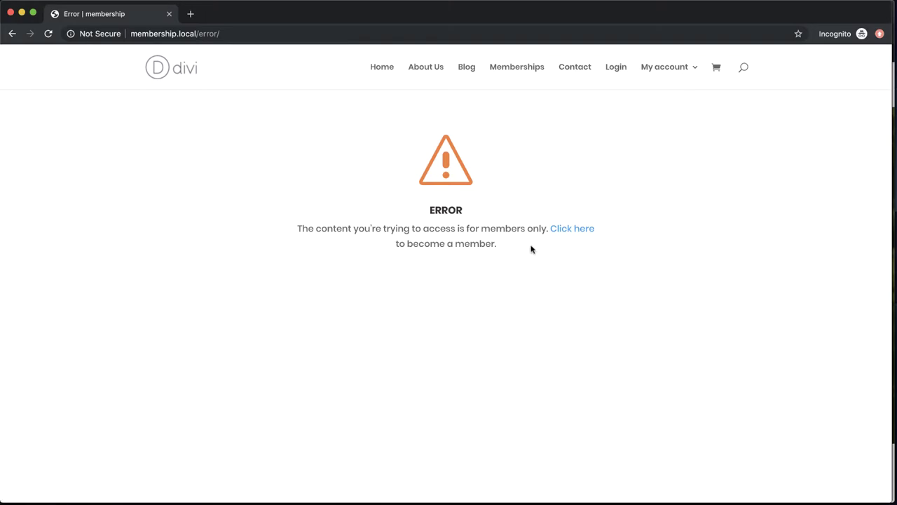
- Follow the sign-up link on the members-only error page and choose to get started with the Bronze Membership
{"action": "left_click", "coordinate": [577, 231]}
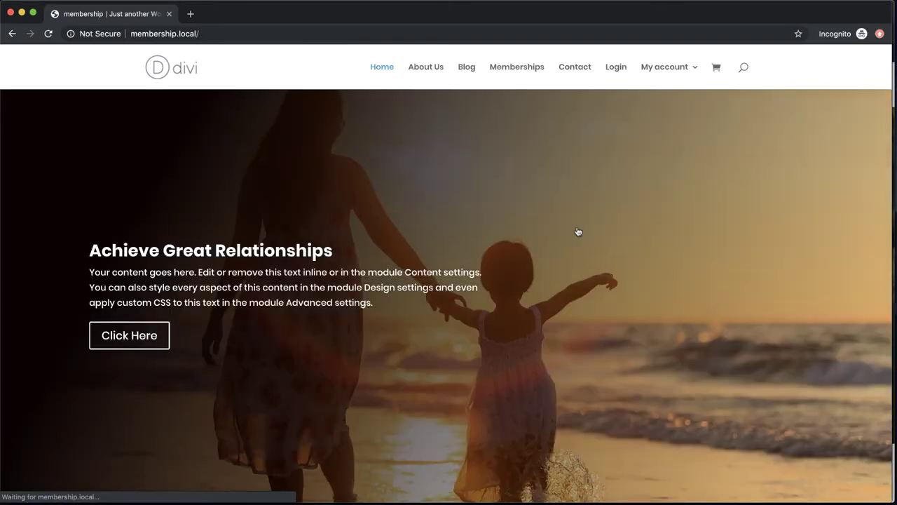
{"action": "scroll", "coordinate": [608, 342], "scroll_direction": "down", "scroll_amount": 5}
{"action": "scroll", "coordinate": [608, 347], "scroll_direction": "down", "scroll_amount": 5}
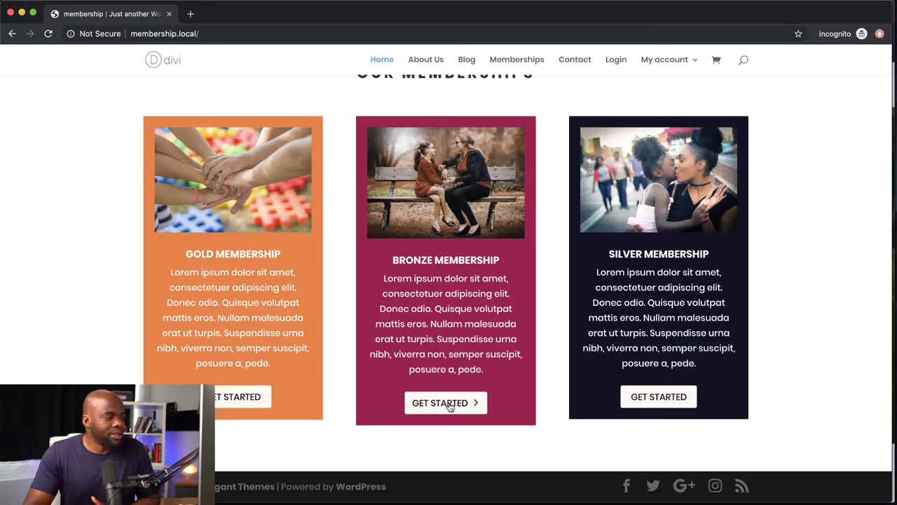
{"action": "left_click", "coordinate": [449, 405]}
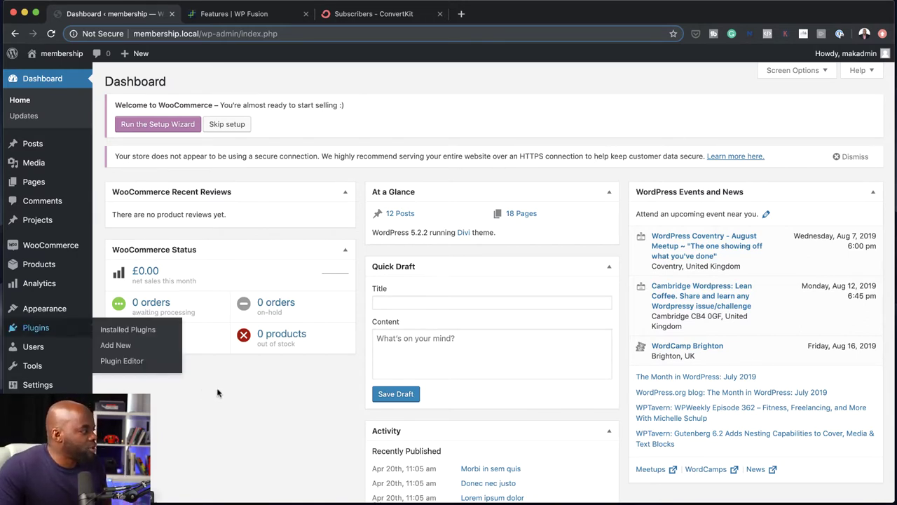
- Review the site's installed themes and installed plugins in the WordPress admin
{"action": "mouse_move", "coordinate": [56, 315]}
{"action": "left_click", "coordinate": [102, 312]}
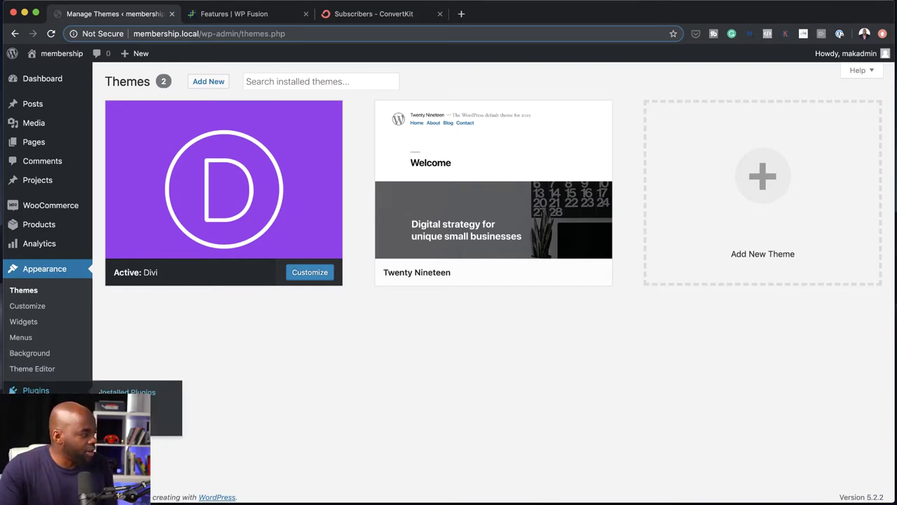
{"action": "left_click", "coordinate": [32, 391]}
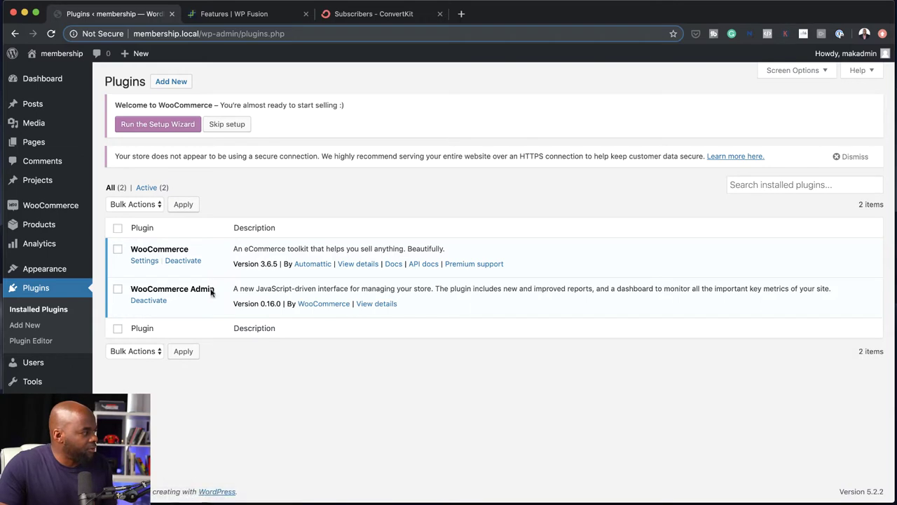
- Examine the WooCommerce revenue analytics report
{"action": "mouse_move", "coordinate": [65, 243]}
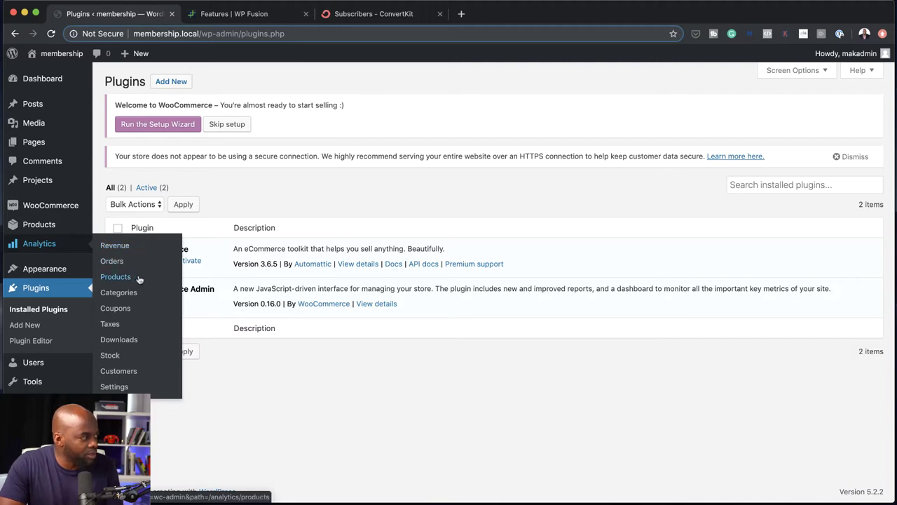
{"action": "left_click", "coordinate": [125, 245]}
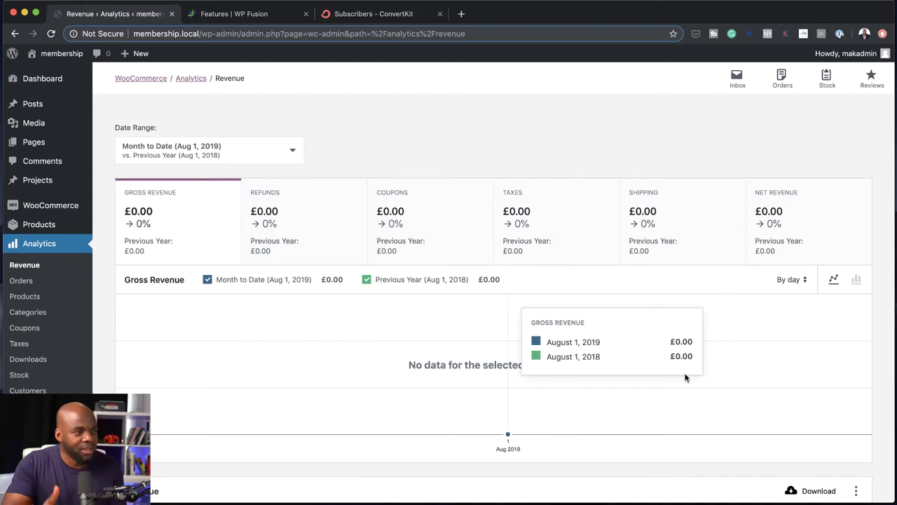
{"action": "scroll", "coordinate": [693, 368], "scroll_direction": "down", "scroll_amount": 2}
{"action": "scroll", "coordinate": [694, 368], "scroll_direction": "up", "scroll_amount": 2}
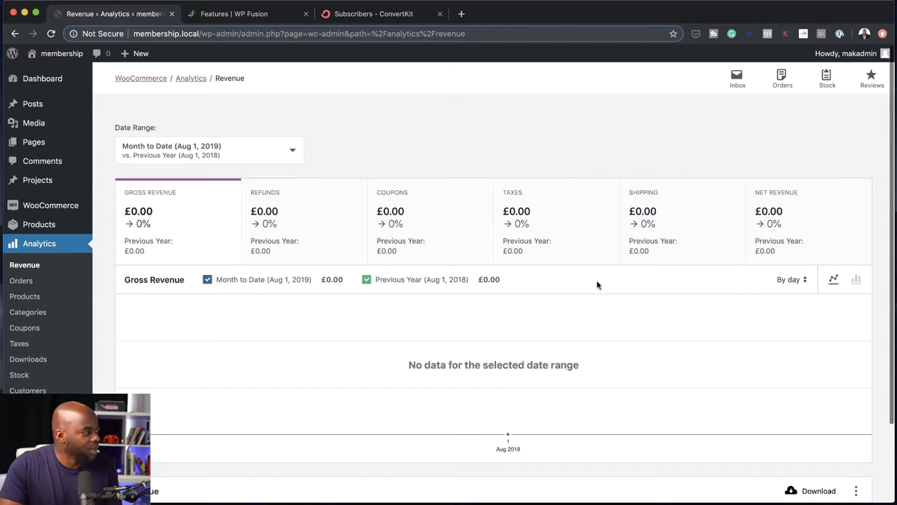
{"action": "mouse_move", "coordinate": [79, 212]}
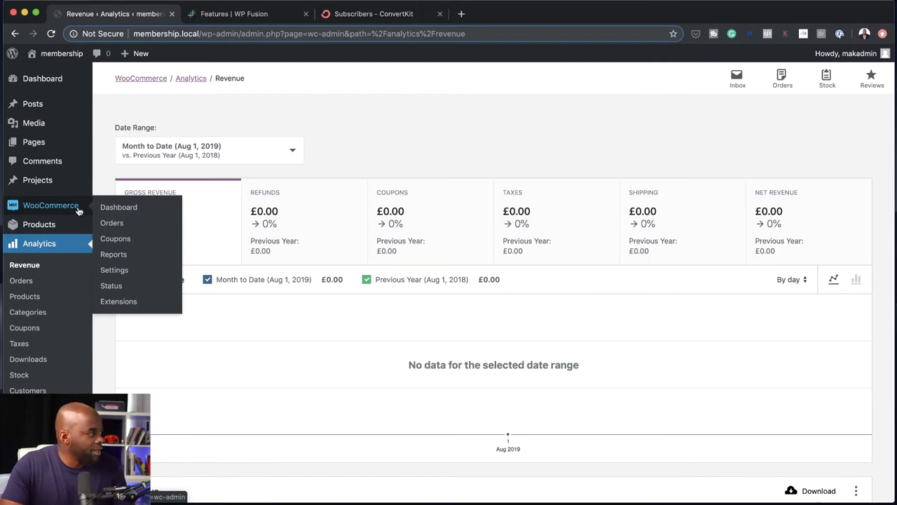
{"action": "scroll", "coordinate": [46, 280], "scroll_direction": "down", "scroll_amount": 1}
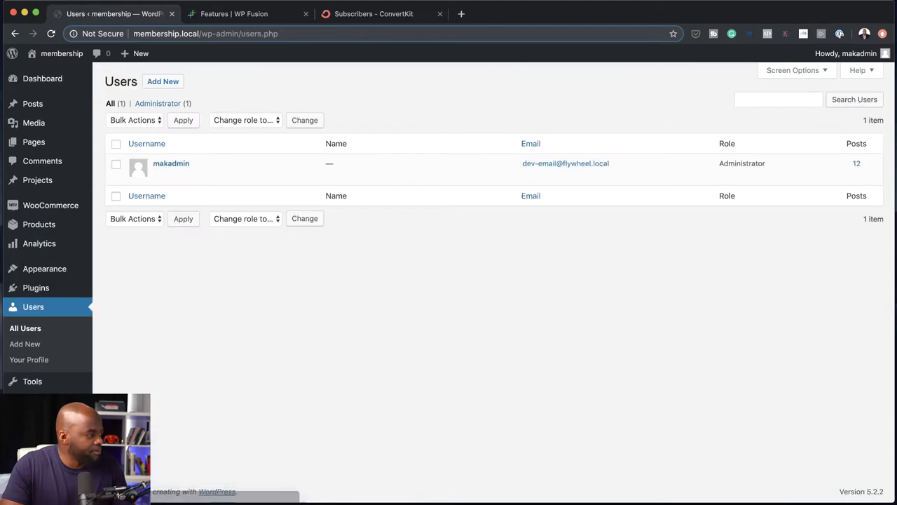
- Launch the WooCommerce setup wizard from the installed plugins page and keep United Kingdom (UK) as the store's base
{"action": "left_click", "coordinate": [36, 288]}
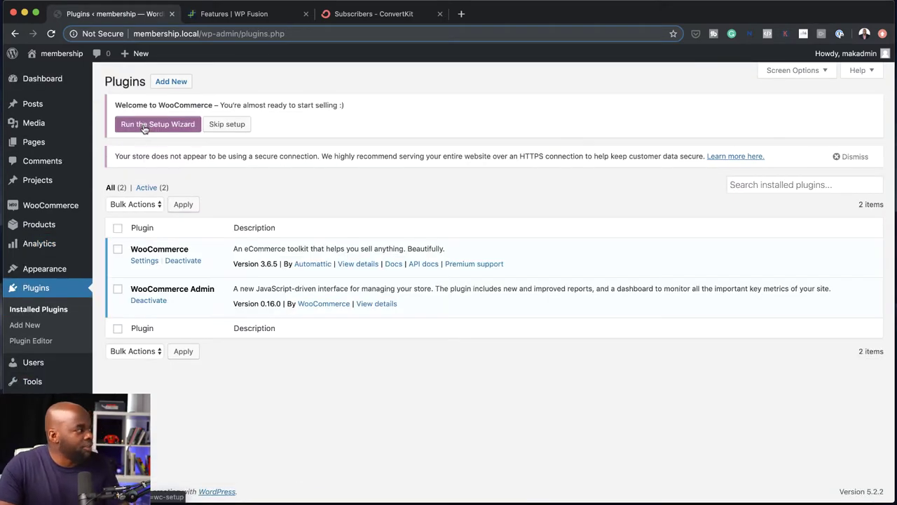
{"action": "left_click", "coordinate": [158, 126]}
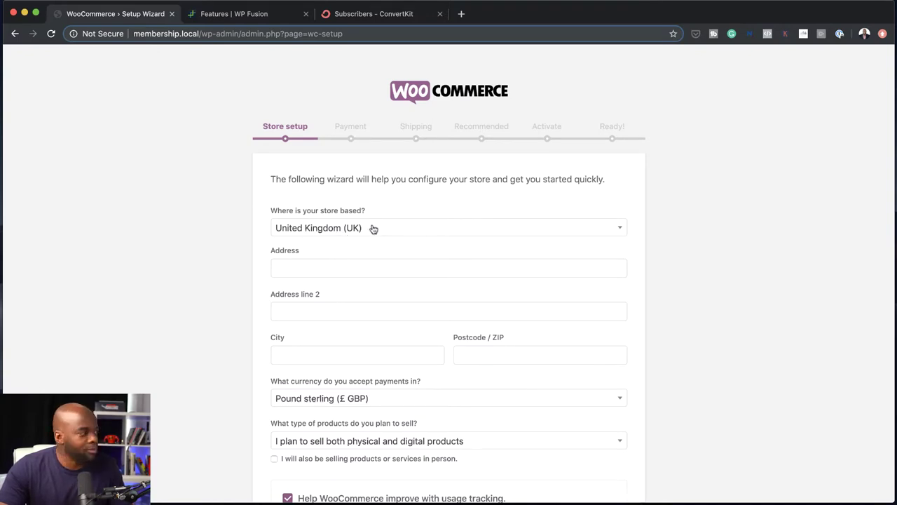
{"action": "left_click", "coordinate": [372, 230]}
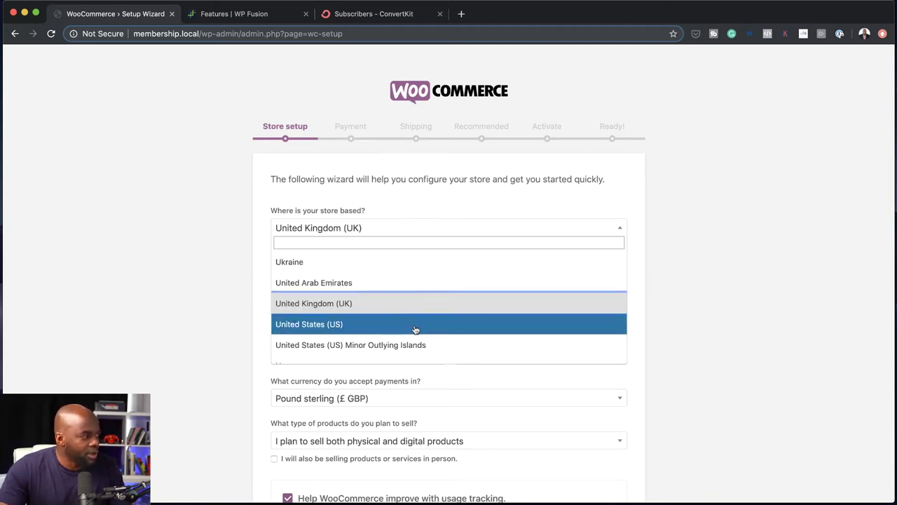
{"action": "left_click", "coordinate": [188, 268]}
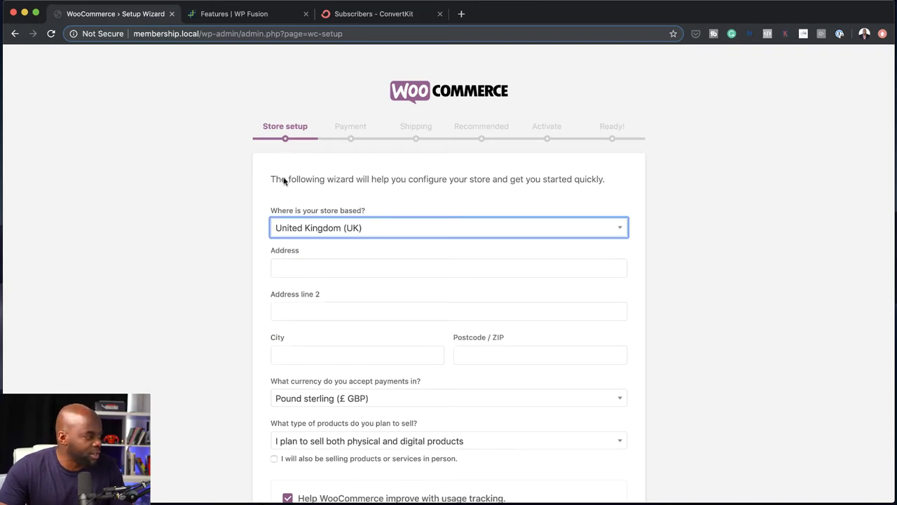
- Set the store's payment currency to United States (US) dollar ($ USD)
{"action": "scroll", "coordinate": [201, 327], "scroll_direction": "down", "scroll_amount": 2}
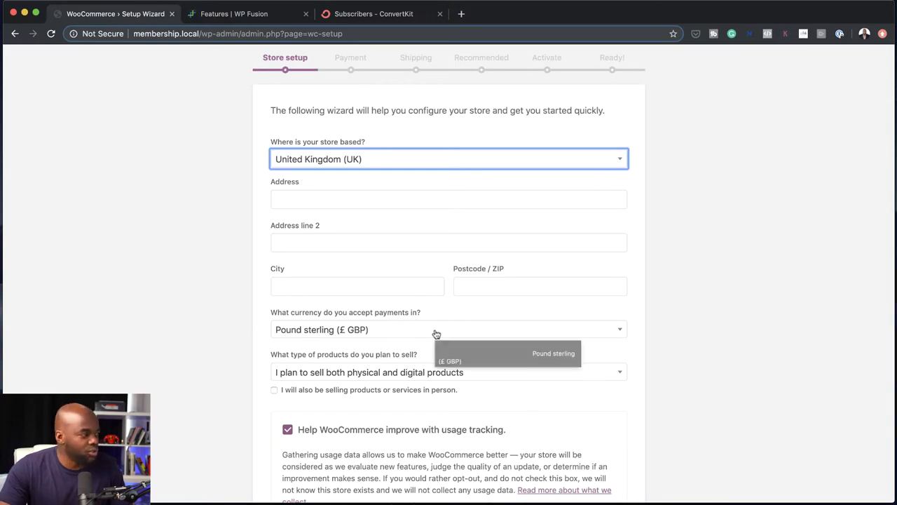
{"action": "left_click", "coordinate": [436, 334]}
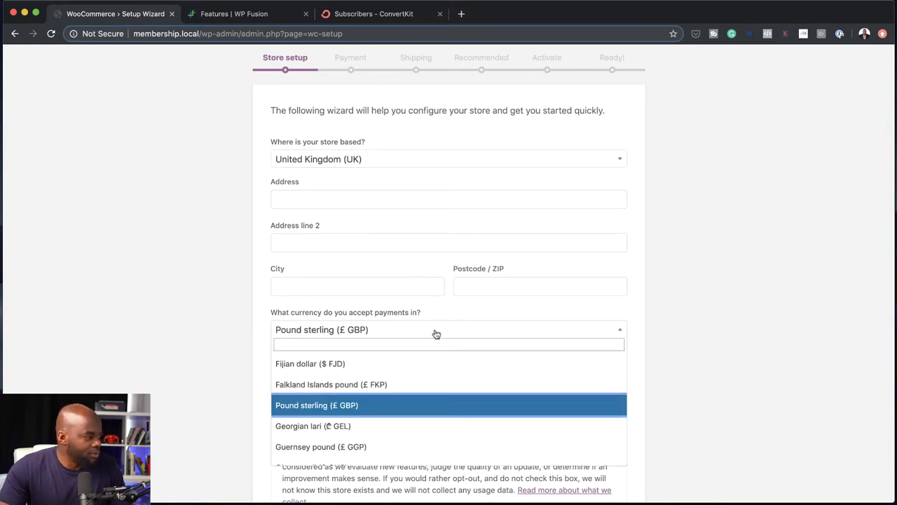
{"action": "left_click", "coordinate": [425, 345]}
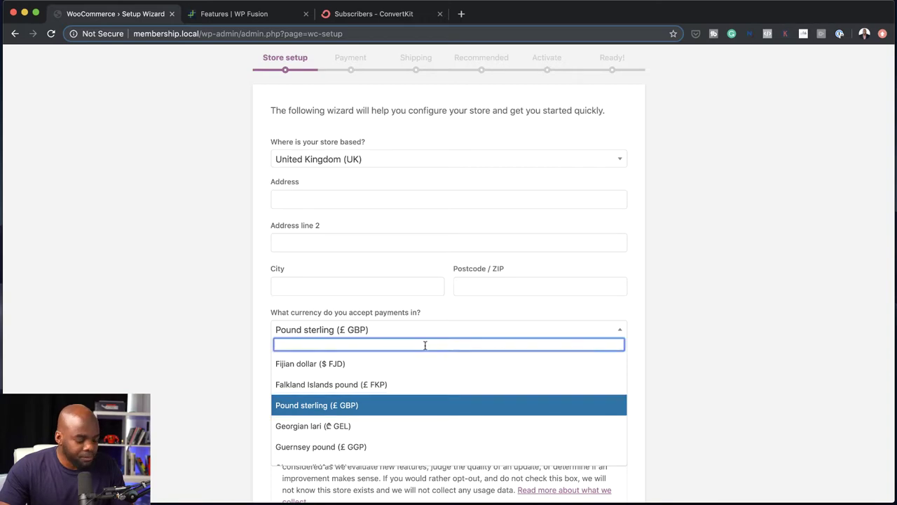
{"action": "type", "text": "us"}
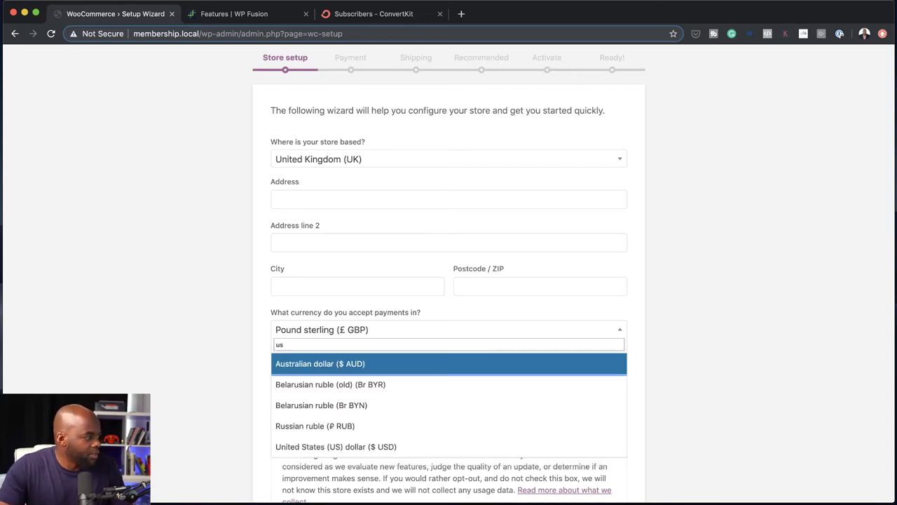
{"action": "left_click", "coordinate": [379, 447]}
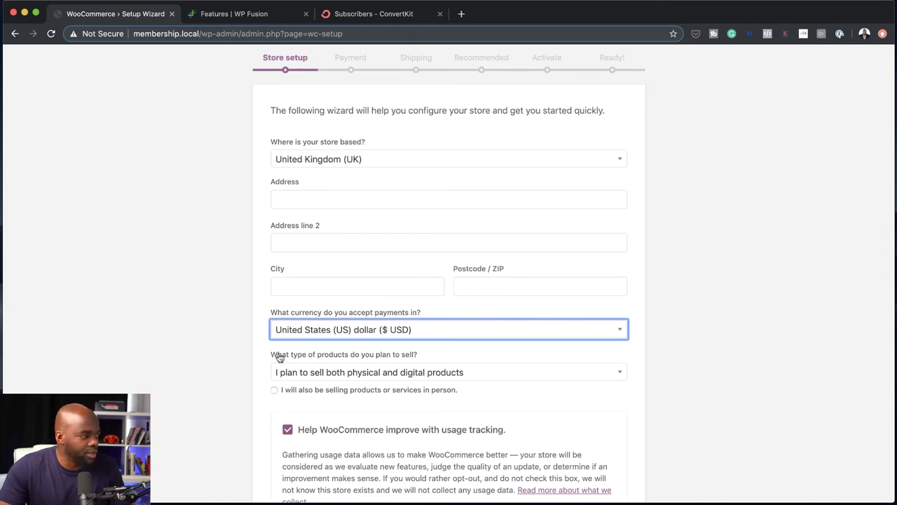
- Try to submit the store setup details with the address fields left empty
{"action": "scroll", "coordinate": [245, 393], "scroll_direction": "down", "scroll_amount": 2}
{"action": "scroll", "coordinate": [250, 407], "scroll_direction": "down", "scroll_amount": 1}
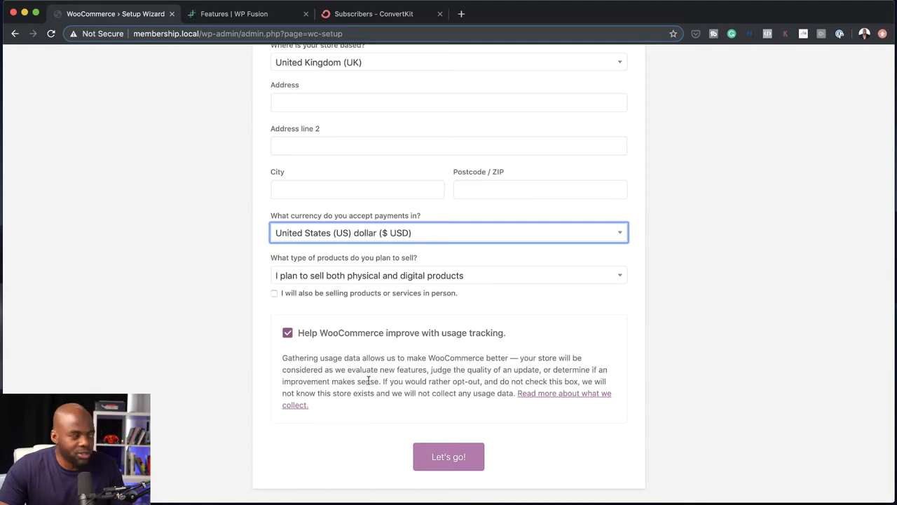
{"action": "scroll", "coordinate": [369, 381], "scroll_direction": "up", "scroll_amount": 5}
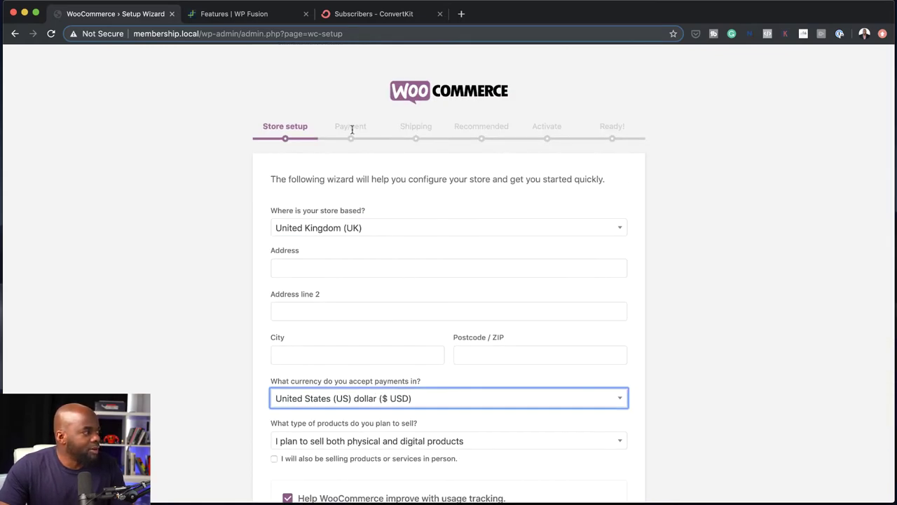
{"action": "scroll", "coordinate": [435, 370], "scroll_direction": "down", "scroll_amount": 5}
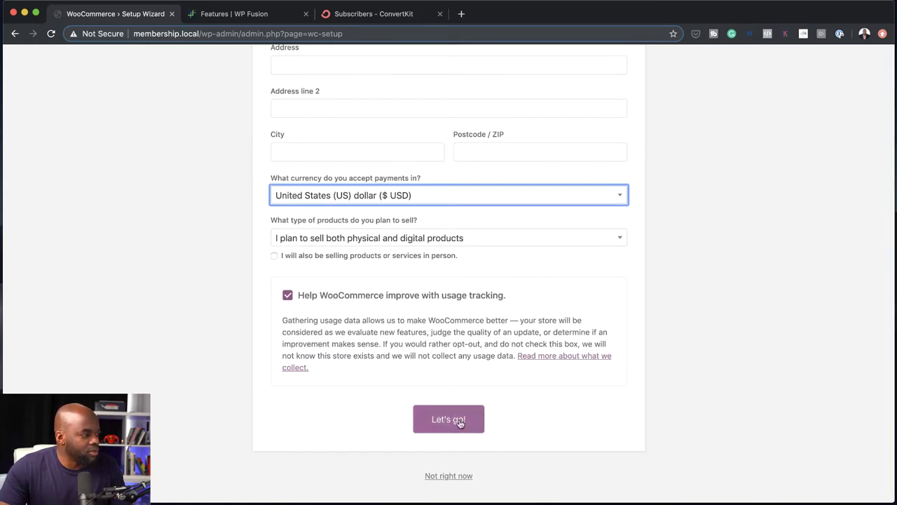
{"action": "left_click", "coordinate": [460, 423]}
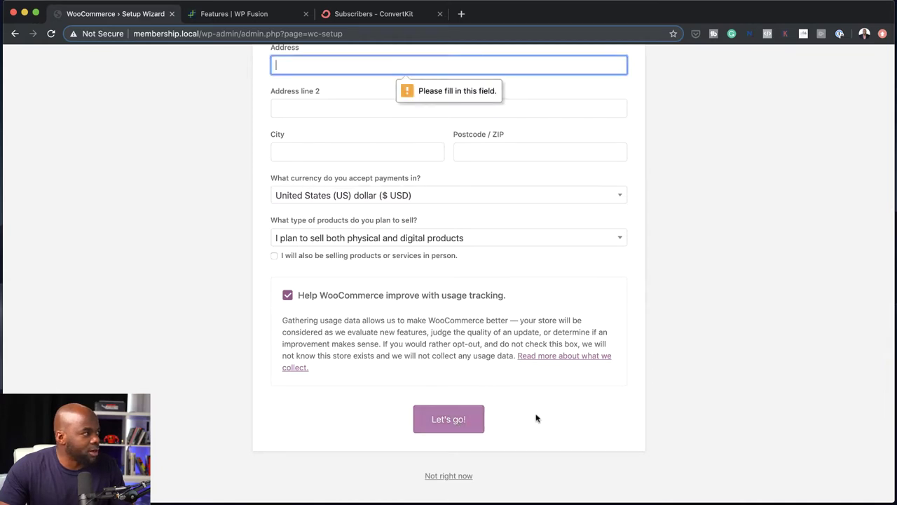
- Fill in the store's street address, city and postcode from a saved address and continue to the payment setup
{"action": "scroll", "coordinate": [550, 416], "scroll_direction": "up", "scroll_amount": 2}
{"action": "scroll", "coordinate": [555, 416], "scroll_direction": "up", "scroll_amount": 2}
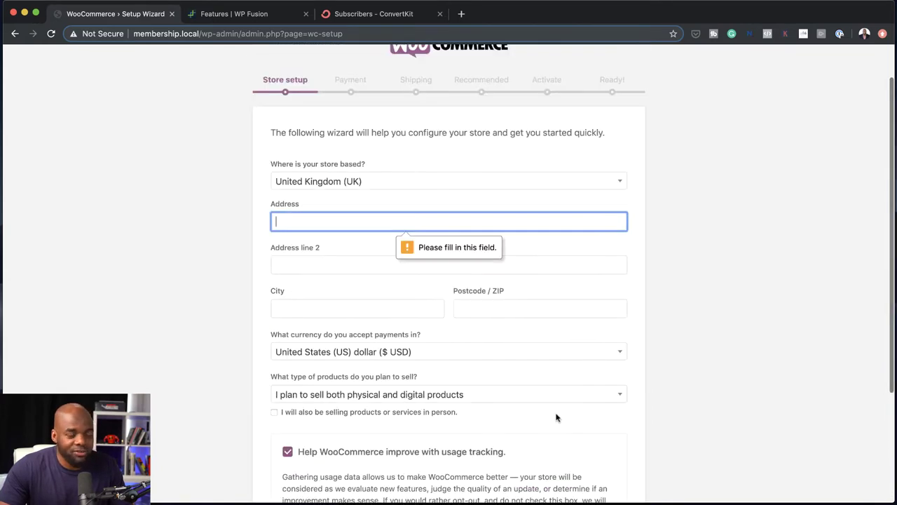
{"action": "left_click", "coordinate": [319, 223]}
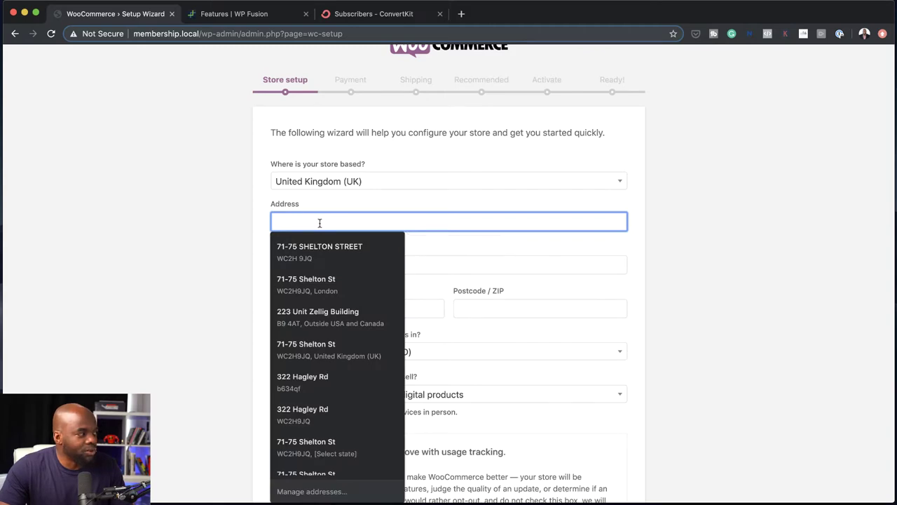
{"action": "left_click", "coordinate": [323, 251]}
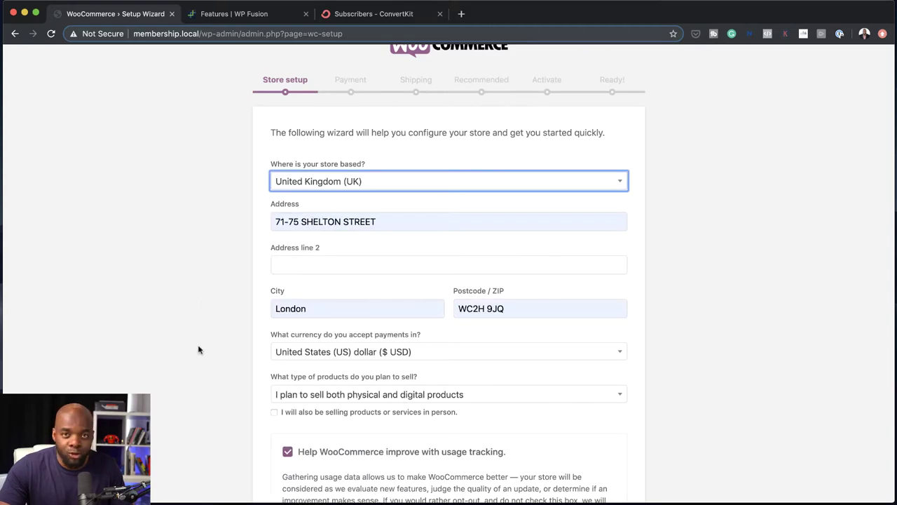
{"action": "scroll", "coordinate": [198, 349], "scroll_direction": "down", "scroll_amount": 3}
{"action": "scroll", "coordinate": [490, 438], "scroll_direction": "up", "scroll_amount": 4}
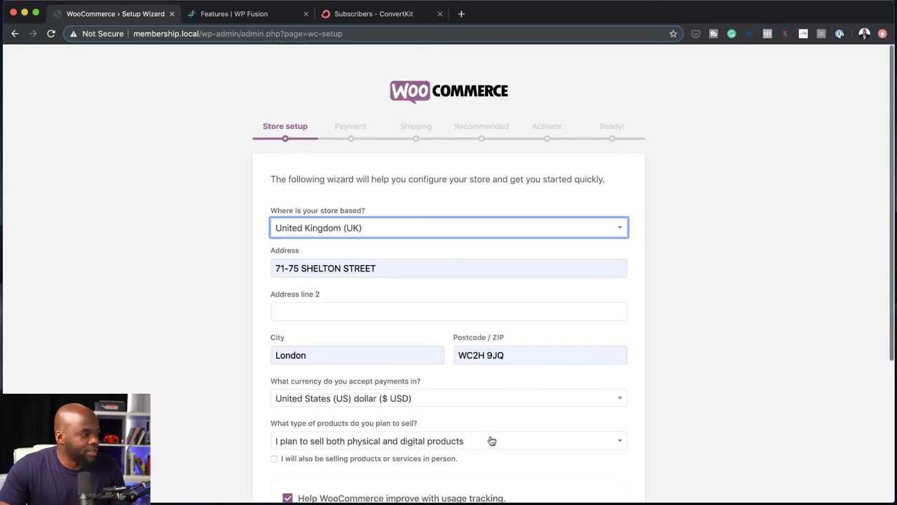
{"action": "scroll", "coordinate": [473, 459], "scroll_direction": "down", "scroll_amount": 3}
{"action": "left_click", "coordinate": [455, 419]}
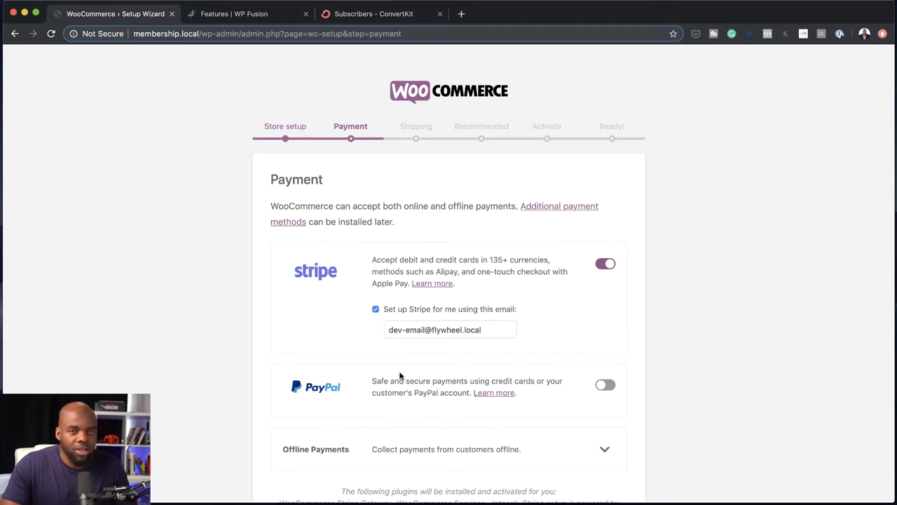
- Enable PayPal payments alongside Stripe and continue to the shipping setup
{"action": "left_click", "coordinate": [606, 387]}
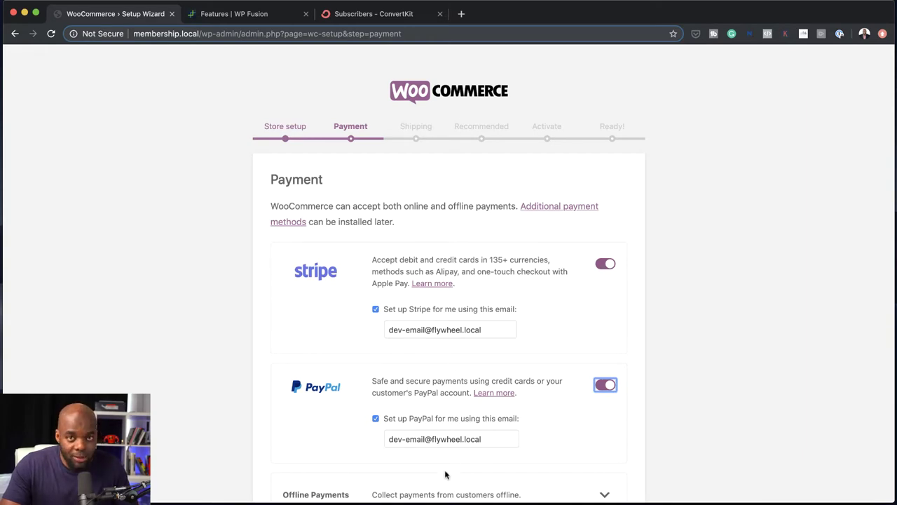
{"action": "scroll", "coordinate": [445, 475], "scroll_direction": "down", "scroll_amount": 5}
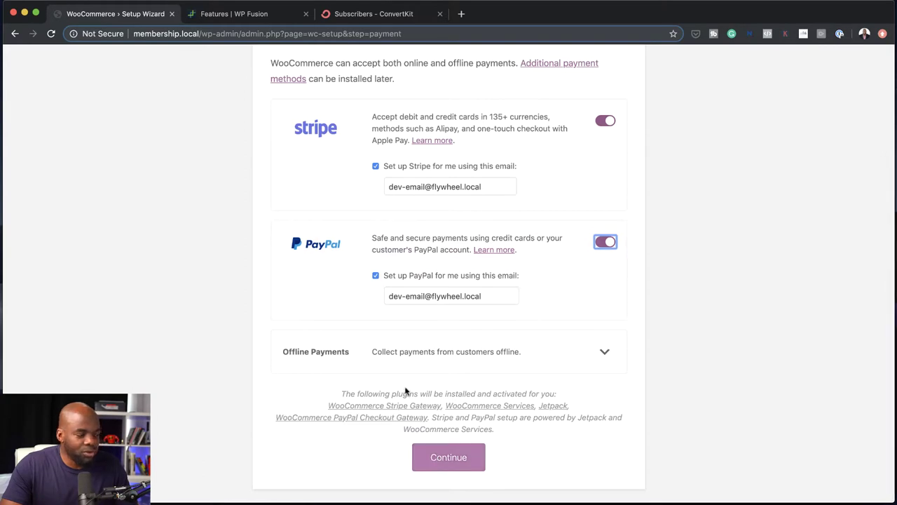
{"action": "left_click", "coordinate": [448, 457]}
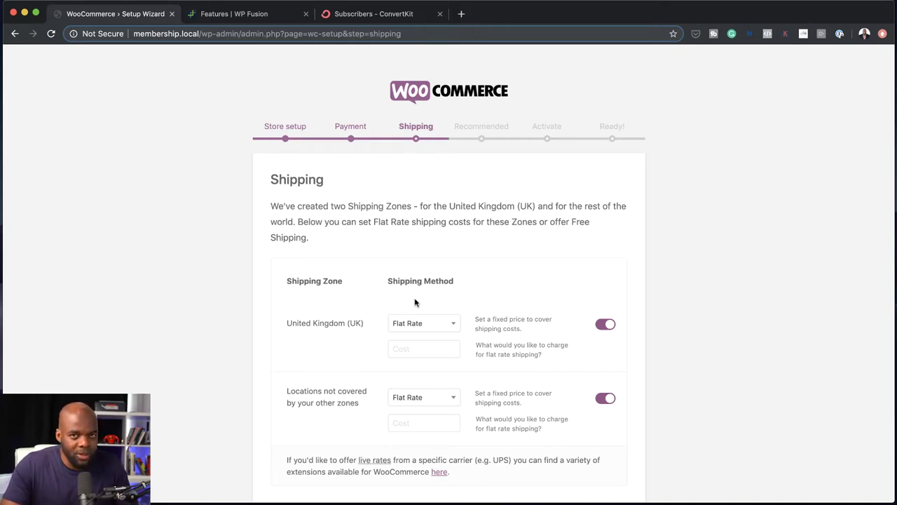
- Disable shipping for both zones, deselect printing shipping labels with ShipStation, and continue to the recommended features
{"action": "left_click", "coordinate": [606, 324]}
{"action": "left_click", "coordinate": [606, 398]}
{"action": "scroll", "coordinate": [571, 391], "scroll_direction": "down", "scroll_amount": 3}
{"action": "scroll", "coordinate": [571, 391], "scroll_direction": "down", "scroll_amount": 3}
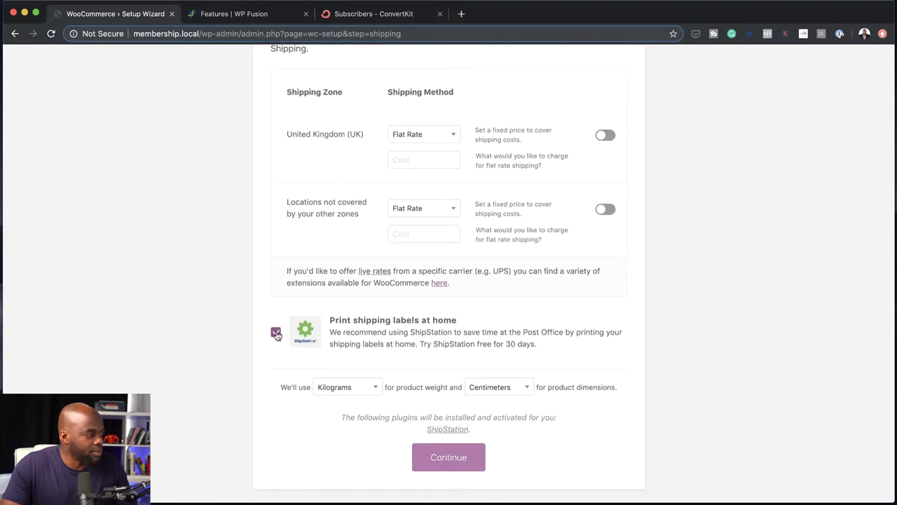
{"action": "left_click", "coordinate": [276, 335]}
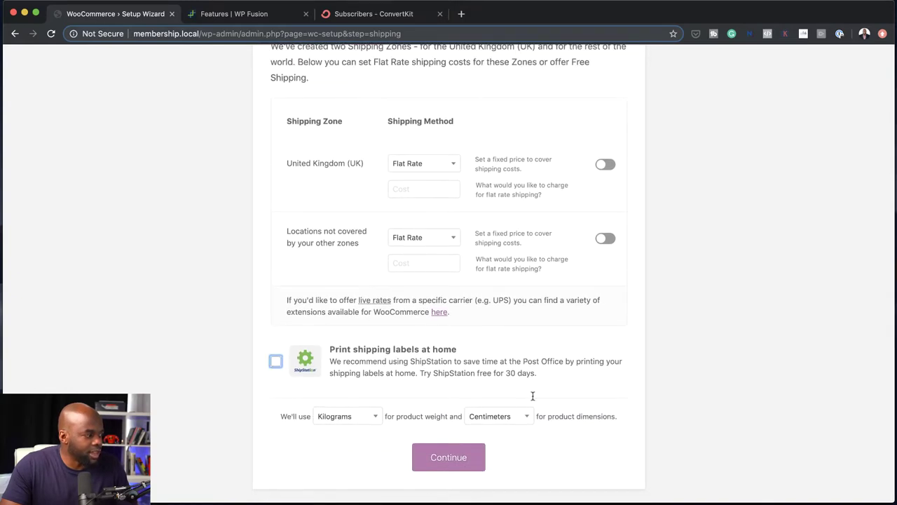
{"action": "scroll", "coordinate": [531, 293], "scroll_direction": "up", "scroll_amount": 3}
{"action": "scroll", "coordinate": [530, 293], "scroll_direction": "down", "scroll_amount": 3}
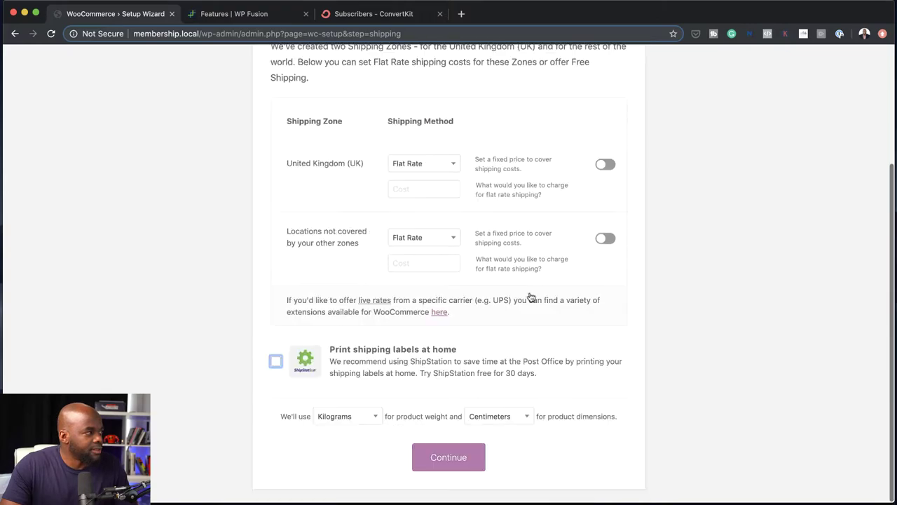
{"action": "left_click", "coordinate": [464, 456]}
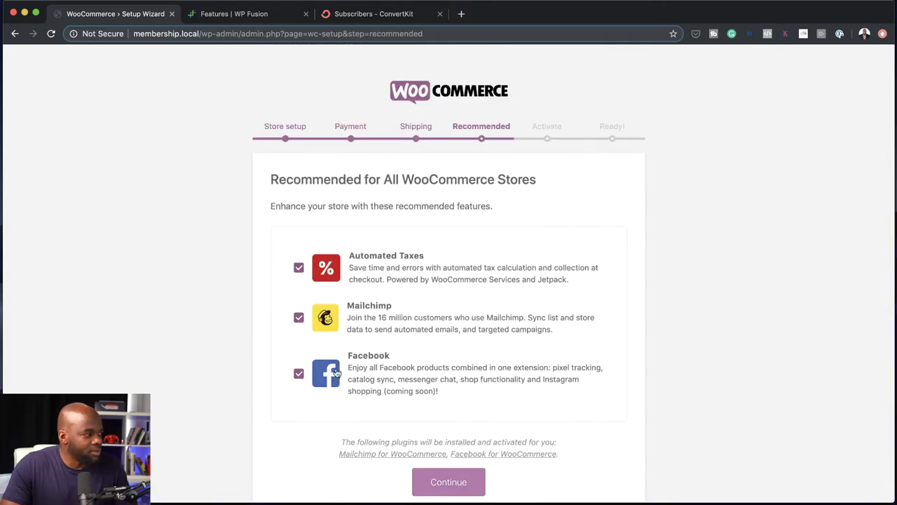
- Deselect the recommended Automated Taxes, Mailchimp and Facebook features and continue to the activation stage
{"action": "left_click", "coordinate": [299, 268]}
{"action": "left_click", "coordinate": [298, 317]}
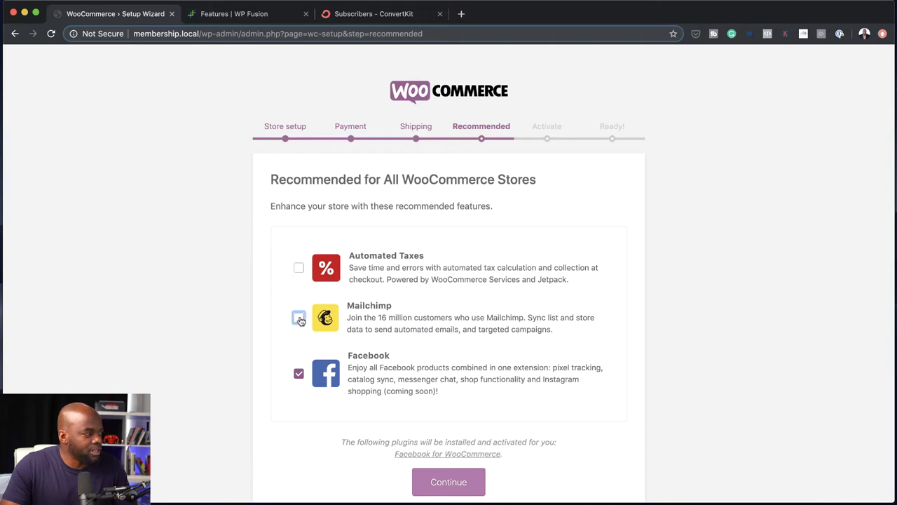
{"action": "left_click", "coordinate": [299, 373]}
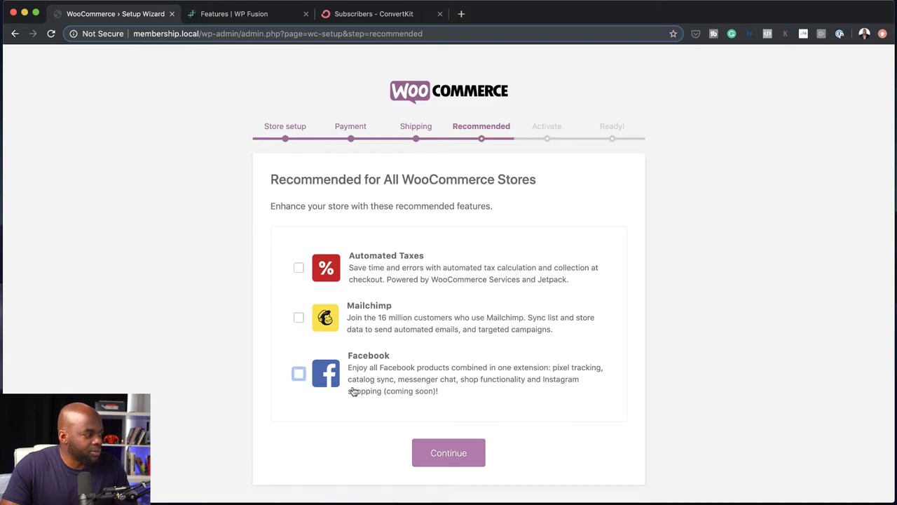
{"action": "left_click", "coordinate": [459, 457]}
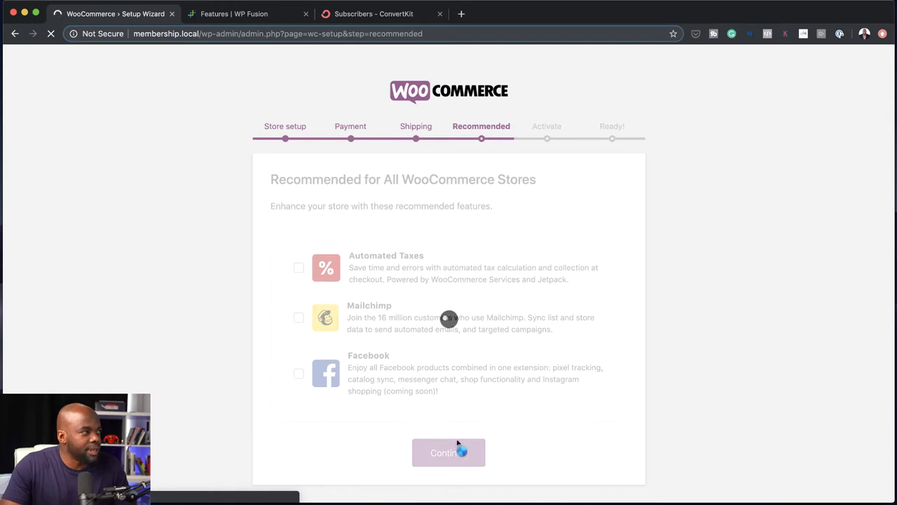
- Skip the Jetpack activation to finish the WooCommerce setup wizard
{"action": "scroll", "coordinate": [572, 354], "scroll_direction": "down", "scroll_amount": 5}
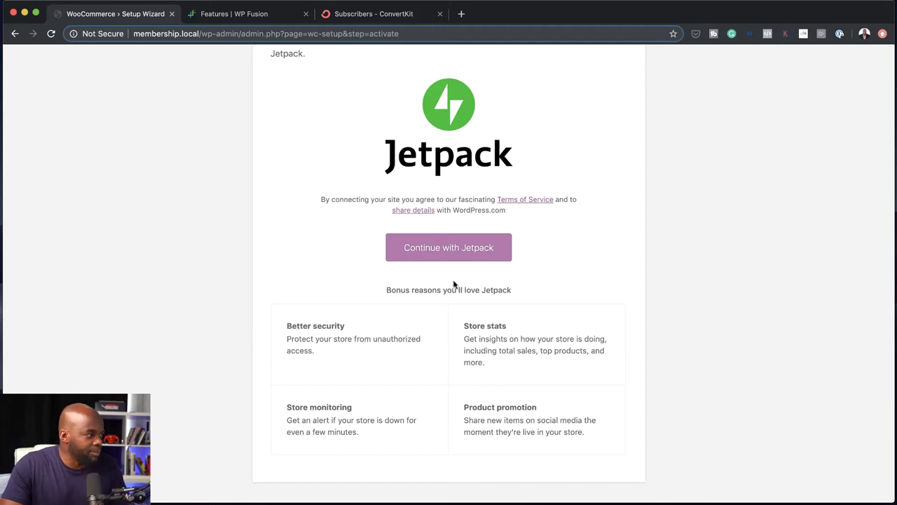
{"action": "scroll", "coordinate": [463, 311], "scroll_direction": "down", "scroll_amount": 1}
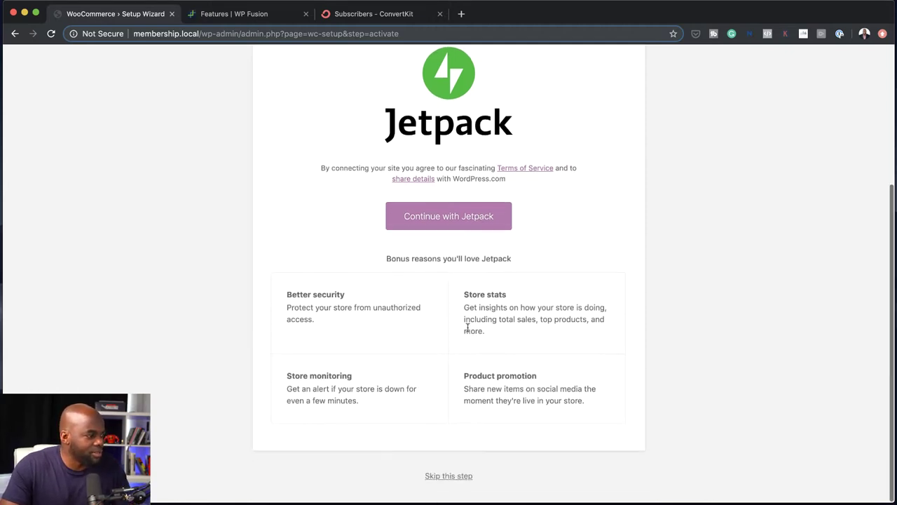
{"action": "left_click", "coordinate": [447, 480]}
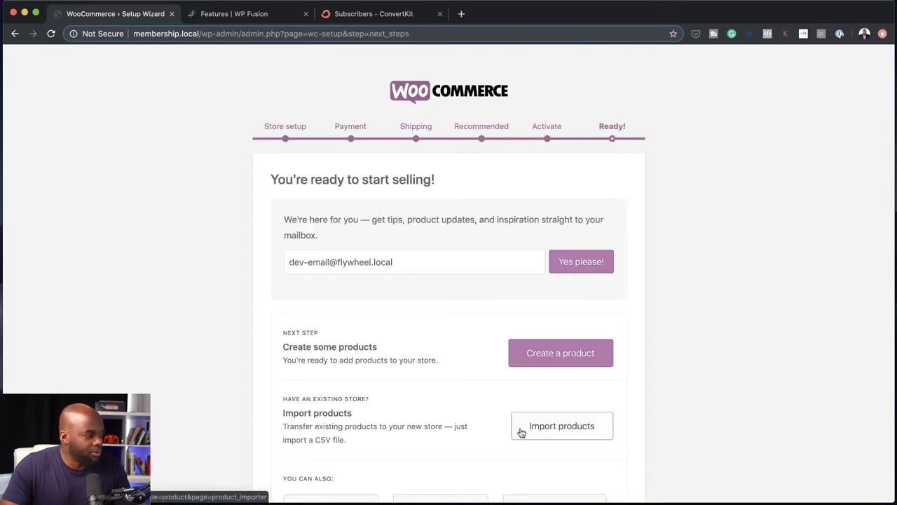
- Leave the completed setup wizard by loading the membership.local home page, and open the site's WordPress dashboard
{"action": "scroll", "coordinate": [519, 432], "scroll_direction": "down", "scroll_amount": 3}
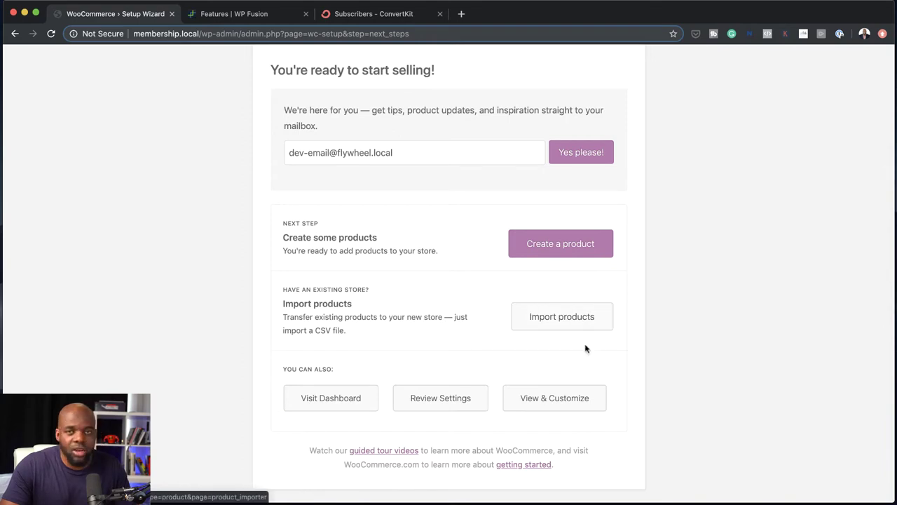
{"action": "scroll", "coordinate": [545, 389], "scroll_direction": "up", "scroll_amount": 3}
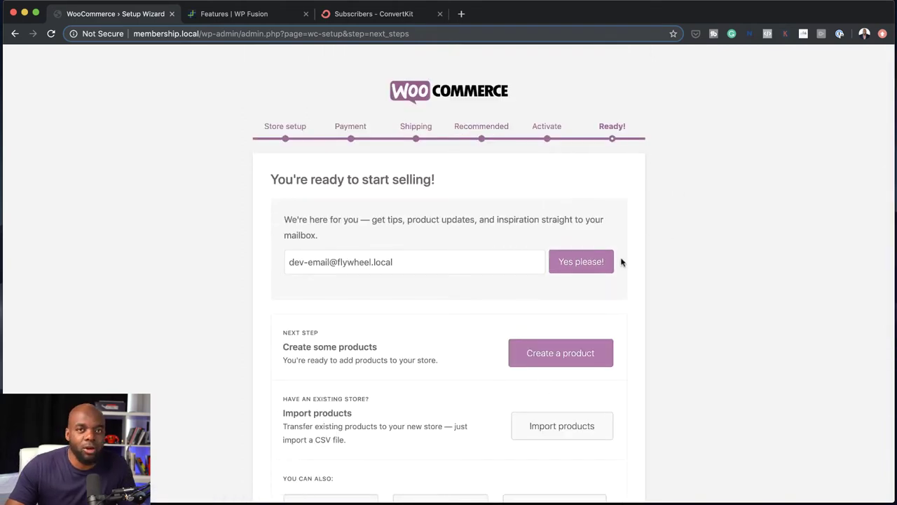
{"action": "left_click", "coordinate": [202, 31]}
{"action": "left_click", "coordinate": [201, 31]}
{"action": "left_click_drag", "start_coordinate": [200, 33], "coordinate": [429, 39]}
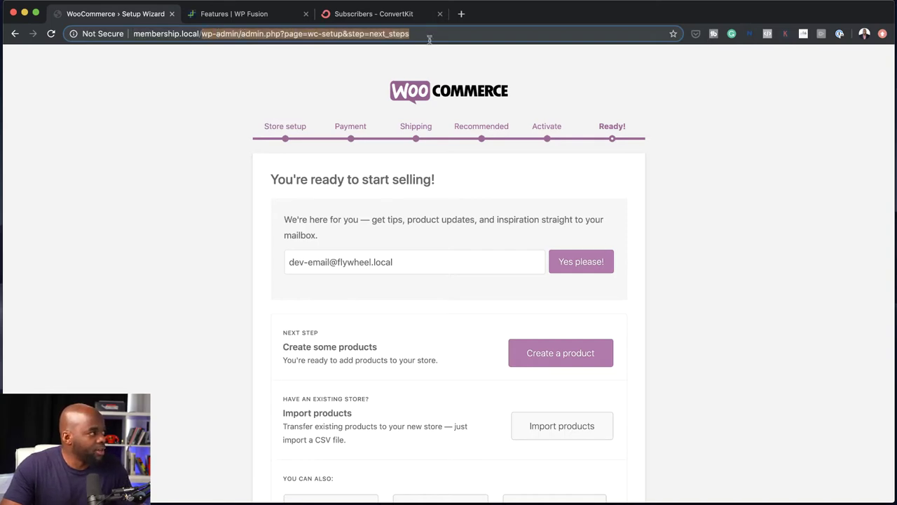
{"action": "key", "text": "BackSpace"}
{"action": "key", "text": "Return"}
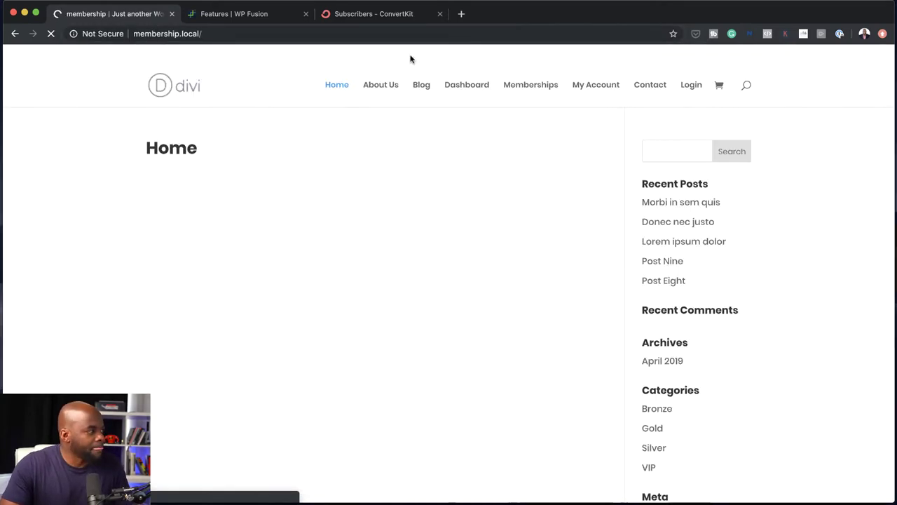
{"action": "mouse_move", "coordinate": [63, 60]}
{"action": "left_click", "coordinate": [47, 73]}
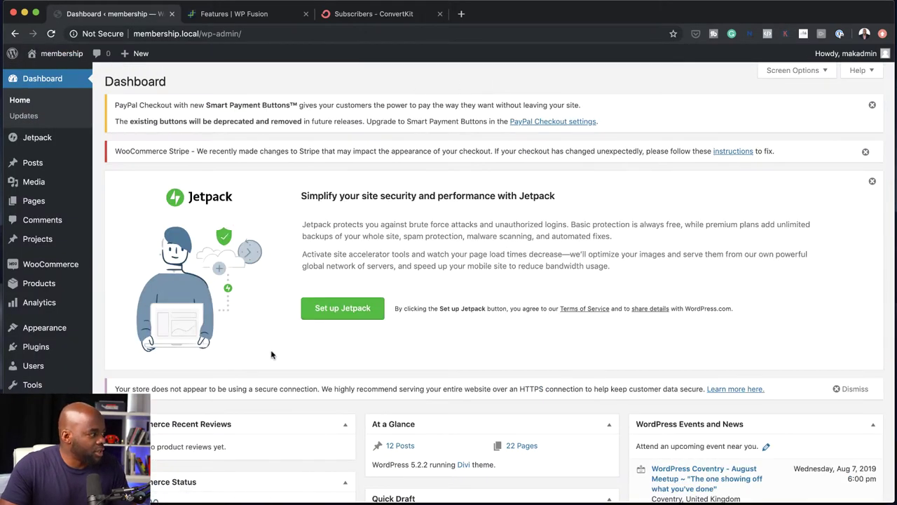
- Dismiss the Jetpack, WooCommerce Stripe and PayPal Checkout notices on the dashboard and open the site's menu editor
{"action": "left_click", "coordinate": [872, 181]}
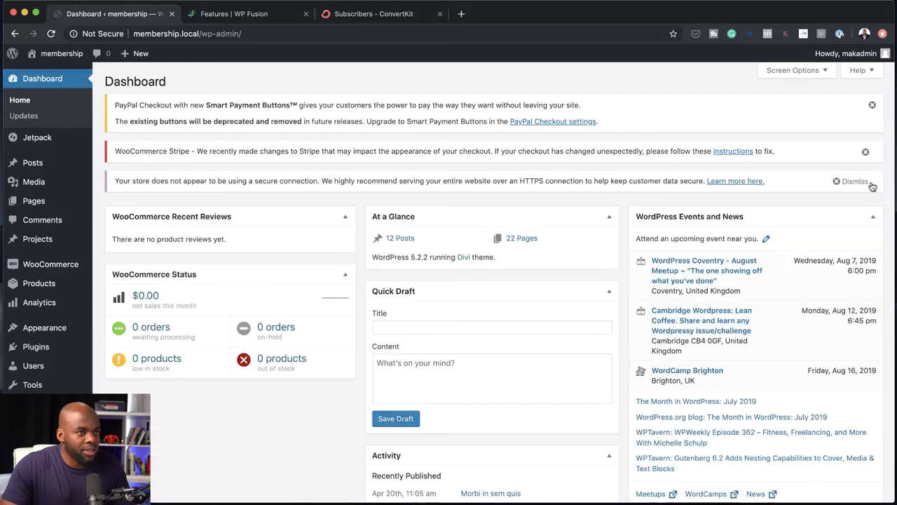
{"action": "left_click", "coordinate": [866, 152]}
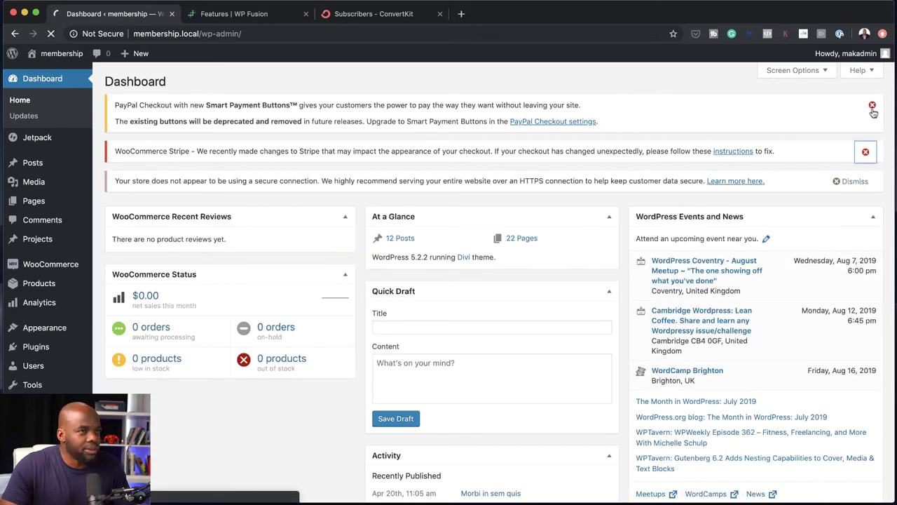
{"action": "mouse_move", "coordinate": [57, 324]}
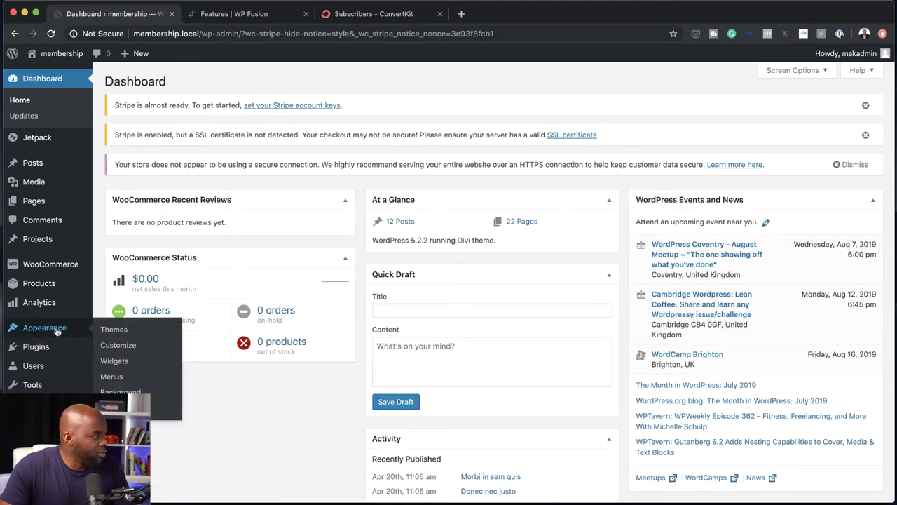
{"action": "left_click", "coordinate": [117, 379]}
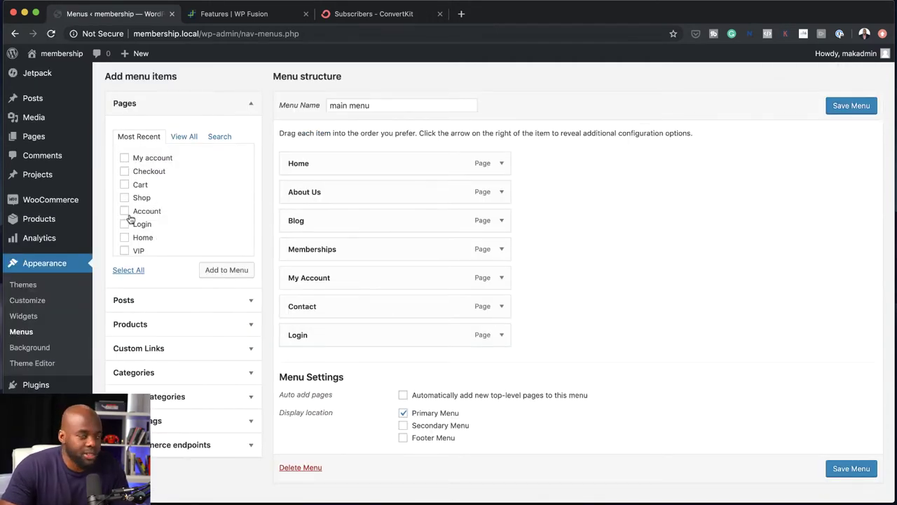
- Add the My account, Checkout, Cart, Shop and Account pages to the main menu
{"action": "left_click", "coordinate": [124, 158]}
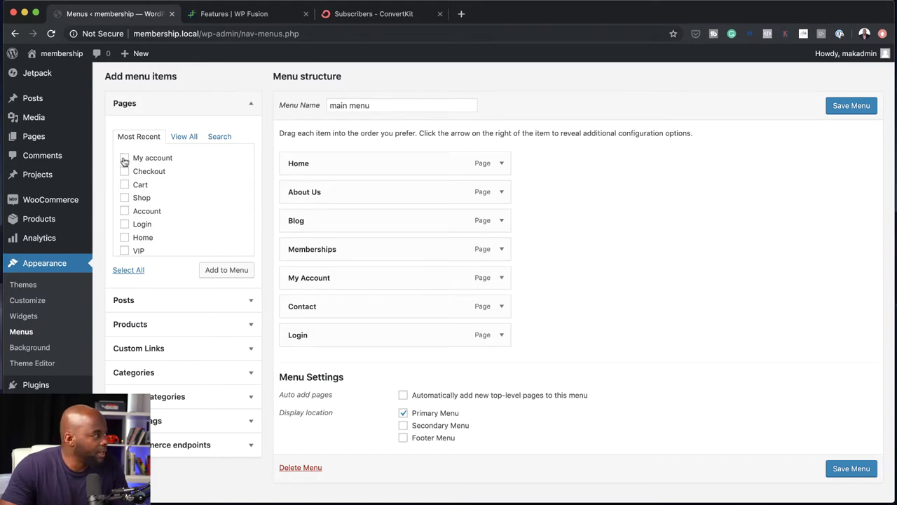
{"action": "left_click", "coordinate": [124, 172]}
{"action": "left_click", "coordinate": [124, 184]}
{"action": "left_click", "coordinate": [125, 197]}
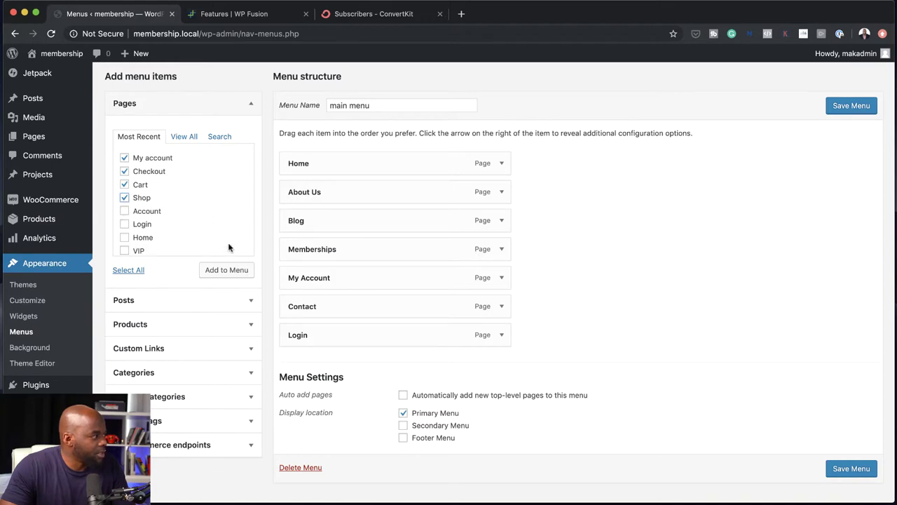
{"action": "left_click", "coordinate": [124, 211]}
{"action": "left_click", "coordinate": [224, 270]}
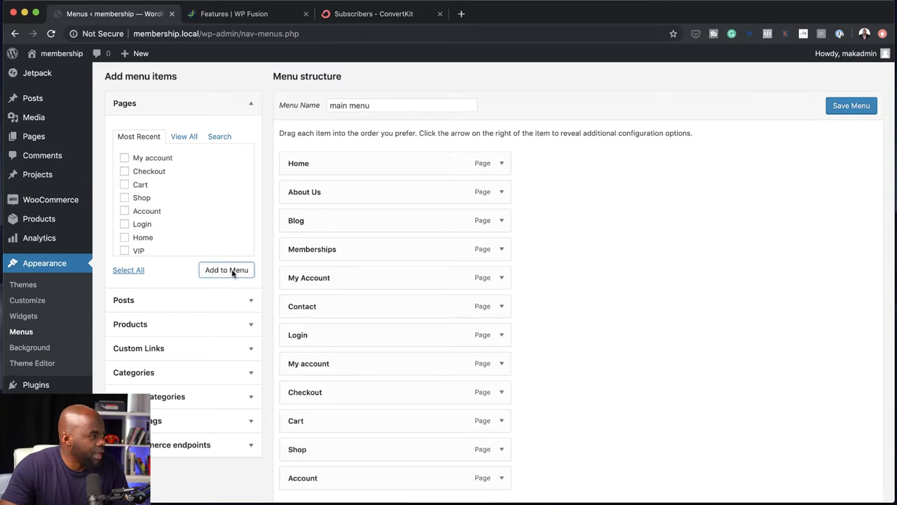
- Nest Checkout, Cart and Account as sub-items of the newly added My account item and remove Shop from the menu
{"action": "scroll", "coordinate": [463, 365], "scroll_direction": "down", "scroll_amount": 1}
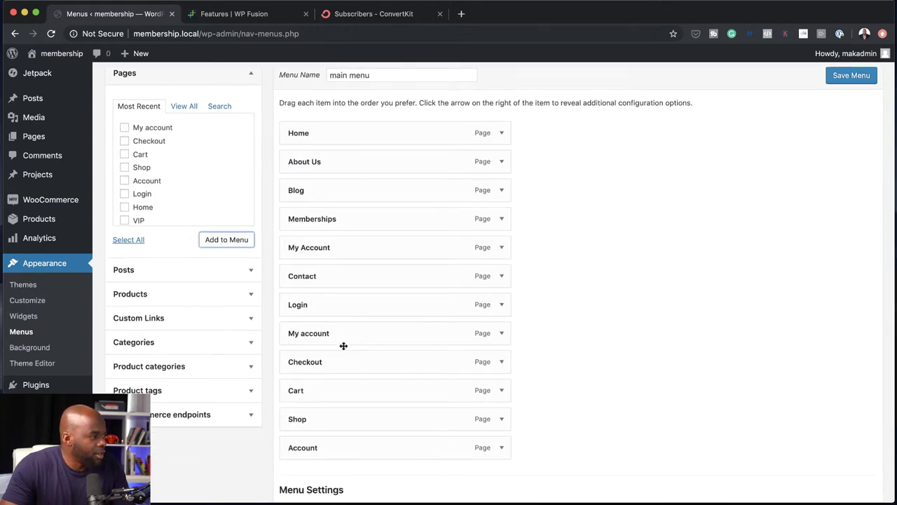
{"action": "left_click_drag", "start_coordinate": [319, 362], "coordinate": [344, 362]}
{"action": "left_click_drag", "start_coordinate": [312, 390], "coordinate": [329, 390]}
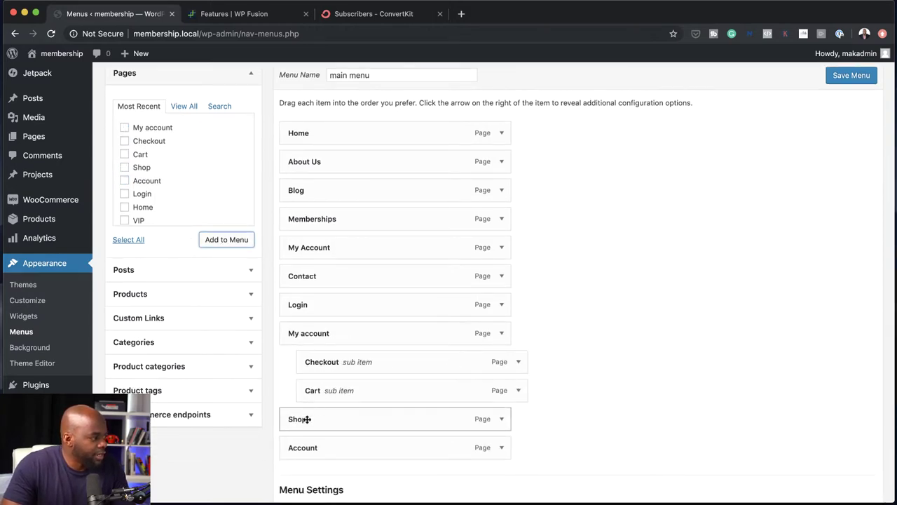
{"action": "left_click", "coordinate": [502, 418]}
{"action": "scroll", "coordinate": [408, 435], "scroll_direction": "down", "scroll_amount": 5}
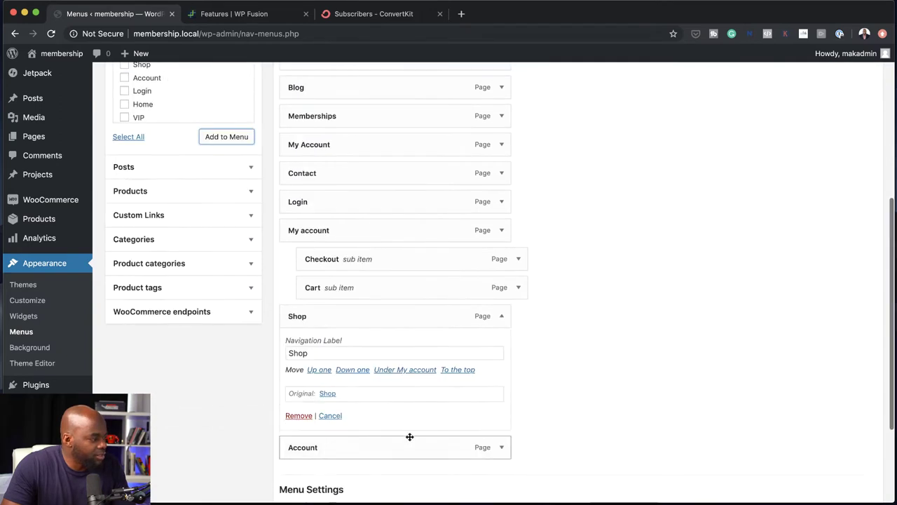
{"action": "left_click", "coordinate": [298, 348]}
{"action": "left_click_drag", "start_coordinate": [330, 309], "coordinate": [344, 310]}
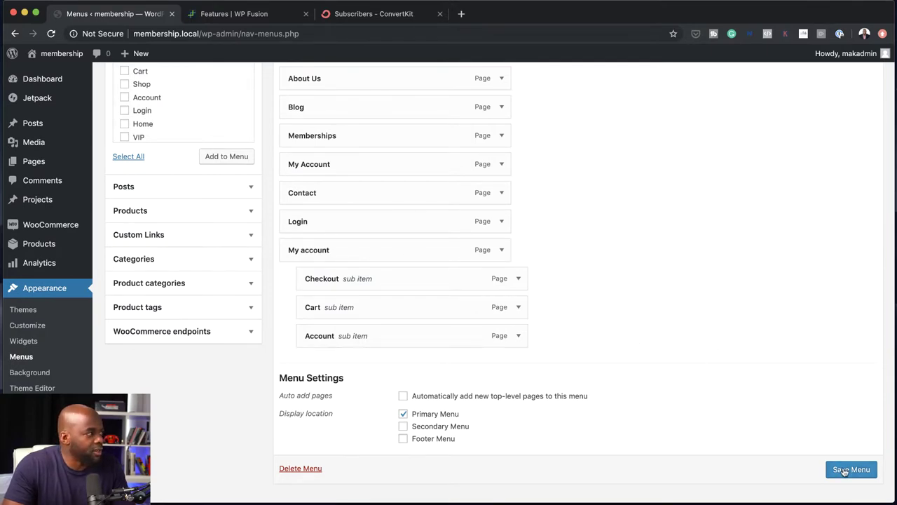
- Remove the original My Account item above Contact and save the main menu
{"action": "left_click", "coordinate": [502, 165]}
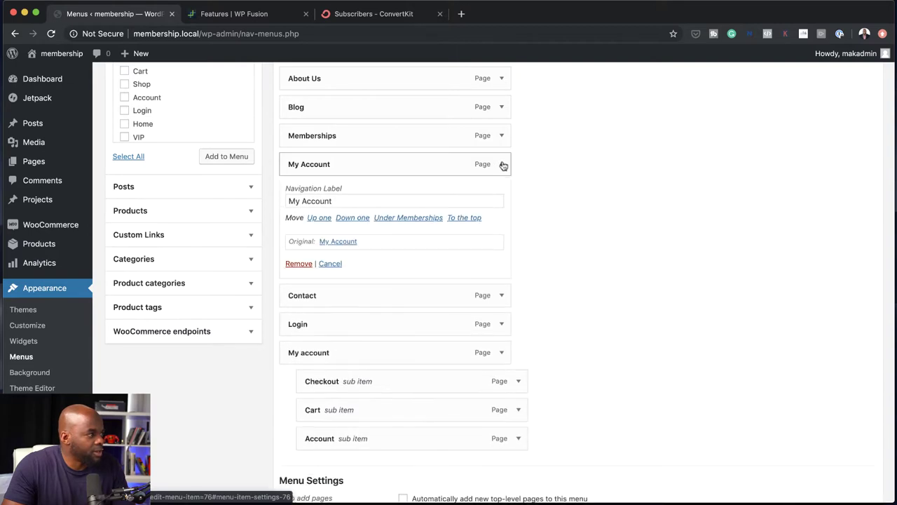
{"action": "left_click", "coordinate": [299, 264]}
{"action": "left_click", "coordinate": [858, 447]}
- Open the live site in a new tab and check the updated navigation with its My account submenu
{"action": "mouse_move", "coordinate": [49, 78]}
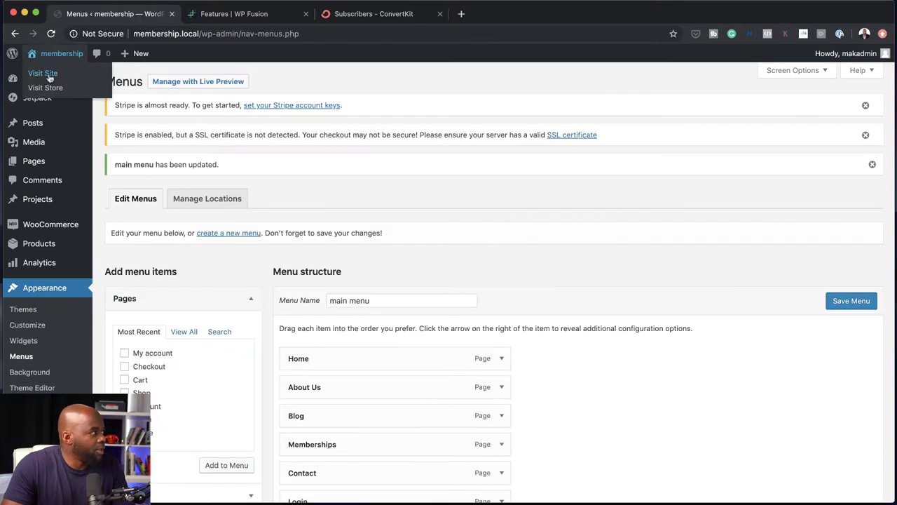
{"action": "left_click", "coordinate": [42, 73], "text": "super"}
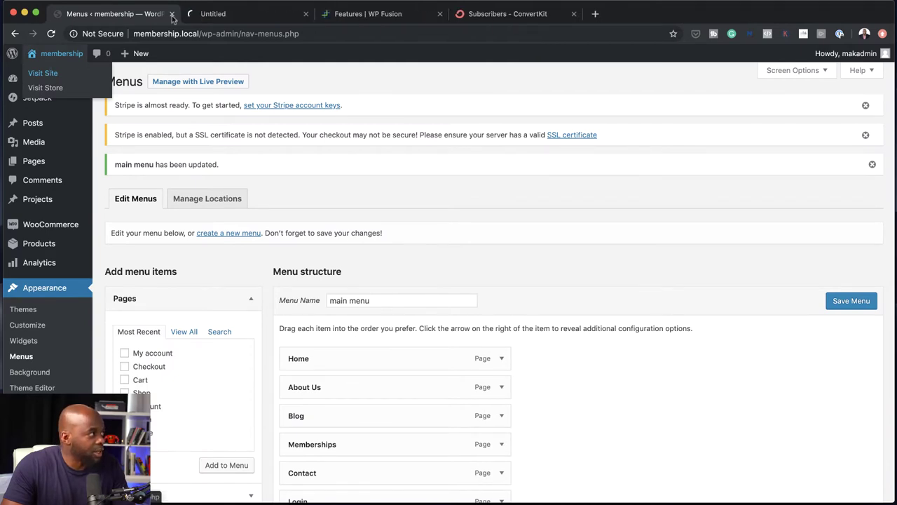
{"action": "left_click", "coordinate": [213, 14]}
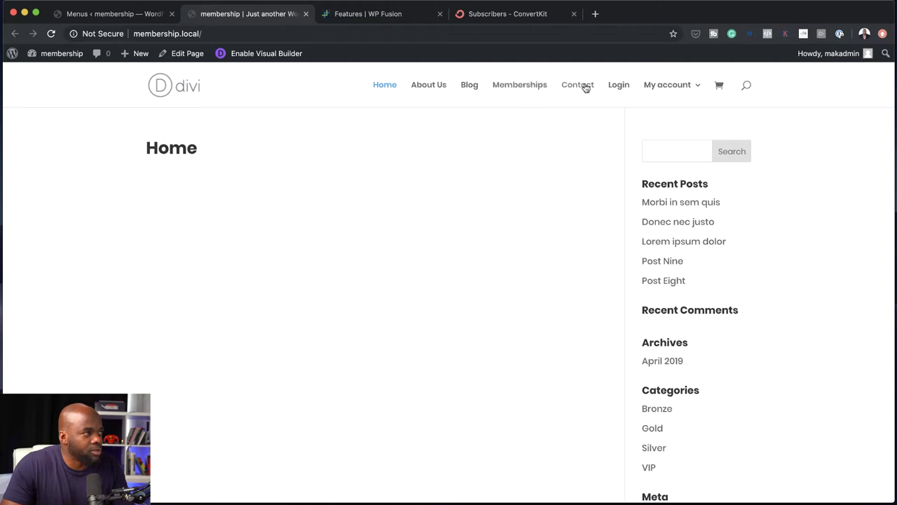
{"action": "mouse_move", "coordinate": [683, 86]}
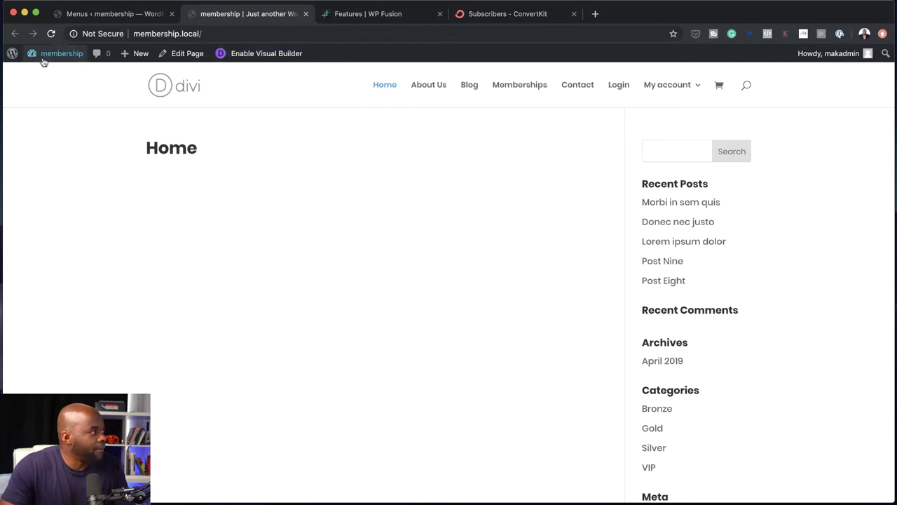
- Start building the Home page from scratch in the Divi Visual Builder and close the row chooser without inserting a row
{"action": "left_click", "coordinate": [281, 56]}
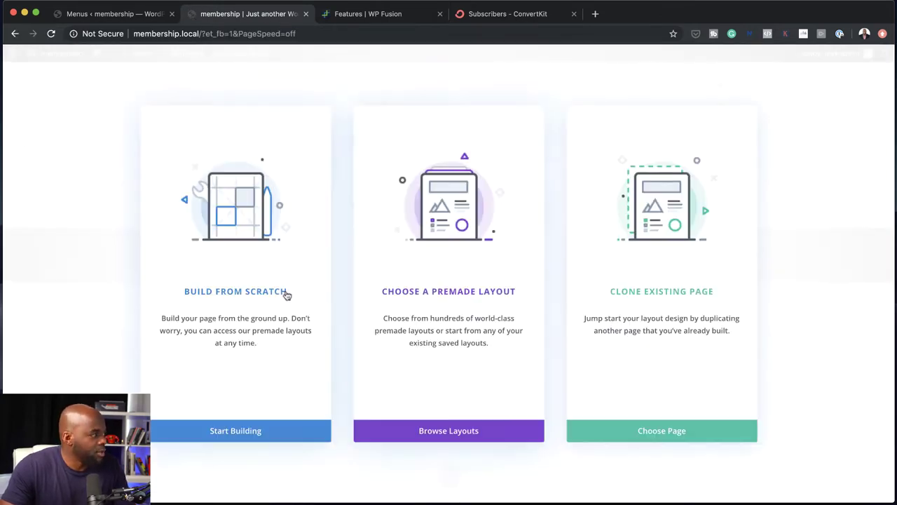
{"action": "left_click", "coordinate": [276, 295]}
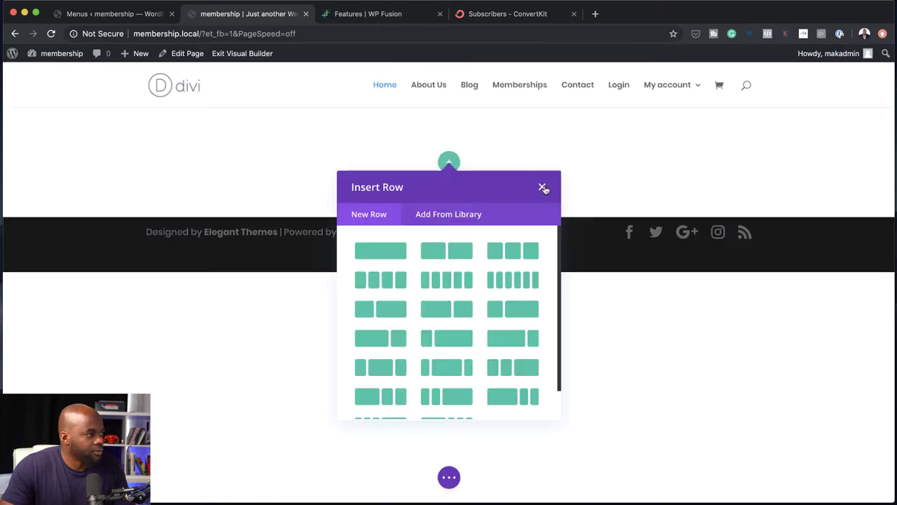
{"action": "left_click", "coordinate": [543, 187]}
- Insert a fullwidth section below the empty section and add a Fullwidth Header module to it
{"action": "left_click", "coordinate": [448, 217]}
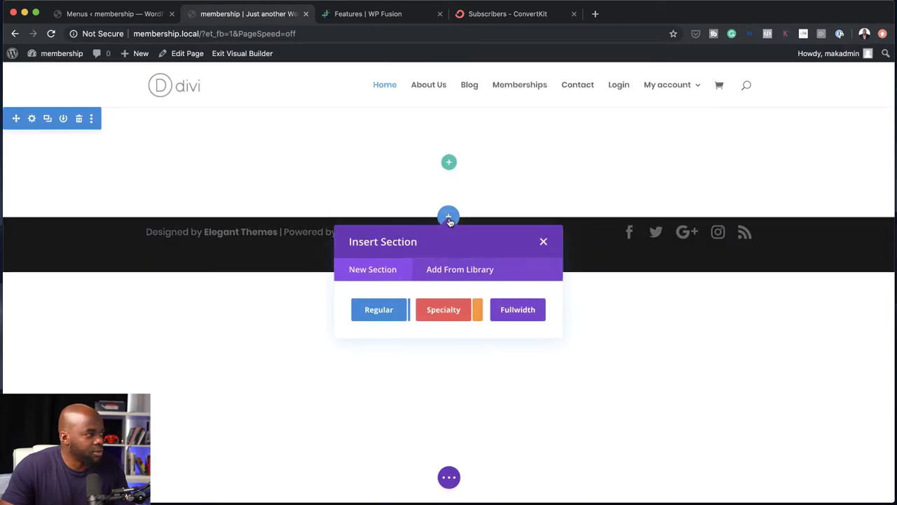
{"action": "left_click", "coordinate": [530, 309]}
{"action": "left_click", "coordinate": [516, 369]}
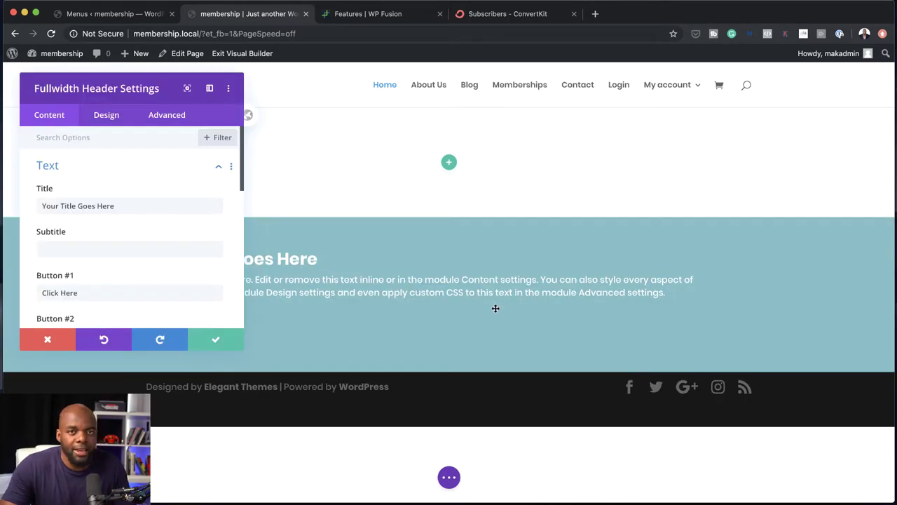
- Dock the Fullwidth Header settings beside the page and set the title to "Achieve Great Relationships"
{"action": "left_click", "coordinate": [210, 90]}
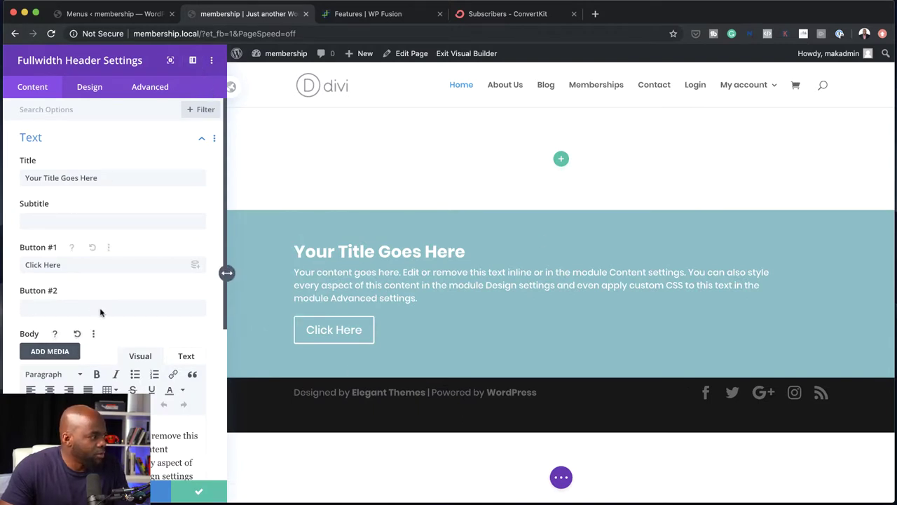
{"action": "triple_click", "coordinate": [116, 178]}
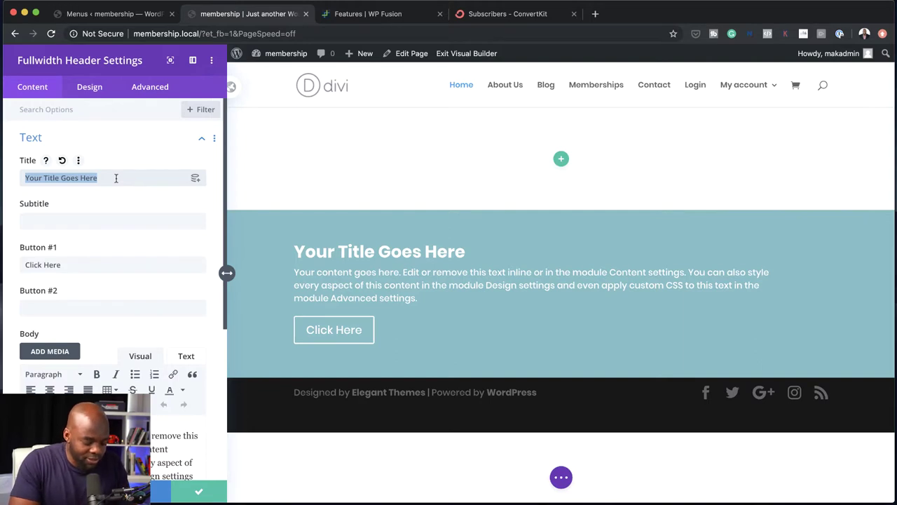
{"action": "type", "text": "Achieve Great Relationships"}
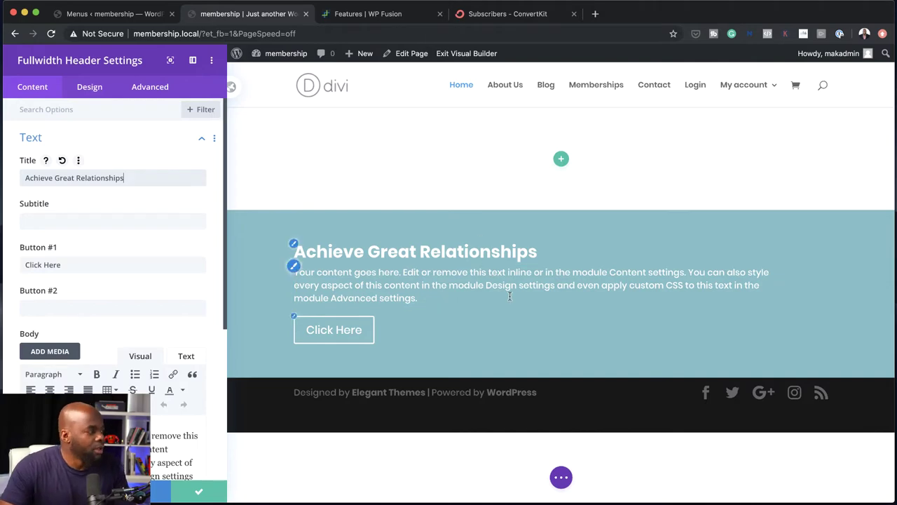
{"action": "scroll", "coordinate": [94, 335], "scroll_direction": "down", "scroll_amount": 5}
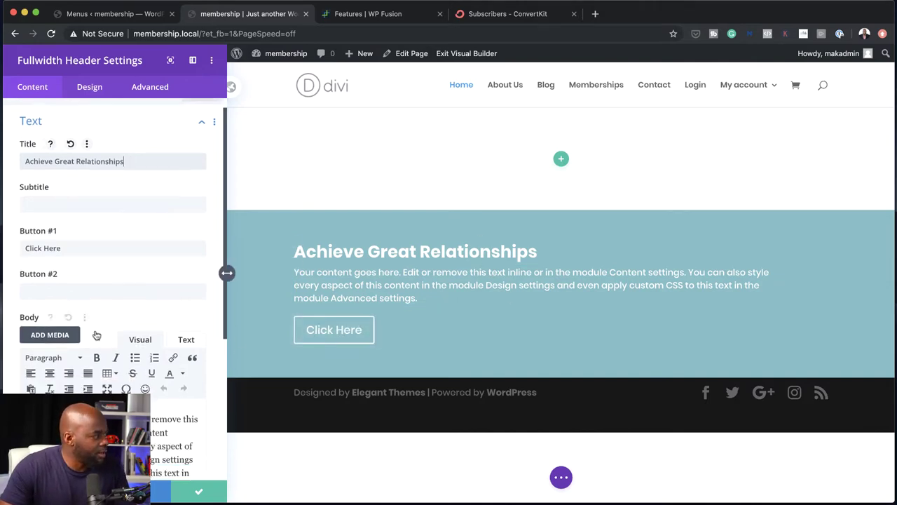
- Set the header's background image to the media library photo of a woman and child holding hands on a sunset beach
{"action": "scroll", "coordinate": [99, 329], "scroll_direction": "down", "scroll_amount": 2}
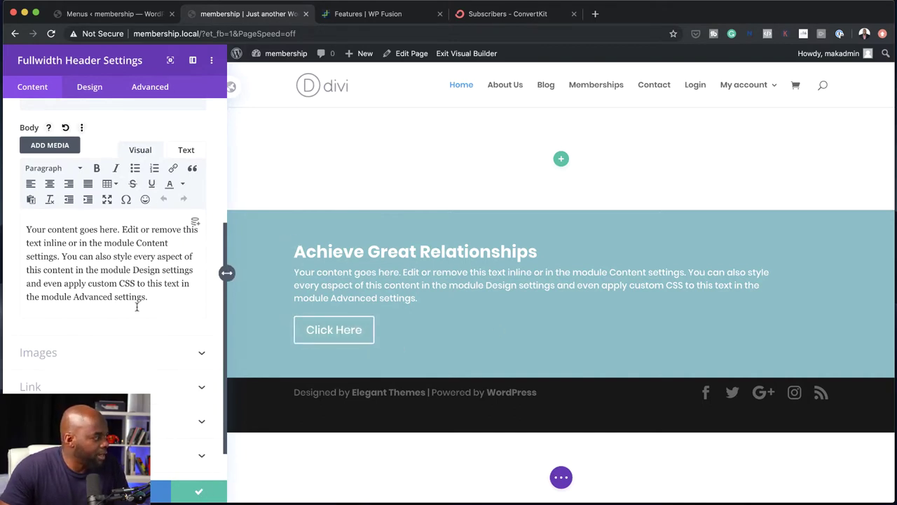
{"action": "scroll", "coordinate": [137, 308], "scroll_direction": "down", "scroll_amount": 2}
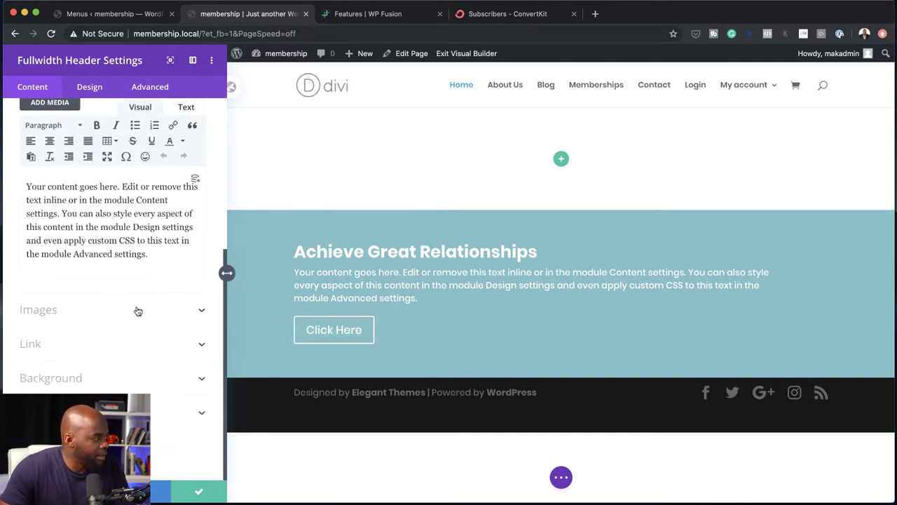
{"action": "left_click", "coordinate": [78, 379]}
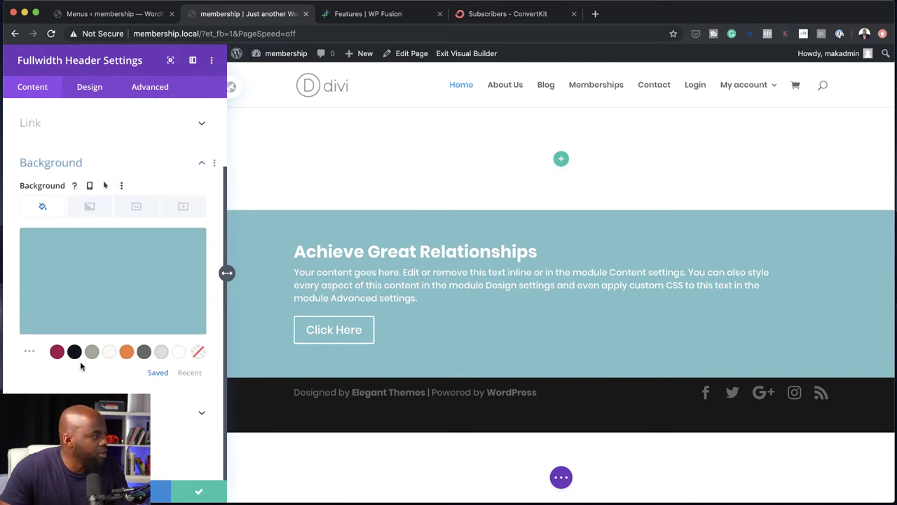
{"action": "left_click", "coordinate": [134, 208]}
{"action": "left_click", "coordinate": [113, 258]}
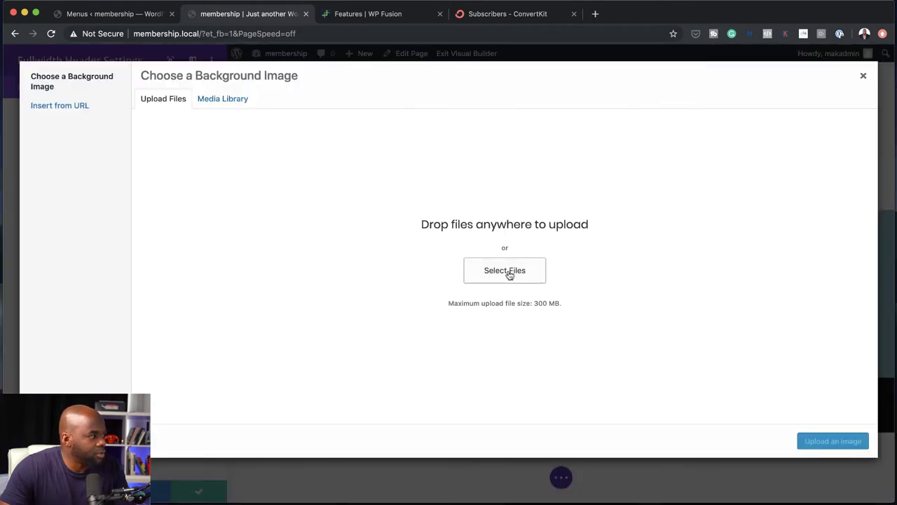
{"action": "left_click", "coordinate": [222, 99]}
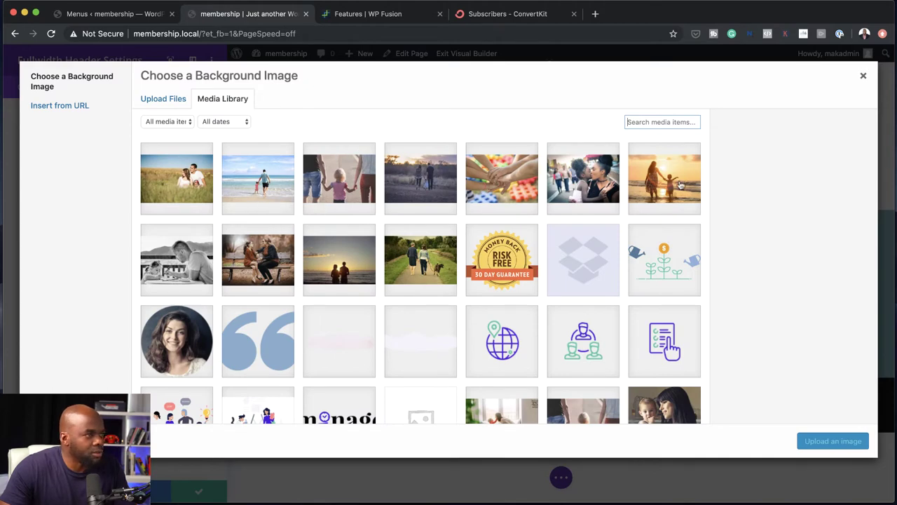
{"action": "left_click", "coordinate": [680, 184]}
{"action": "left_click", "coordinate": [847, 444]}
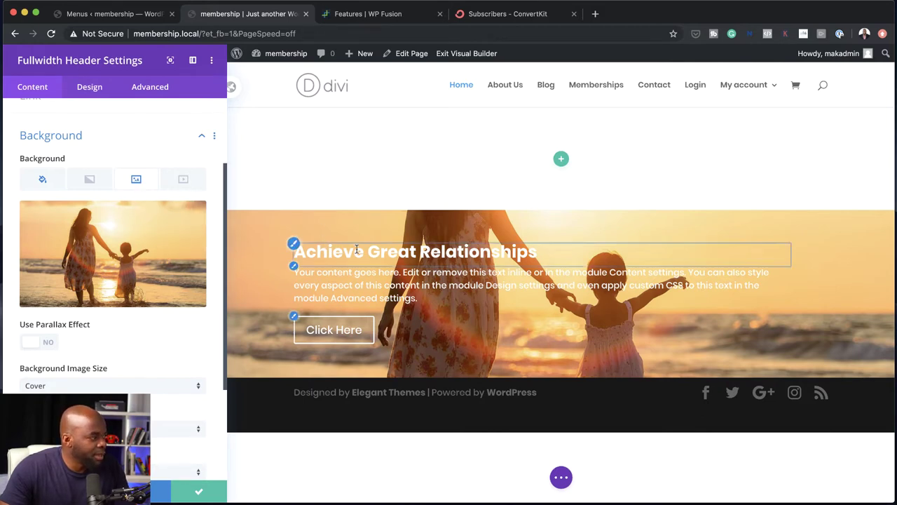
- Add a background gradient to the header running from black to fully transparent, rgba(0,0,0,0)
{"action": "left_click", "coordinate": [91, 184]}
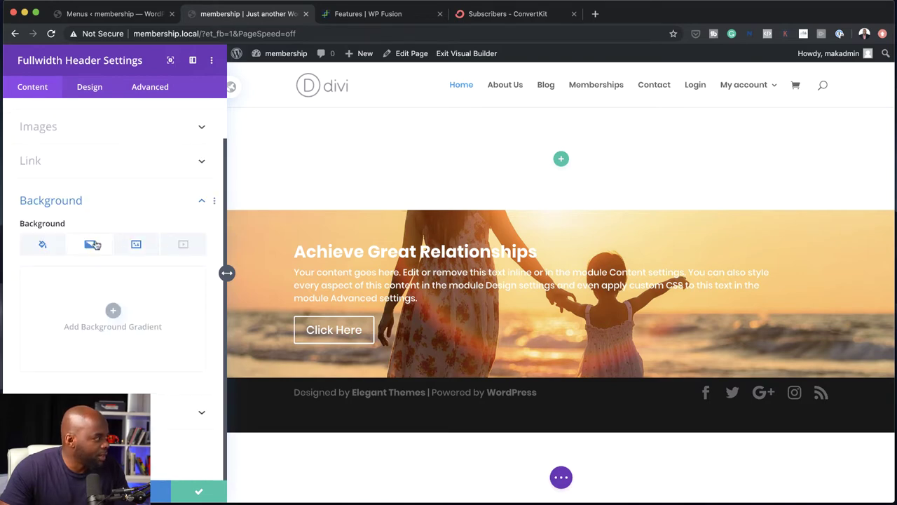
{"action": "left_click", "coordinate": [113, 311]}
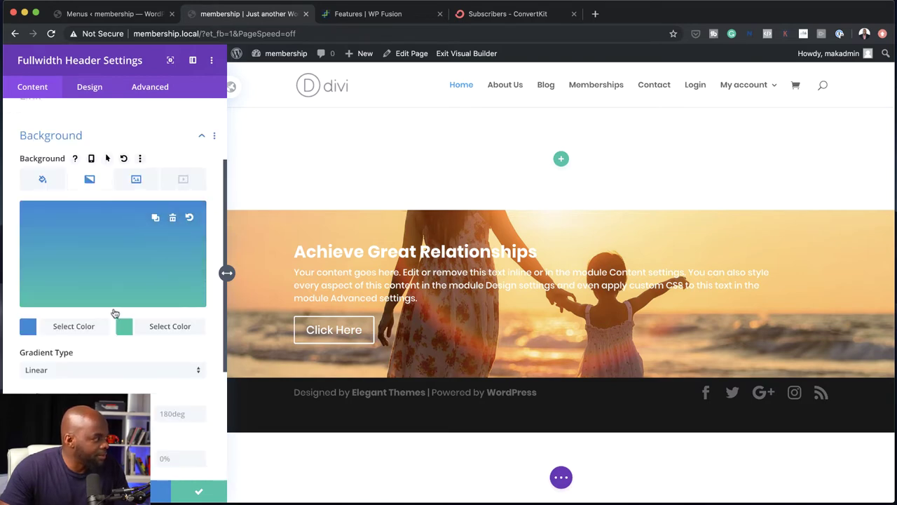
{"action": "left_click", "coordinate": [28, 326]}
{"action": "left_click", "coordinate": [30, 374]}
{"action": "left_click", "coordinate": [30, 328]}
{"action": "left_click", "coordinate": [74, 324]}
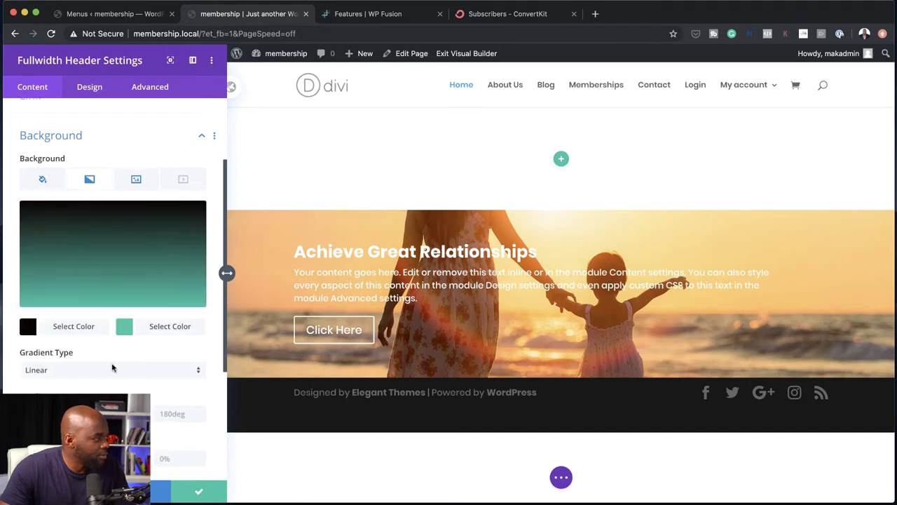
{"action": "left_click", "coordinate": [125, 327]}
{"action": "left_click", "coordinate": [197, 324]}
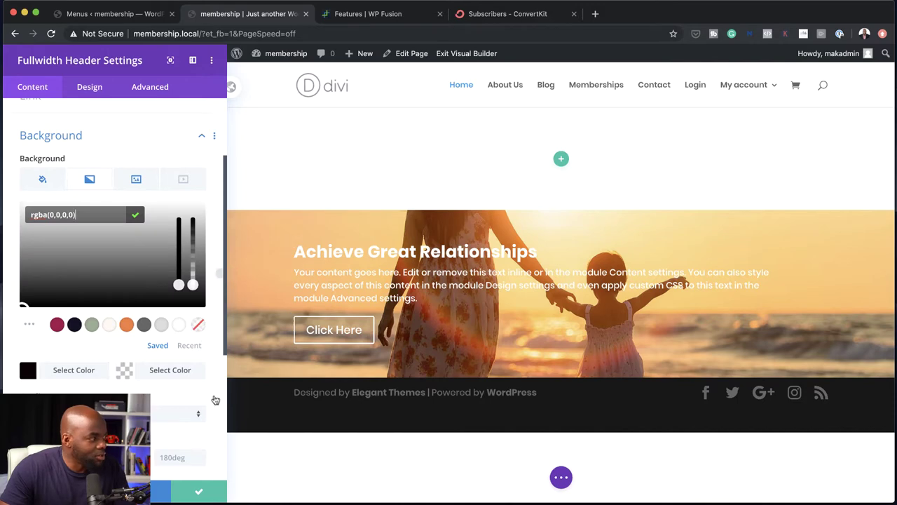
- Enable placing the gradient above the header's background image
{"action": "left_click", "coordinate": [227, 272]}
{"action": "scroll", "coordinate": [153, 412], "scroll_direction": "down", "scroll_amount": 1}
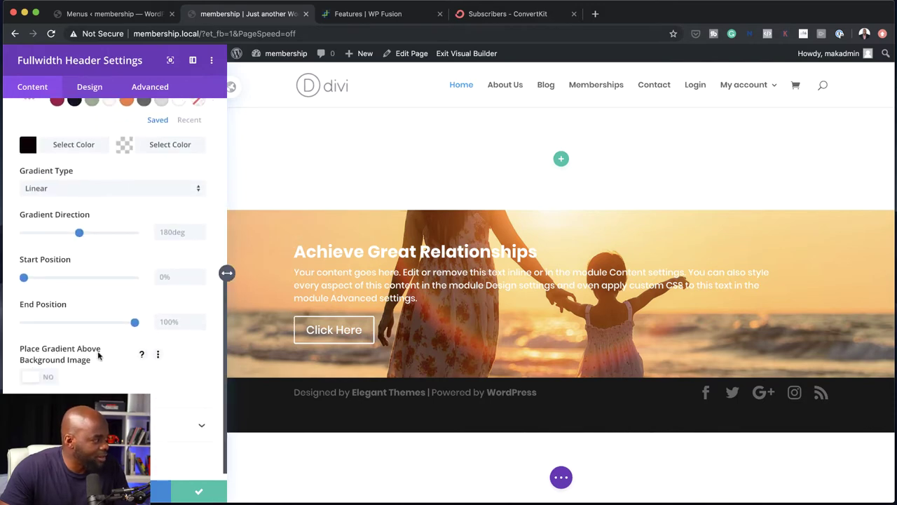
{"action": "left_click", "coordinate": [51, 379]}
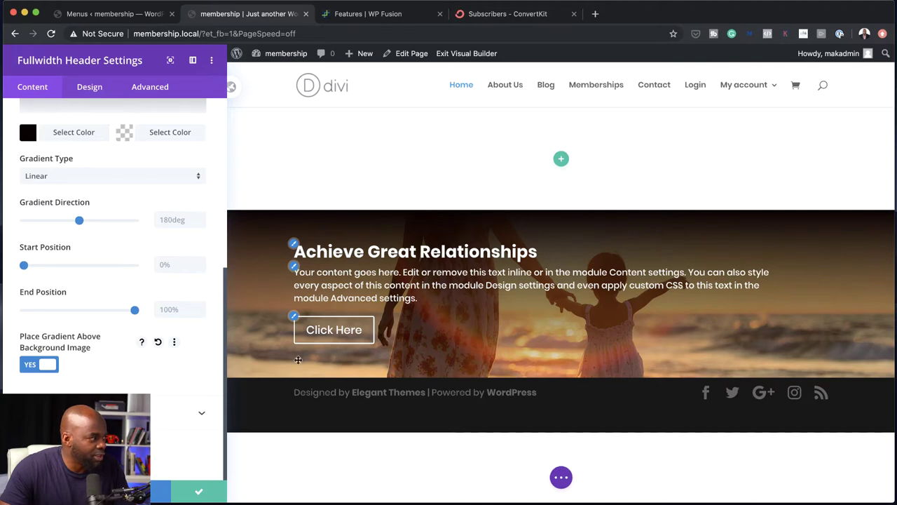
- Set the gradient direction to 119deg and its start position to 18%, and save the header settings
{"action": "scroll", "coordinate": [88, 330], "scroll_direction": "up", "scroll_amount": 1}
{"action": "scroll", "coordinate": [89, 330], "scroll_direction": "up", "scroll_amount": 8}
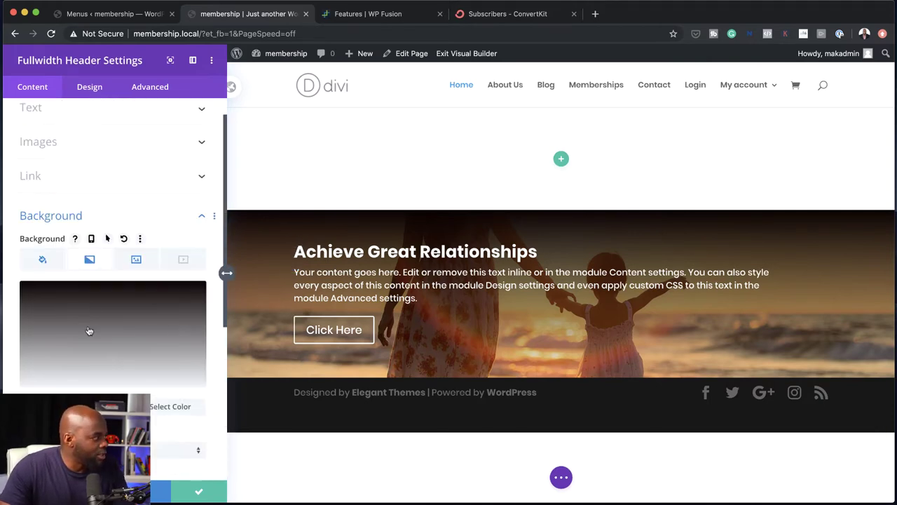
{"action": "scroll", "coordinate": [95, 328], "scroll_direction": "down", "scroll_amount": 5}
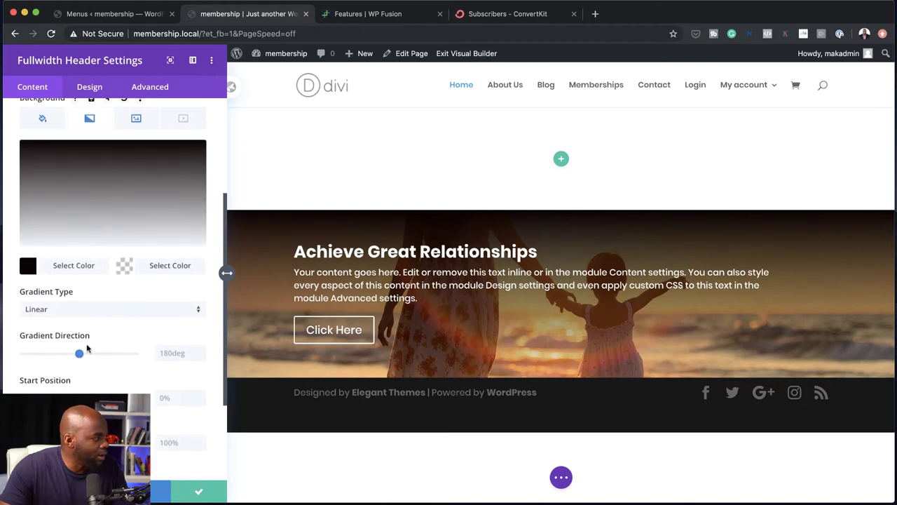
{"action": "left_click_drag", "start_coordinate": [81, 355], "coordinate": [61, 356]}
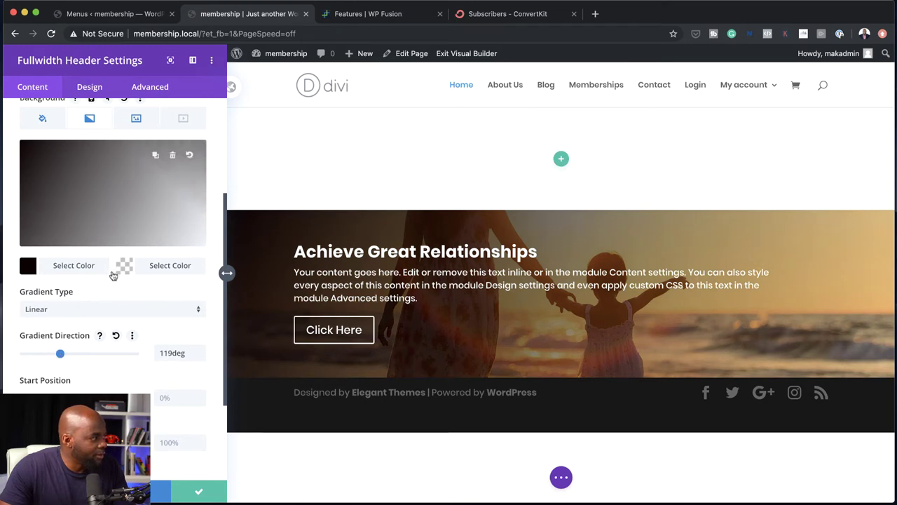
{"action": "scroll", "coordinate": [33, 379], "scroll_direction": "down", "scroll_amount": 2}
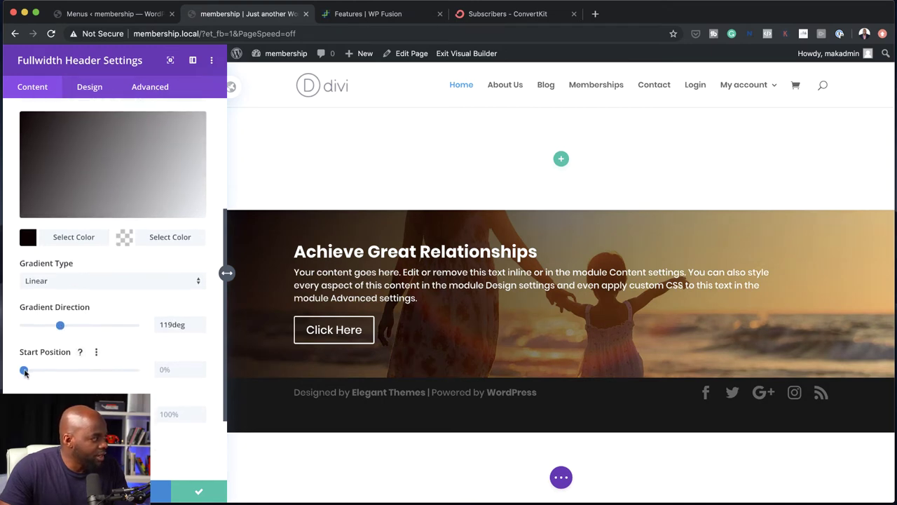
{"action": "left_click_drag", "start_coordinate": [25, 373], "coordinate": [43, 375]}
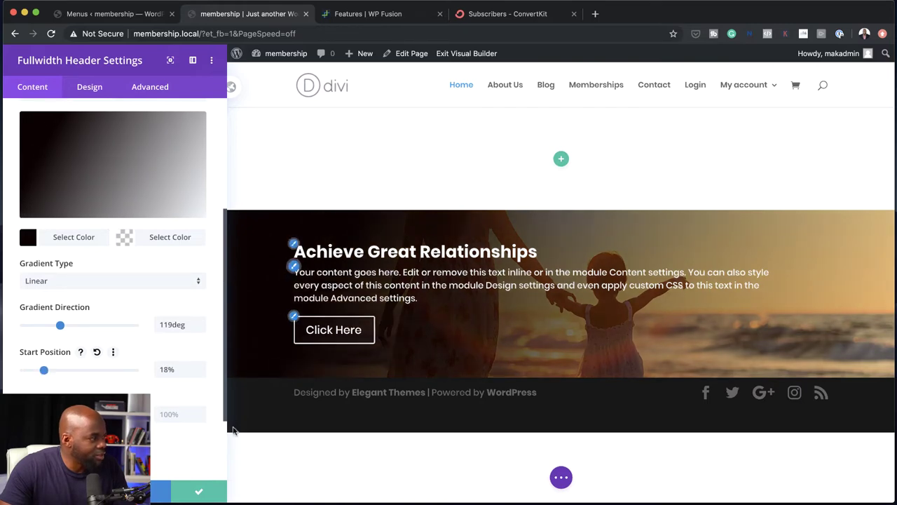
{"action": "left_click", "coordinate": [201, 490]}
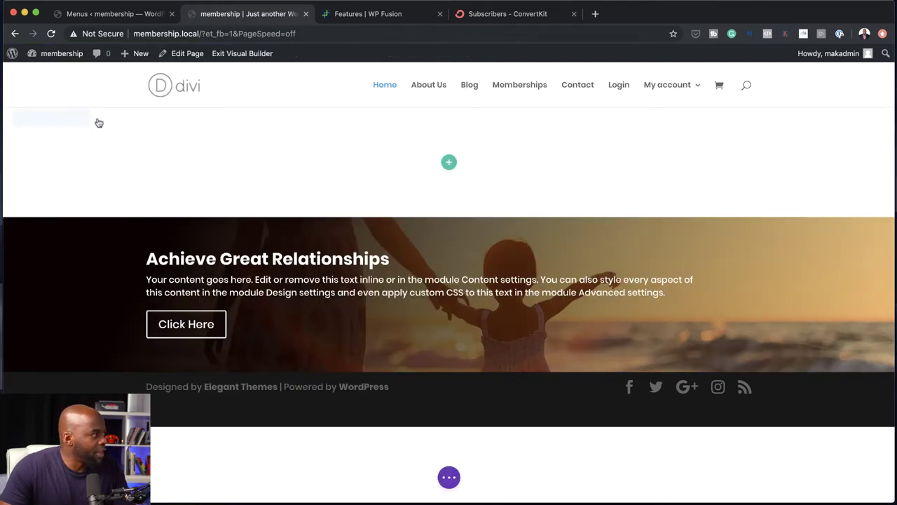
- Delete the empty section above the header and make the Fullwidth Header module fullscreen in its layout settings
{"action": "left_click", "coordinate": [80, 120]}
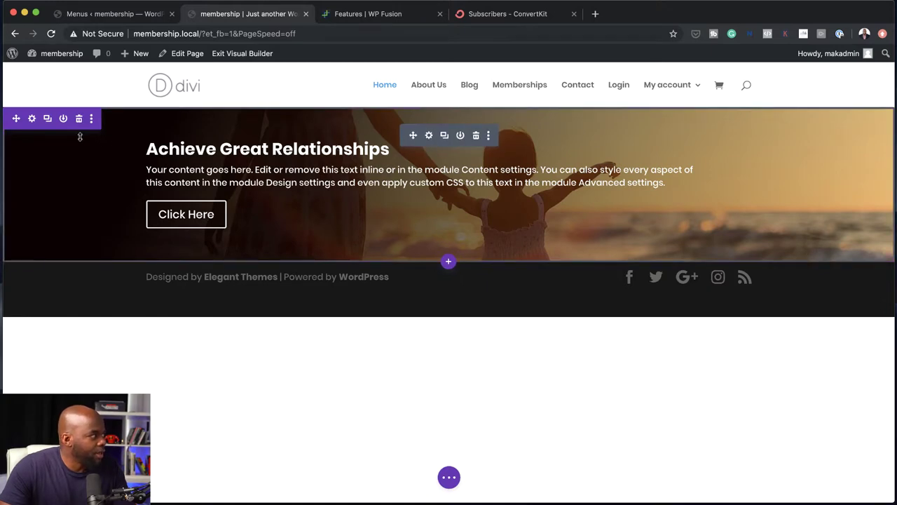
{"action": "left_click", "coordinate": [430, 136]}
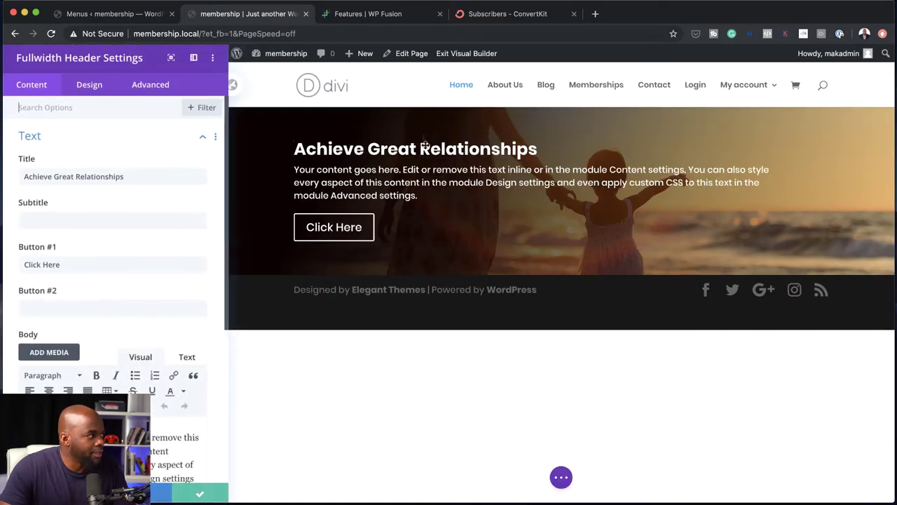
{"action": "left_click", "coordinate": [90, 88]}
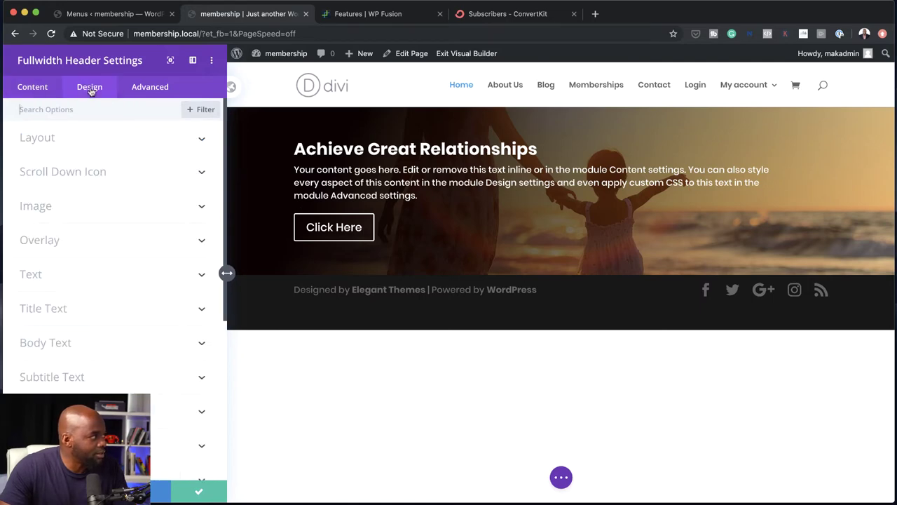
{"action": "left_click", "coordinate": [70, 138]}
{"action": "left_click", "coordinate": [48, 223]}
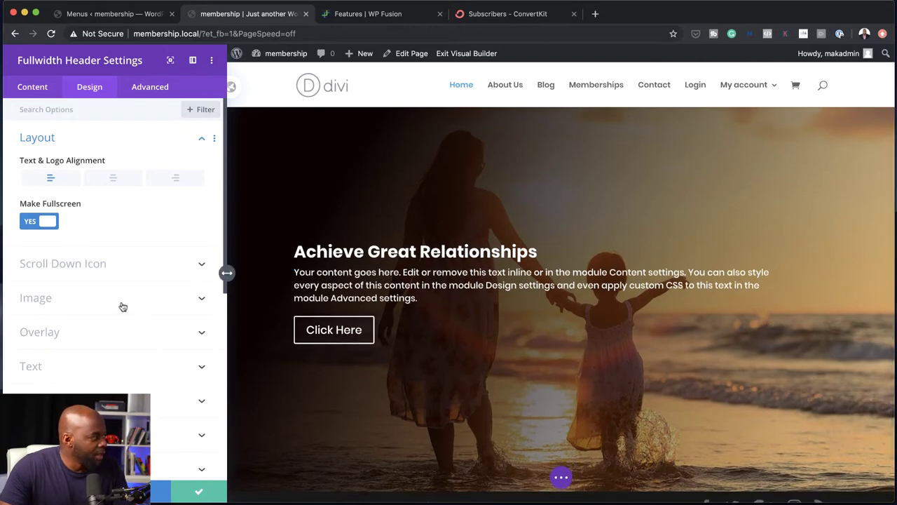
- Set the header's content width to 58% in its sizing options and save the module settings
{"action": "scroll", "coordinate": [123, 307], "scroll_direction": "down", "scroll_amount": 4}
{"action": "scroll", "coordinate": [123, 306], "scroll_direction": "down", "scroll_amount": 4}
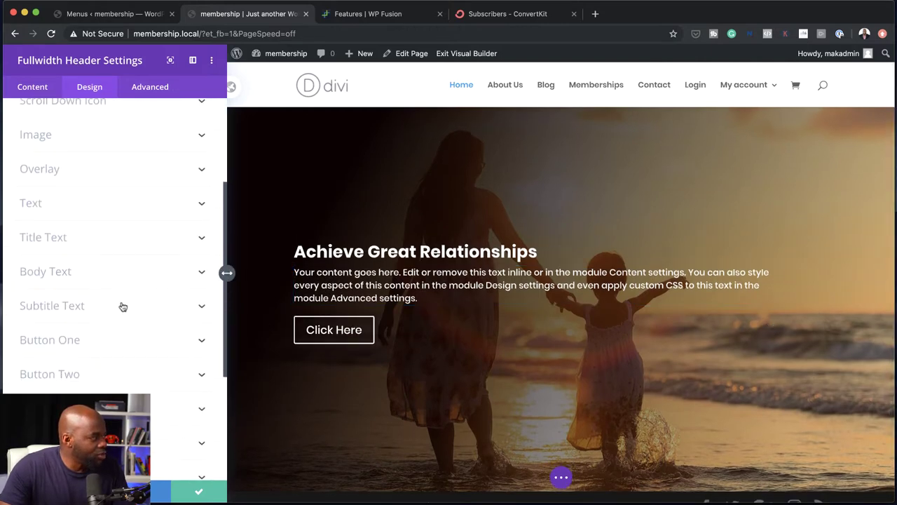
{"action": "left_click", "coordinate": [87, 383]}
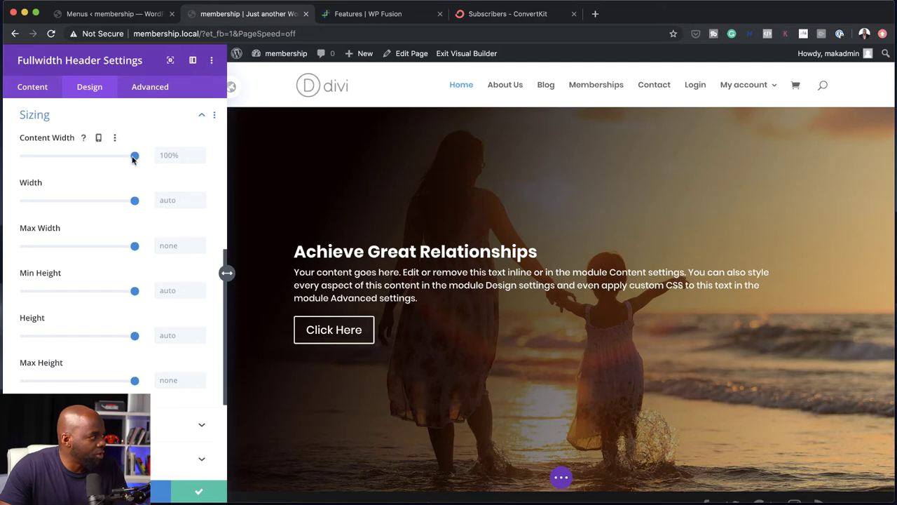
{"action": "left_click_drag", "start_coordinate": [133, 160], "coordinate": [87, 168]}
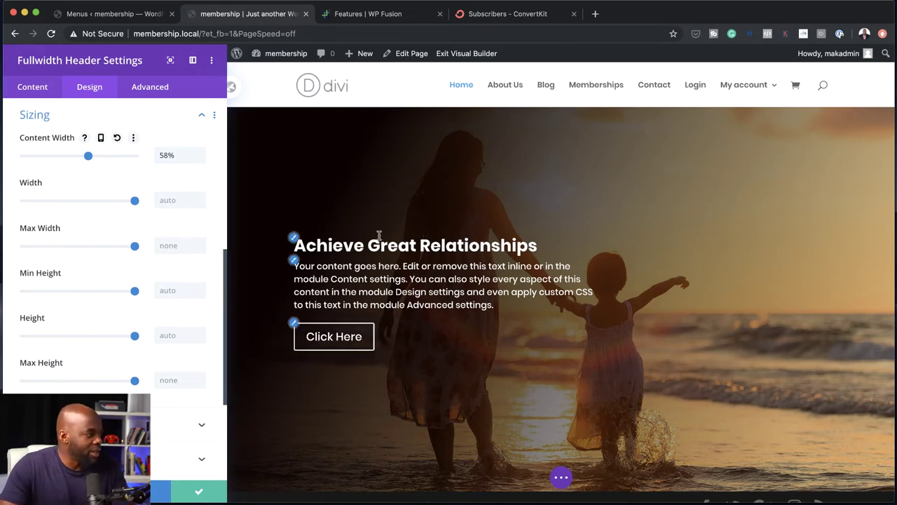
{"action": "left_click", "coordinate": [202, 492]}
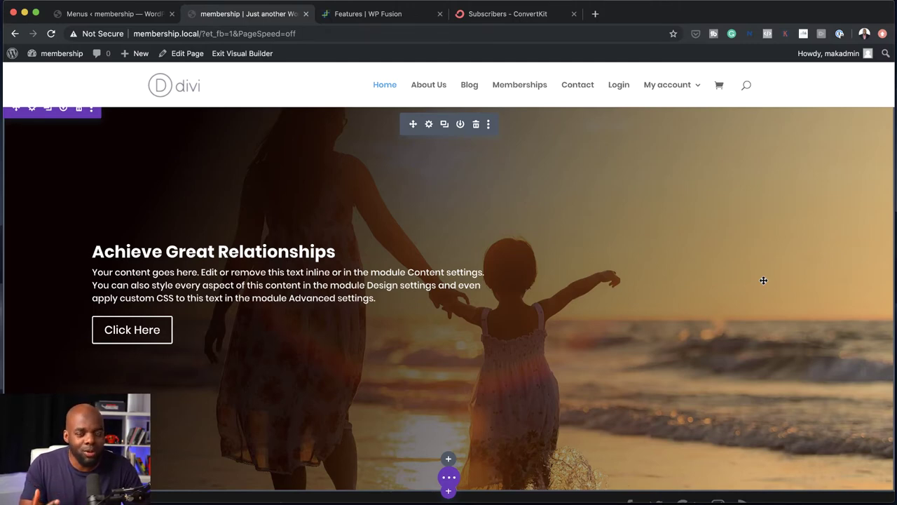
- Add a regular section below the header with a single-column row containing a Text module
{"action": "scroll", "coordinate": [517, 372], "scroll_direction": "down", "scroll_amount": 2}
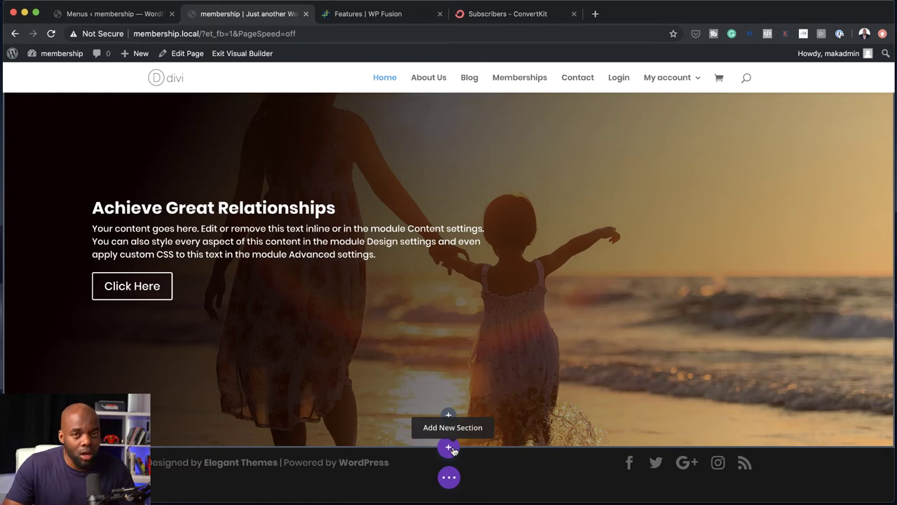
{"action": "left_click", "coordinate": [453, 450]}
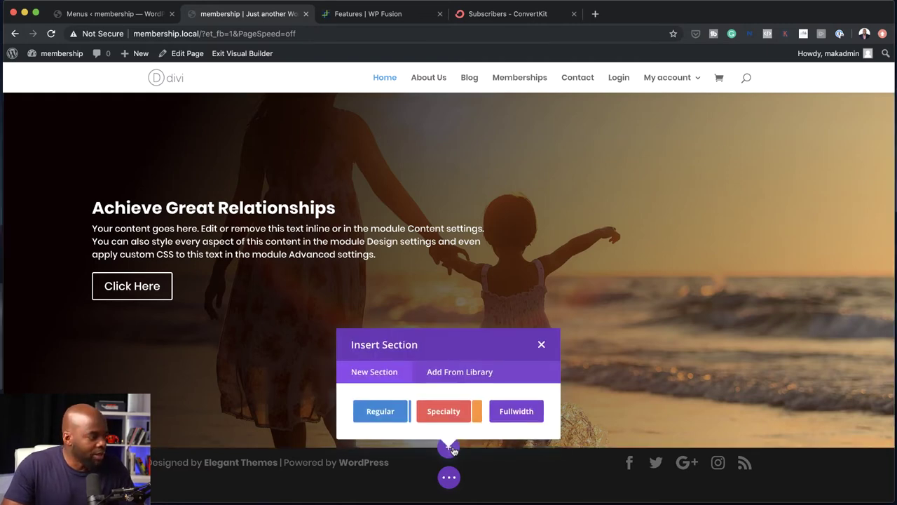
{"action": "left_click", "coordinate": [386, 411]}
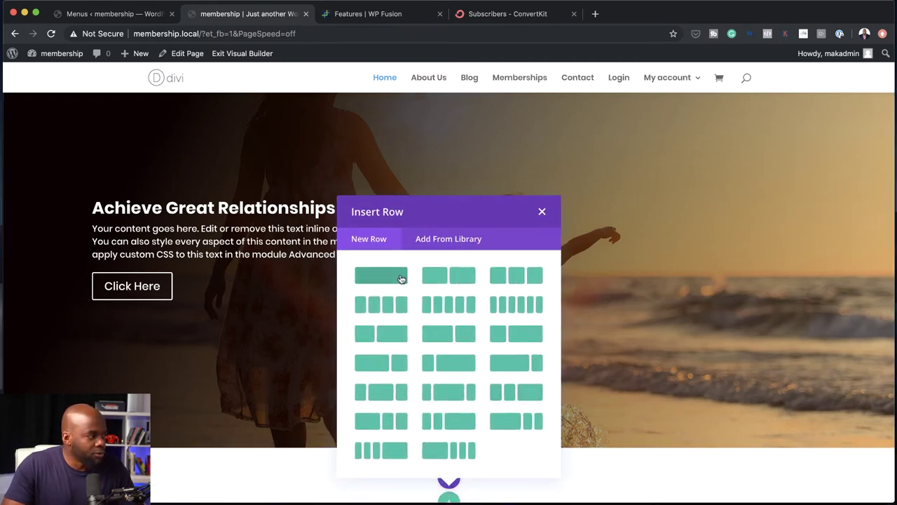
{"action": "left_click", "coordinate": [396, 280]}
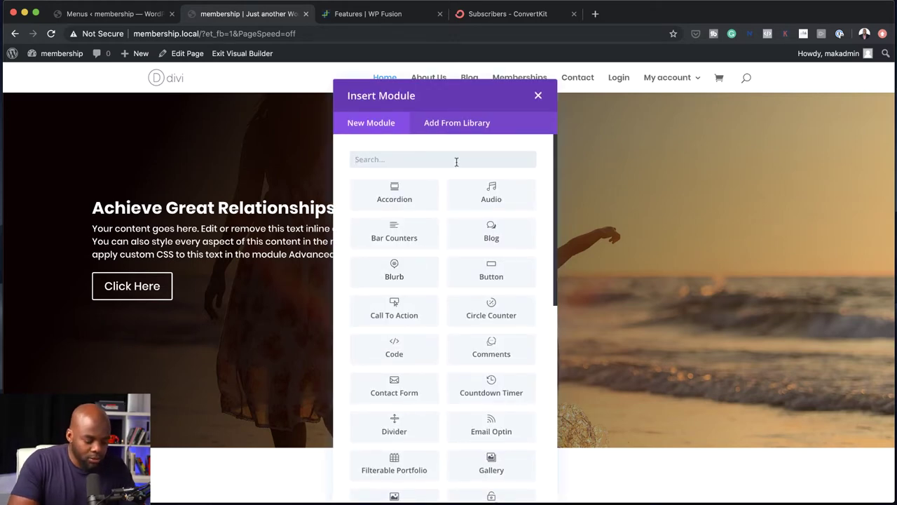
{"action": "type", "text": "text"}
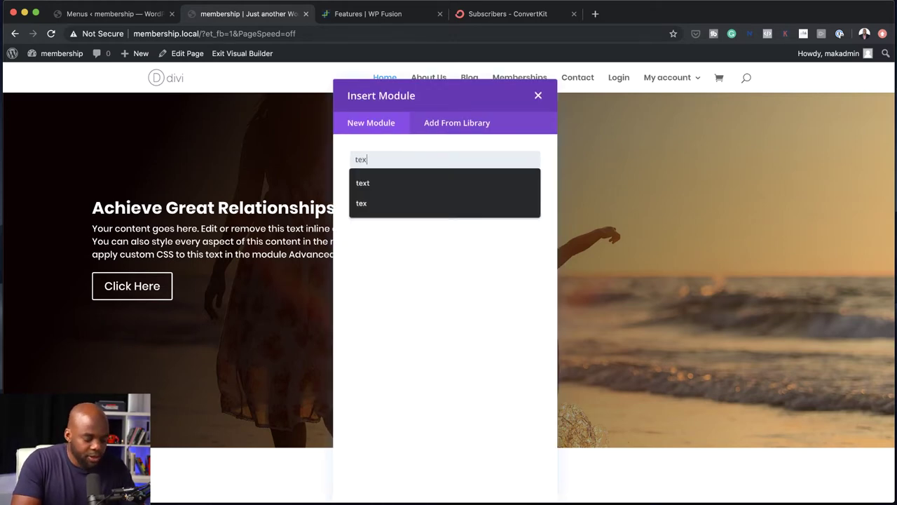
{"action": "left_click", "coordinate": [421, 196]}
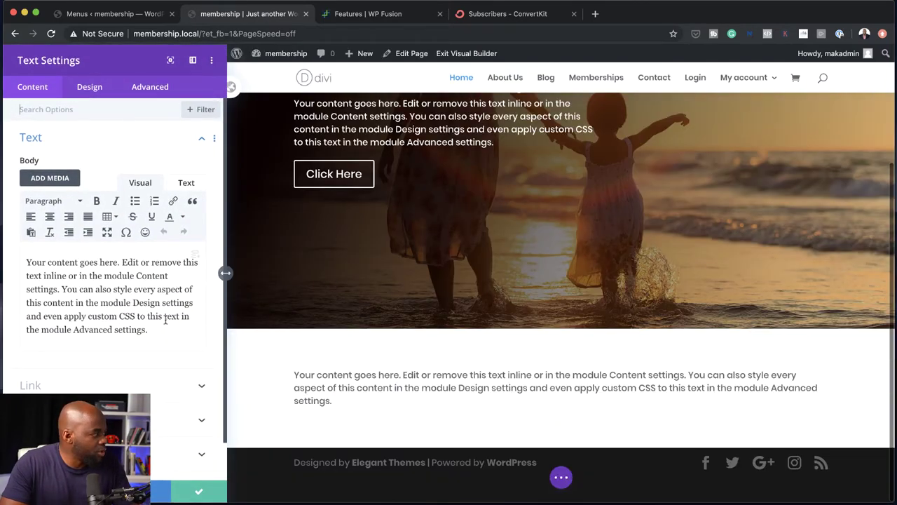
- Replace the Text module's placeholder body with "OUR MEMBERSHIPS" and format it as Heading 2
{"action": "left_click_drag", "start_coordinate": [150, 330], "coordinate": [24, 251]}
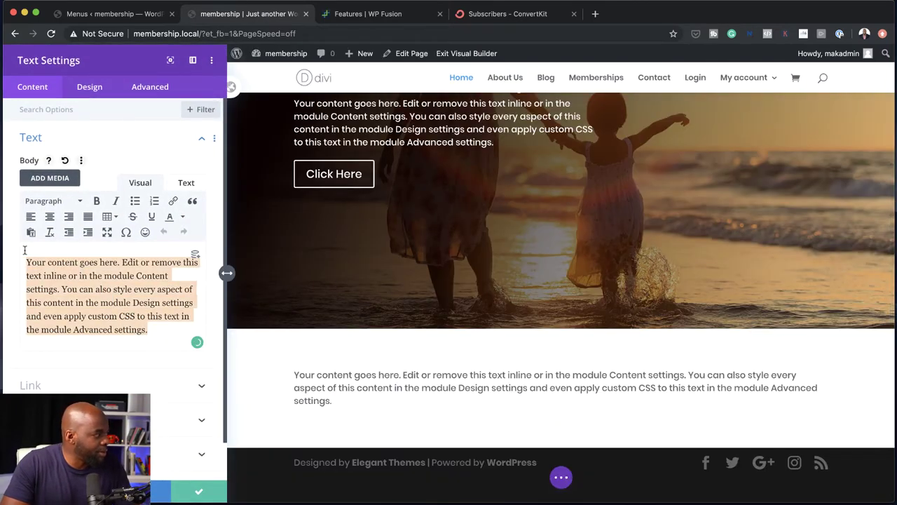
{"action": "type", "text": "OUR MEMBERSHIPS"}
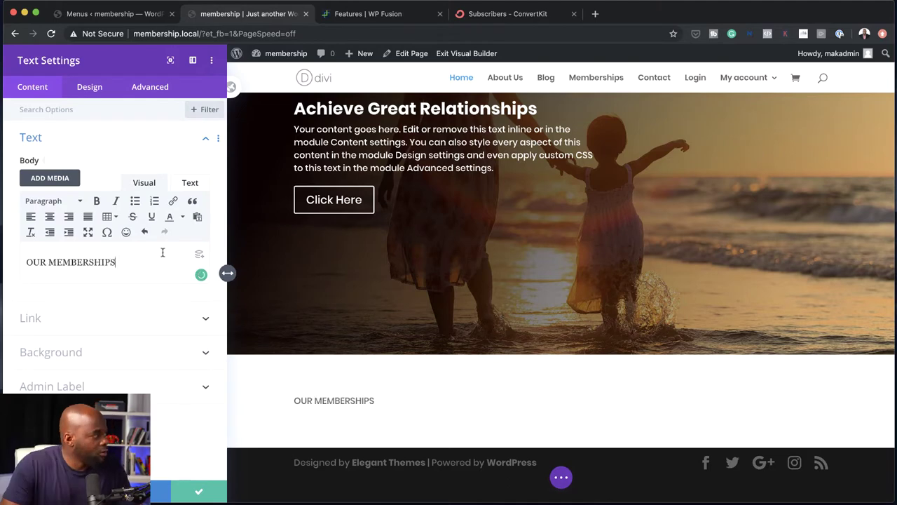
{"action": "left_click_drag", "start_coordinate": [112, 261], "coordinate": [23, 253]}
{"action": "left_click", "coordinate": [68, 203]}
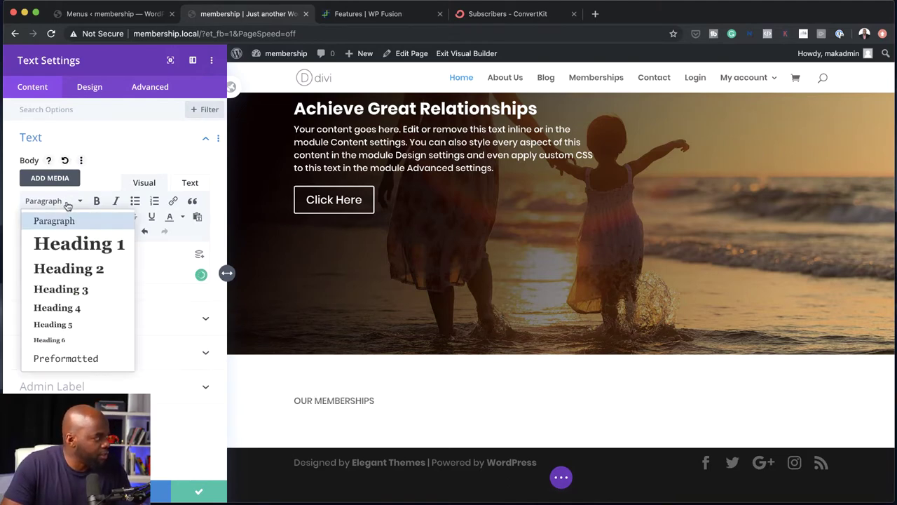
{"action": "left_click", "coordinate": [82, 270]}
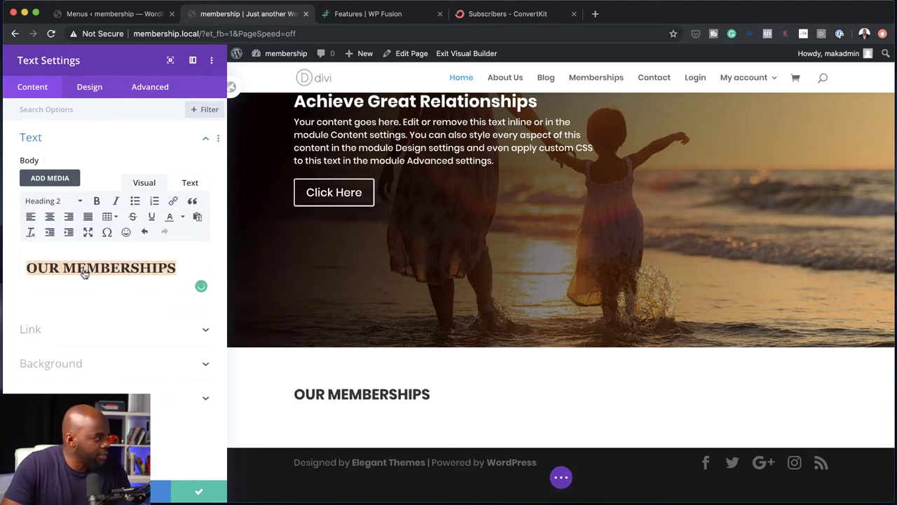
- Center the module's Heading 2 text, widen its letter spacing slightly, and save the text settings
{"action": "left_click", "coordinate": [97, 90]}
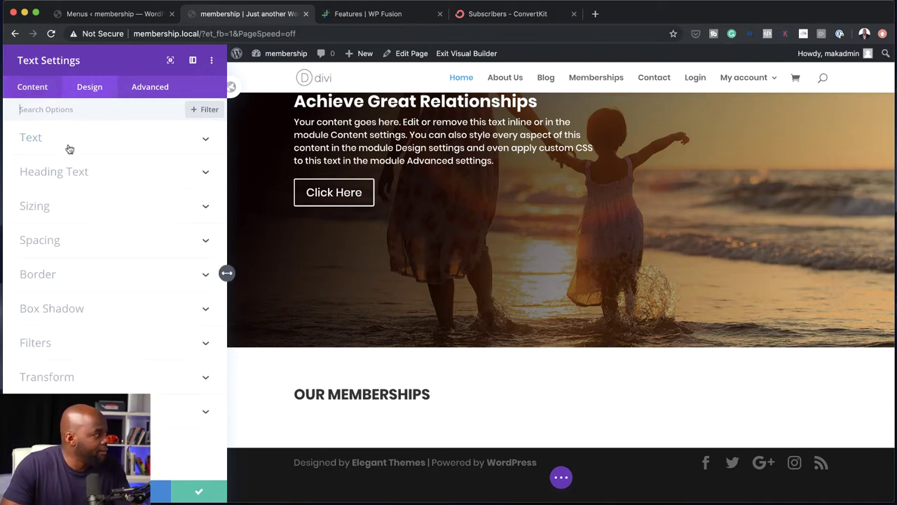
{"action": "left_click", "coordinate": [85, 174]}
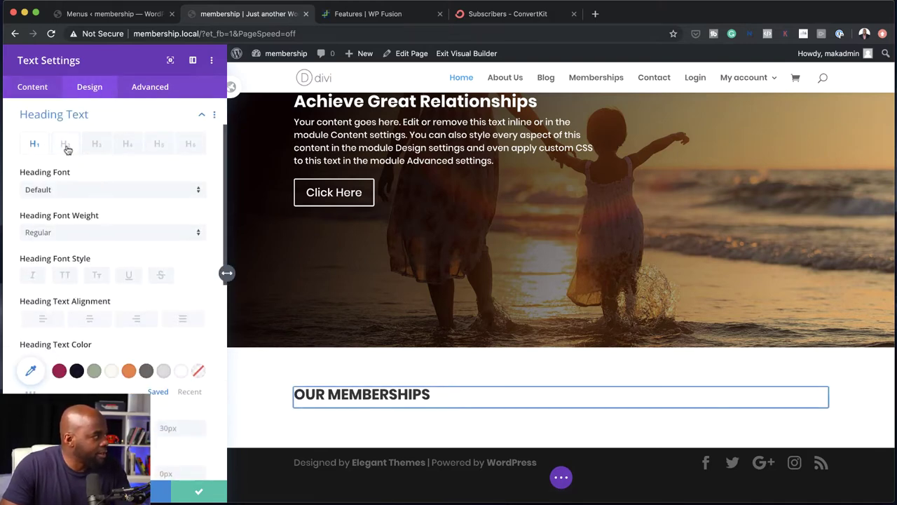
{"action": "left_click", "coordinate": [66, 147]}
{"action": "left_click", "coordinate": [90, 320]}
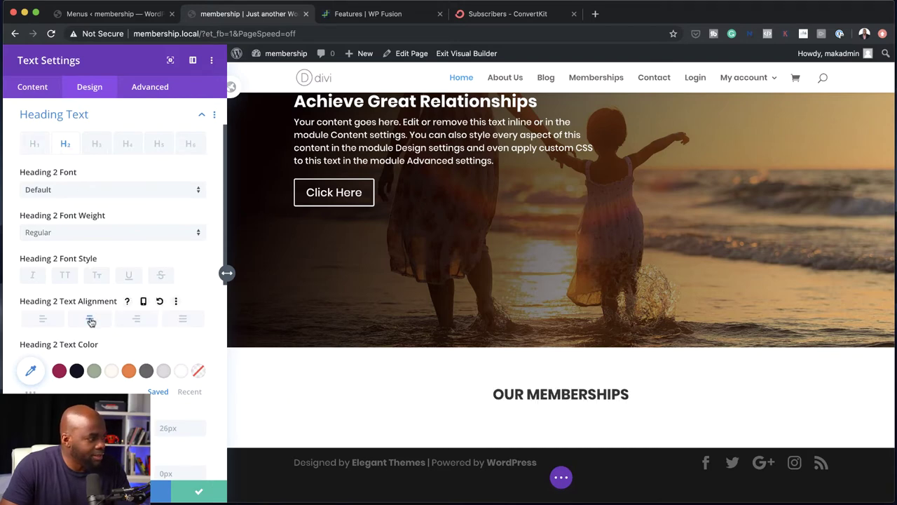
{"action": "scroll", "coordinate": [89, 332], "scroll_direction": "down", "scroll_amount": 5}
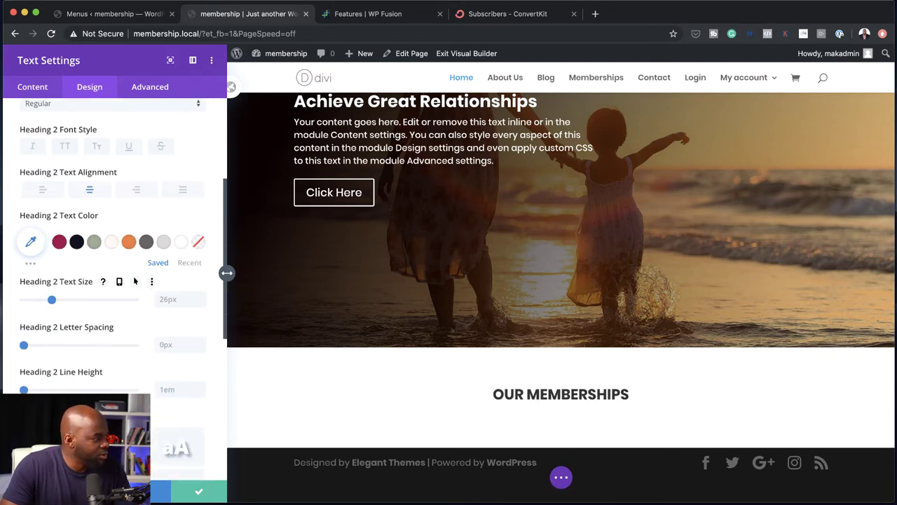
{"action": "left_click_drag", "start_coordinate": [24, 333], "coordinate": [29, 336]}
{"action": "left_click", "coordinate": [198, 492]}
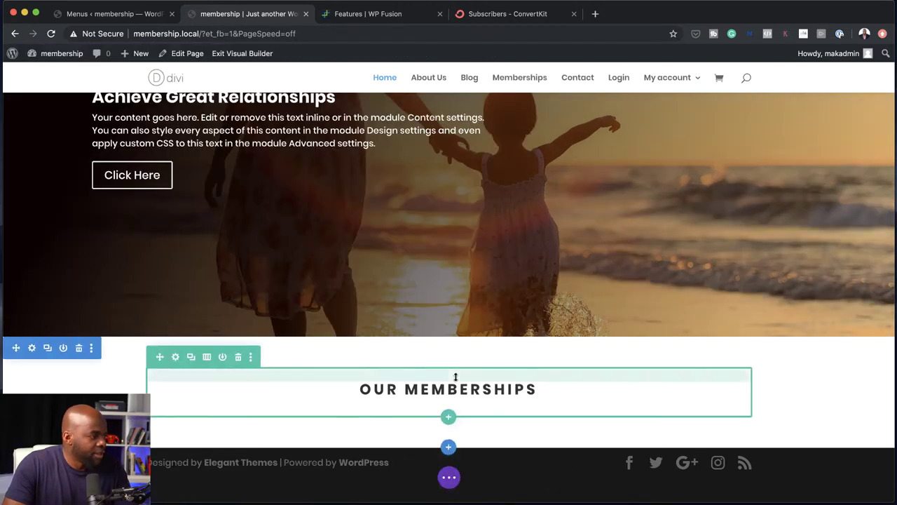
- Add a row with three equal columns below the heading and insert a Blurb module in its first column
{"action": "left_click", "coordinate": [448, 418]}
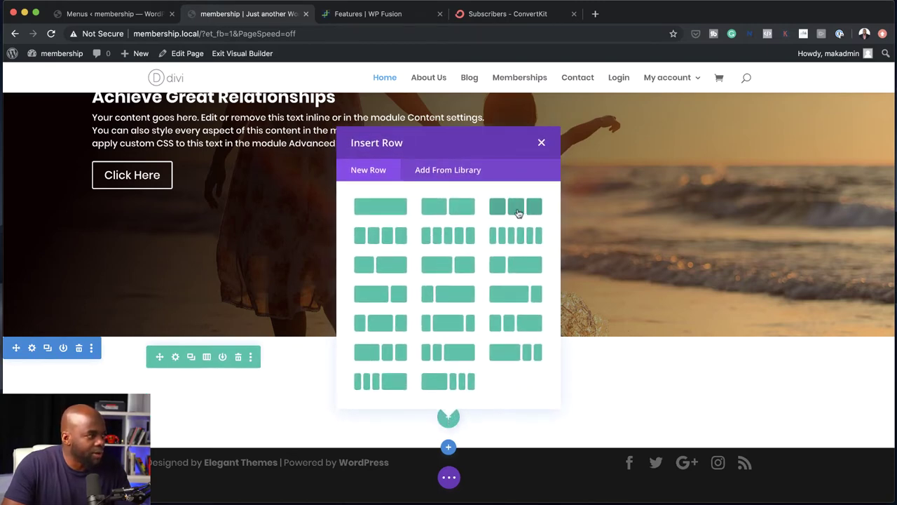
{"action": "left_click", "coordinate": [518, 213]}
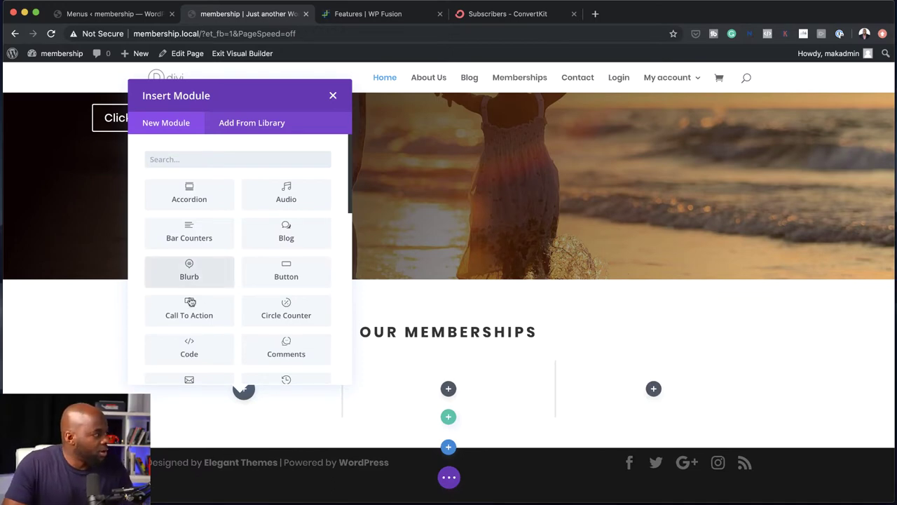
{"action": "left_click", "coordinate": [217, 278]}
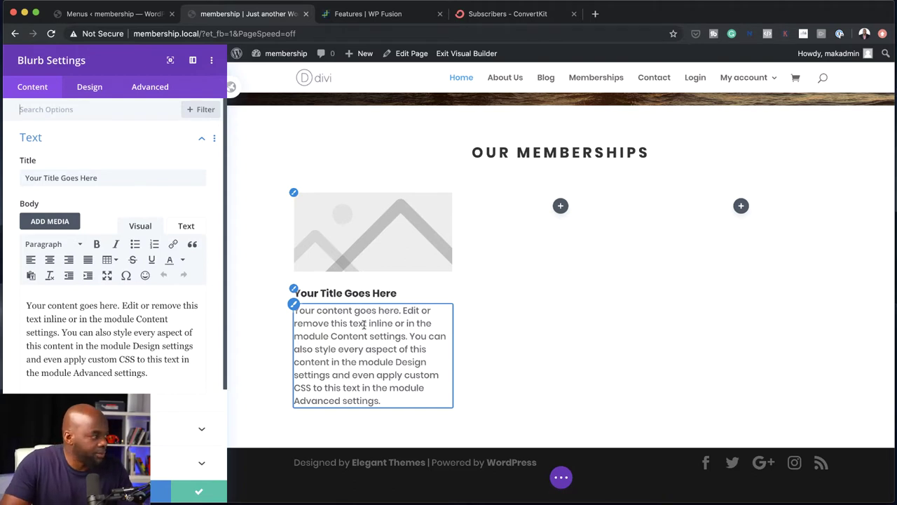
- Set the blurb's title to "GOLD MEMBERSHIP"
{"action": "double_click", "coordinate": [104, 176]}
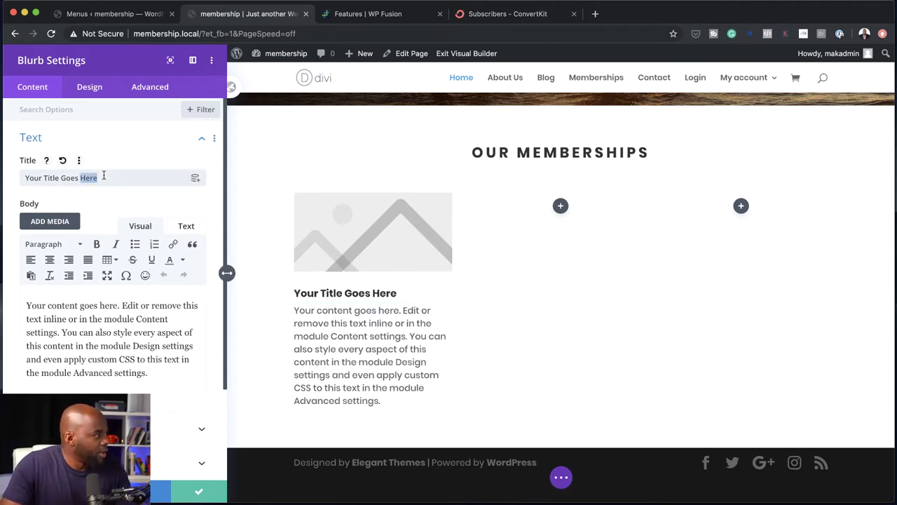
{"action": "left_click", "coordinate": [104, 176]}
{"action": "type", "text": "GOLD MEMBERSHIP"}
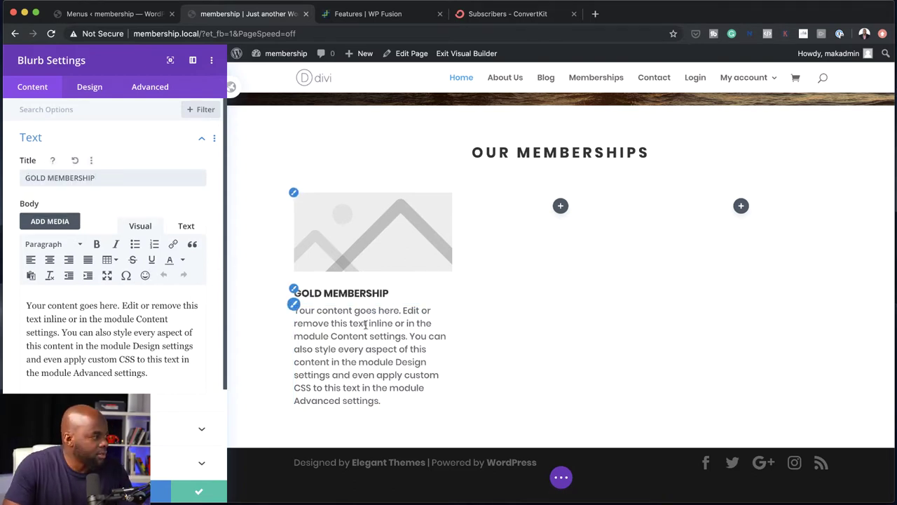
- Open lorem2.com in a new browser tab and copy the first short placeholder paragraph
{"action": "left_click", "coordinate": [597, 14]}
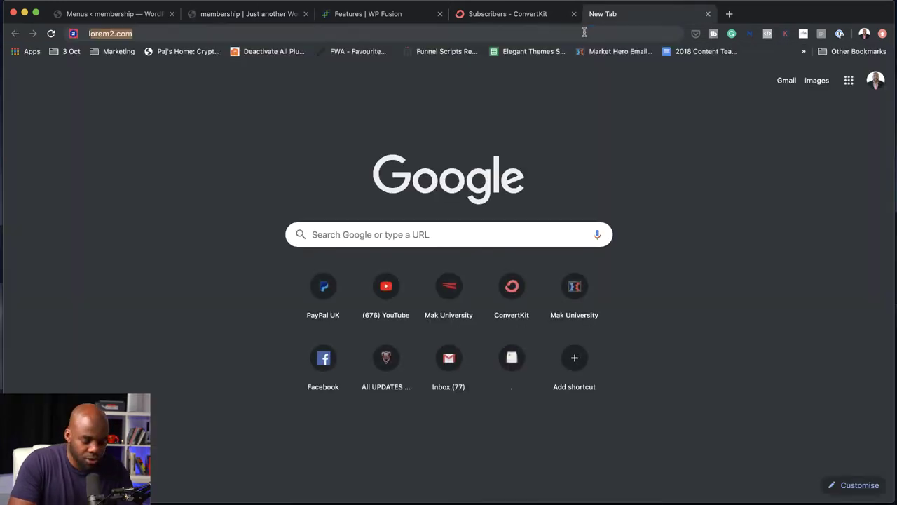
{"action": "type", "text": "lore"}
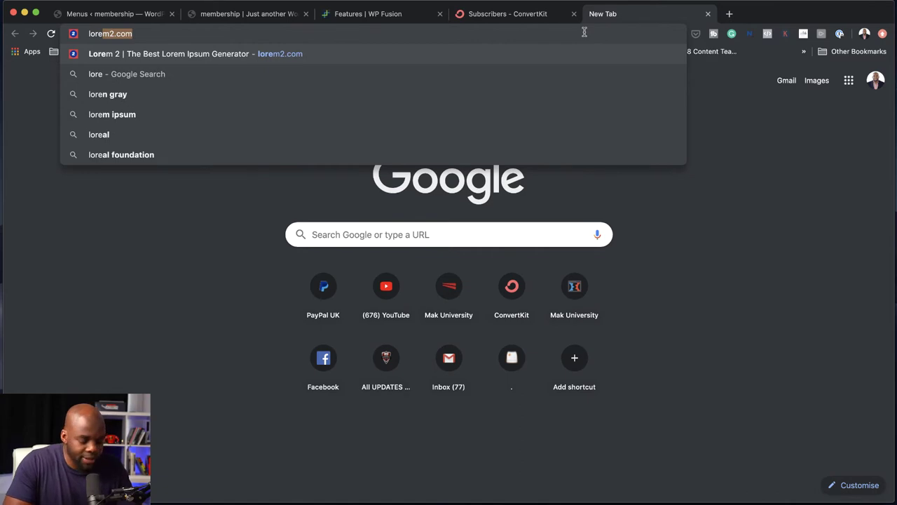
{"action": "key", "text": "Return"}
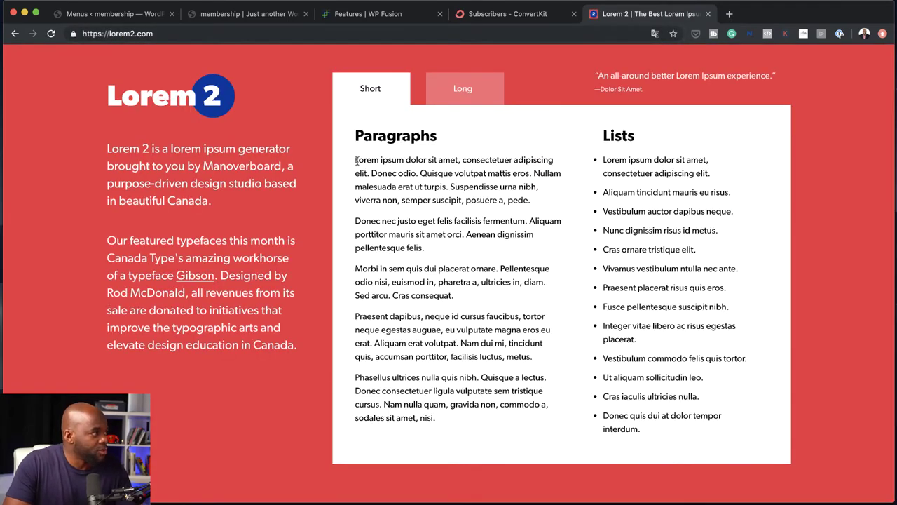
{"action": "left_click_drag", "start_coordinate": [355, 159], "coordinate": [534, 200]}
{"action": "key", "text": "super+c"}
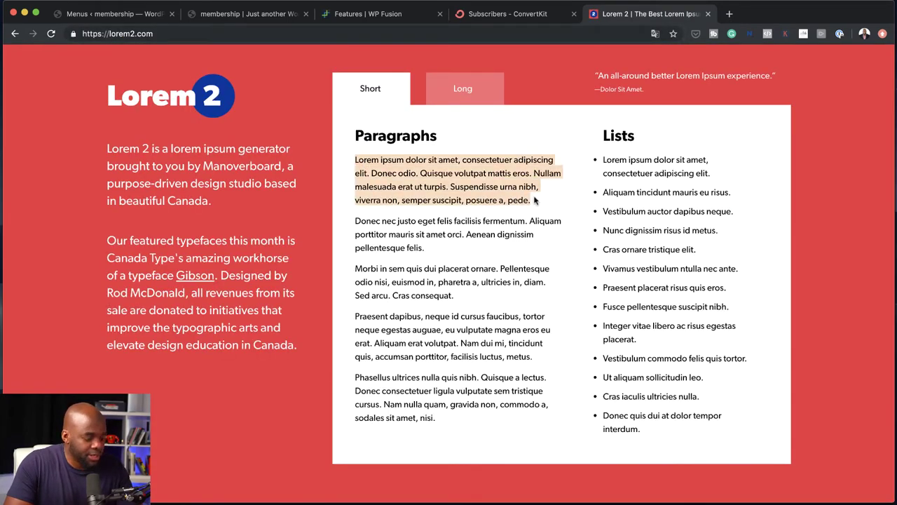
- Return to the Divi page and replace the blurb's body text with the copied lorem ipsum paragraph
{"action": "left_click", "coordinate": [95, 14]}
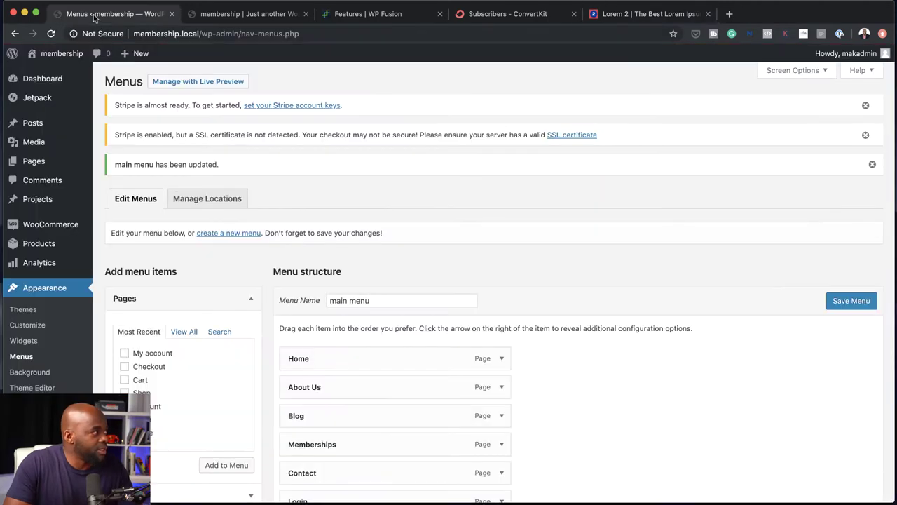
{"action": "left_click", "coordinate": [231, 14]}
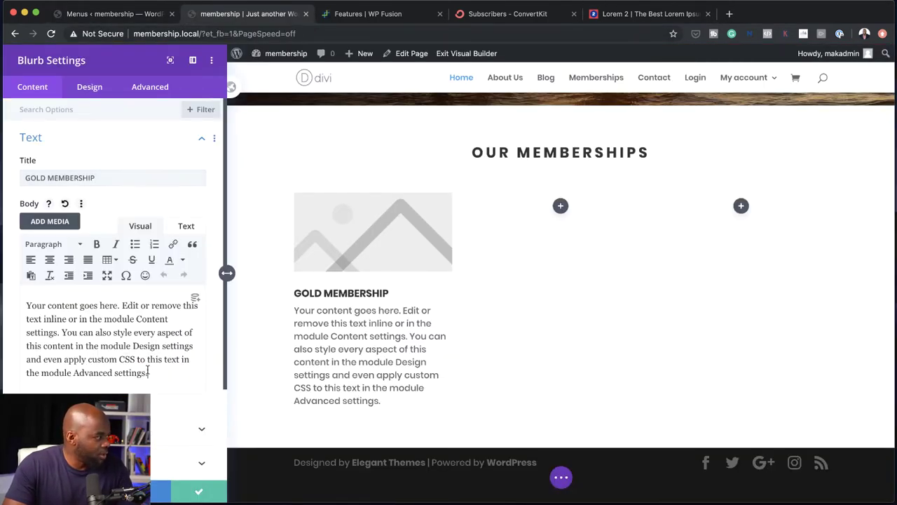
{"action": "left_click_drag", "start_coordinate": [150, 372], "coordinate": [21, 300]}
{"action": "key", "text": "BackSpace"}
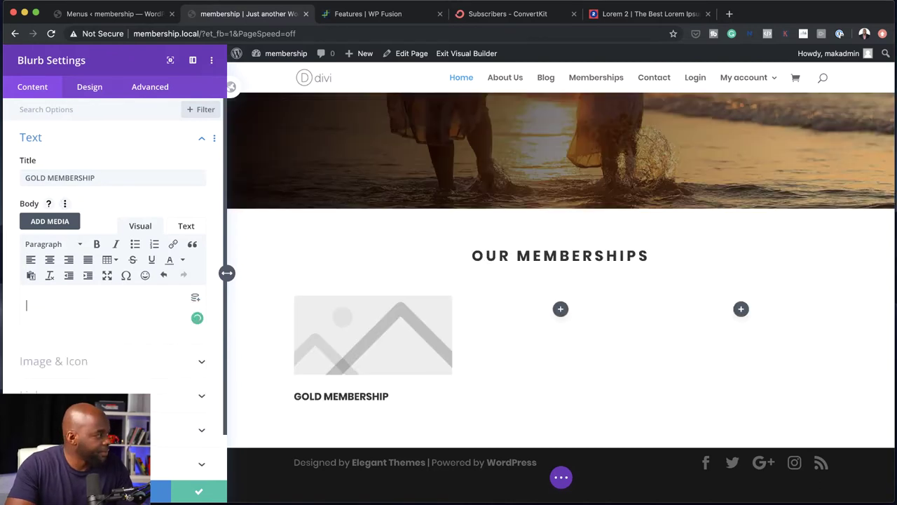
{"action": "key", "text": "super+v"}
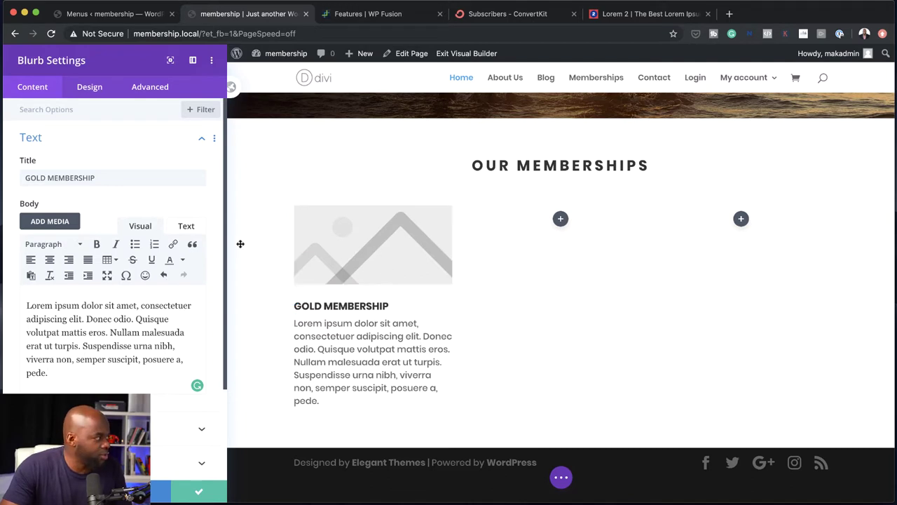
- Set the blurb's image to hands-2847508_1280.jpg from the media library
{"action": "scroll", "coordinate": [226, 273], "scroll_direction": "down", "scroll_amount": 4}
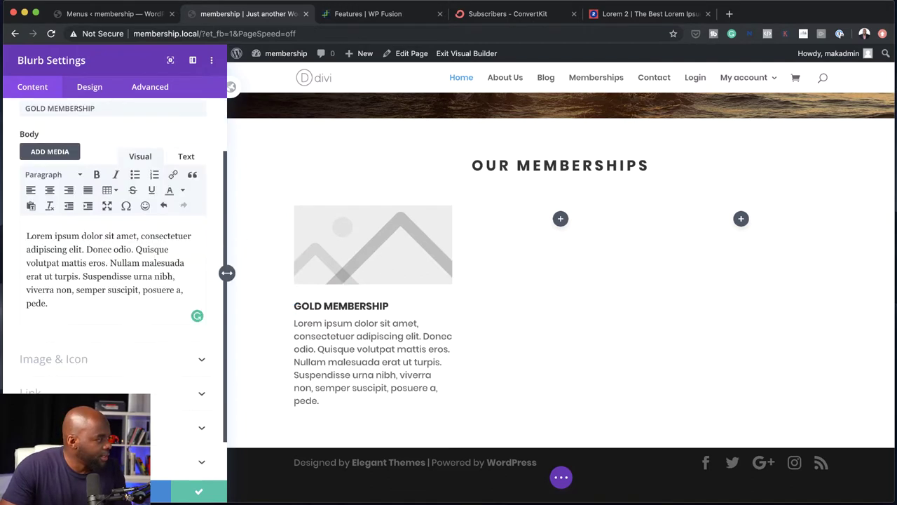
{"action": "left_click", "coordinate": [80, 314]}
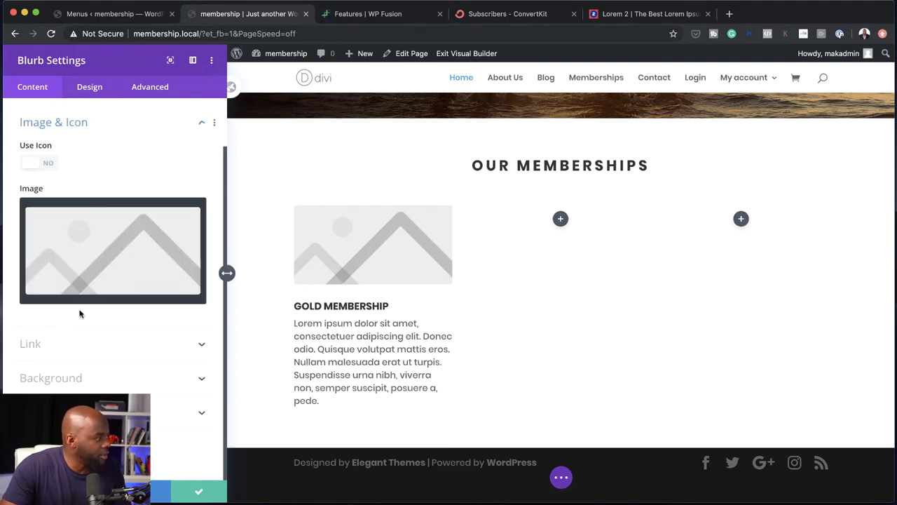
{"action": "left_click", "coordinate": [106, 252]}
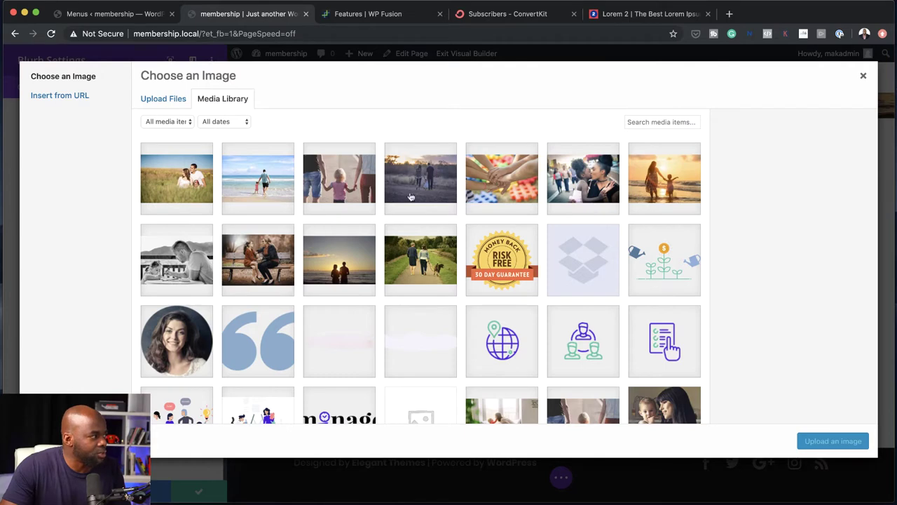
{"action": "left_click", "coordinate": [498, 181]}
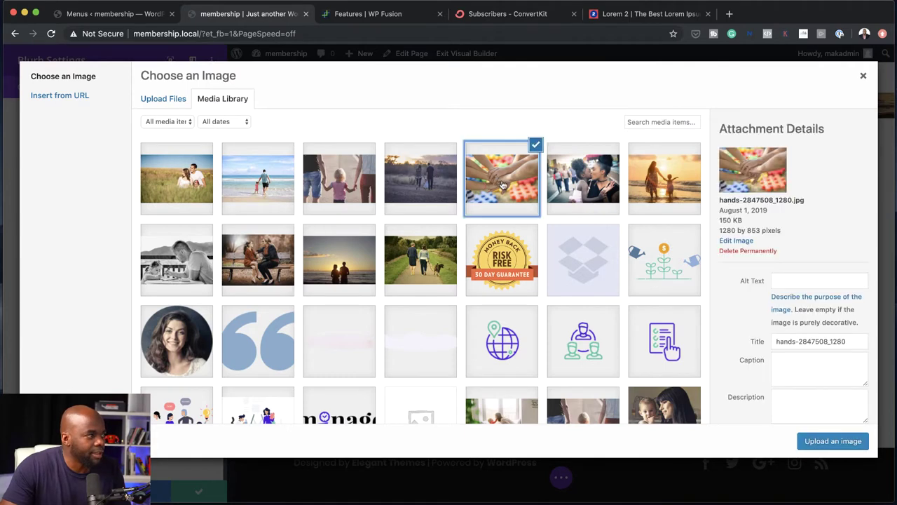
{"action": "left_click", "coordinate": [849, 441]}
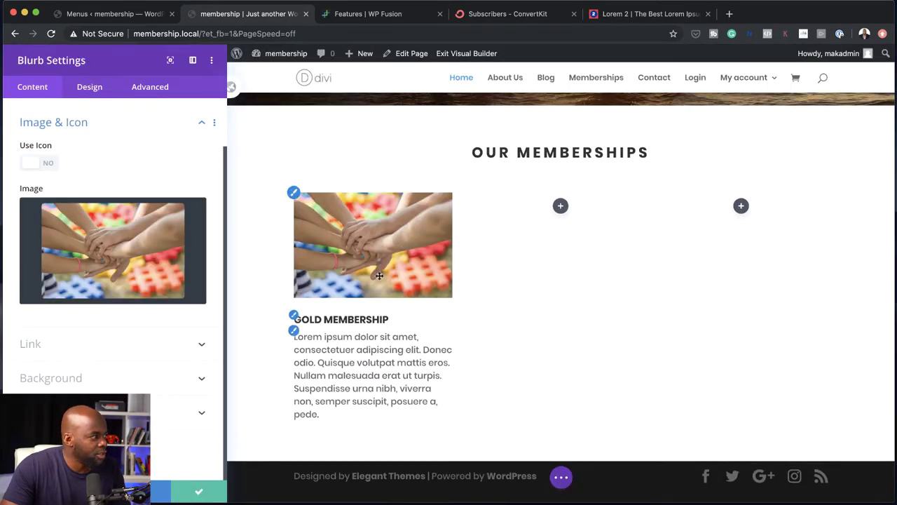
- Center-align the blurb's text in its design settings and save the module
{"action": "left_click", "coordinate": [417, 339]}
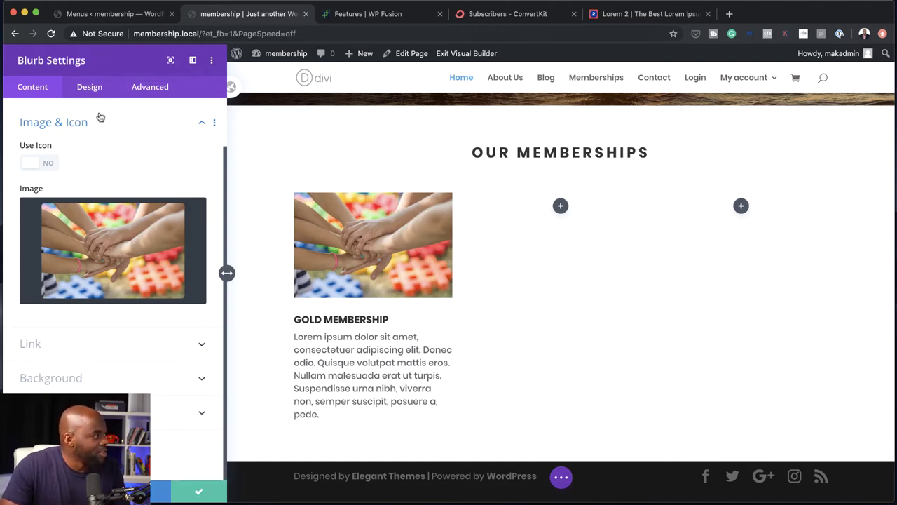
{"action": "left_click", "coordinate": [90, 87]}
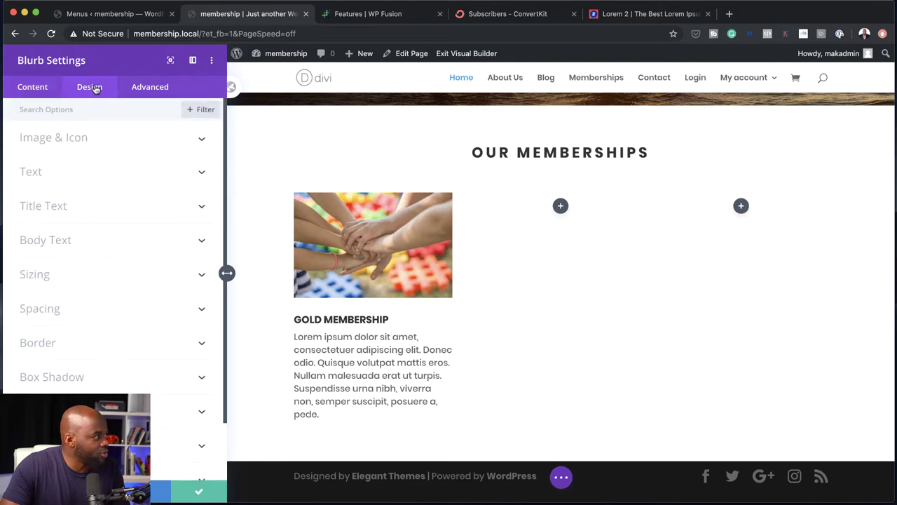
{"action": "left_click", "coordinate": [40, 176]}
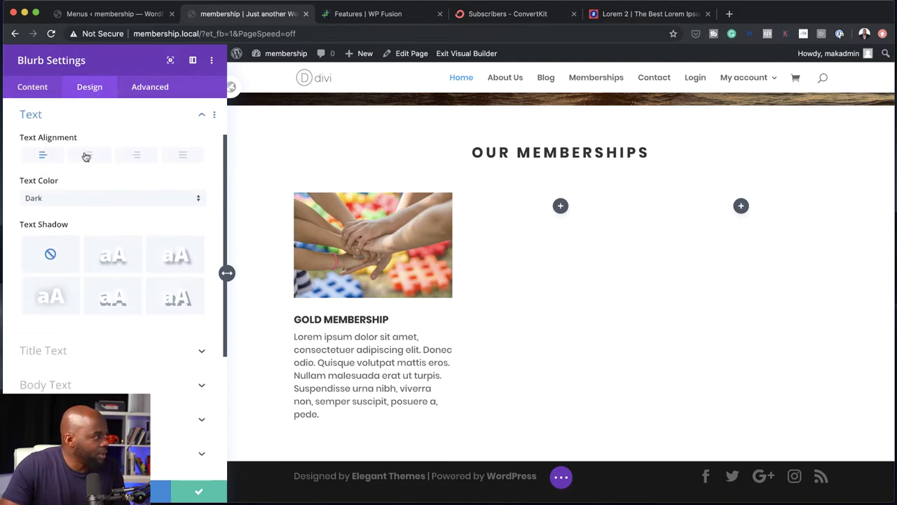
{"action": "left_click", "coordinate": [89, 155]}
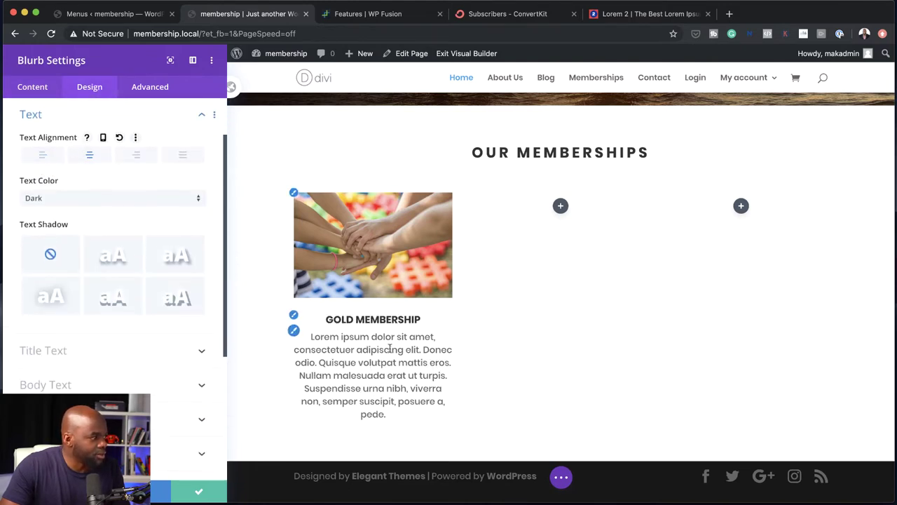
{"action": "left_click", "coordinate": [200, 495]}
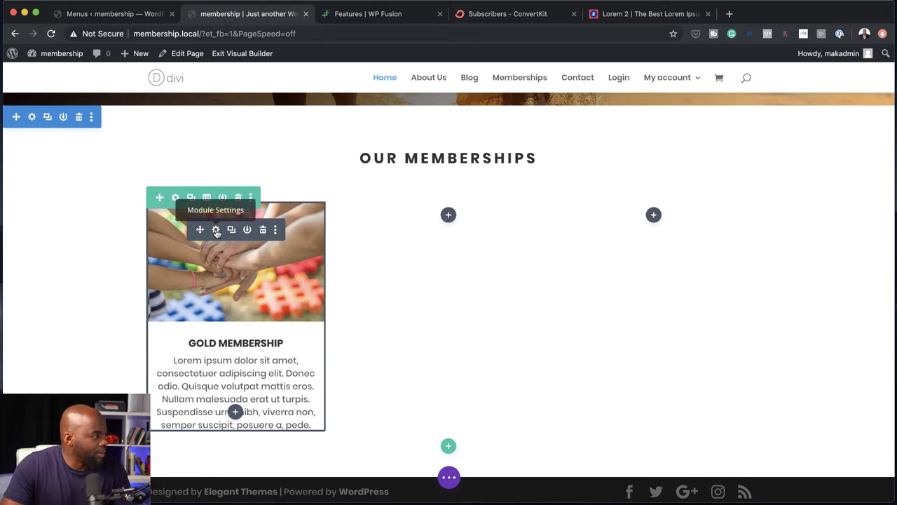
- Give the first column of the three-column row the saved orange background color
{"action": "left_click", "coordinate": [175, 198]}
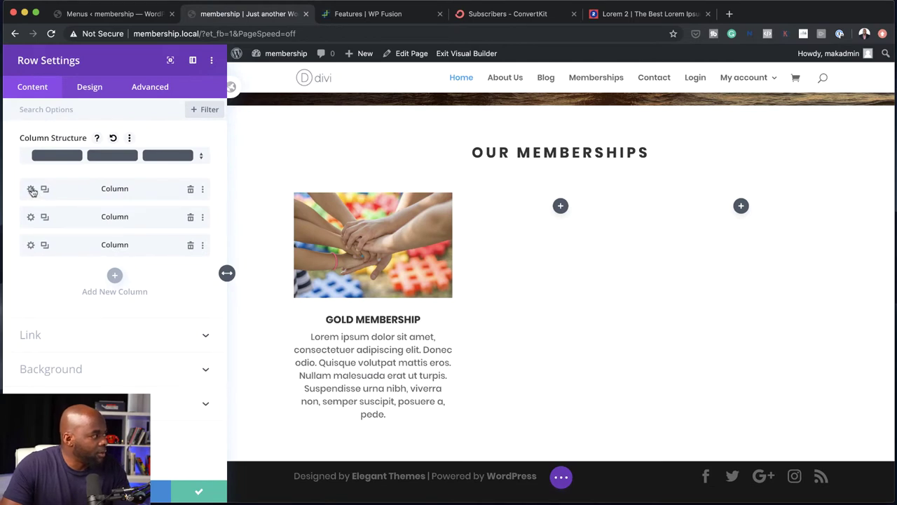
{"action": "left_click", "coordinate": [31, 190]}
{"action": "left_click", "coordinate": [62, 265]}
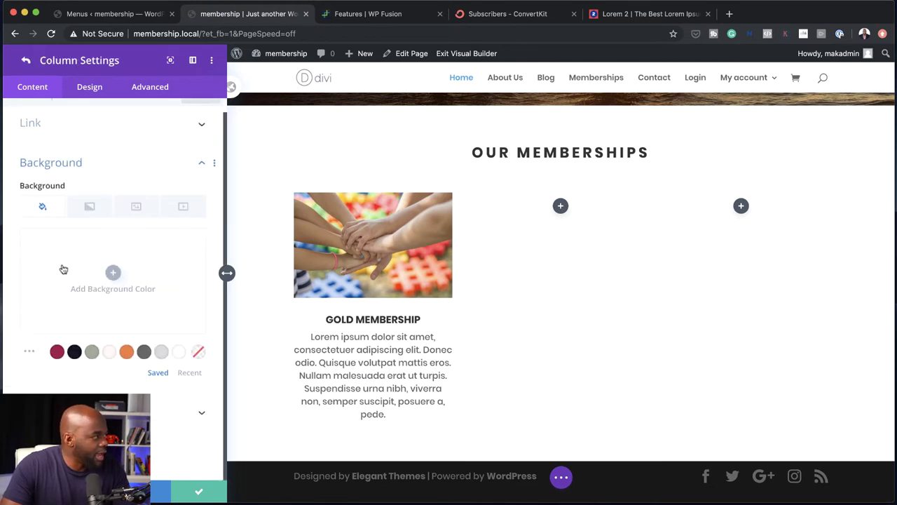
{"action": "left_click", "coordinate": [127, 353]}
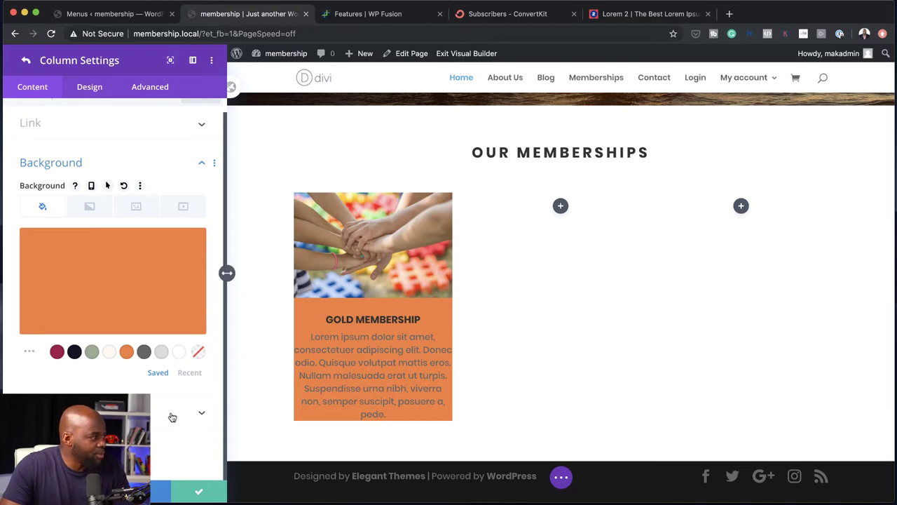
- Set the first column's padding to 20px on the top, bottom, left and right
{"action": "left_click", "coordinate": [25, 60]}
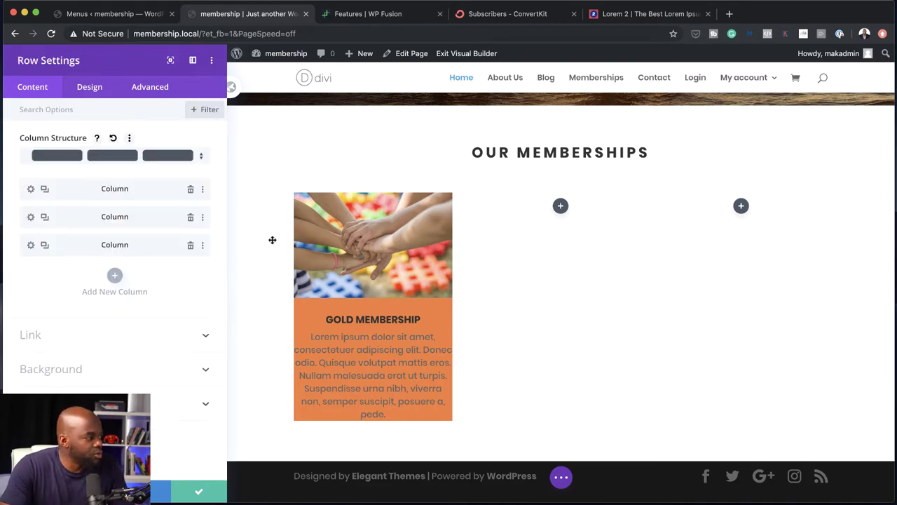
{"action": "left_click", "coordinate": [31, 190]}
{"action": "left_click", "coordinate": [91, 89]}
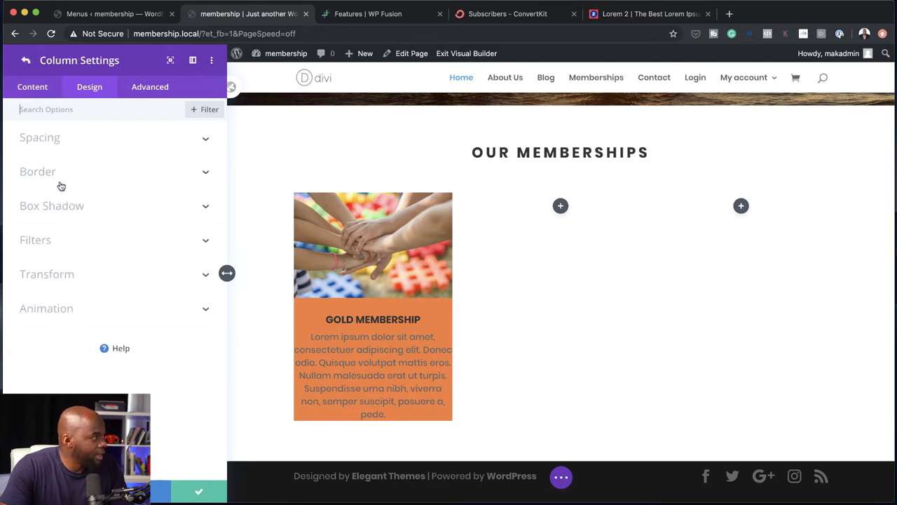
{"action": "left_click", "coordinate": [56, 137]}
{"action": "left_click", "coordinate": [32, 177]}
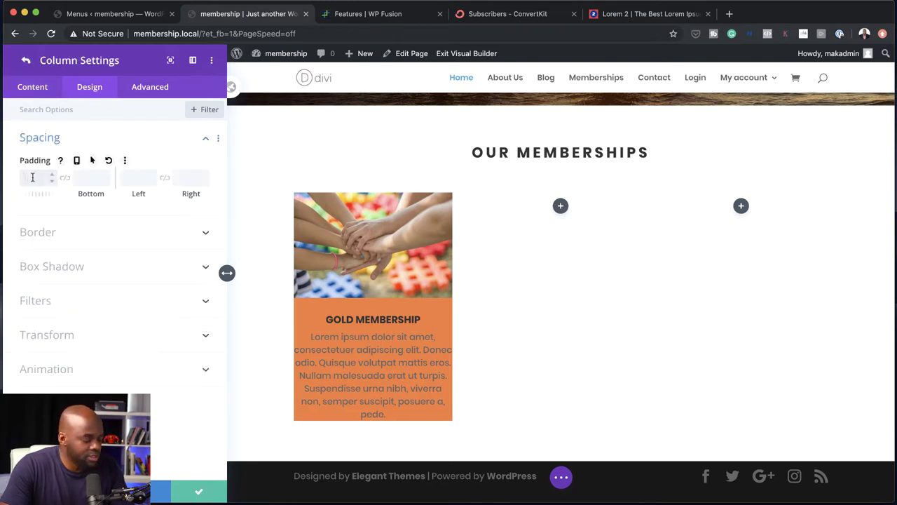
{"action": "type", "text": "20px"}
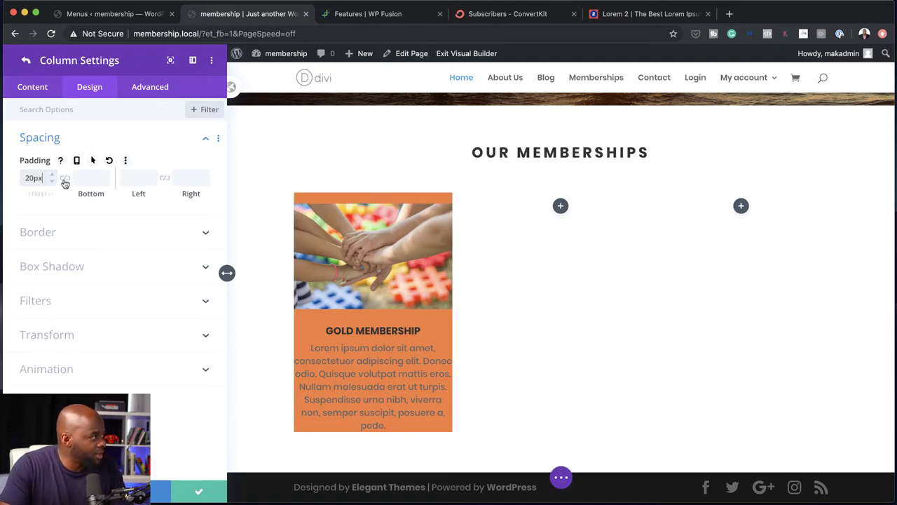
{"action": "left_click", "coordinate": [64, 179]}
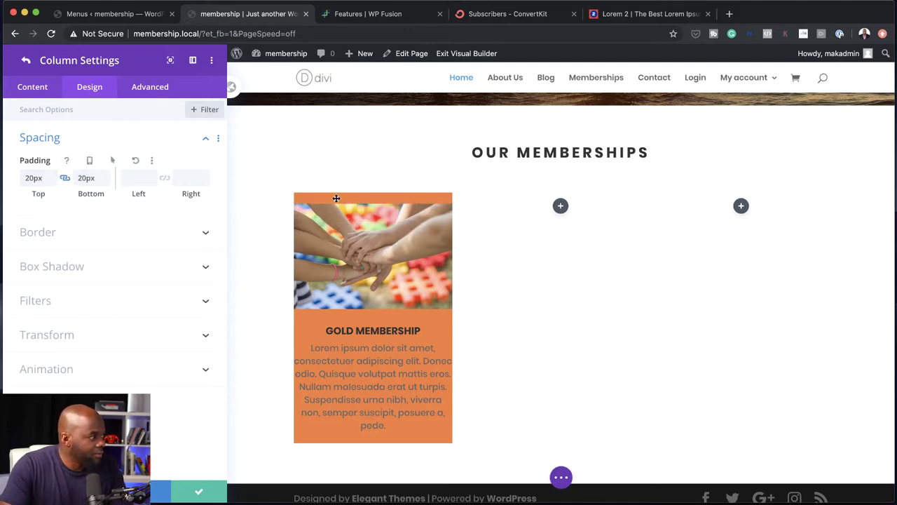
{"action": "left_click", "coordinate": [136, 180]}
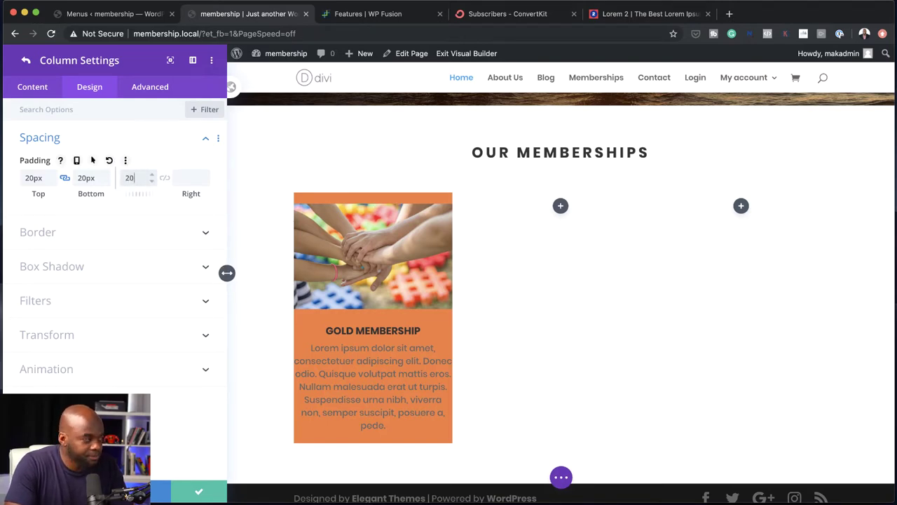
{"action": "type", "text": "20"}
{"action": "left_click", "coordinate": [164, 178]}
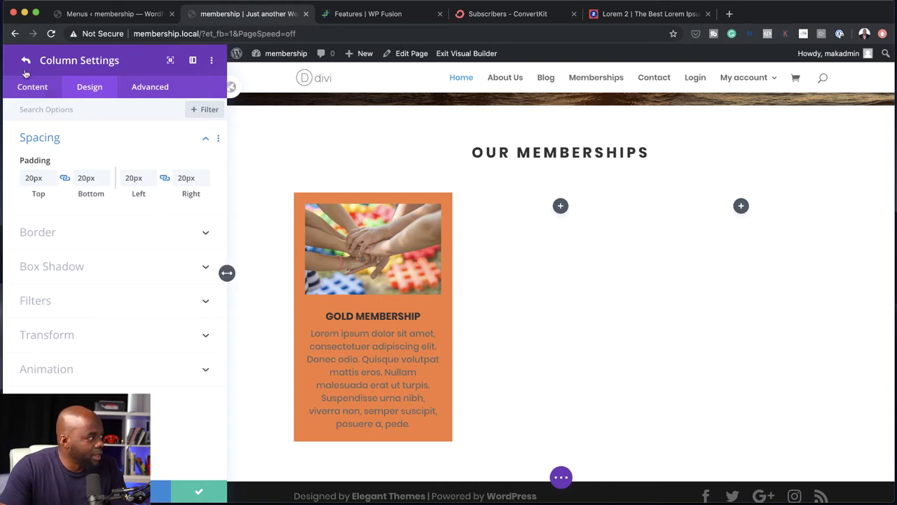
{"action": "mouse_move", "coordinate": [382, 237]}
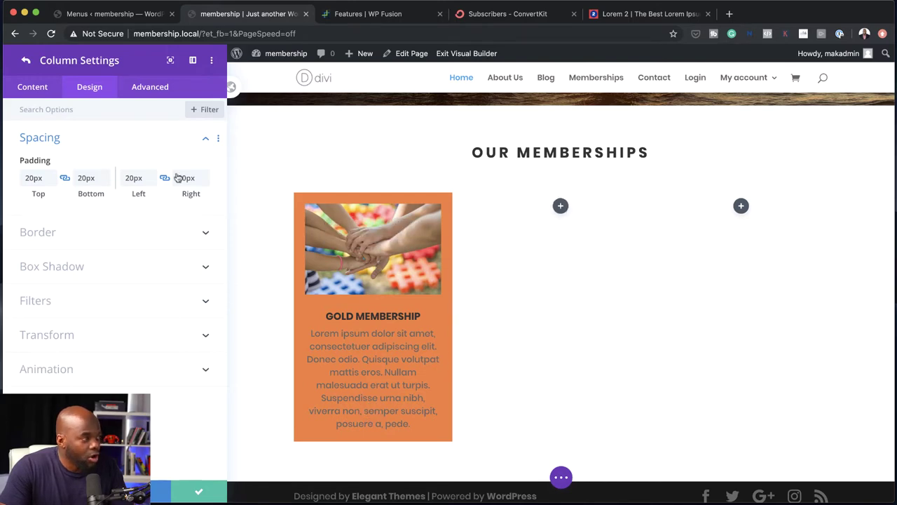
{"action": "left_click", "coordinate": [26, 62]}
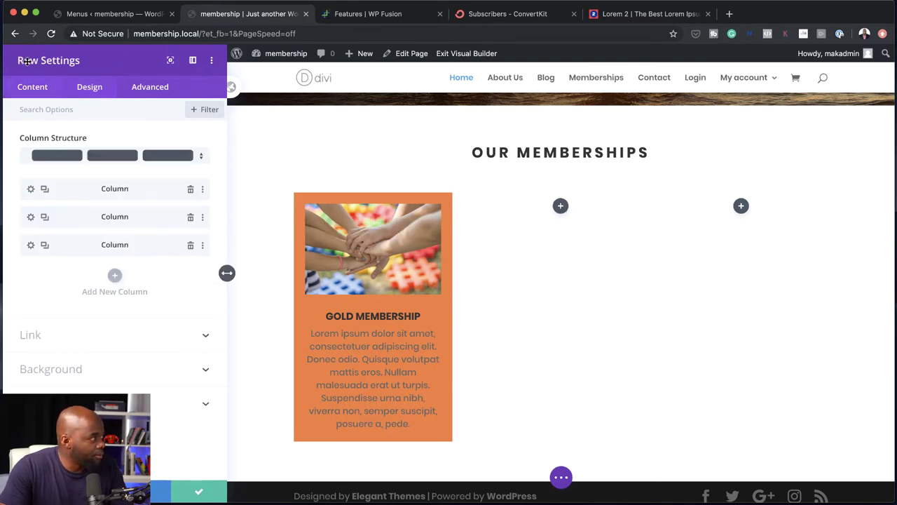
- Copy the first column's styles and paste them onto the second and third columns of the row
{"action": "right_click", "coordinate": [147, 189]}
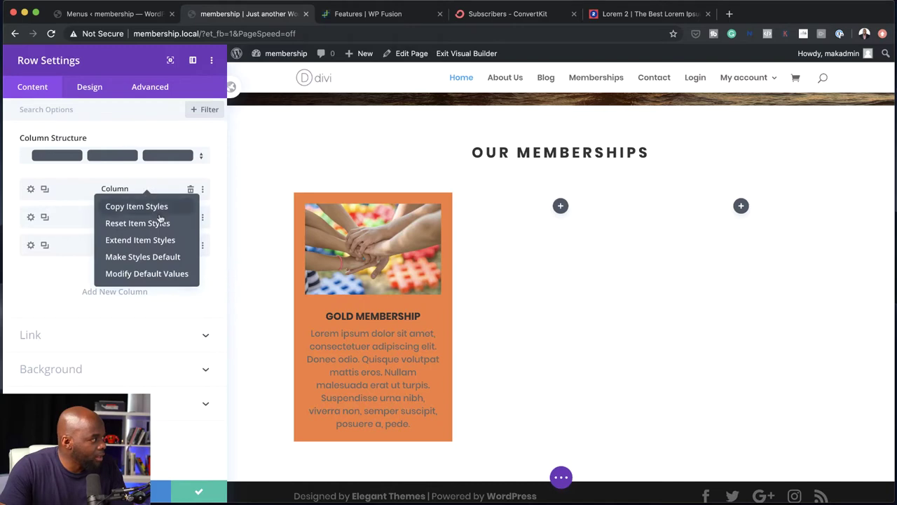
{"action": "left_click", "coordinate": [160, 207]}
{"action": "right_click", "coordinate": [149, 217]}
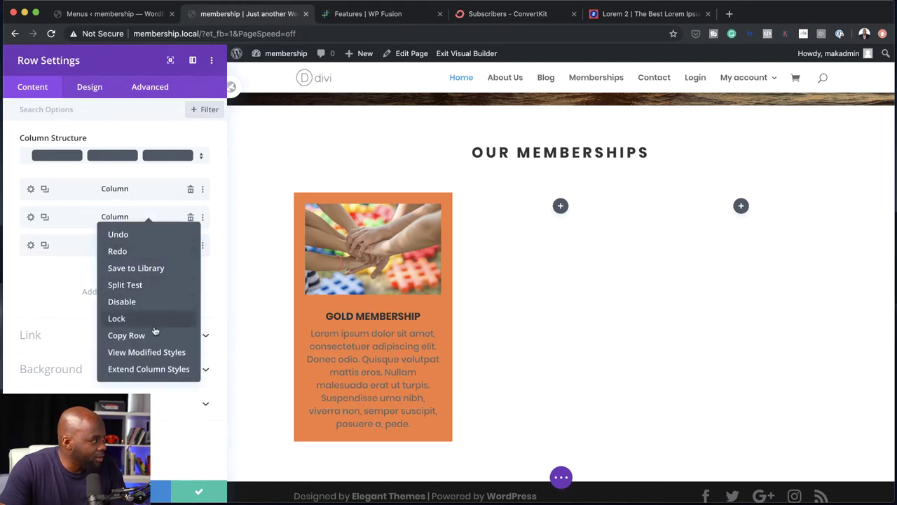
{"action": "right_click", "coordinate": [72, 221]}
{"action": "left_click", "coordinate": [60, 248]}
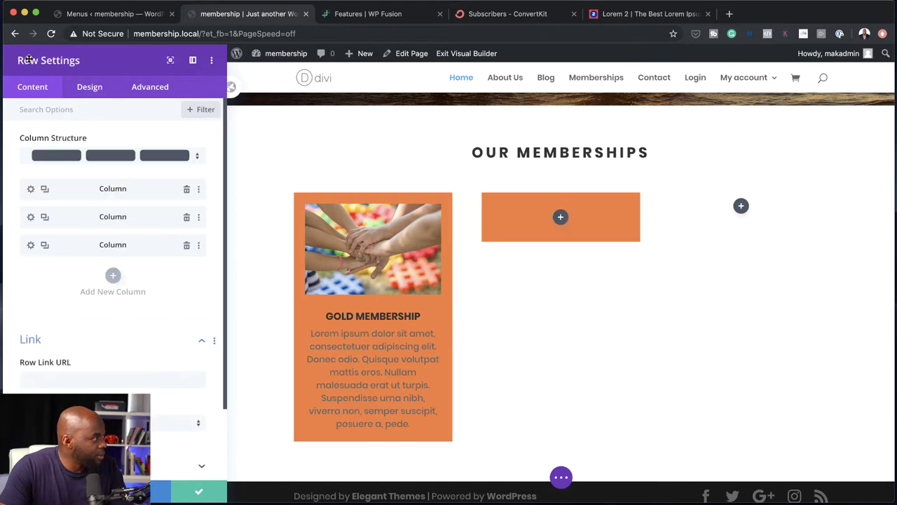
{"action": "right_click", "coordinate": [80, 243]}
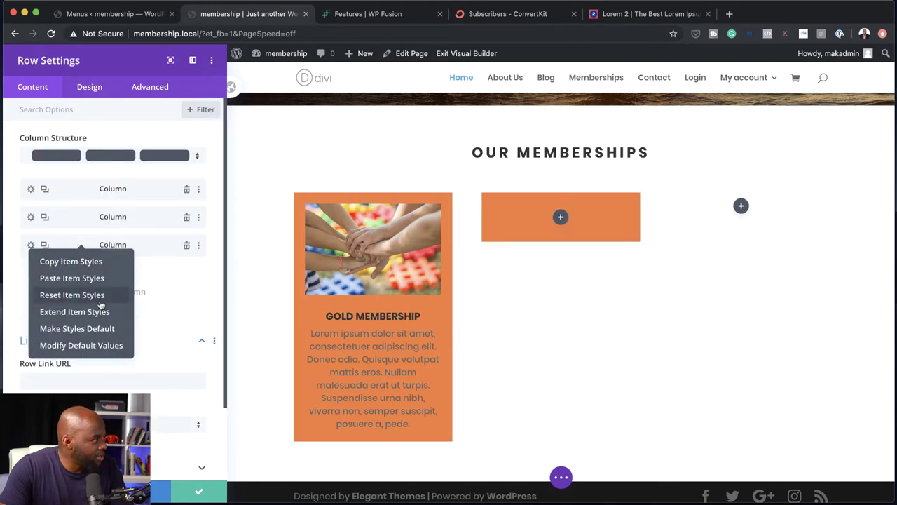
{"action": "left_click", "coordinate": [72, 277]}
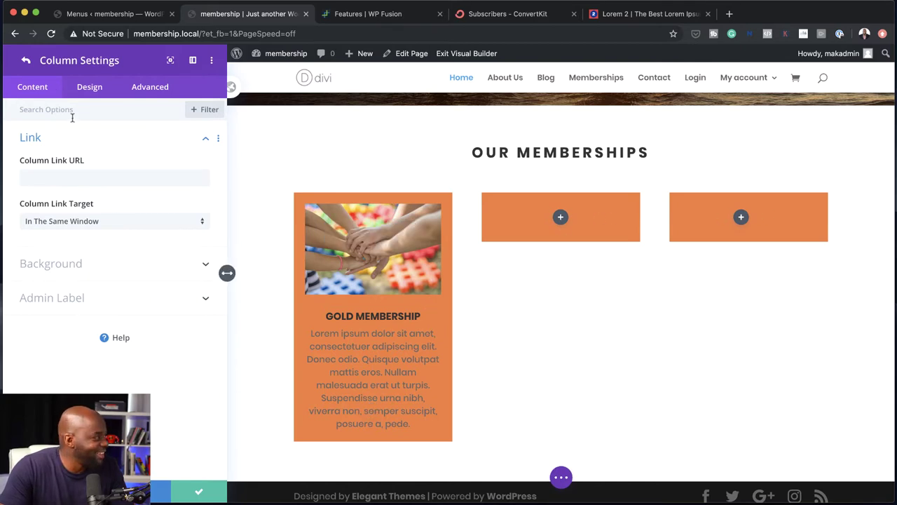
{"action": "left_click", "coordinate": [27, 63]}
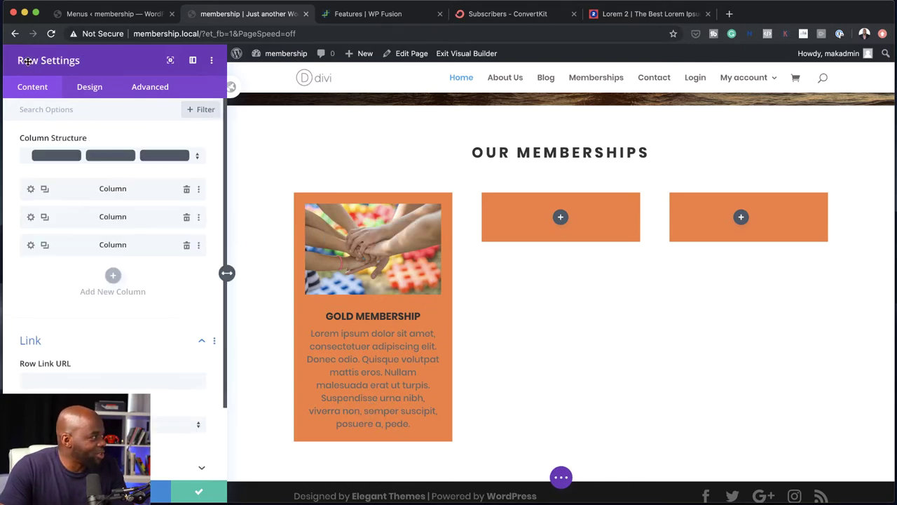
- Change the second column's background to the saved burgundy color
{"action": "left_click", "coordinate": [31, 219]}
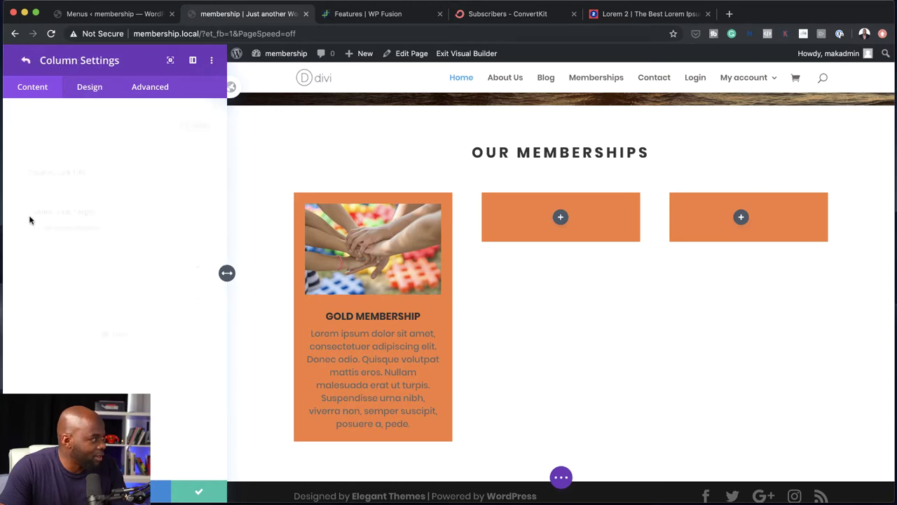
{"action": "left_click", "coordinate": [68, 264]}
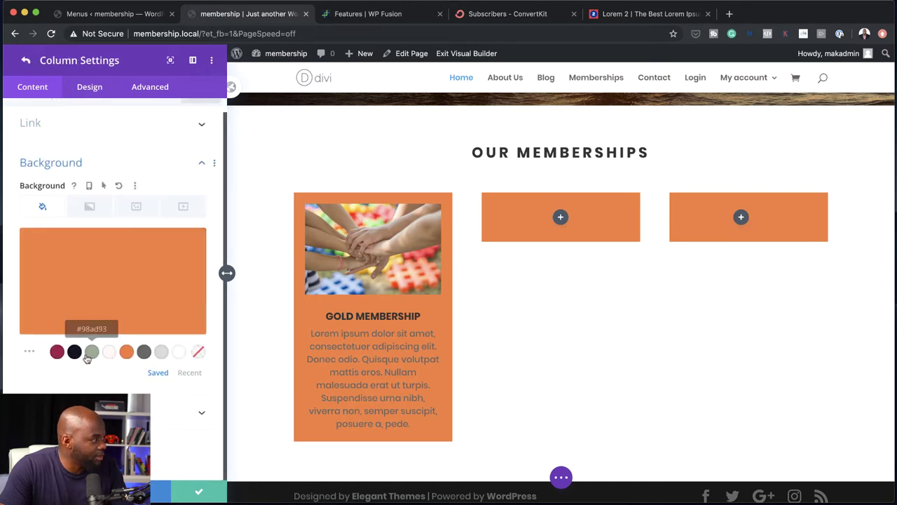
{"action": "left_click", "coordinate": [57, 352]}
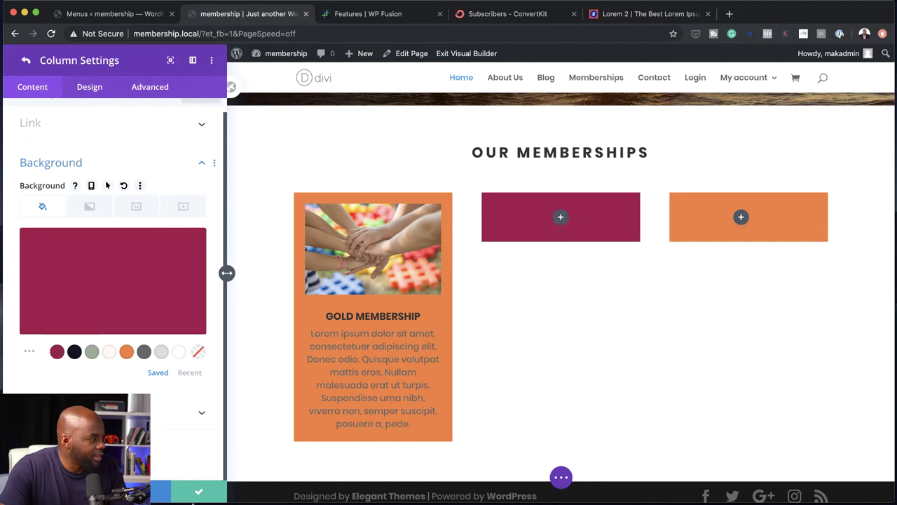
{"action": "left_click", "coordinate": [199, 492]}
- Change the third column's background to the saved near-black navy color and save the row settings
{"action": "left_click", "coordinate": [31, 225]}
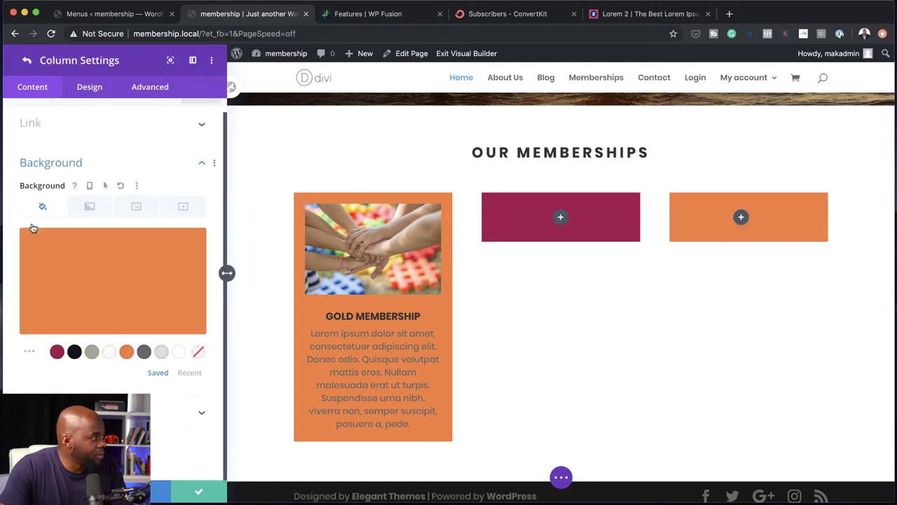
{"action": "left_click", "coordinate": [106, 263]}
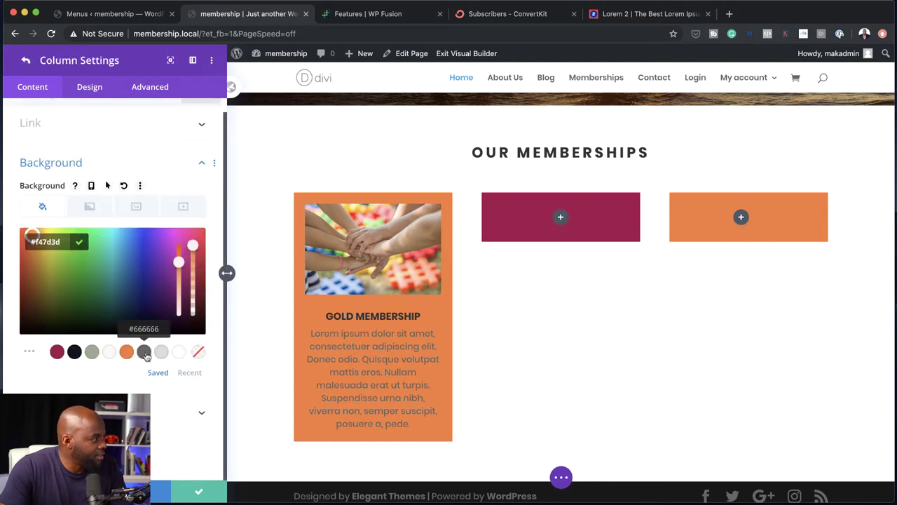
{"action": "left_click", "coordinate": [74, 352]}
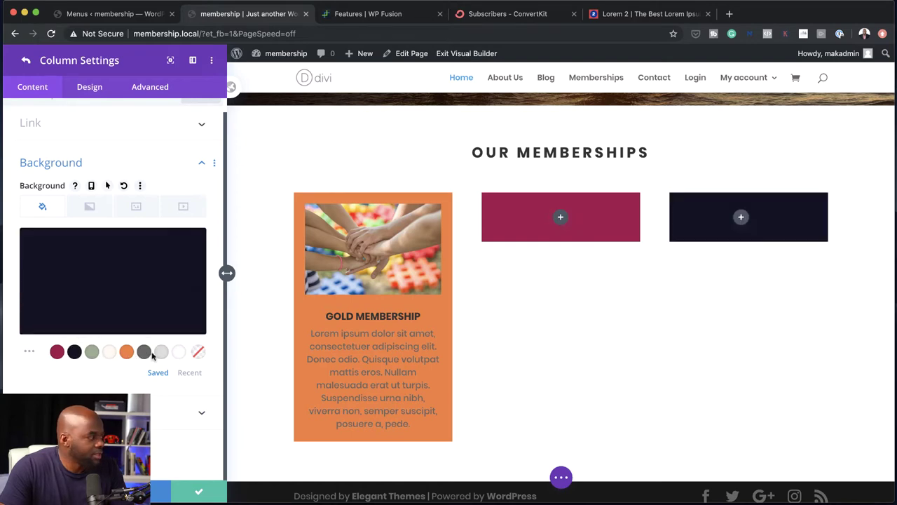
{"action": "left_click", "coordinate": [201, 495]}
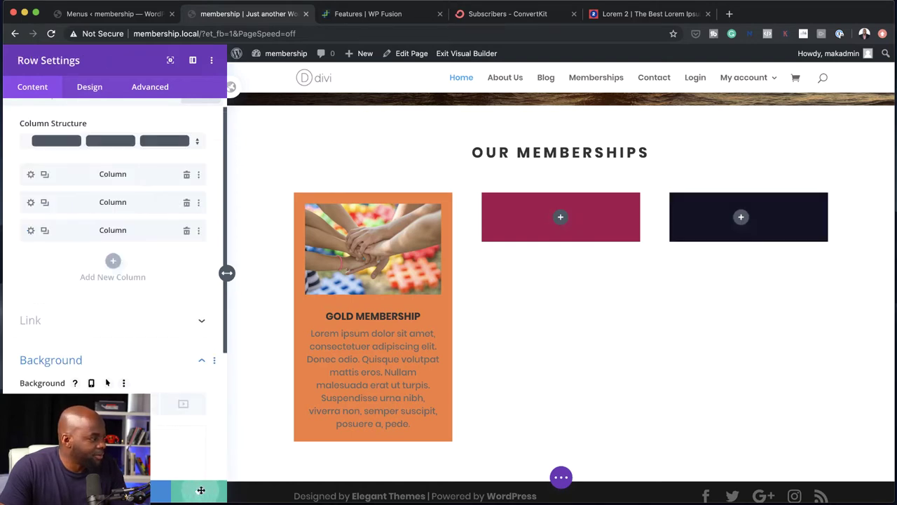
{"action": "left_click", "coordinate": [201, 494]}
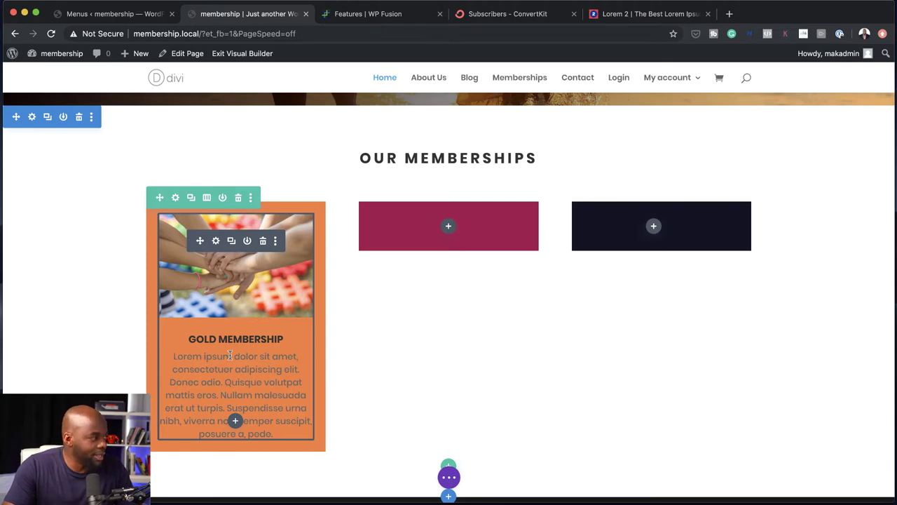
- Set the Gold Membership blurb's text color to Light in its design settings and save the module
{"action": "left_click", "coordinate": [216, 241]}
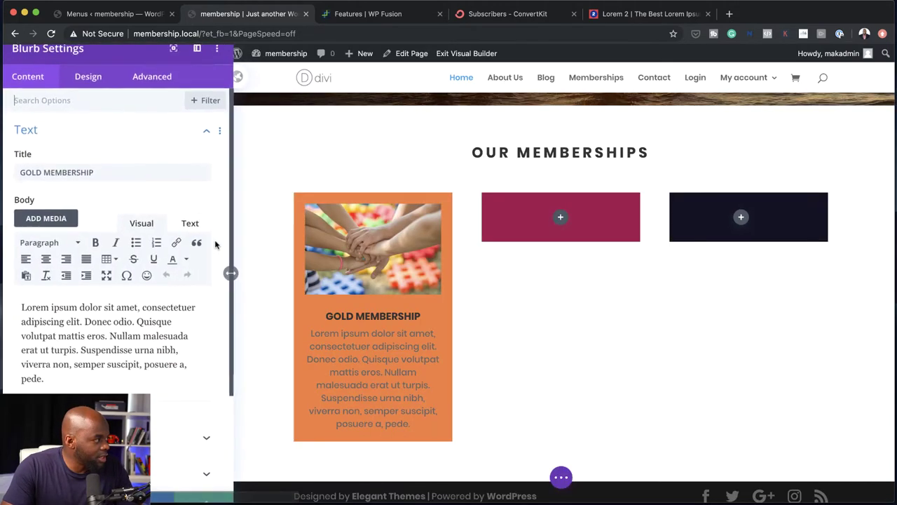
{"action": "left_click", "coordinate": [89, 87]}
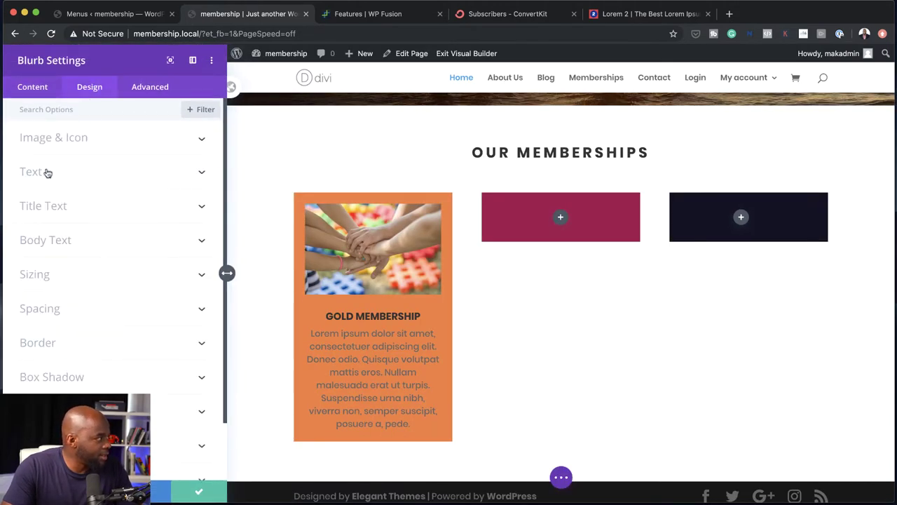
{"action": "left_click", "coordinate": [47, 173]}
{"action": "left_click", "coordinate": [60, 201]}
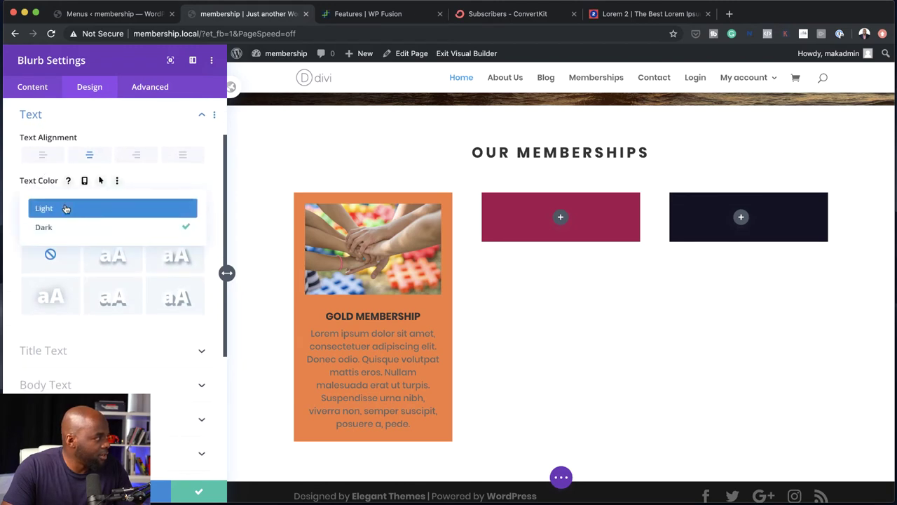
{"action": "left_click", "coordinate": [65, 208]}
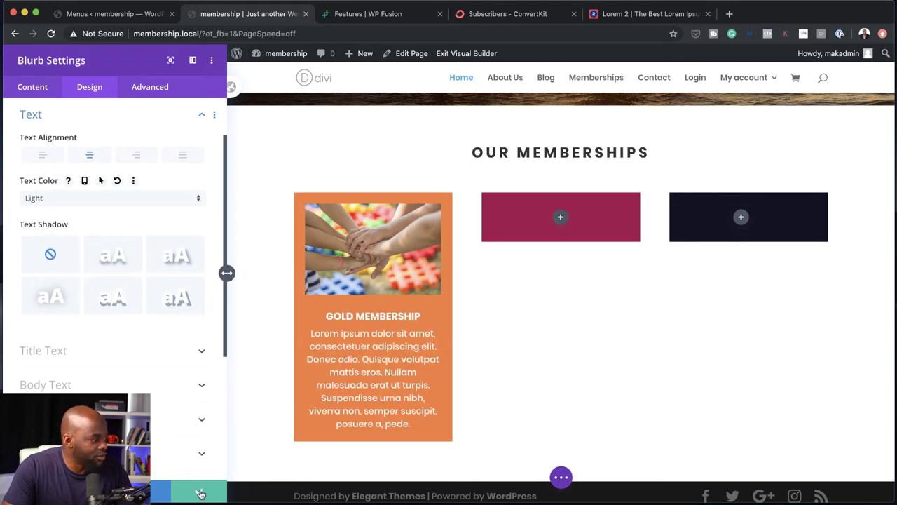
{"action": "left_click", "coordinate": [201, 495]}
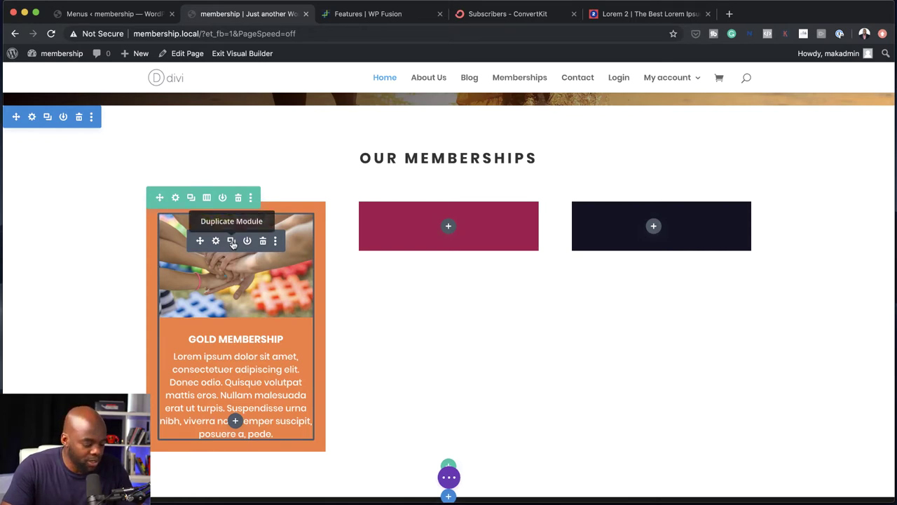
- Duplicate the Gold Membership blurb and place one copy in each of the second and third columns
{"action": "left_click", "coordinate": [232, 242]}
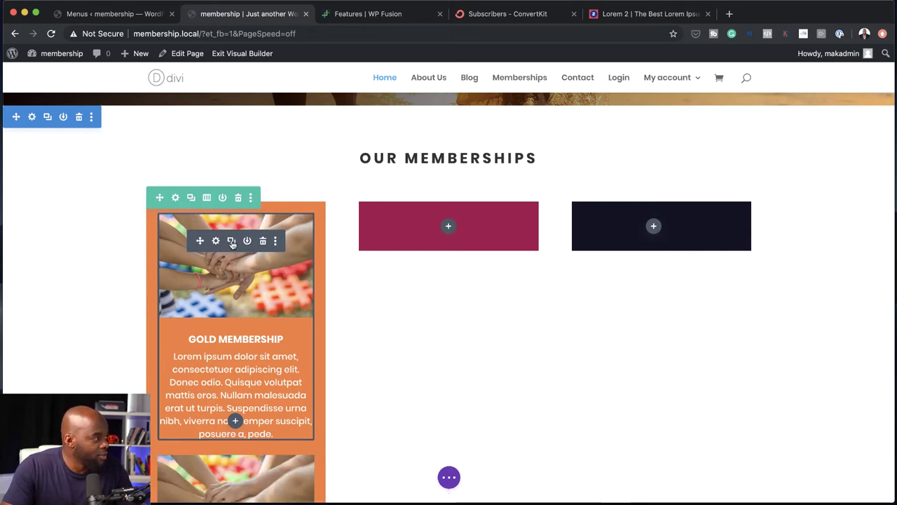
{"action": "left_click_drag", "start_coordinate": [220, 253], "coordinate": [459, 234]}
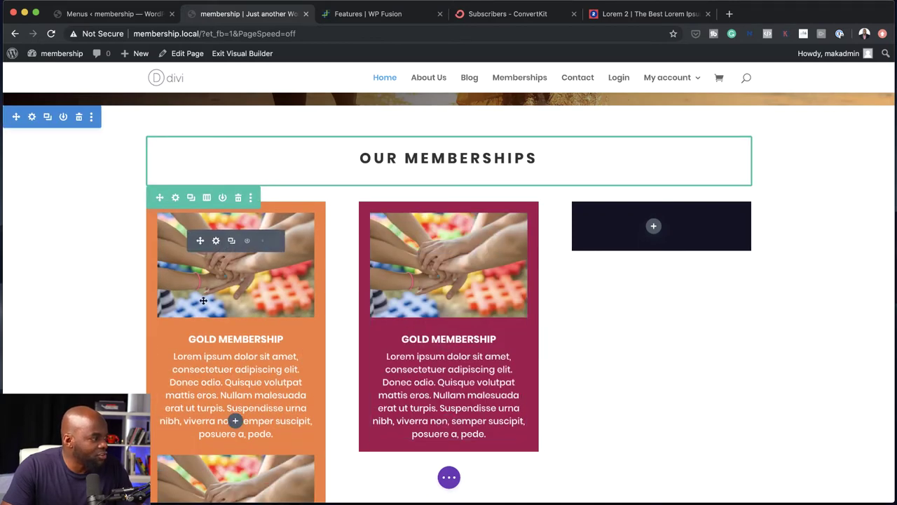
{"action": "left_click_drag", "start_coordinate": [286, 237], "coordinate": [652, 234]}
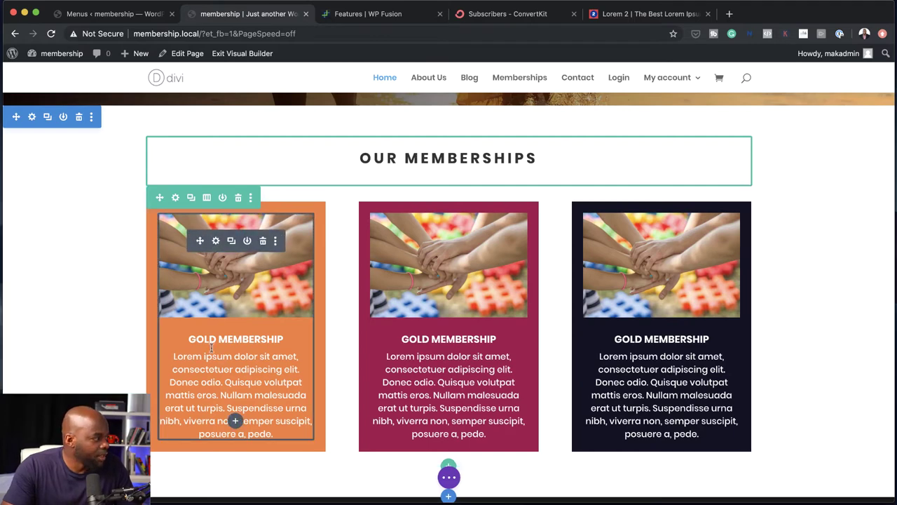
- Retitle the second column's blurb BRONZE MEMBERSHIP and the third column's blurb SILVER MEMBERSHIP
{"action": "left_click", "coordinate": [429, 339]}
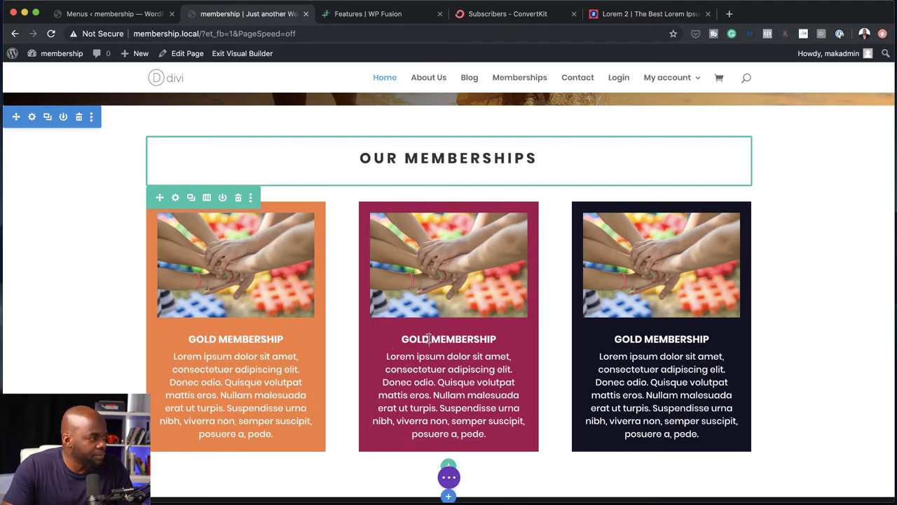
{"action": "left_click_drag", "start_coordinate": [401, 339], "coordinate": [426, 338]}
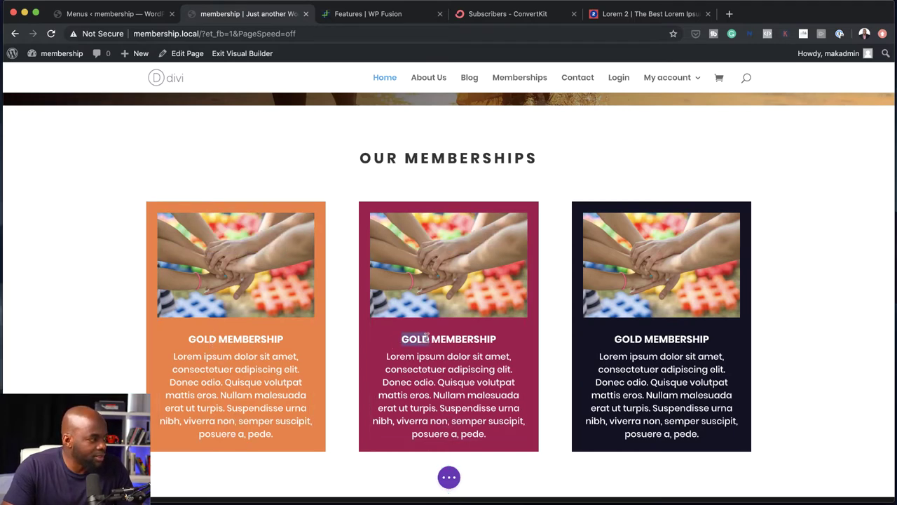
{"action": "type", "text": "BRONZE"}
{"action": "left_click", "coordinate": [642, 340]}
{"action": "left_click_drag", "start_coordinate": [642, 339], "coordinate": [620, 337]}
{"action": "type", "text": "SILVER"}
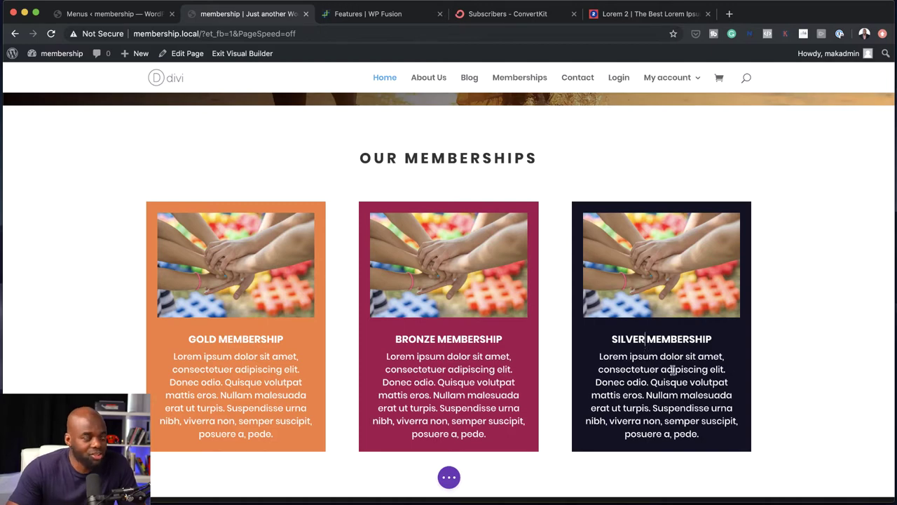
{"action": "scroll", "coordinate": [682, 388], "scroll_direction": "up", "scroll_amount": 2}
{"action": "scroll", "coordinate": [681, 387], "scroll_direction": "up", "scroll_amount": 1}
{"action": "scroll", "coordinate": [683, 390], "scroll_direction": "down", "scroll_amount": 4}
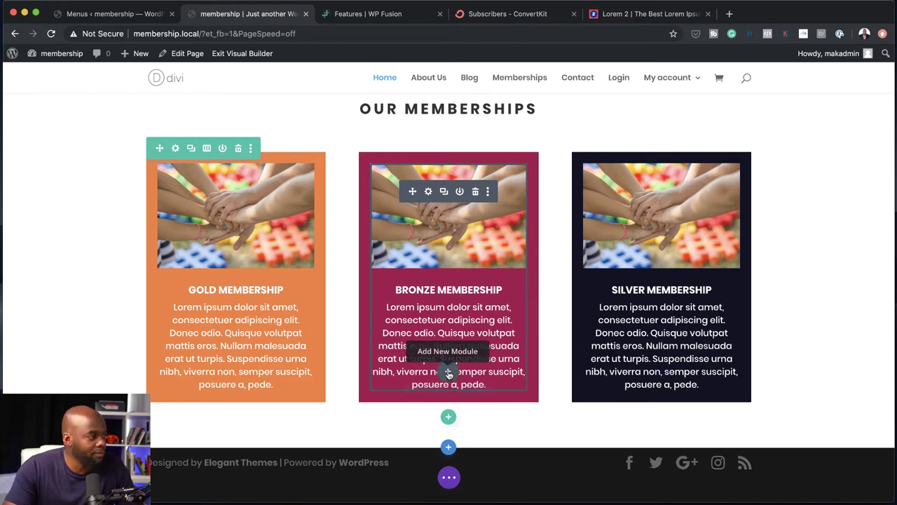
- Add a Button module below the Bronze Membership blurb with the text GET STARTED and the link URL #
{"action": "left_click", "coordinate": [449, 372]}
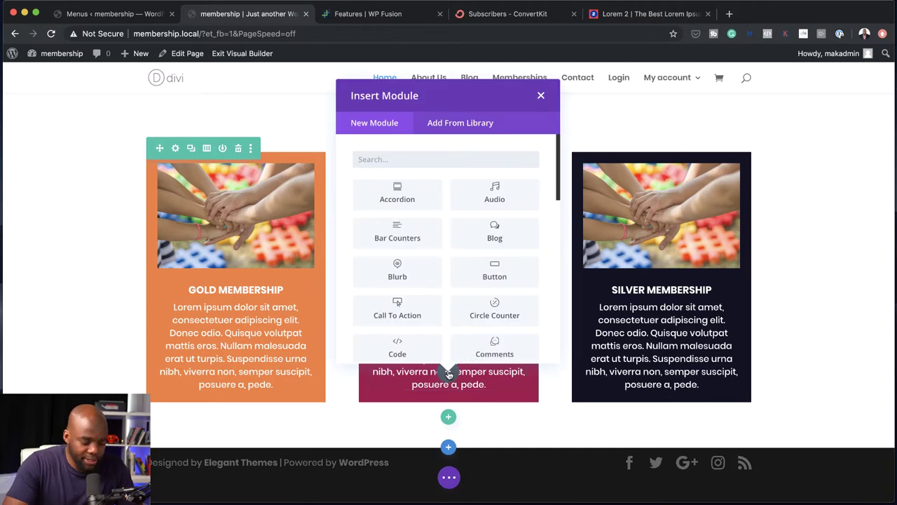
{"action": "type", "text": "but"}
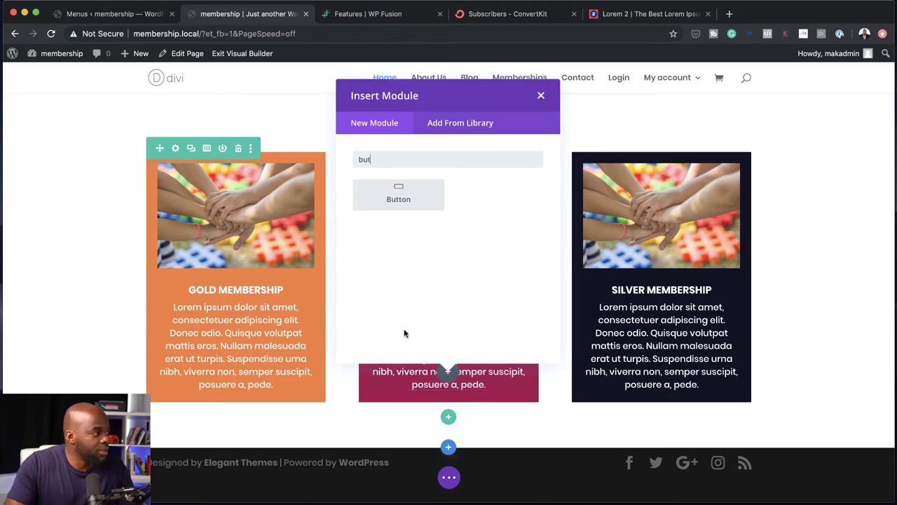
{"action": "left_click", "coordinate": [400, 199]}
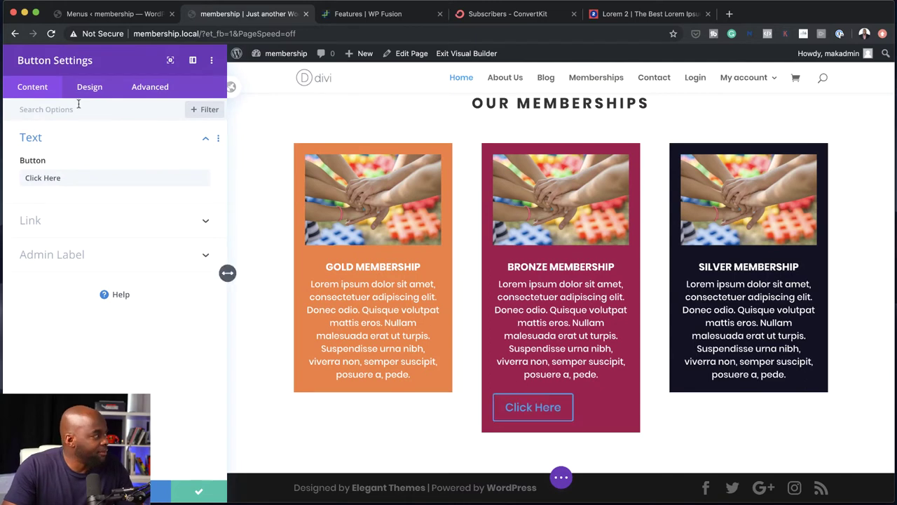
{"action": "triple_click", "coordinate": [71, 178]}
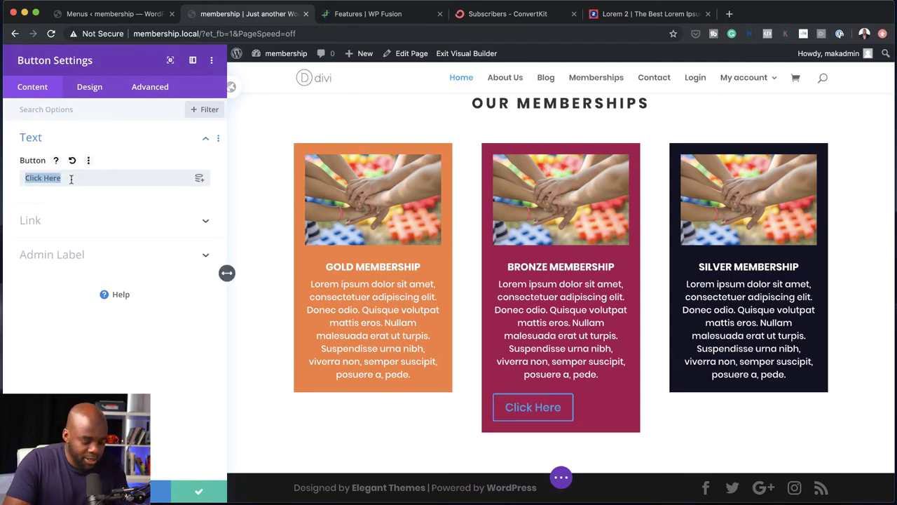
{"action": "type", "text": "GET STARTED"}
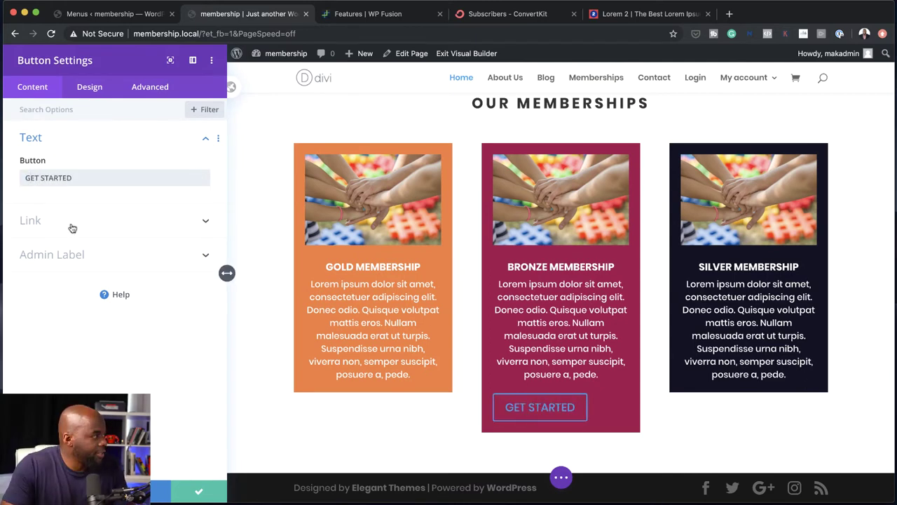
{"action": "left_click", "coordinate": [78, 221]}
{"action": "left_click", "coordinate": [63, 217]}
{"action": "type", "text": "#"}
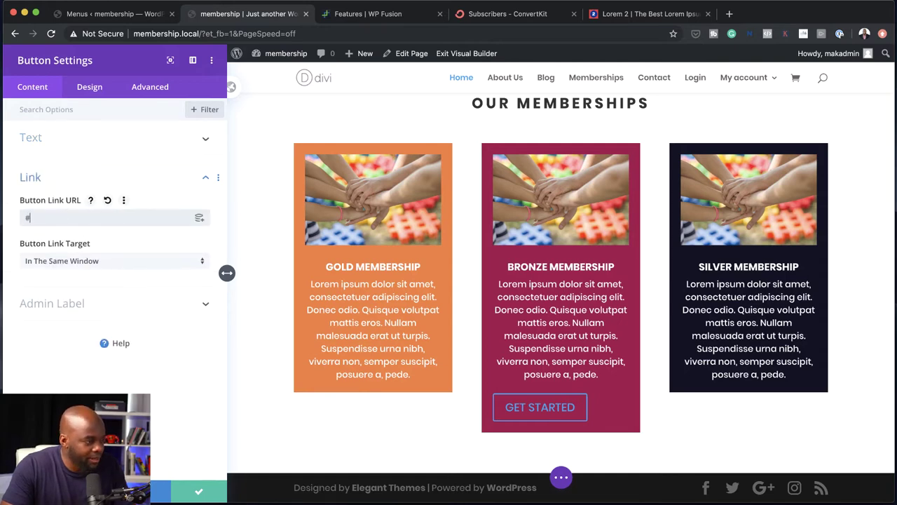
- Center the GET STARTED button, enable its custom styles and set the button text size to 16px
{"action": "left_click", "coordinate": [93, 89]}
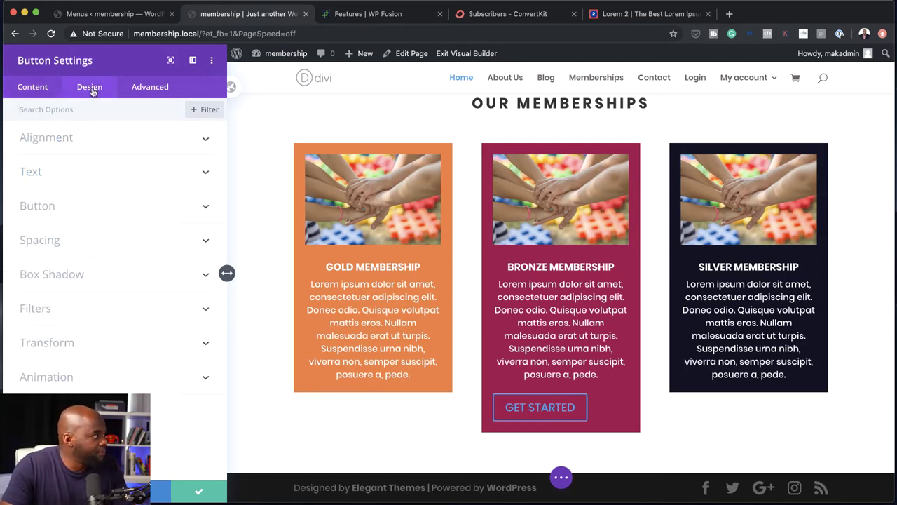
{"action": "left_click", "coordinate": [70, 139]}
{"action": "left_click", "coordinate": [110, 179]}
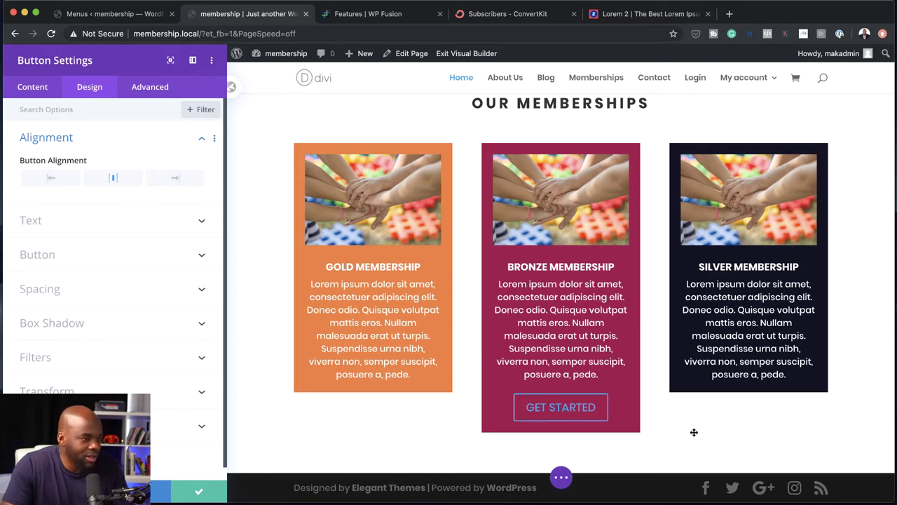
{"action": "left_click", "coordinate": [70, 258]}
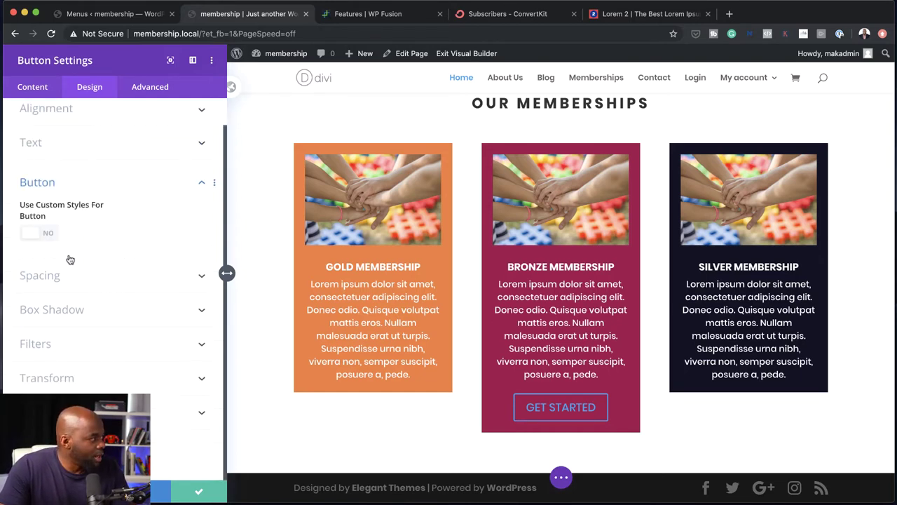
{"action": "left_click", "coordinate": [46, 235]}
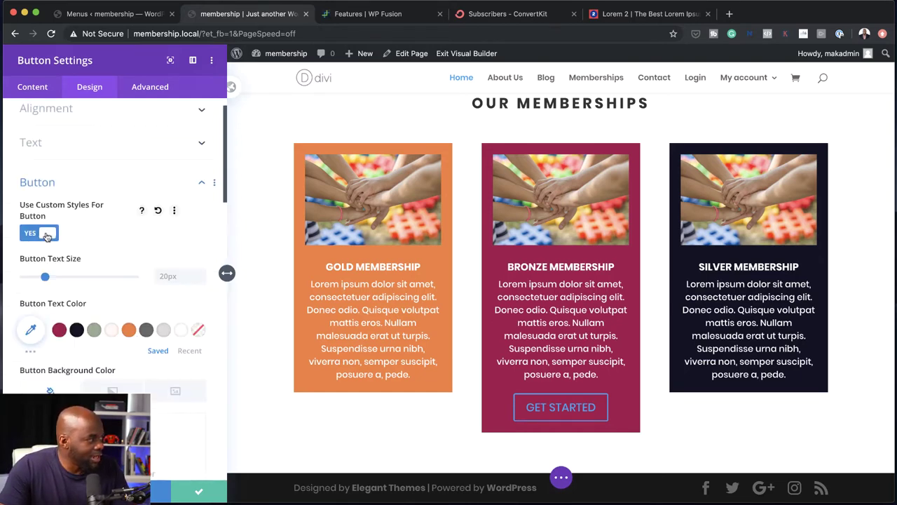
{"action": "left_click_drag", "start_coordinate": [45, 276], "coordinate": [40, 278]}
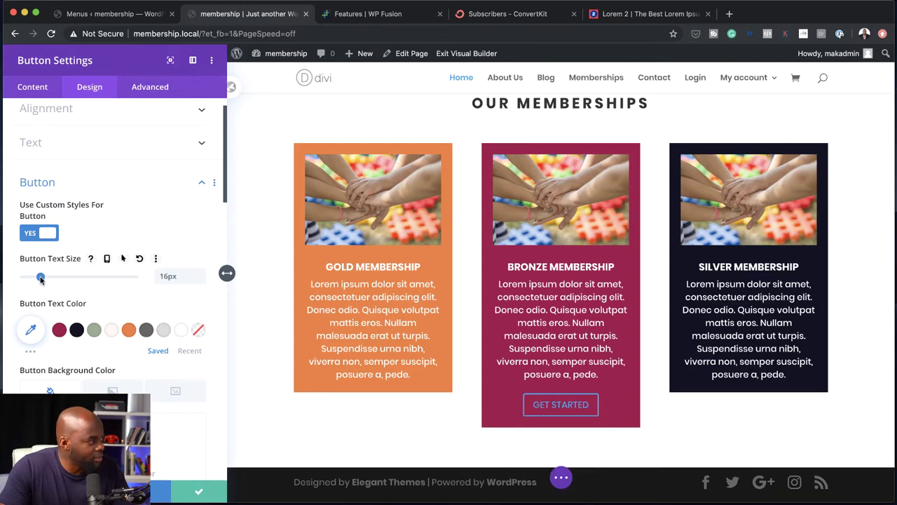
- Give the button a #fff8f2 background with matching border and the saved near-black text color, and save the module
{"action": "scroll", "coordinate": [128, 358], "scroll_direction": "down", "scroll_amount": 4}
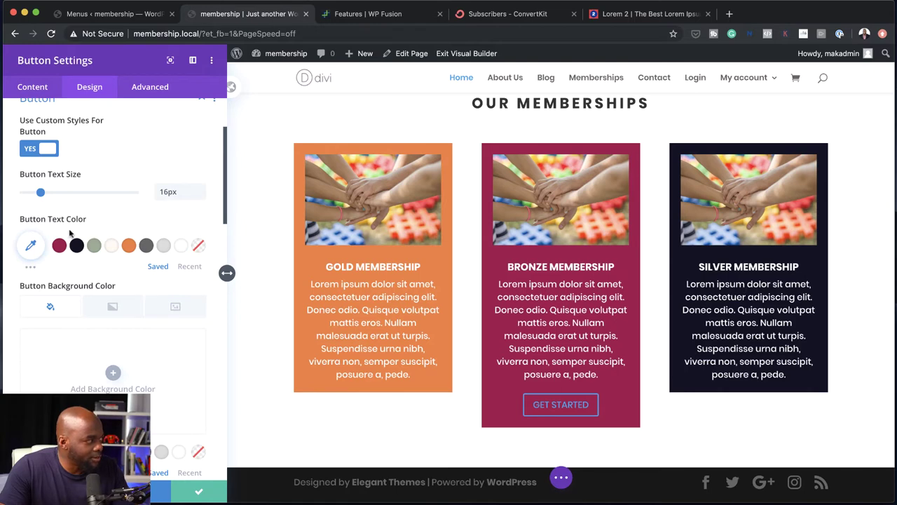
{"action": "scroll", "coordinate": [145, 389], "scroll_direction": "down", "scroll_amount": 1}
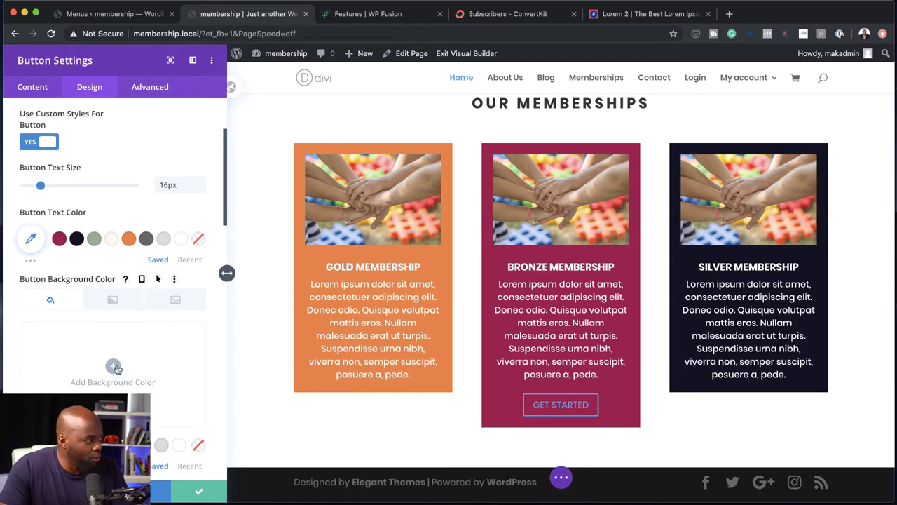
{"action": "scroll", "coordinate": [150, 368], "scroll_direction": "down", "scroll_amount": 2}
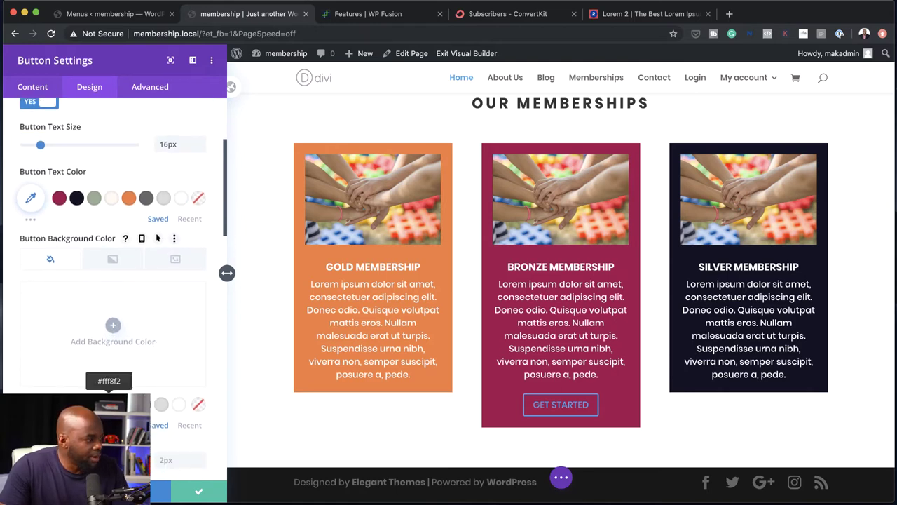
{"action": "left_click", "coordinate": [110, 375]}
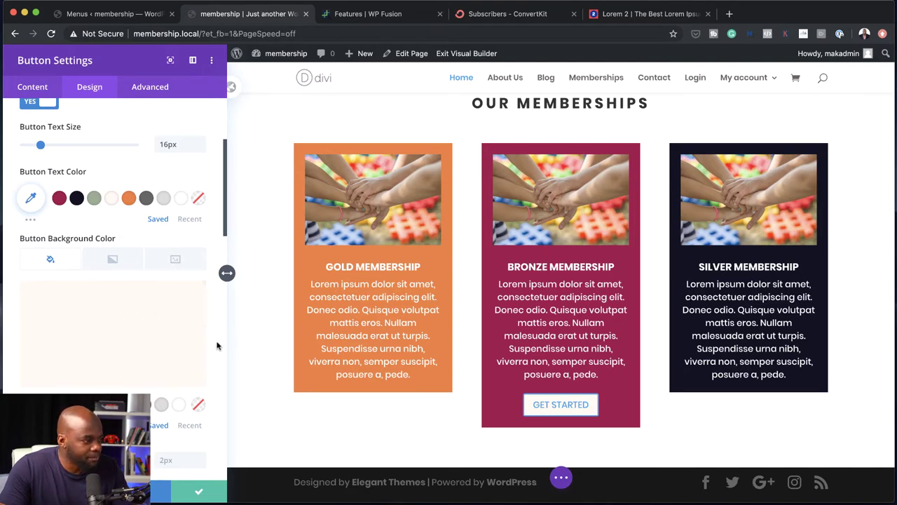
{"action": "scroll", "coordinate": [142, 334], "scroll_direction": "up", "scroll_amount": 1}
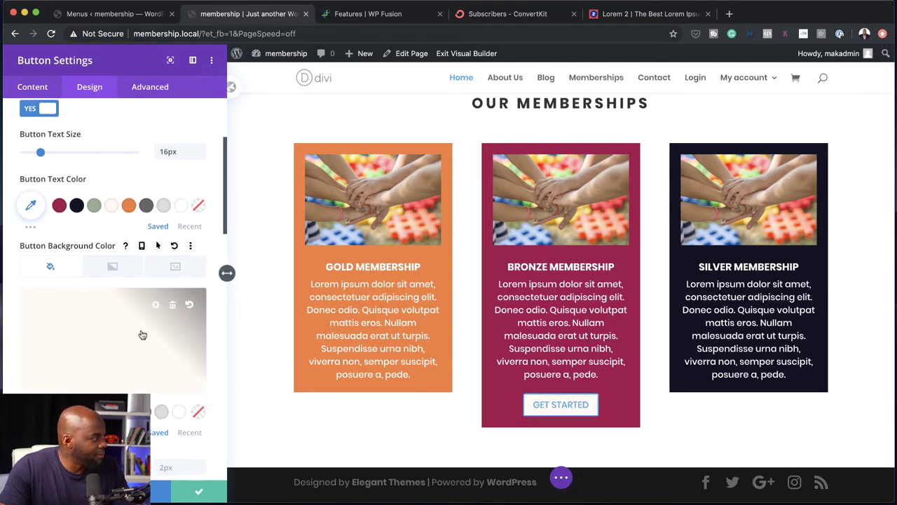
{"action": "scroll", "coordinate": [143, 335], "scroll_direction": "up", "scroll_amount": 1}
{"action": "scroll", "coordinate": [174, 344], "scroll_direction": "down", "scroll_amount": 5}
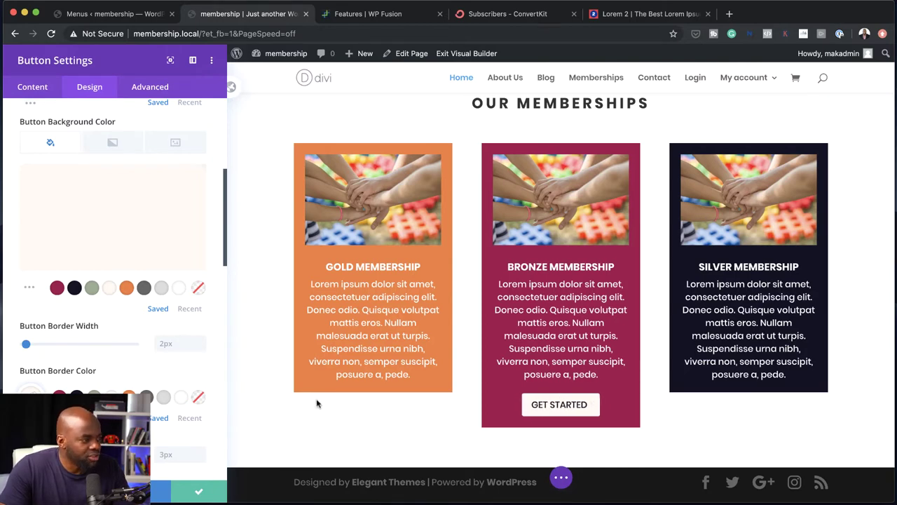
{"action": "left_click", "coordinate": [197, 495]}
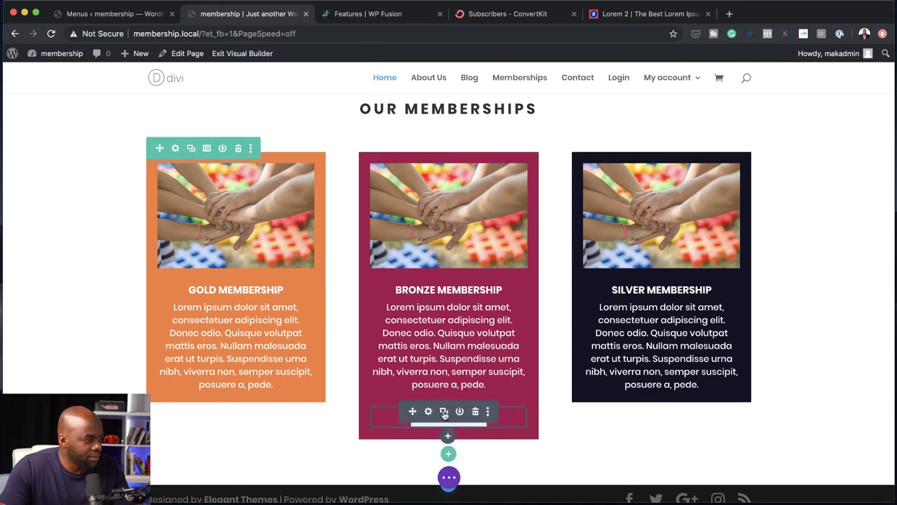
- Duplicate the GET STARTED button, place copies in the Gold and Silver Membership columns, and save the page
{"action": "left_click", "coordinate": [443, 412]}
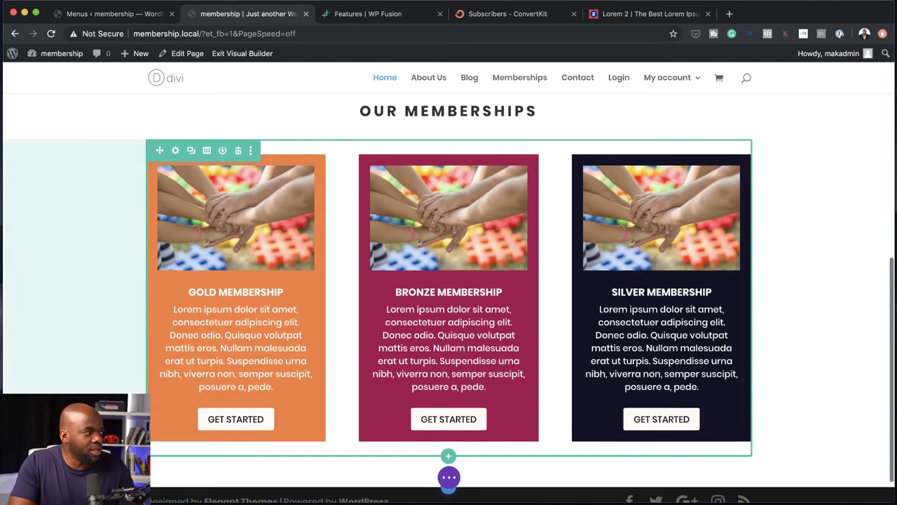
{"action": "scroll", "coordinate": [236, 370], "scroll_direction": "up", "scroll_amount": 10}
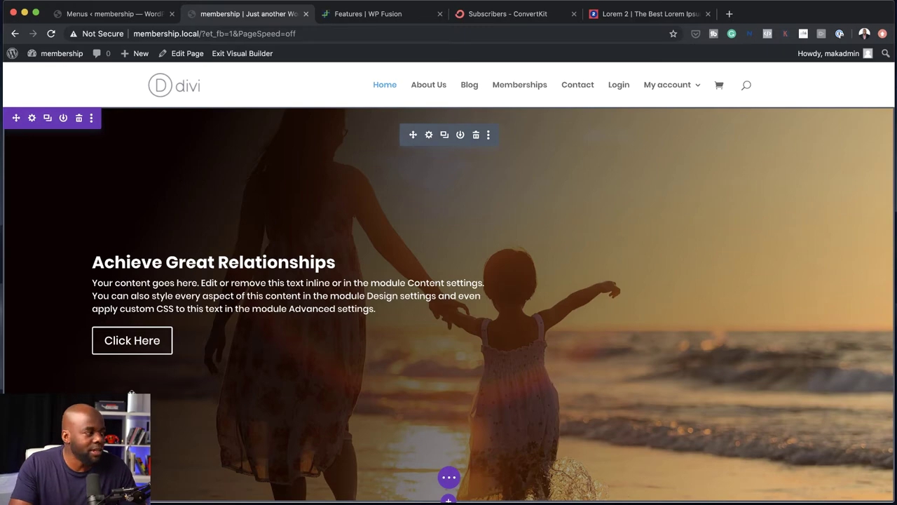
{"action": "scroll", "coordinate": [231, 326], "scroll_direction": "down", "scroll_amount": 10}
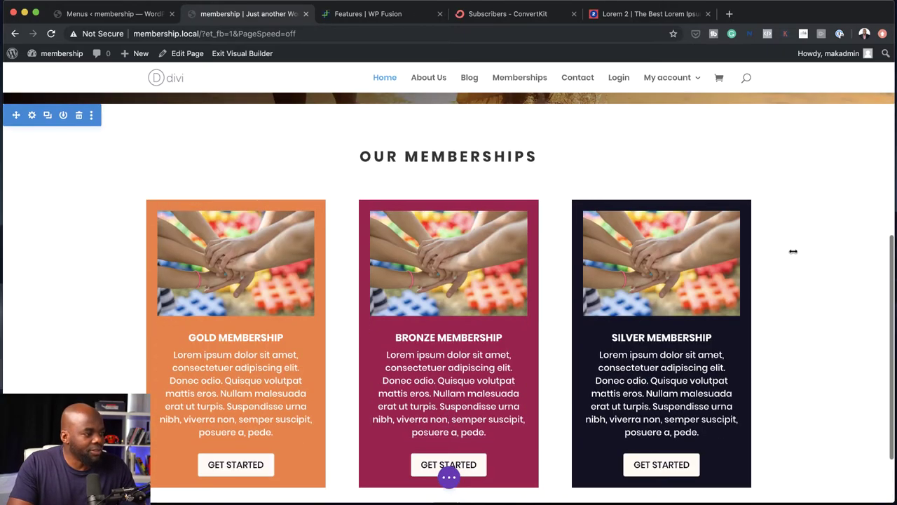
{"action": "scroll", "coordinate": [800, 315], "scroll_direction": "up", "scroll_amount": 10}
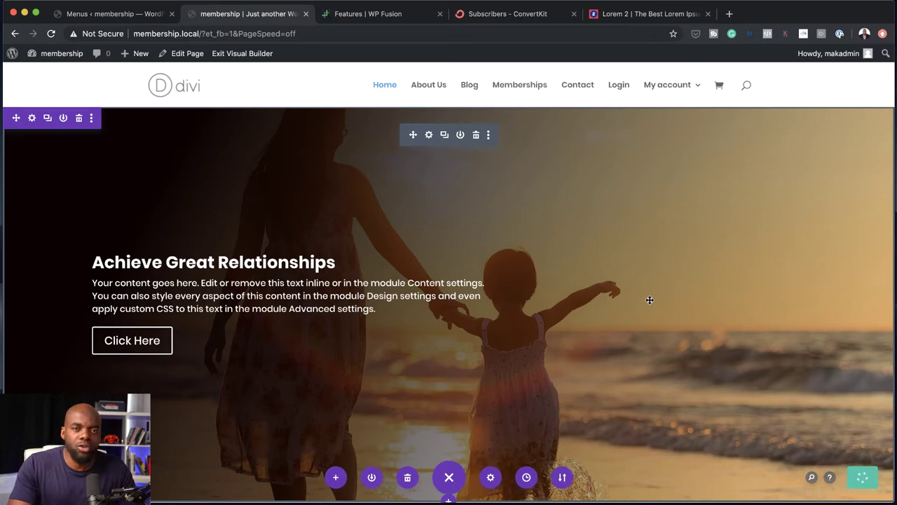
{"action": "scroll", "coordinate": [715, 341], "scroll_direction": "down", "scroll_amount": 10}
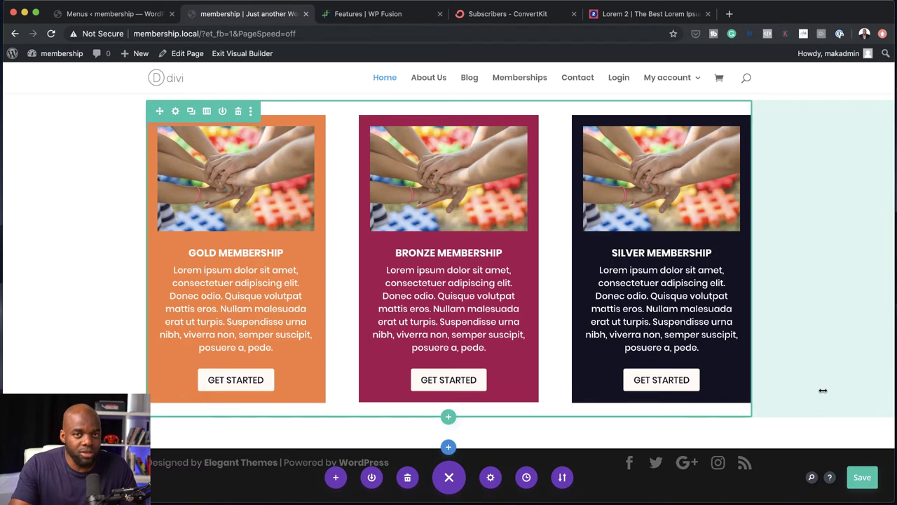
{"action": "scroll", "coordinate": [816, 357], "scroll_direction": "up", "scroll_amount": 10}
{"action": "scroll", "coordinate": [546, 317], "scroll_direction": "up", "scroll_amount": 2}
{"action": "key", "text": "super+s"}
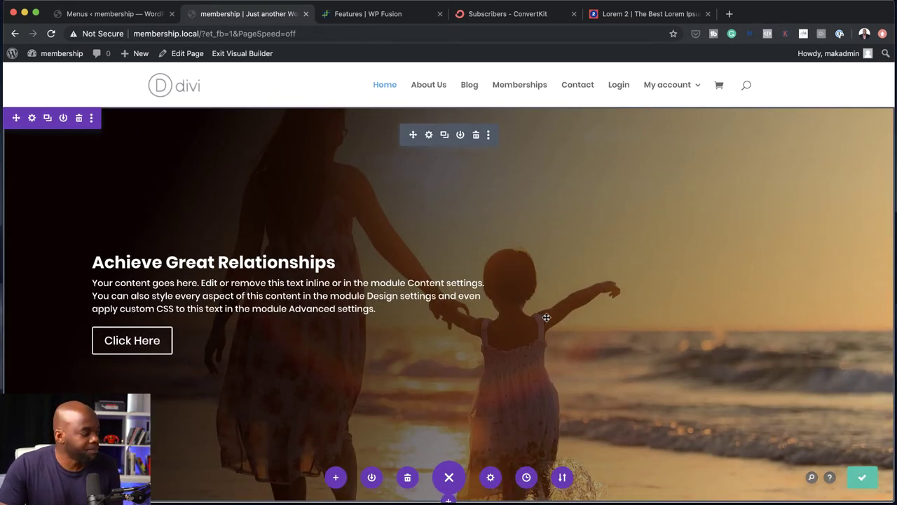
- Switch to the ConvertKit subscribers page and create a tag named GOLD
{"action": "scroll", "coordinate": [560, 330], "scroll_direction": "down", "scroll_amount": 10}
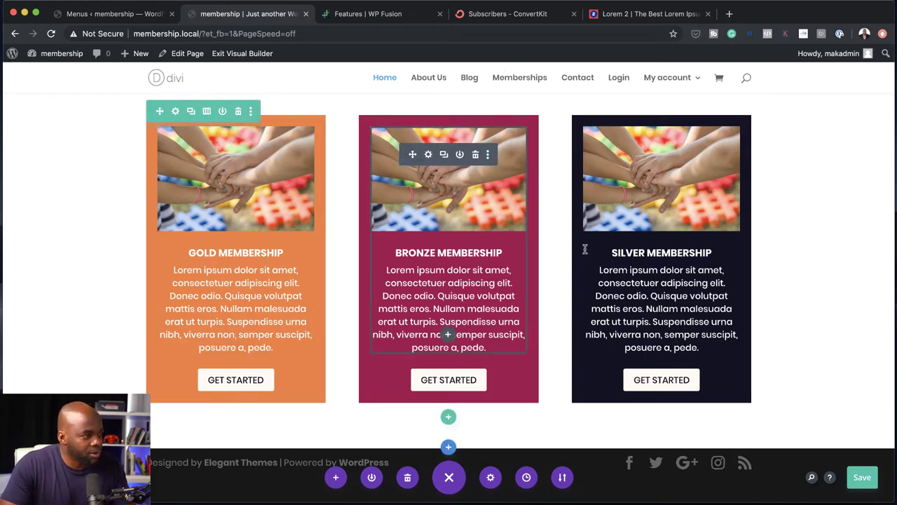
{"action": "left_click", "coordinate": [495, 15]}
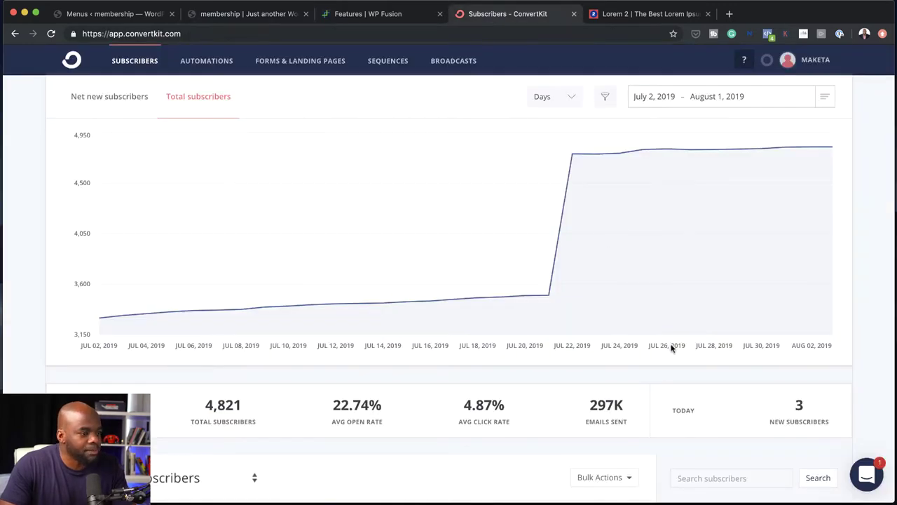
{"action": "scroll", "coordinate": [672, 346], "scroll_direction": "down", "scroll_amount": 5}
{"action": "scroll", "coordinate": [745, 392], "scroll_direction": "down", "scroll_amount": 3}
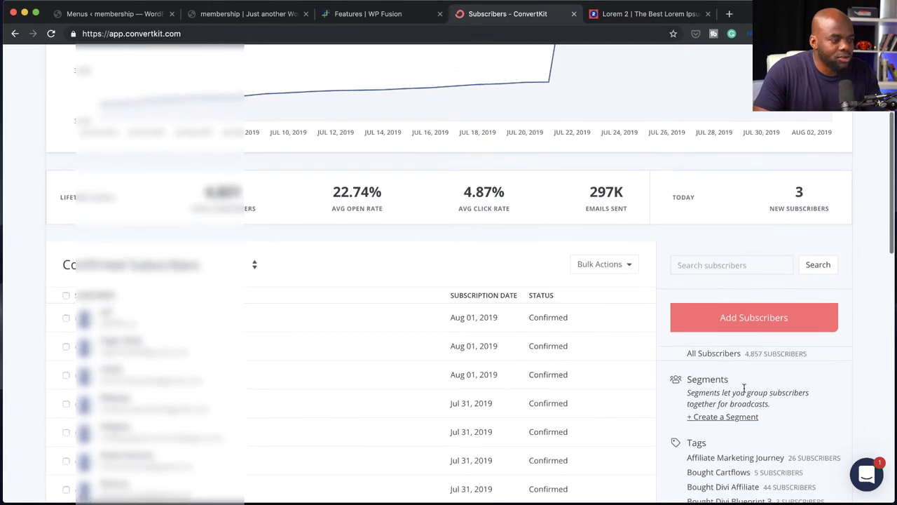
{"action": "scroll", "coordinate": [745, 391], "scroll_direction": "down", "scroll_amount": 2}
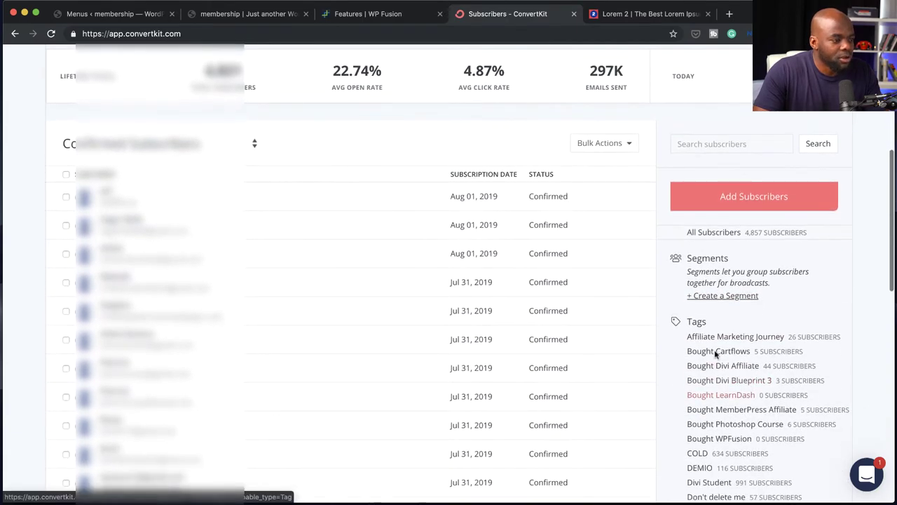
{"action": "scroll", "coordinate": [709, 334], "scroll_direction": "down", "scroll_amount": 10}
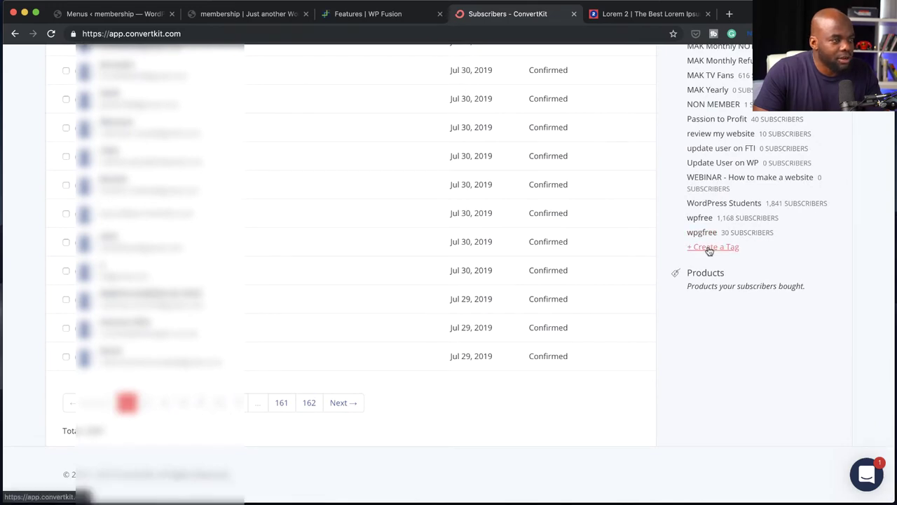
{"action": "left_click", "coordinate": [710, 249]}
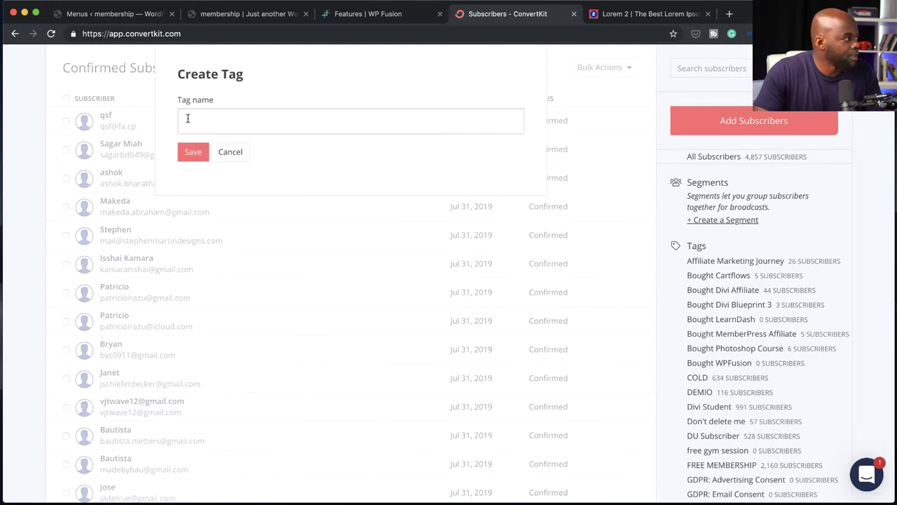
{"action": "left_click", "coordinate": [183, 117]}
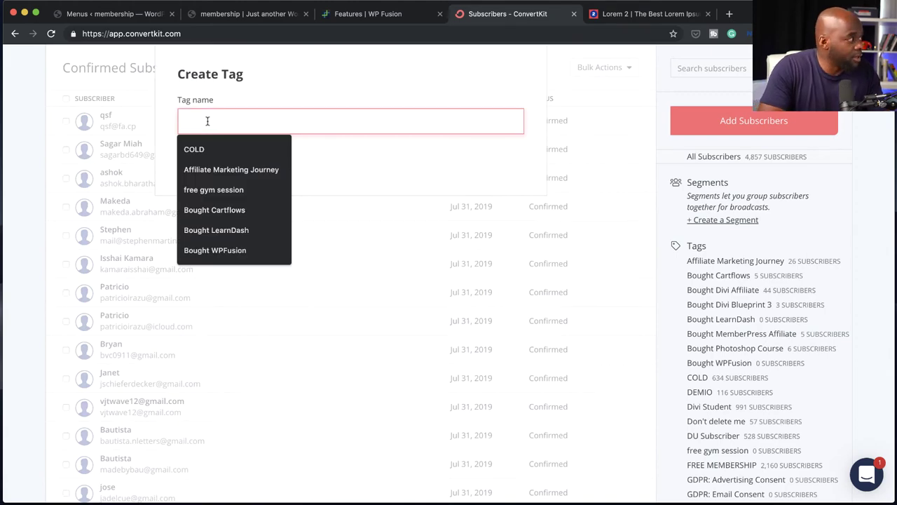
{"action": "type", "text": "GOLD"}
{"action": "left_click", "coordinate": [192, 150]}
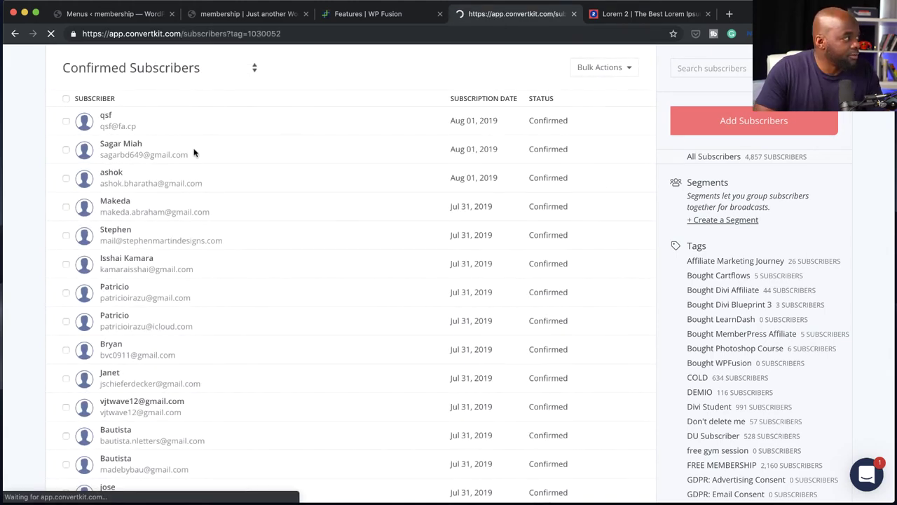
- Create a second subscriber tag named SILVER
{"action": "left_click", "coordinate": [717, 261]}
{"action": "left_click", "coordinate": [284, 120]}
{"action": "type", "text": "SILVER"}
{"action": "key", "text": "Return"}
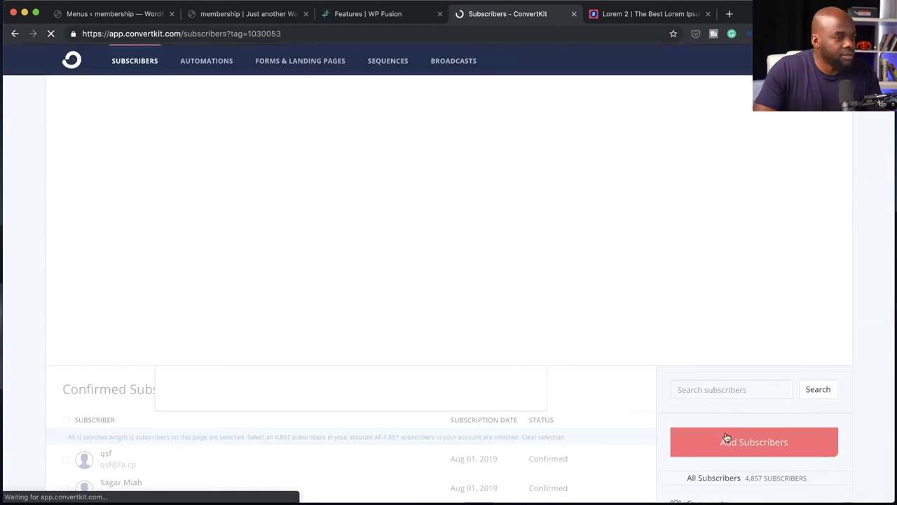
- Create a third subscriber tag named BRONZE and check the new entries in the tags list
{"action": "left_click", "coordinate": [718, 303]}
{"action": "left_click", "coordinate": [300, 119]}
{"action": "type", "text": "BRONZE"}
{"action": "key", "text": "Return"}
{"action": "scroll", "coordinate": [778, 467], "scroll_direction": "down", "scroll_amount": 20}
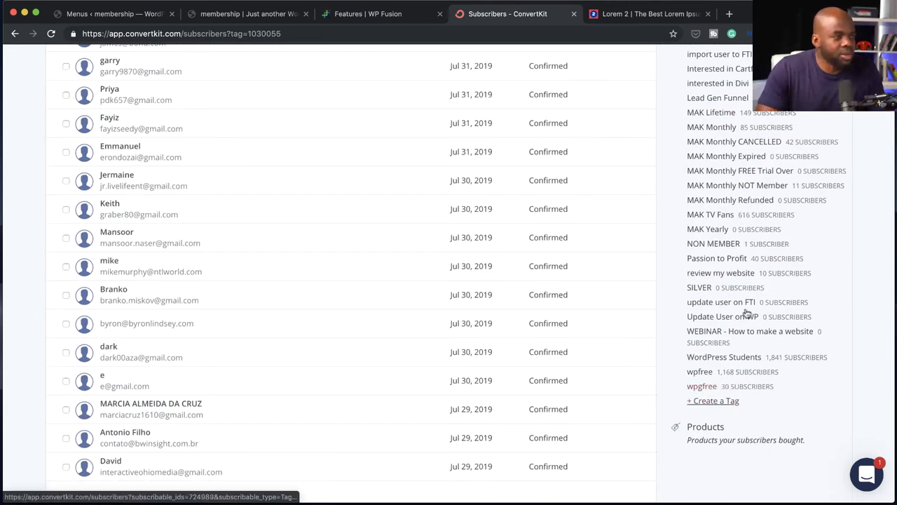
{"action": "scroll", "coordinate": [779, 339], "scroll_direction": "up", "scroll_amount": 1}
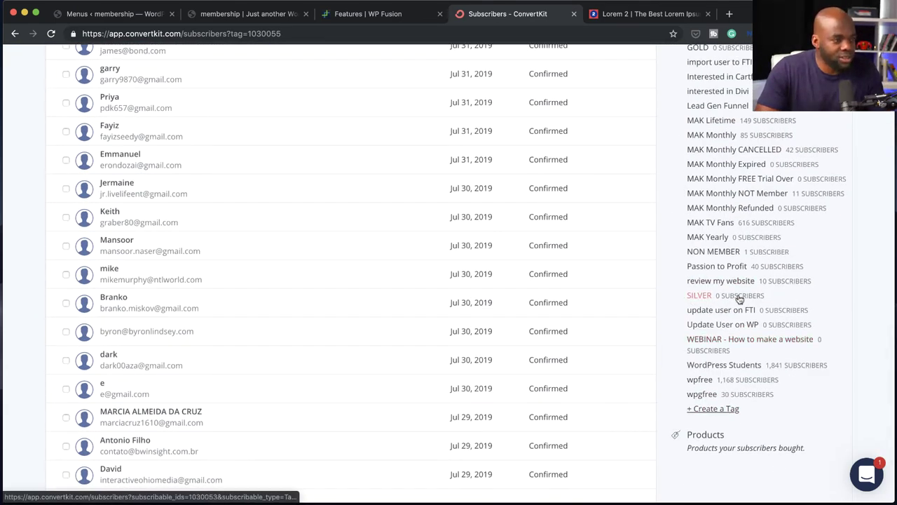
- Switch from ConvertKit to the WordPress admin and start a new WooCommerce product named GOLD
{"action": "scroll", "coordinate": [770, 308], "scroll_direction": "up", "scroll_amount": 3}
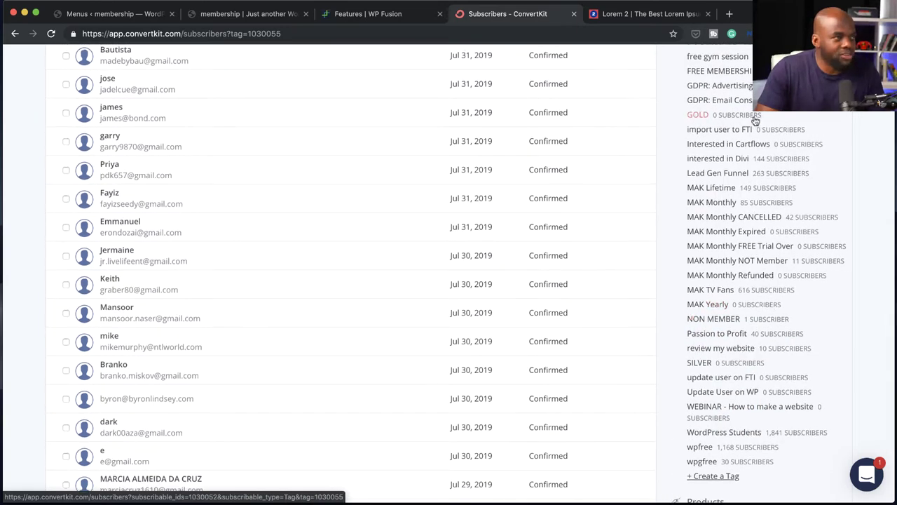
{"action": "scroll", "coordinate": [764, 253], "scroll_direction": "up", "scroll_amount": 10}
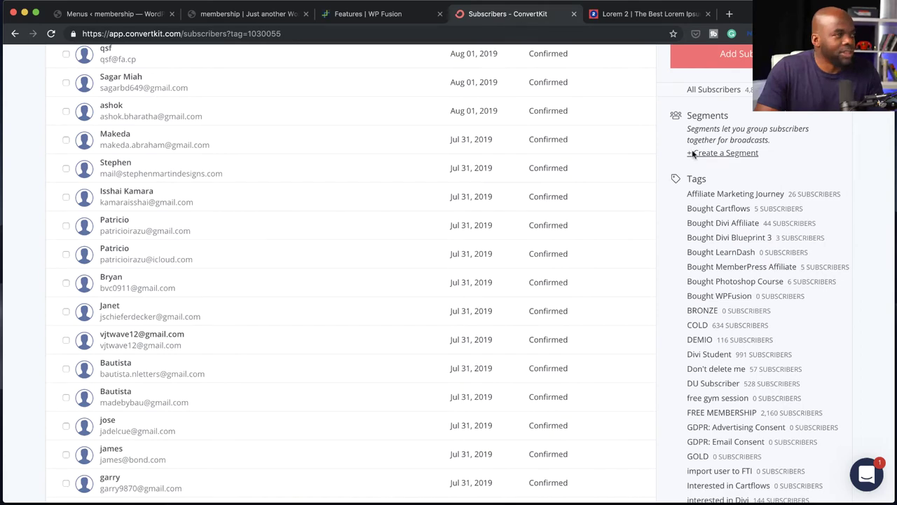
{"action": "left_click", "coordinate": [116, 13]}
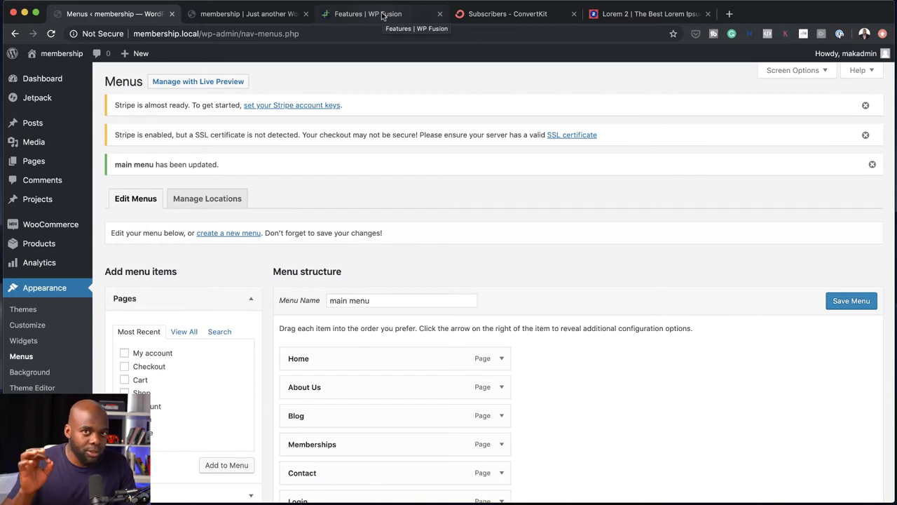
{"action": "mouse_move", "coordinate": [62, 247]}
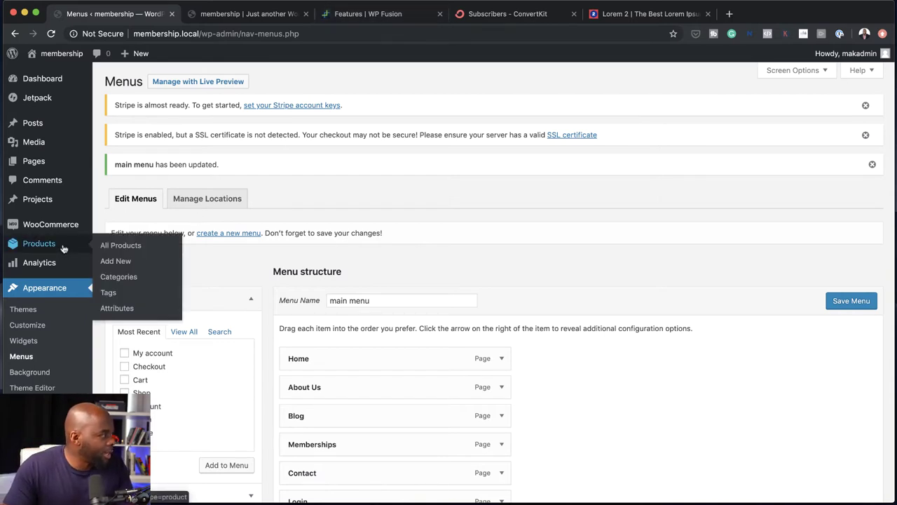
{"action": "left_click", "coordinate": [121, 263]}
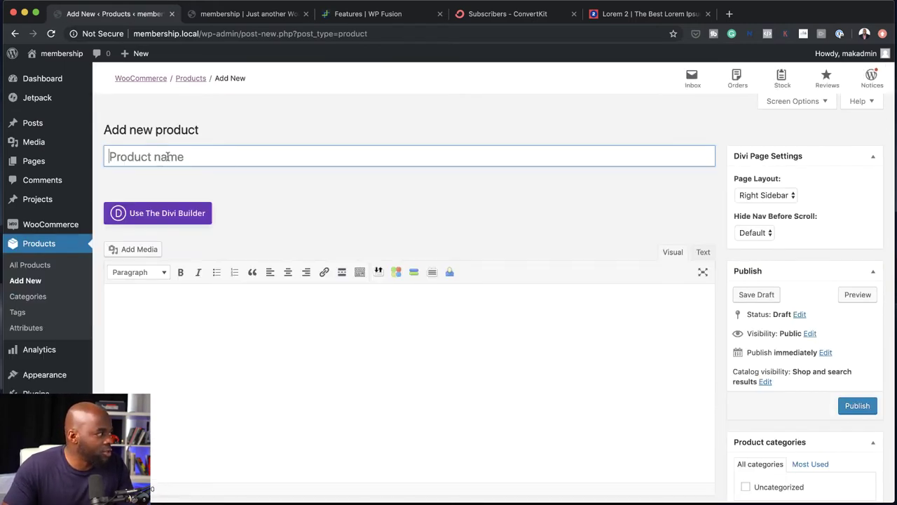
{"action": "type", "text": "GLO"}
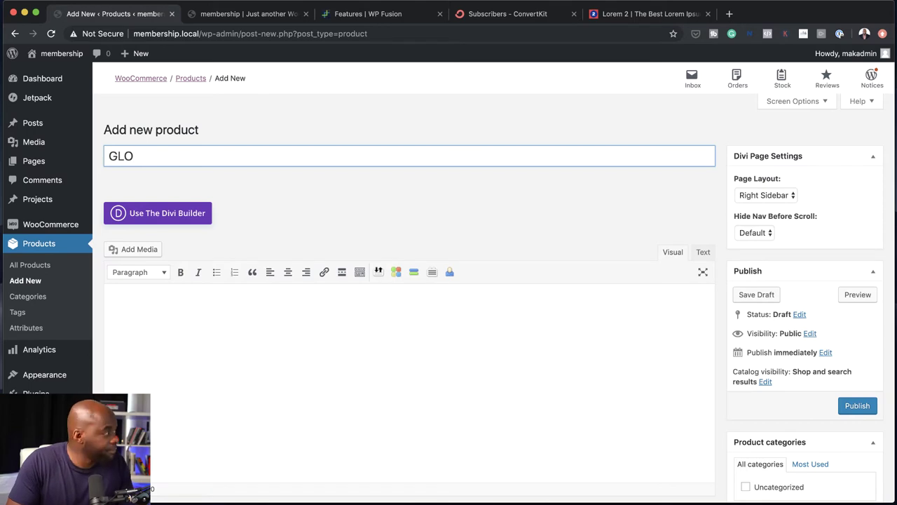
- Set the product's regular price to 999 and keep its type as Simple product
{"action": "scroll", "coordinate": [363, 301], "scroll_direction": "down", "scroll_amount": 5}
{"action": "left_click", "coordinate": [363, 302]}
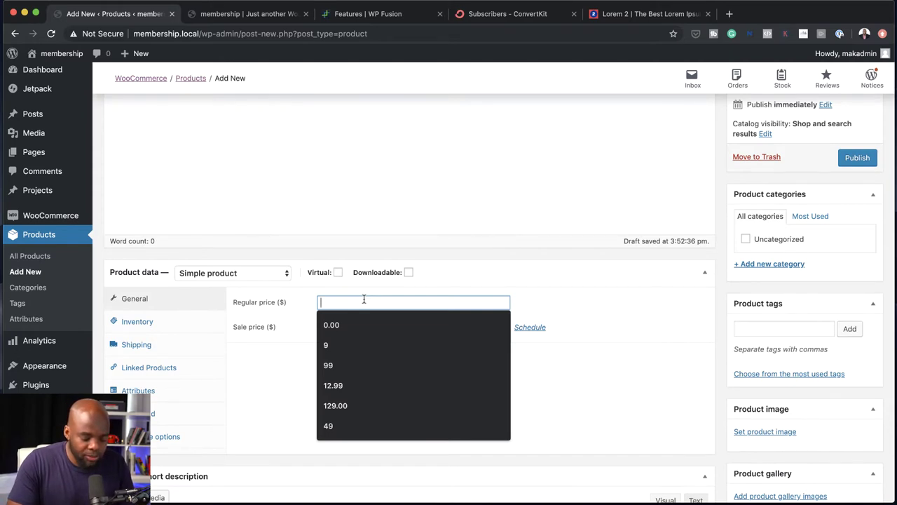
{"action": "type", "text": "999"}
{"action": "left_click", "coordinate": [293, 345]}
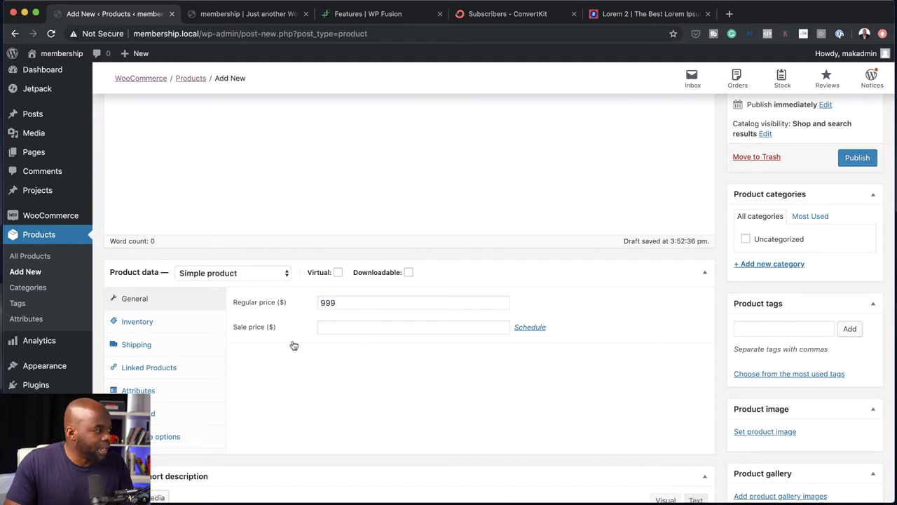
{"action": "left_click", "coordinate": [264, 274]}
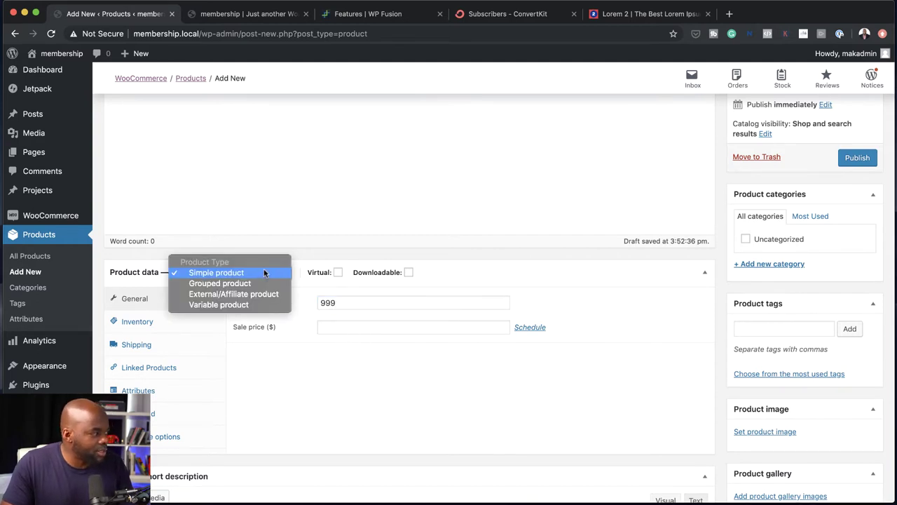
{"action": "left_click", "coordinate": [329, 394]}
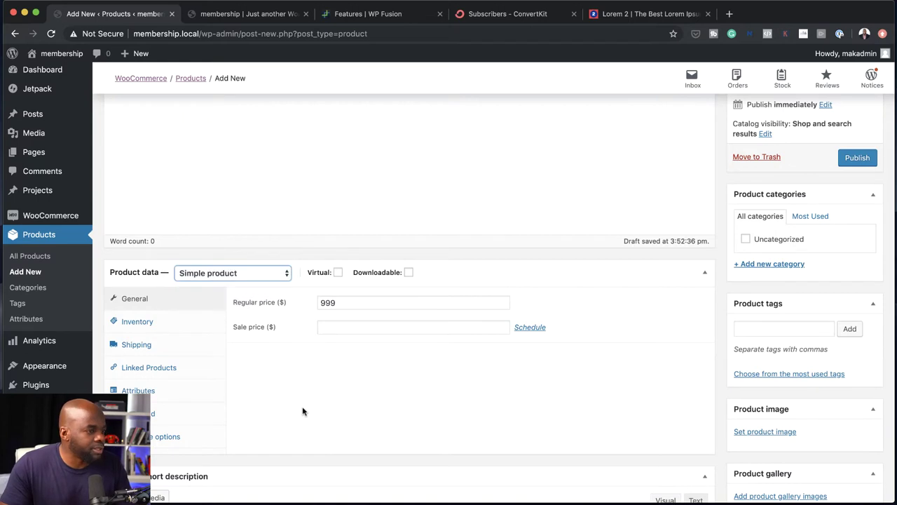
- Copy the first three short placeholder paragraphs from the Lorem 2 site into the product short description
{"action": "scroll", "coordinate": [302, 408], "scroll_direction": "down", "scroll_amount": 2}
{"action": "scroll", "coordinate": [303, 408], "scroll_direction": "down", "scroll_amount": 4}
{"action": "left_click", "coordinate": [183, 375]}
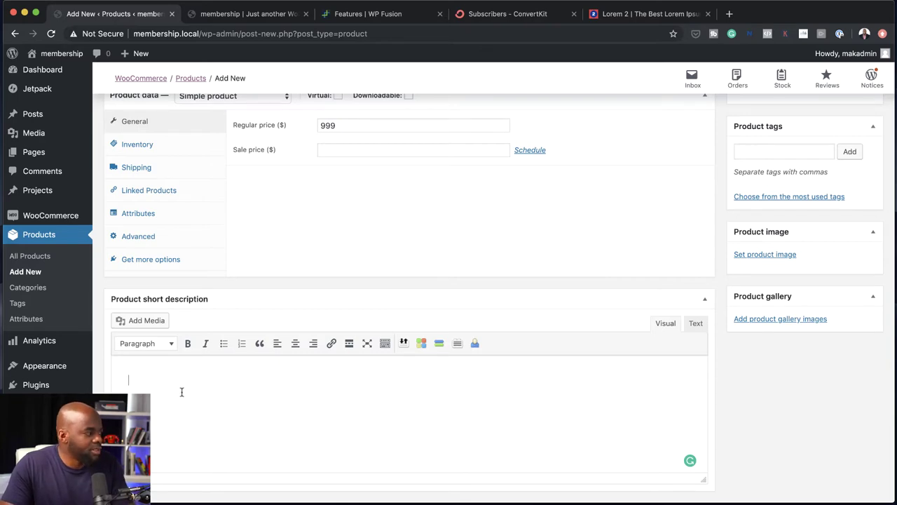
{"action": "left_click", "coordinate": [658, 14]}
{"action": "left_click", "coordinate": [448, 218]}
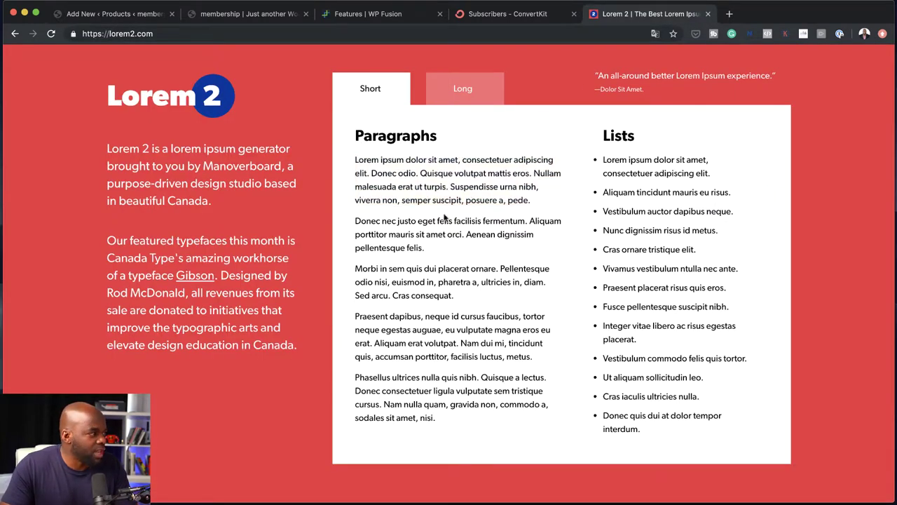
{"action": "left_click_drag", "start_coordinate": [355, 159], "coordinate": [463, 293]}
{"action": "key", "text": "super+c"}
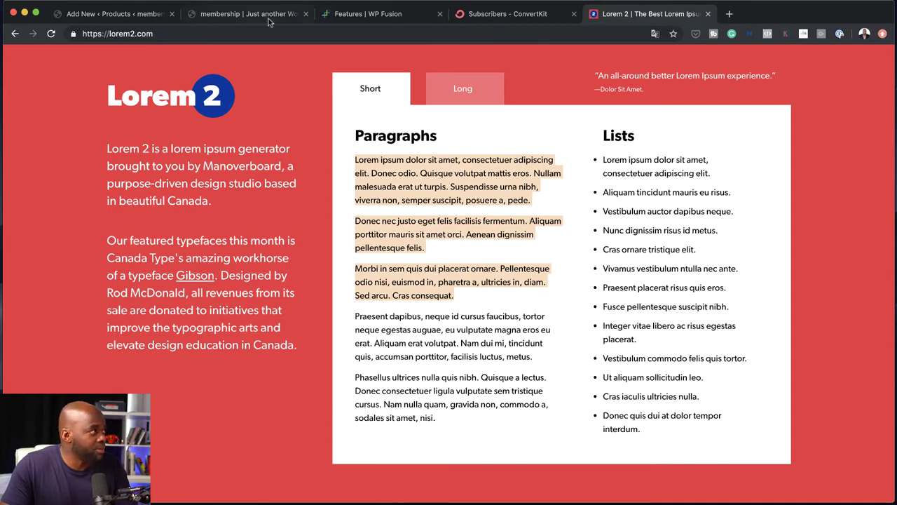
{"action": "left_click", "coordinate": [112, 13]}
{"action": "key", "text": "super+v"}
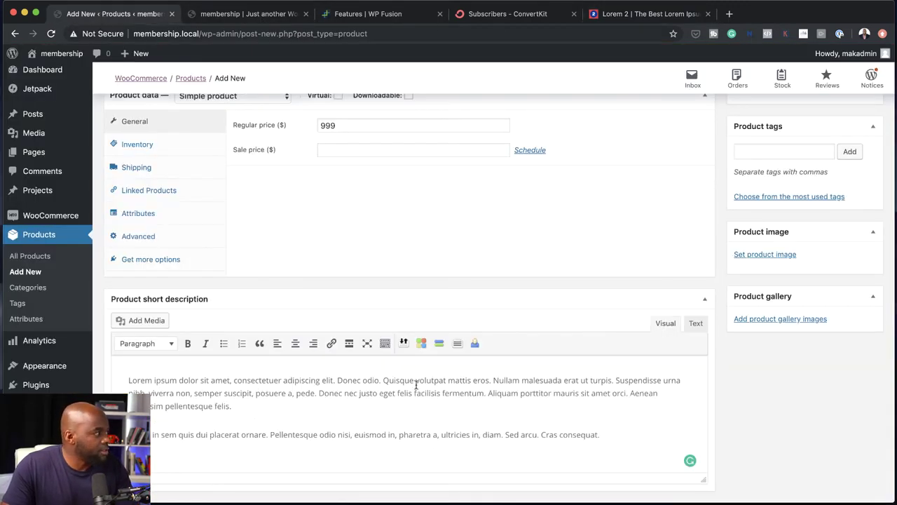
- Paste the same placeholder text into the main product description, remove a paragraph break, and publish the GOLD product
{"action": "scroll", "coordinate": [416, 384], "scroll_direction": "up", "scroll_amount": 10}
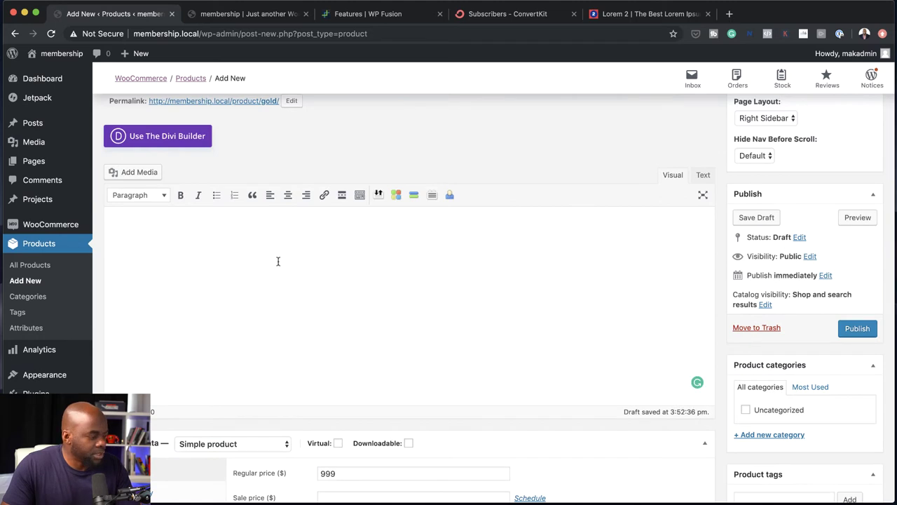
{"action": "left_click", "coordinate": [277, 261]}
{"action": "key", "text": "super+v"}
{"action": "left_click", "coordinate": [122, 302]}
{"action": "key", "text": "BackSpace"}
{"action": "scroll", "coordinate": [194, 314], "scroll_direction": "up", "scroll_amount": 3}
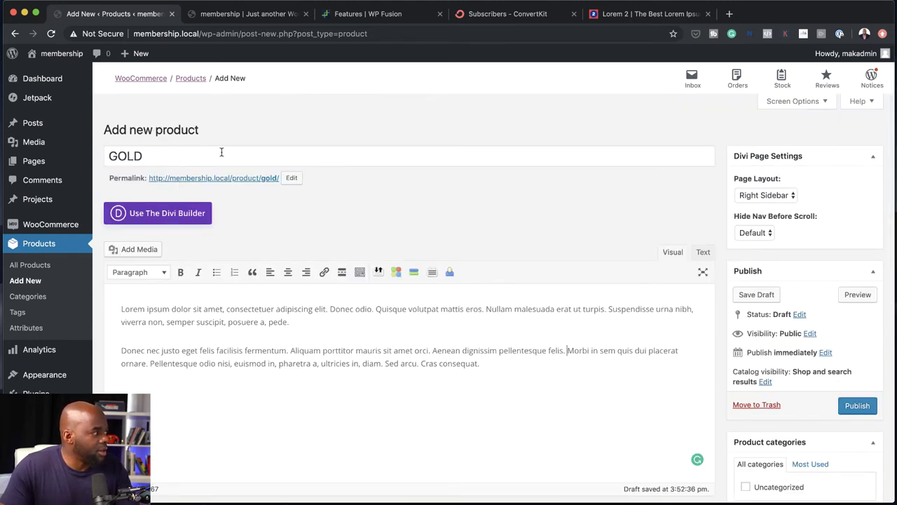
{"action": "left_click", "coordinate": [856, 406]}
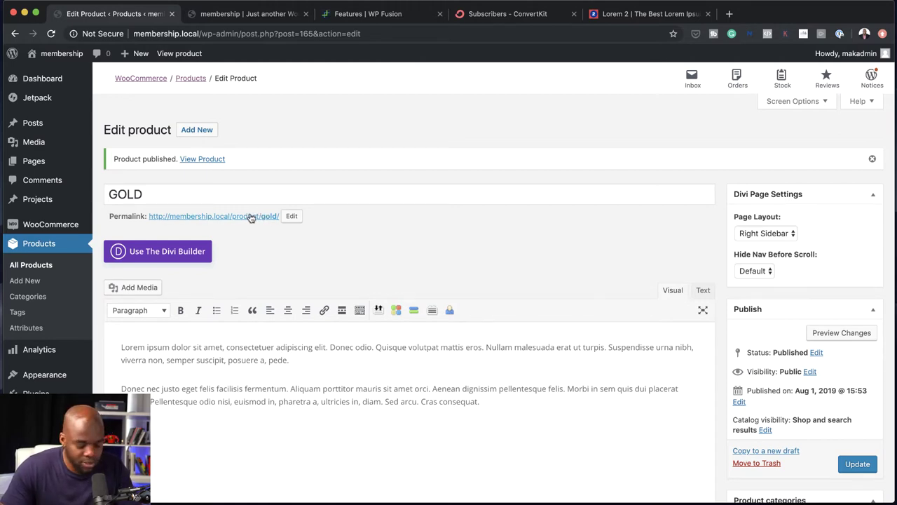
- Open the published GOLD product page in a new browser tab and copy its URL
{"action": "left_click", "coordinate": [210, 160], "text": "super"}
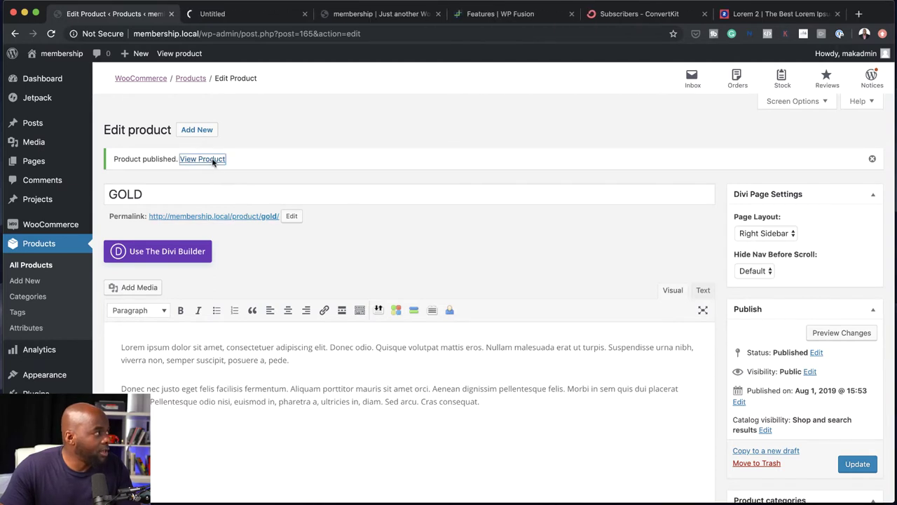
{"action": "left_click", "coordinate": [254, 15]}
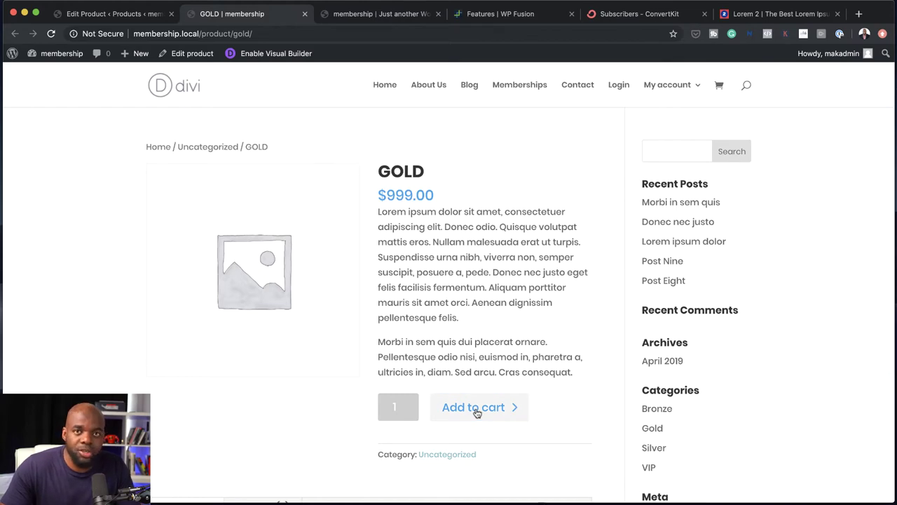
{"action": "left_click", "coordinate": [289, 33]}
{"action": "key", "text": "super+c"}
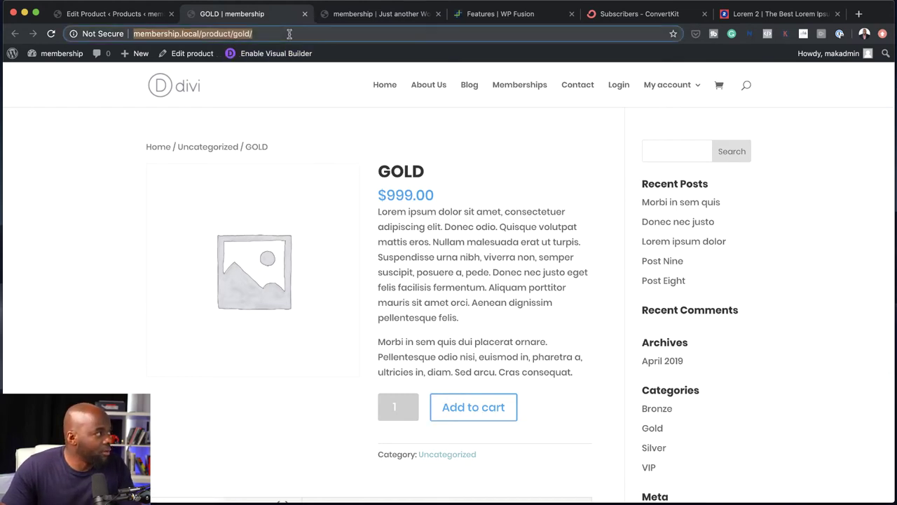
{"action": "left_click", "coordinate": [366, 14]}
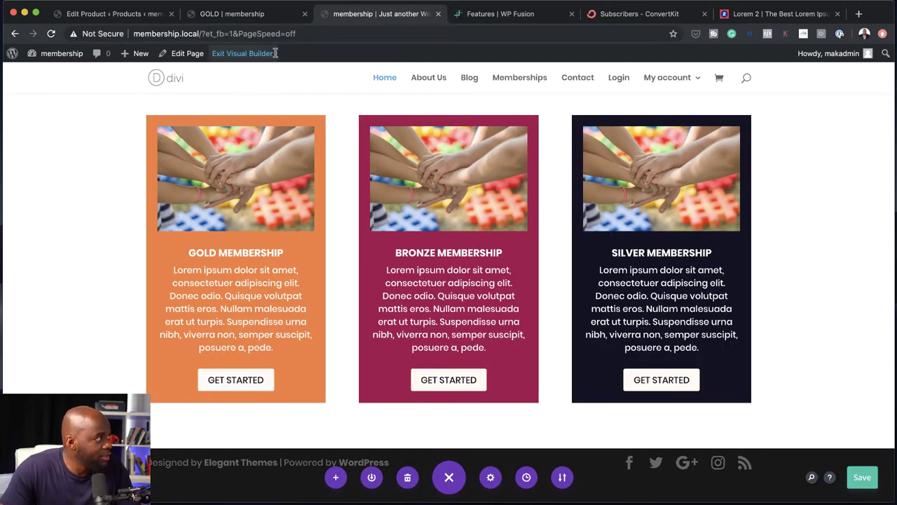
{"action": "left_click", "coordinate": [270, 16]}
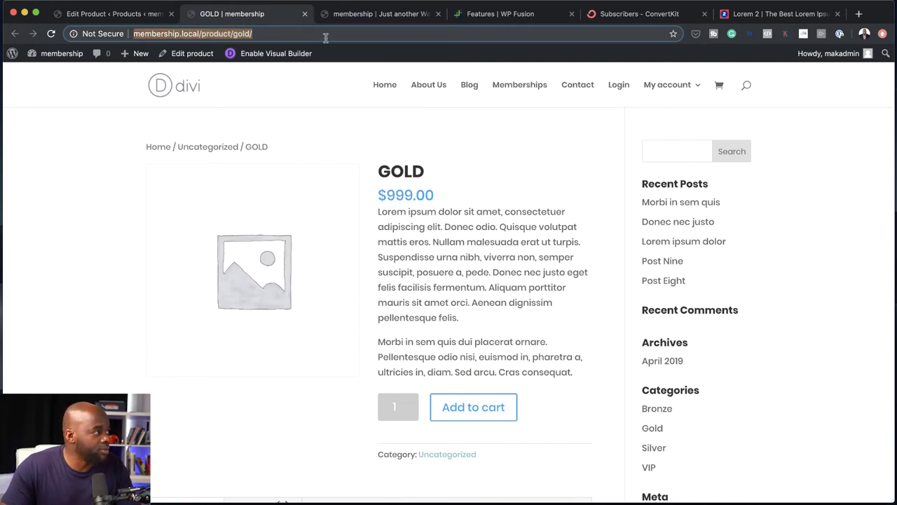
{"action": "left_click", "coordinate": [402, 18]}
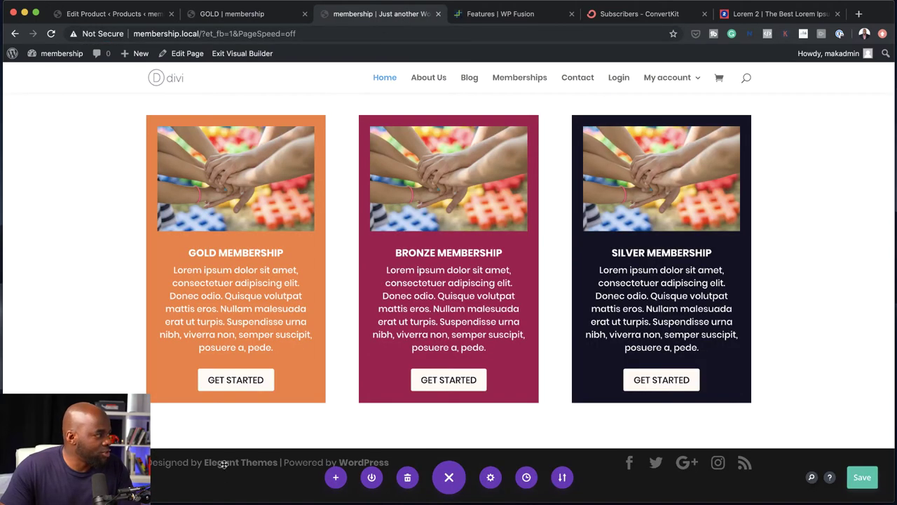
{"action": "mouse_move", "coordinate": [234, 392]}
{"action": "left_click", "coordinate": [216, 375]}
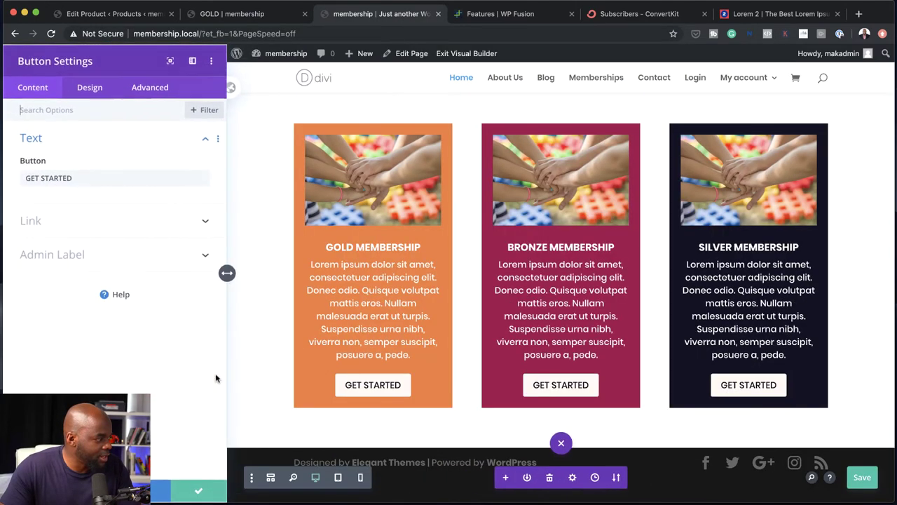
{"action": "left_click", "coordinate": [60, 221]}
{"action": "key", "text": "BackSpace"}
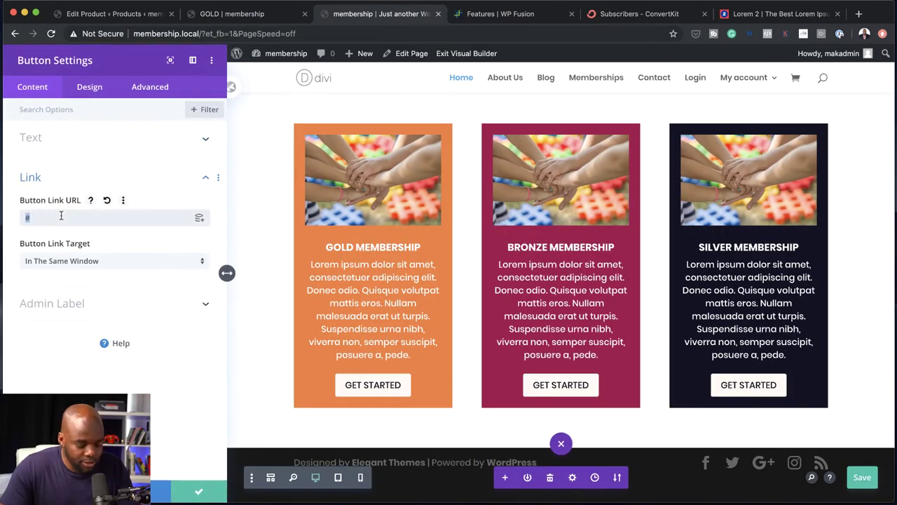
{"action": "key", "text": "super+v"}
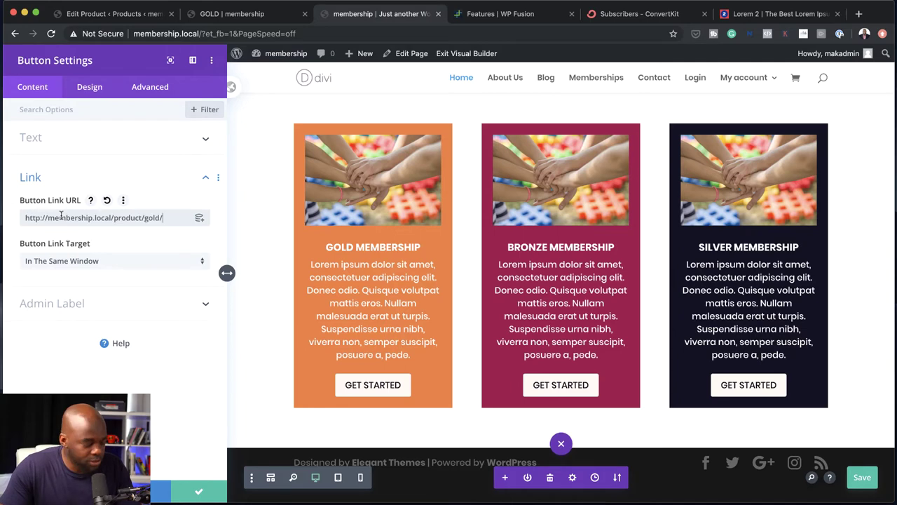
{"action": "left_click", "coordinate": [200, 493]}
- Review the GOLD product page, then return to editing the product and set hands-2847508_1280.jpg from the media library as its product image
{"action": "key", "text": "ctrl+shift+Tab"}
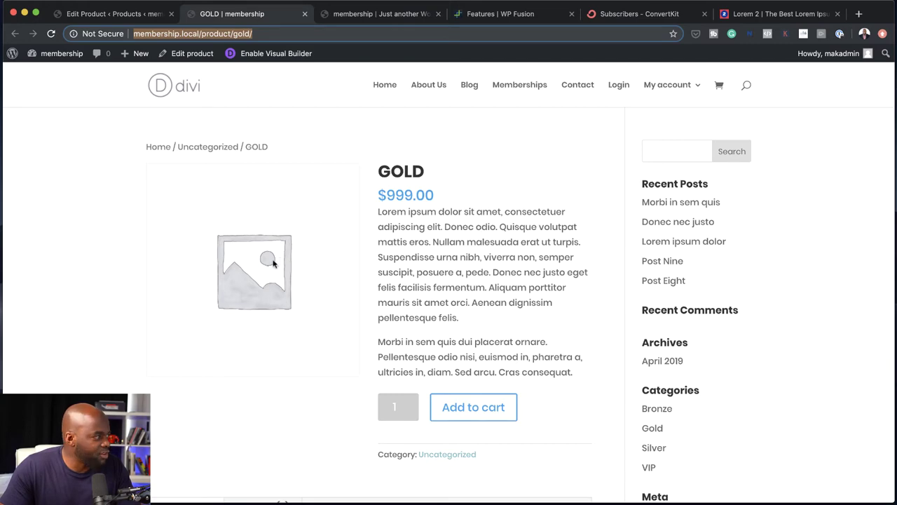
{"action": "scroll", "coordinate": [318, 368], "scroll_direction": "down", "scroll_amount": 1}
{"action": "scroll", "coordinate": [318, 368], "scroll_direction": "down", "scroll_amount": 3}
{"action": "scroll", "coordinate": [315, 315], "scroll_direction": "up", "scroll_amount": 3}
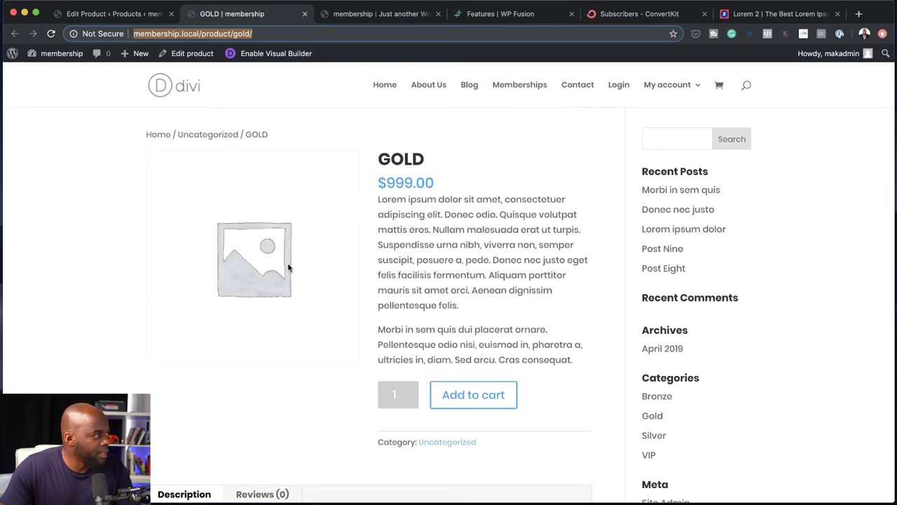
{"action": "left_click", "coordinate": [138, 17]}
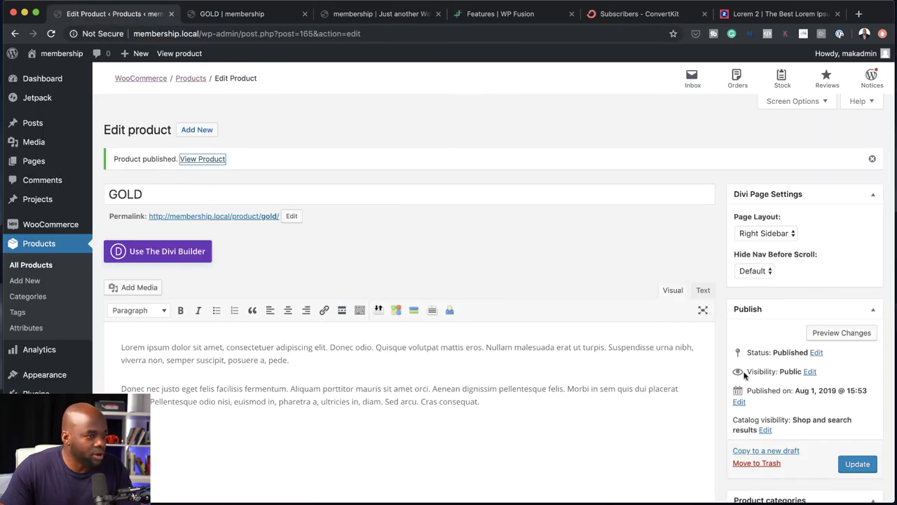
{"action": "scroll", "coordinate": [746, 371], "scroll_direction": "down", "scroll_amount": 8}
{"action": "left_click", "coordinate": [770, 322]}
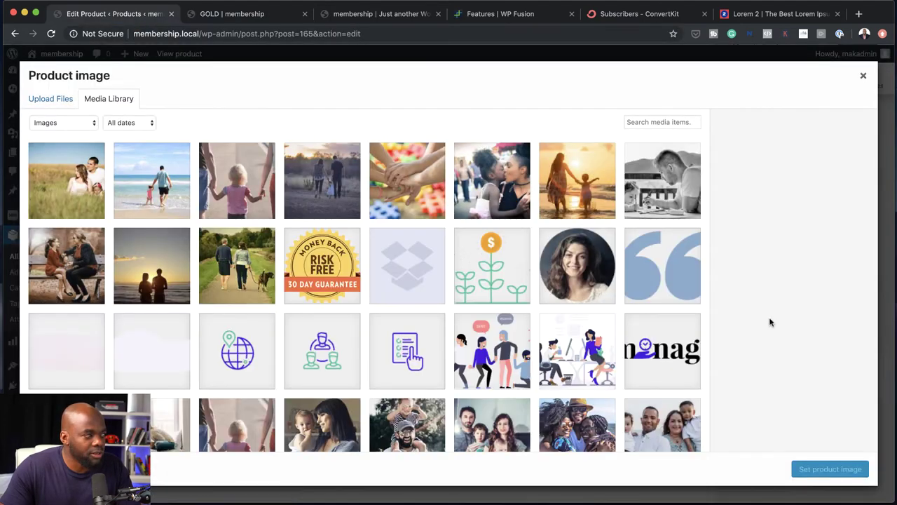
{"action": "left_click", "coordinate": [407, 180]}
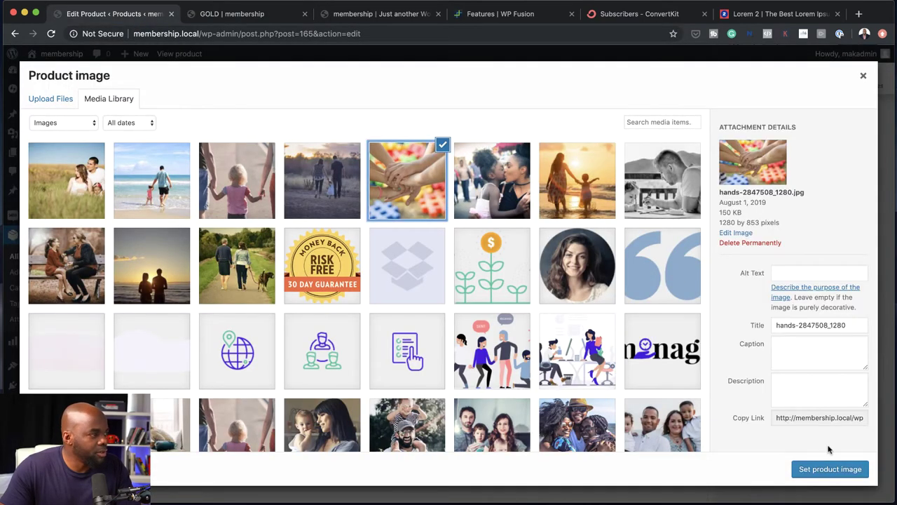
{"action": "left_click", "coordinate": [826, 468]}
- Change the GOLD product's page layout to No Sidebar and update the product
{"action": "scroll", "coordinate": [723, 381], "scroll_direction": "up", "scroll_amount": 10}
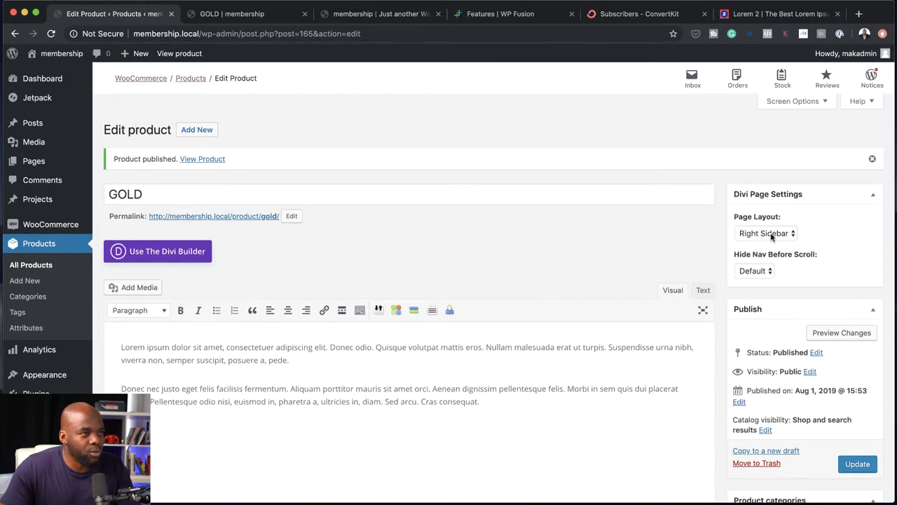
{"action": "left_click", "coordinate": [779, 233]}
{"action": "left_click", "coordinate": [789, 255]}
{"action": "left_click", "coordinate": [858, 465]}
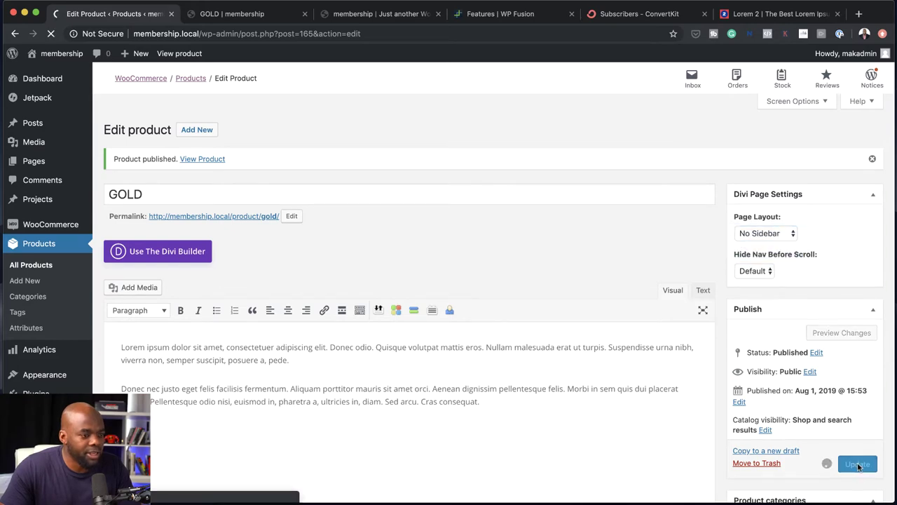
- Reload the GOLD product page to check its image and layout
{"action": "left_click", "coordinate": [379, 13]}
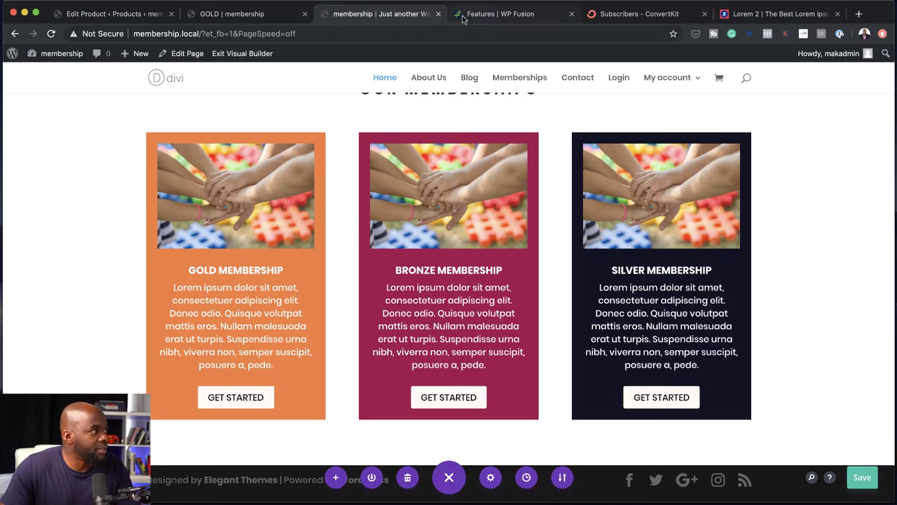
{"action": "left_click", "coordinate": [231, 14]}
{"action": "left_click", "coordinate": [51, 33]}
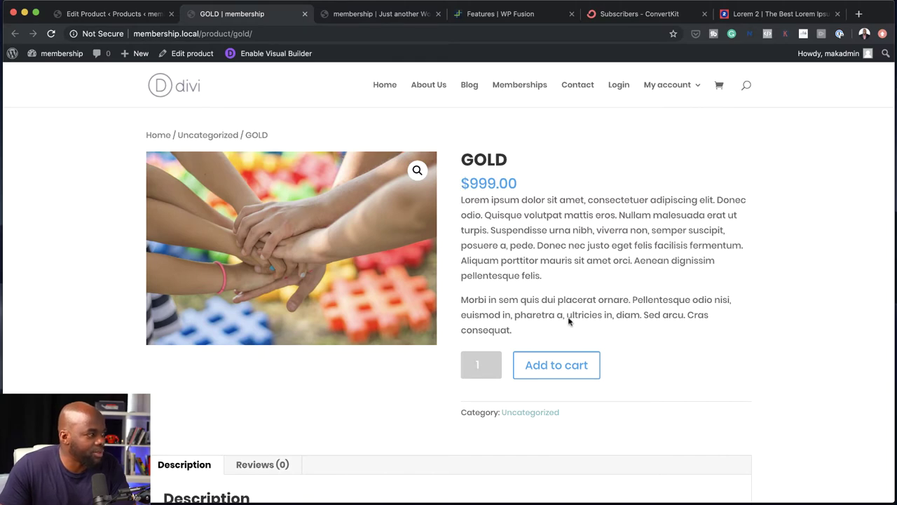
- Look over the GOLD product page, return to editing the product and copy its full description text
{"action": "scroll", "coordinate": [572, 366], "scroll_direction": "down", "scroll_amount": 3}
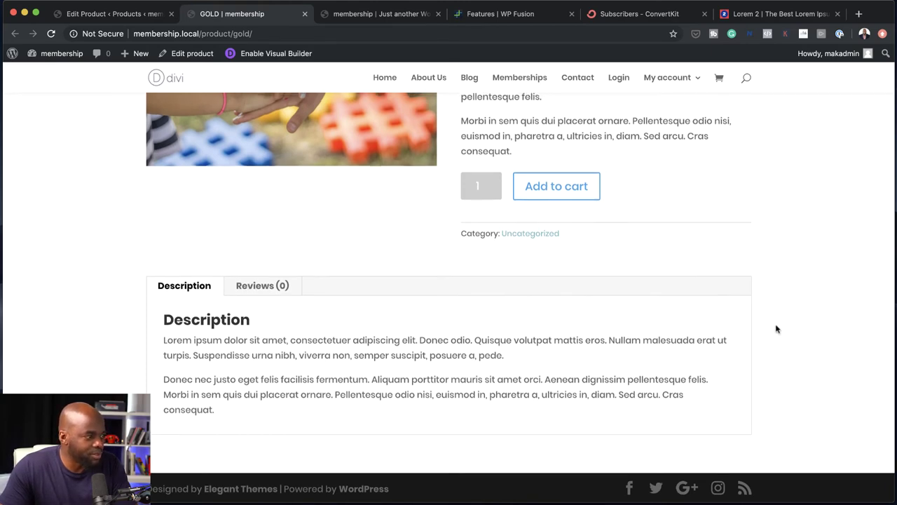
{"action": "scroll", "coordinate": [775, 329], "scroll_direction": "up", "scroll_amount": 5}
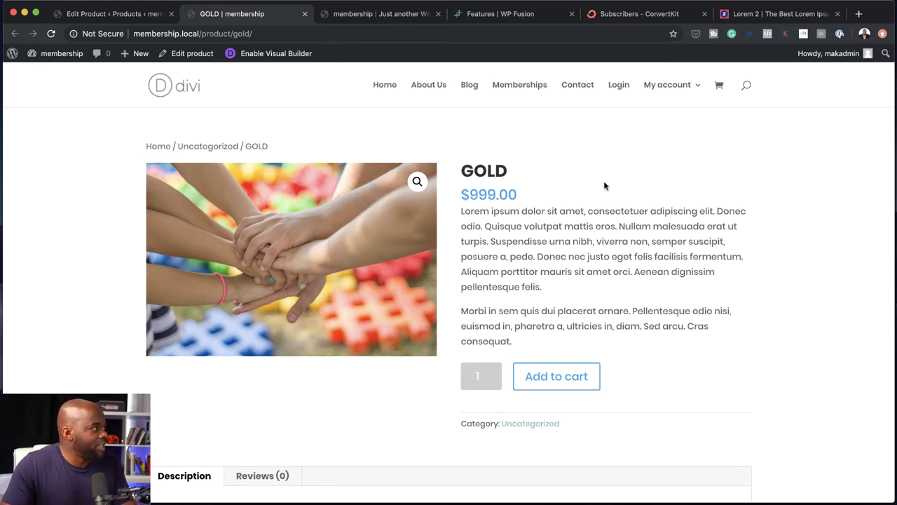
{"action": "left_click", "coordinate": [106, 14]}
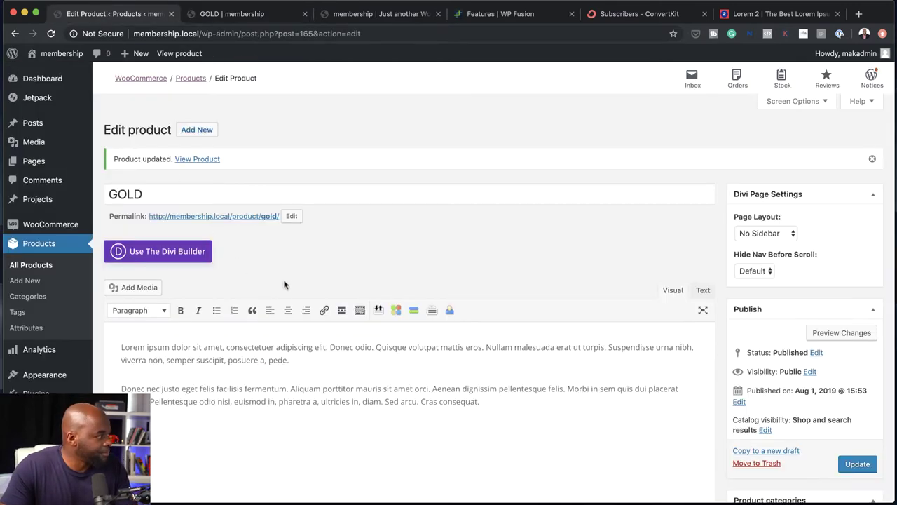
{"action": "left_click_drag", "start_coordinate": [121, 347], "coordinate": [255, 411]}
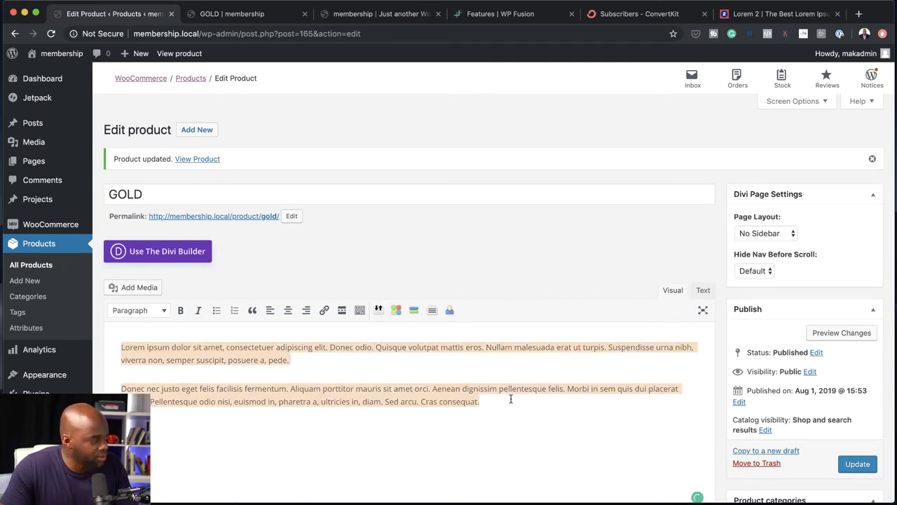
- Add a new product named BRONZE and paste the copied text into its main description and short description
{"action": "left_click", "coordinate": [31, 265]}
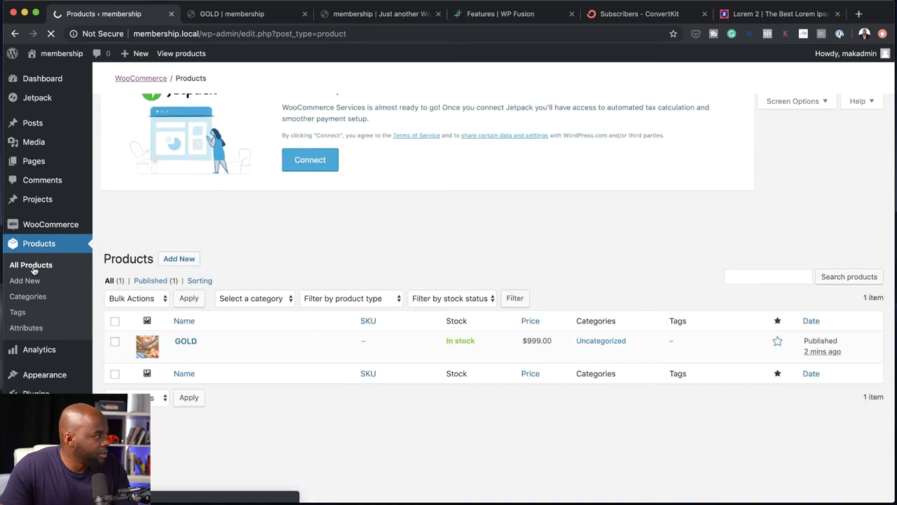
{"action": "left_click", "coordinate": [179, 131]}
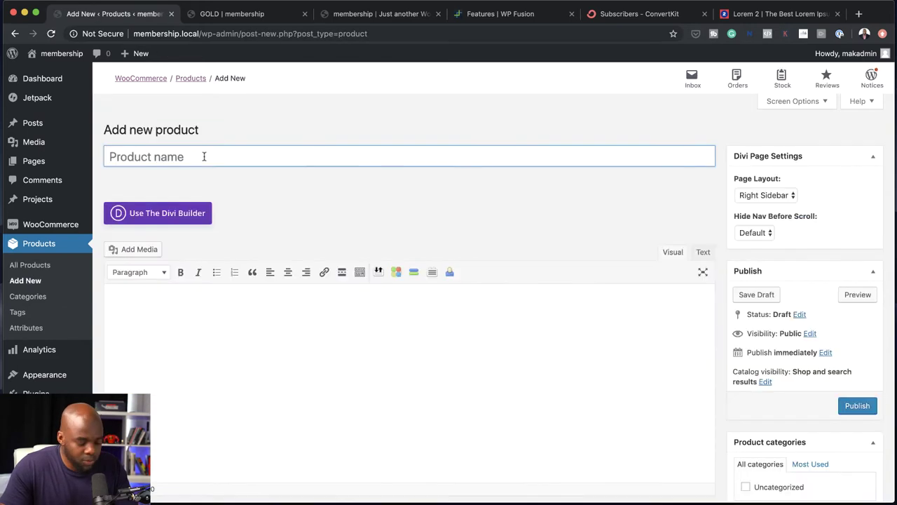
{"action": "type", "text": "BRONZE"}
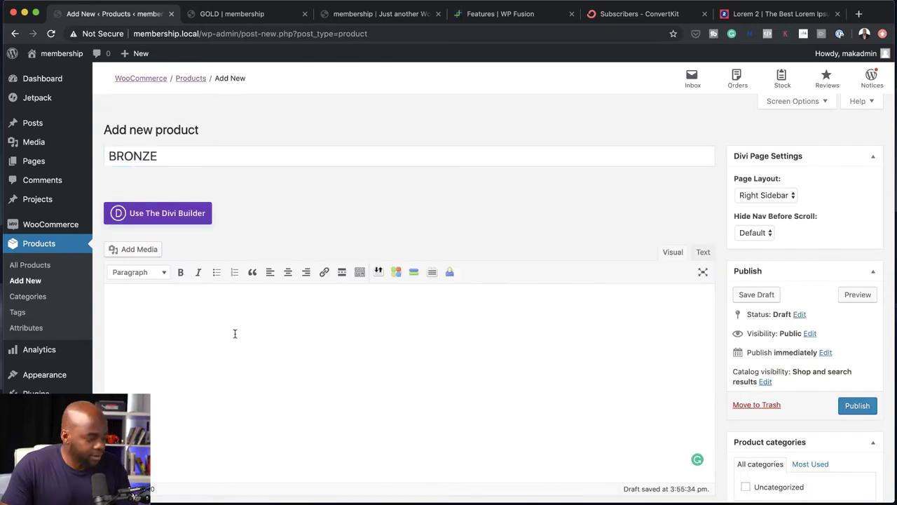
{"action": "left_click", "coordinate": [234, 332]}
{"action": "key", "text": "super+v"}
{"action": "scroll", "coordinate": [299, 372], "scroll_direction": "down", "scroll_amount": 10}
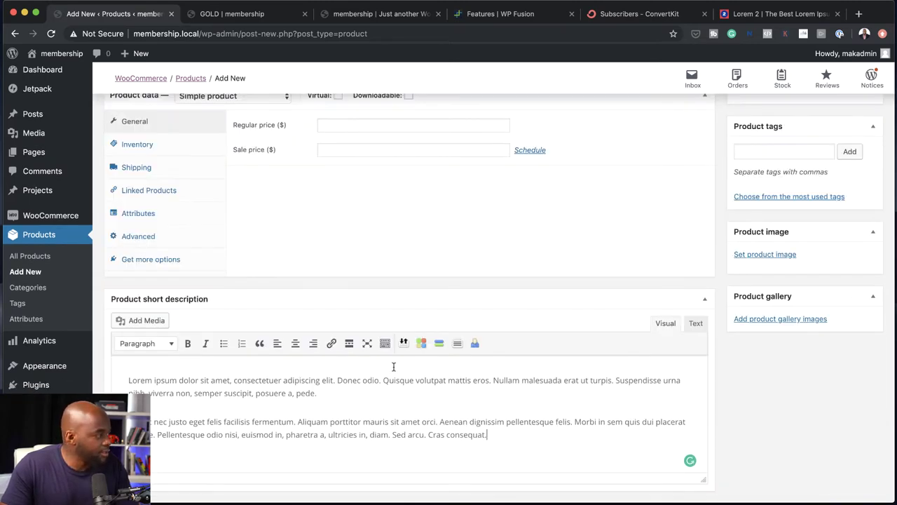
- Set the BRONZE product's regular price to 697 and its page layout to No Sidebar
{"action": "left_click", "coordinate": [357, 414]}
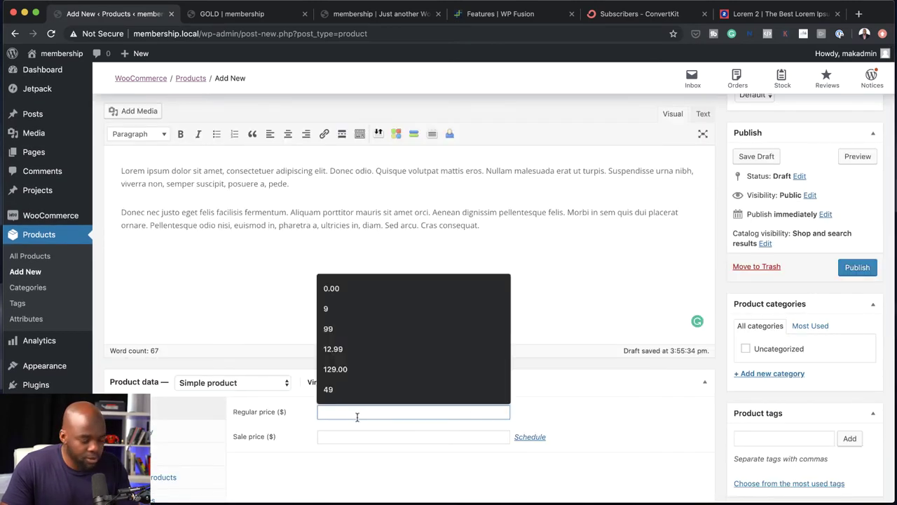
{"action": "type", "text": "6"}
{"action": "key", "text": "BackSpace"}
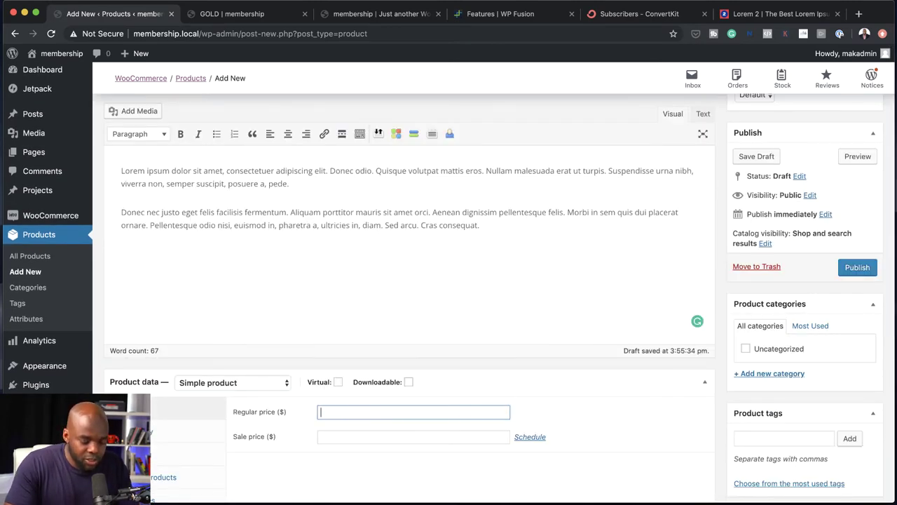
{"action": "type", "text": "697"}
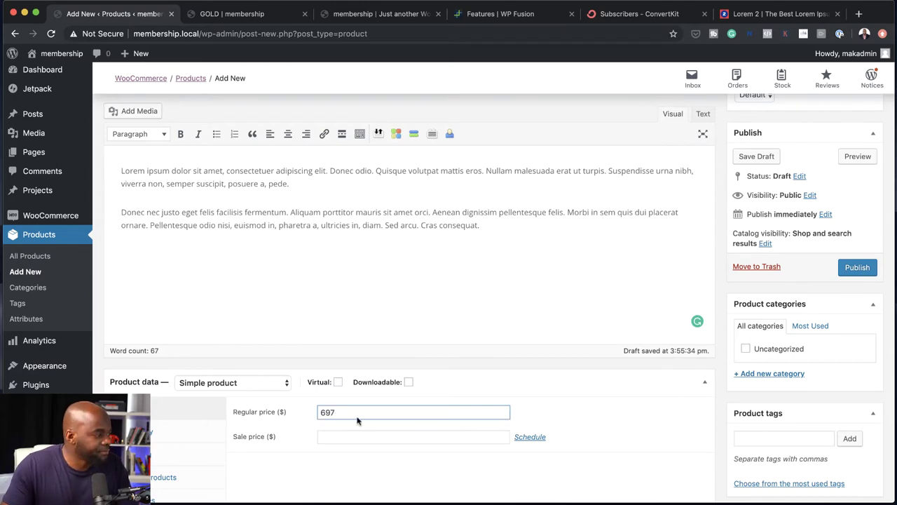
{"action": "scroll", "coordinate": [775, 189], "scroll_direction": "up", "scroll_amount": 3}
{"action": "left_click", "coordinate": [775, 191]}
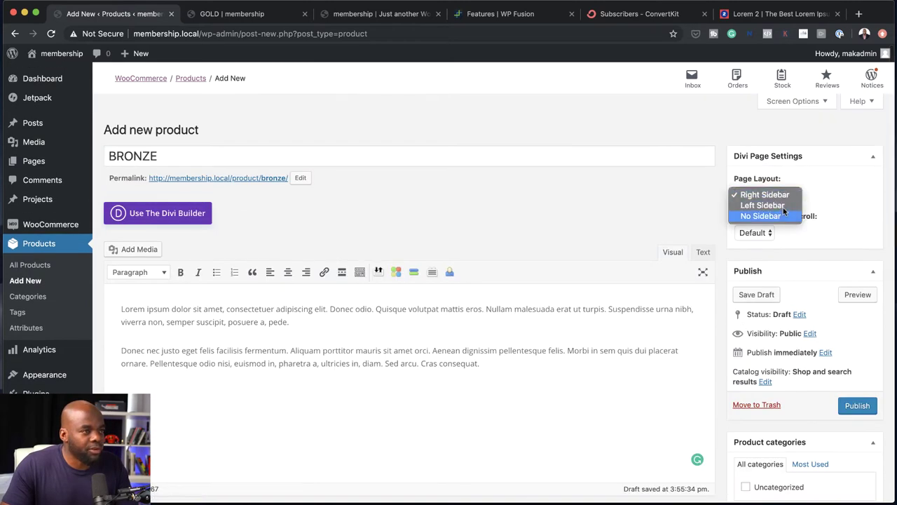
{"action": "left_click", "coordinate": [775, 217]}
- Set the media library photo of the woman and girl on a bench as the BRONZE product image
{"action": "scroll", "coordinate": [806, 232], "scroll_direction": "down", "scroll_amount": 10}
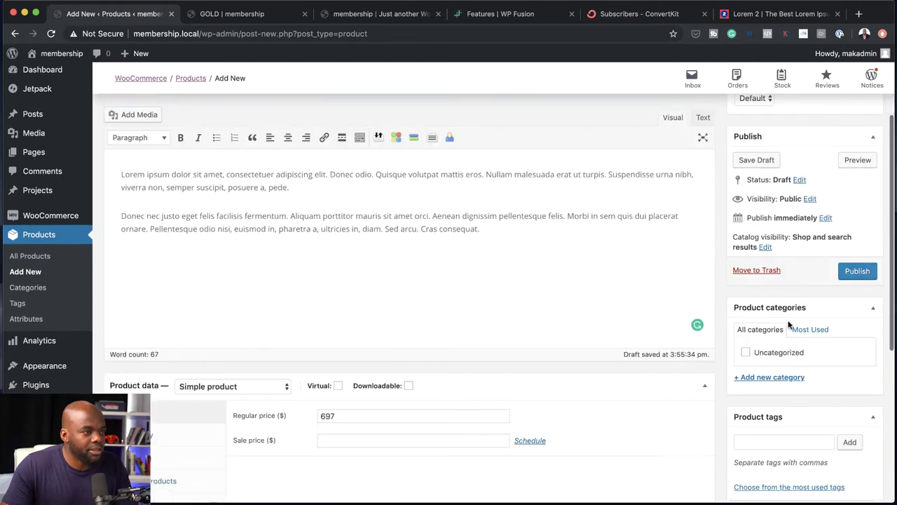
{"action": "left_click", "coordinate": [772, 285]}
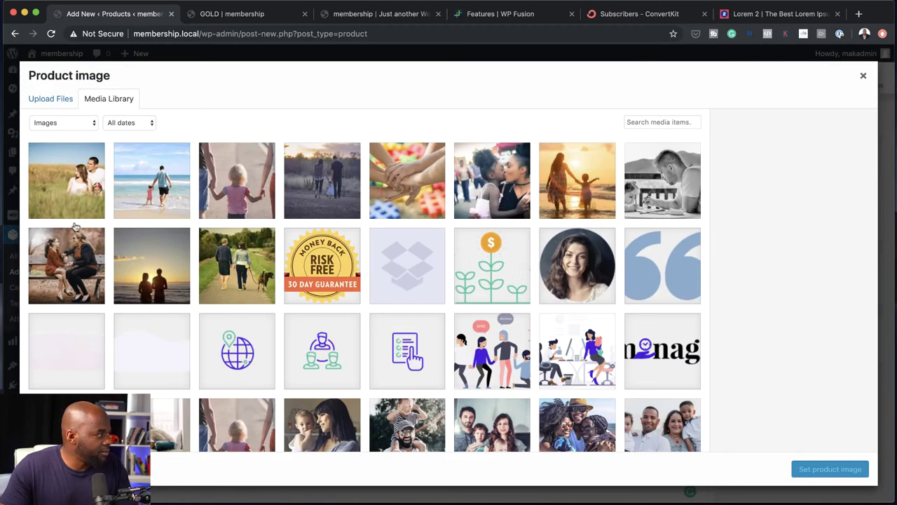
{"action": "left_click", "coordinate": [67, 265]}
{"action": "left_click", "coordinate": [828, 473]}
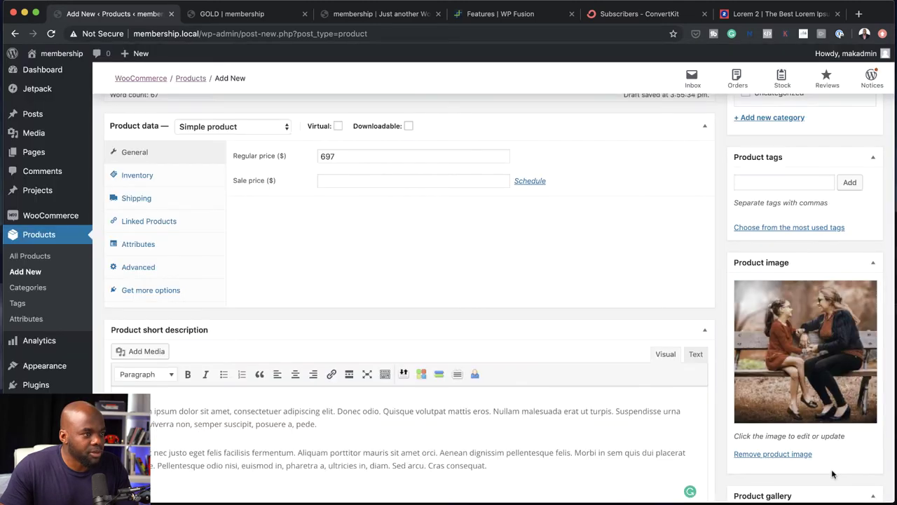
- Review the BRONZE product's details and publish it
{"action": "scroll", "coordinate": [832, 474], "scroll_direction": "down", "scroll_amount": 1}
{"action": "scroll", "coordinate": [579, 351], "scroll_direction": "up", "scroll_amount": 5}
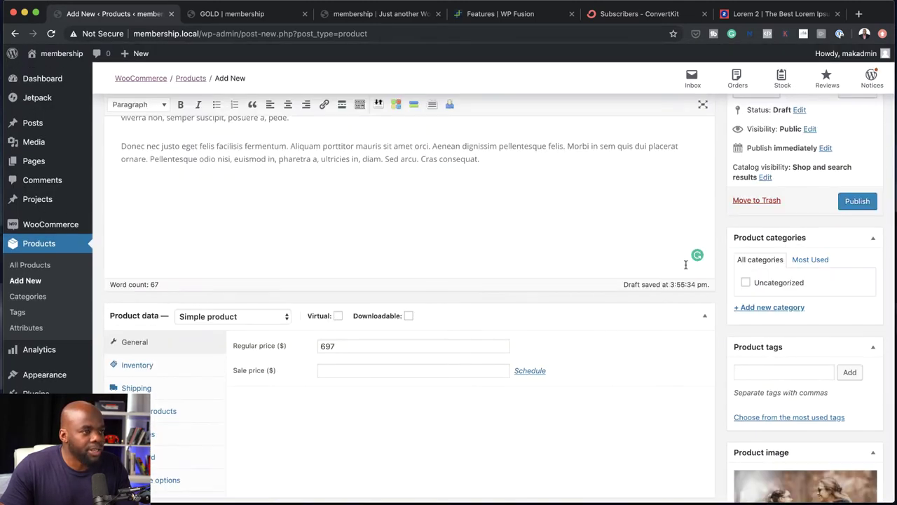
{"action": "scroll", "coordinate": [659, 351], "scroll_direction": "up", "scroll_amount": 4}
{"action": "scroll", "coordinate": [654, 393], "scroll_direction": "down", "scroll_amount": 4}
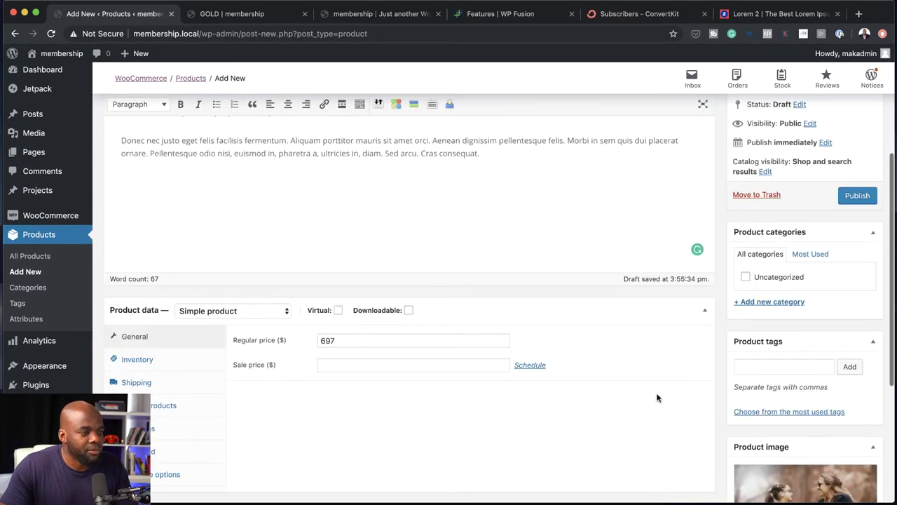
{"action": "scroll", "coordinate": [661, 409], "scroll_direction": "up", "scroll_amount": 3}
{"action": "left_click", "coordinate": [858, 360]}
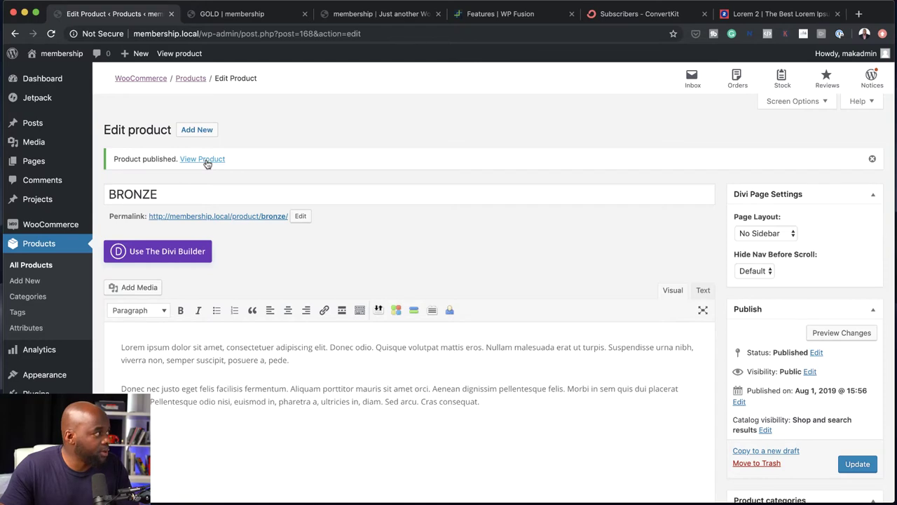
- Open the published BRONZE product page in a new tab, copy its URL and look over the page
{"action": "left_click", "coordinate": [204, 160], "text": "super"}
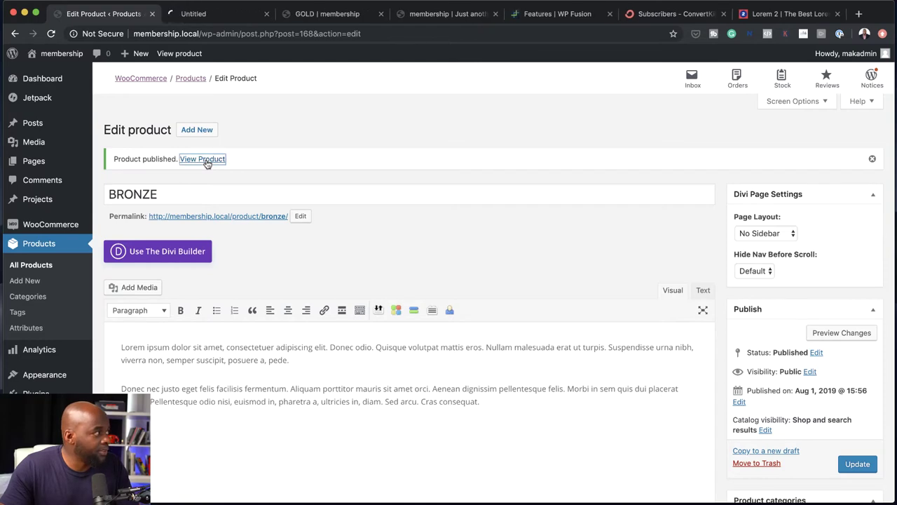
{"action": "left_click", "coordinate": [240, 16]}
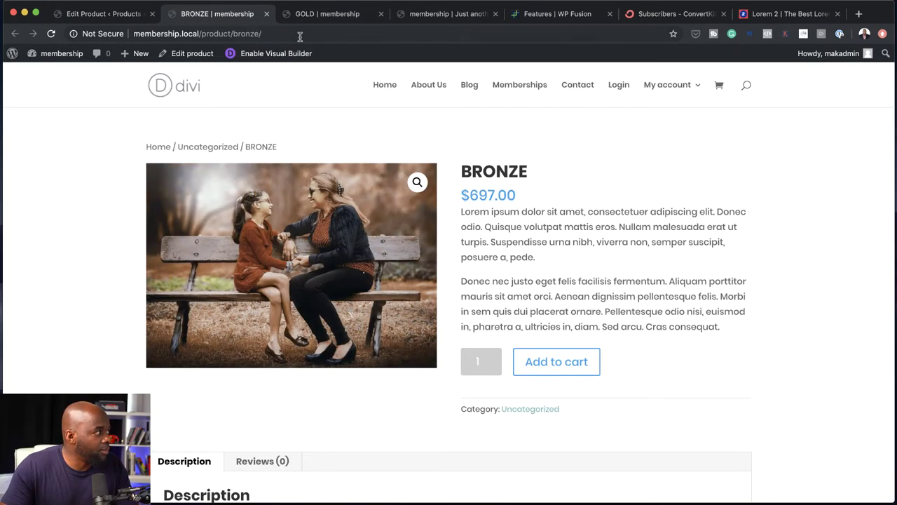
{"action": "left_click", "coordinate": [298, 35]}
{"action": "key", "text": "super+c"}
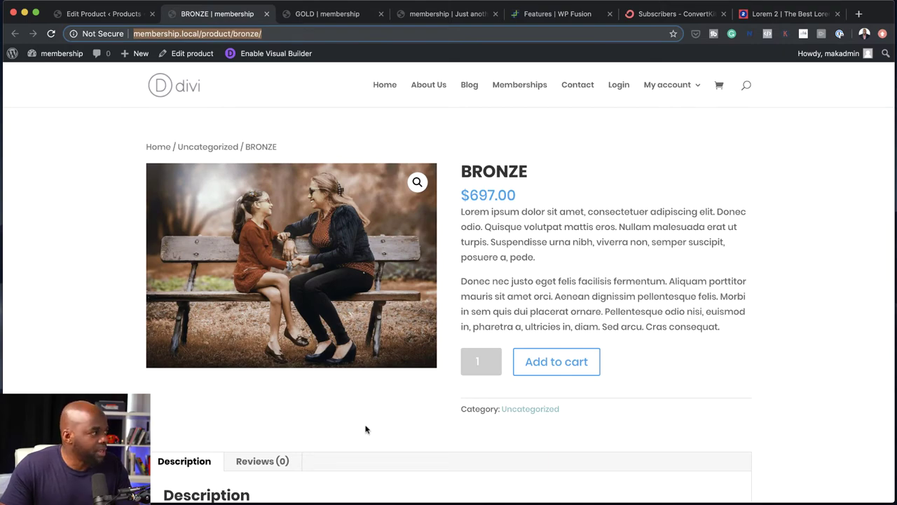
{"action": "scroll", "coordinate": [617, 449], "scroll_direction": "down", "scroll_amount": 10}
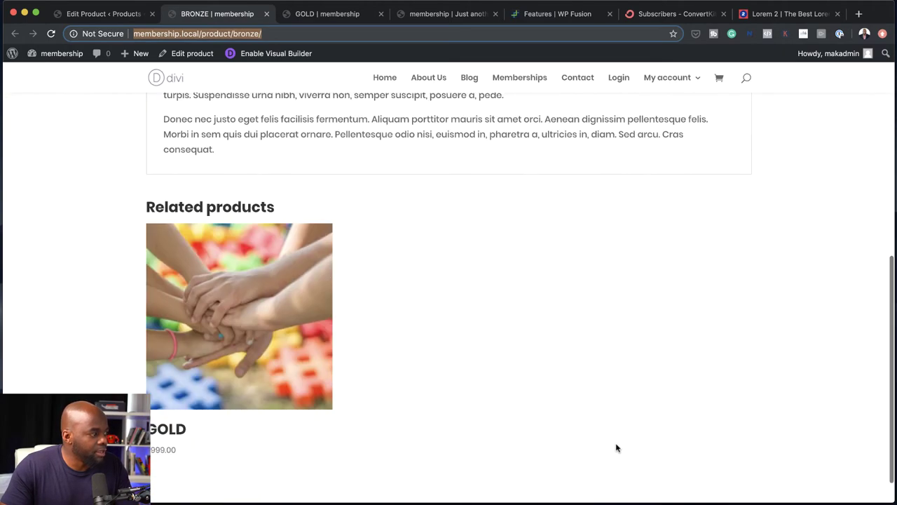
{"action": "scroll", "coordinate": [617, 449], "scroll_direction": "up", "scroll_amount": 10}
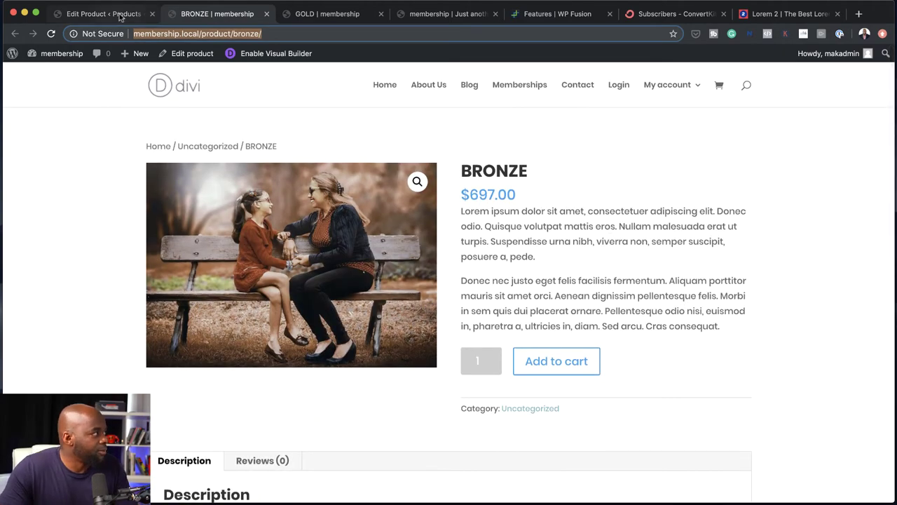
- In the Divi builder, link the Bronze Membership GET STARTED button to membership.local/product/bronze/, and close the GOLD and BRONZE product pages
{"action": "left_click", "coordinate": [377, 14]}
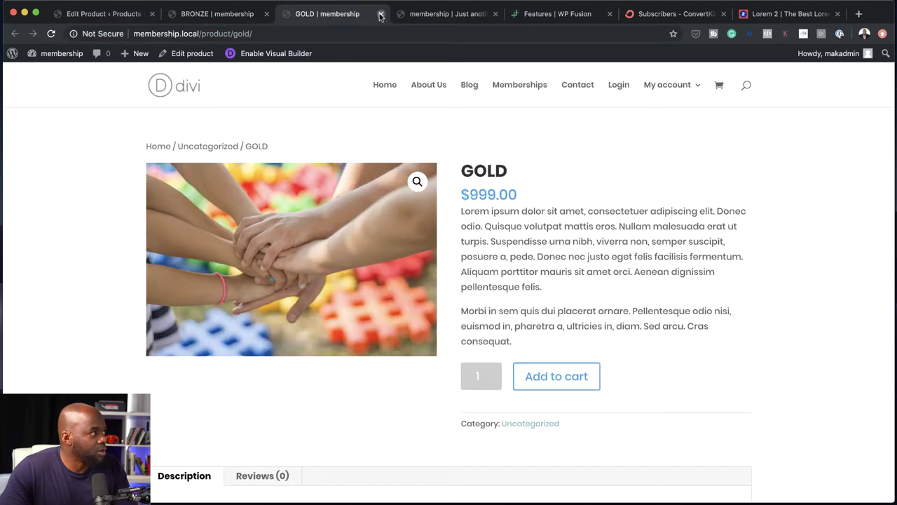
{"action": "left_click", "coordinate": [381, 14]}
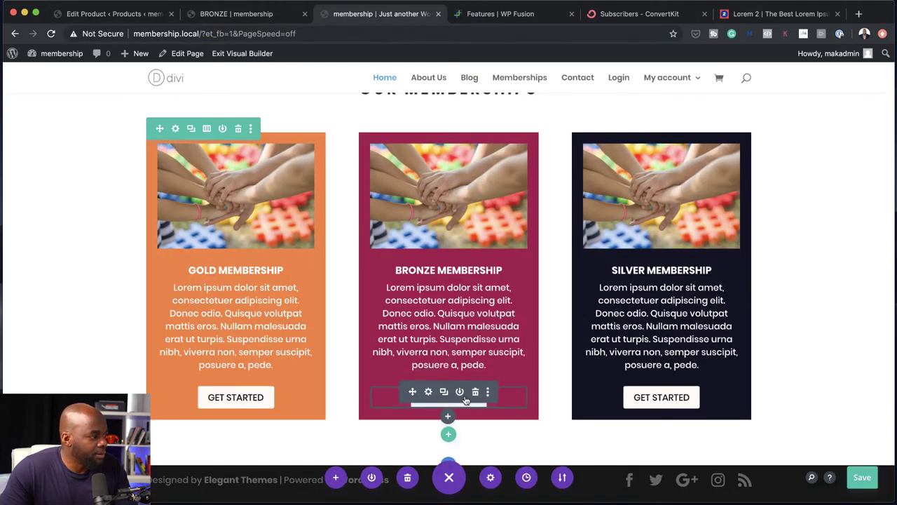
{"action": "left_click", "coordinate": [429, 393]}
{"action": "left_click", "coordinate": [57, 230]}
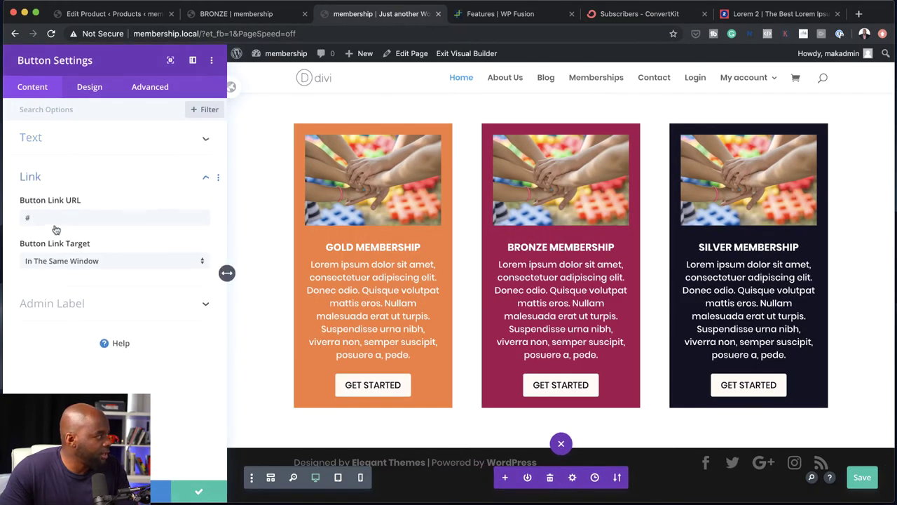
{"action": "left_click", "coordinate": [53, 217]}
{"action": "key", "text": "super+v"}
{"action": "left_click", "coordinate": [201, 490]}
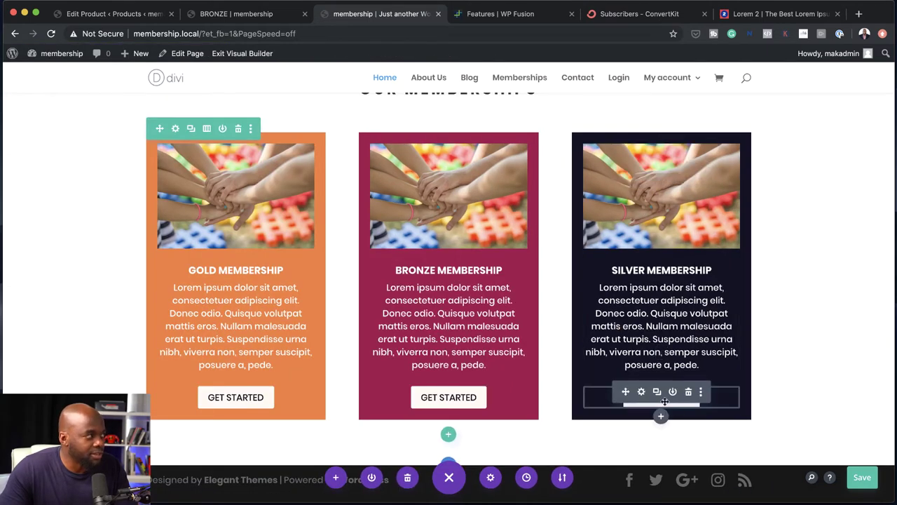
{"action": "left_click", "coordinate": [298, 14]}
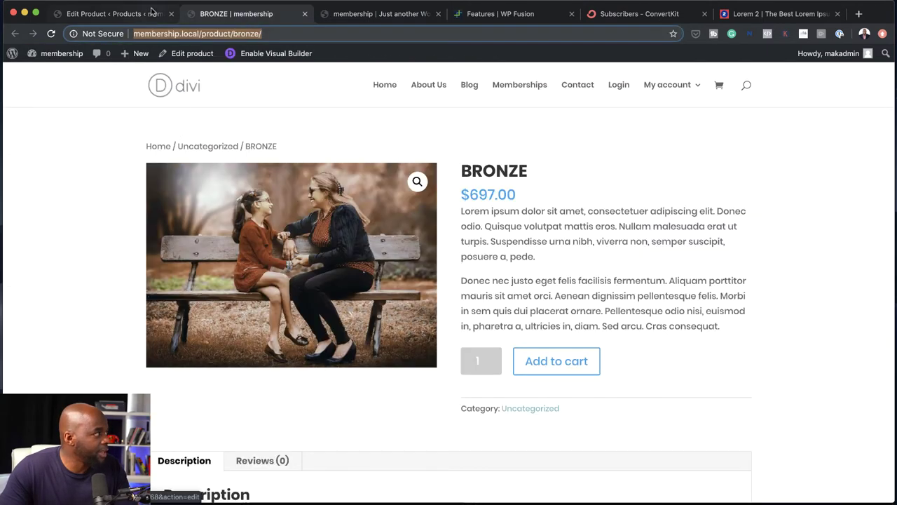
{"action": "left_click", "coordinate": [305, 14]}
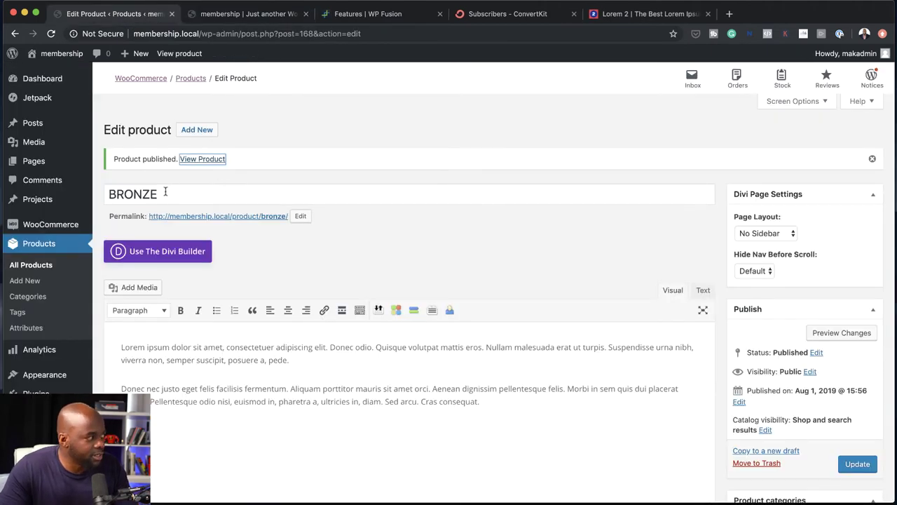
- Create a new product named SILVER and fill its description and short description with lorem ipsum placeholder text
{"action": "left_click", "coordinate": [190, 134]}
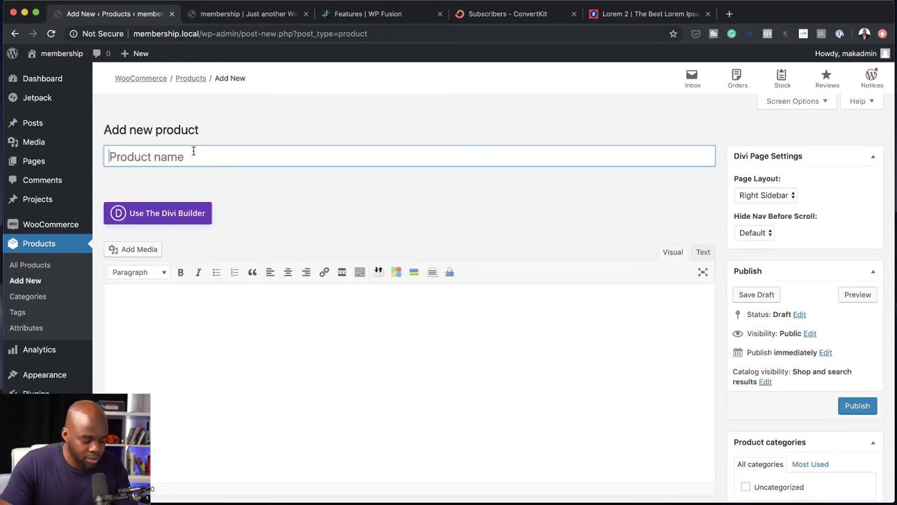
{"action": "type", "text": "SILVER"}
{"action": "left_click", "coordinate": [309, 315]}
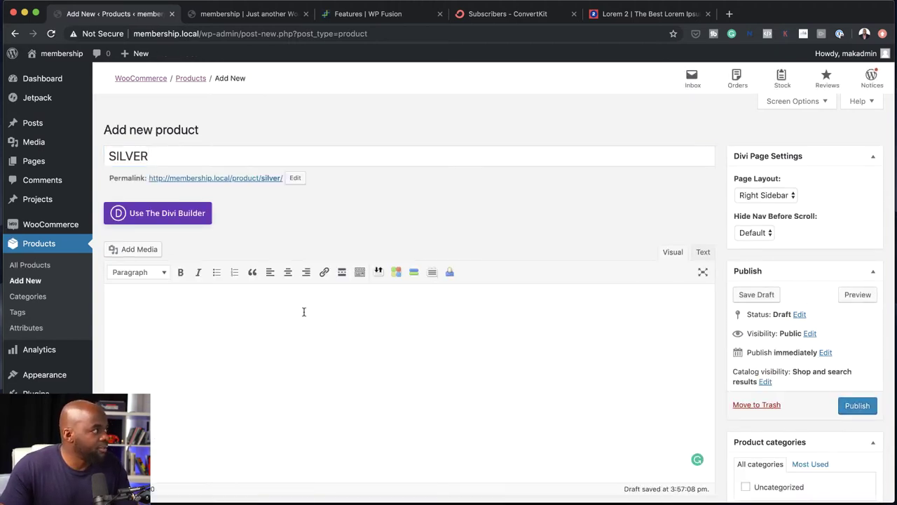
{"action": "key", "text": "super+v"}
{"action": "scroll", "coordinate": [175, 351], "scroll_direction": "down", "scroll_amount": 10}
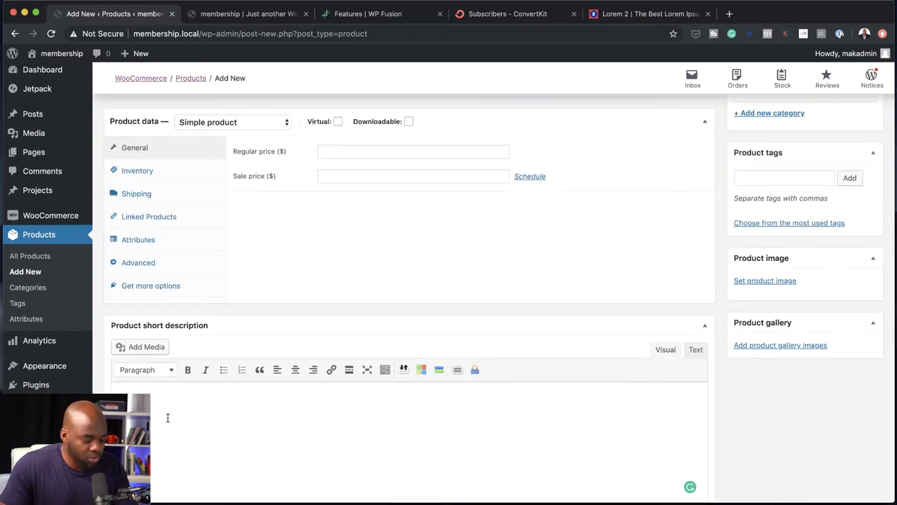
{"action": "type", "text": "Lorem ipsum dolor sit amet, consectetuer adipiscing elit. Donec odio. Quisque volutpat mattis eros. Nullam malesuada erat ut turpis. Suspendisse urna nibh, viverra non, semper suscipit, posuere a, pede.  Donec nec justo eget felis facilisis fermentum. Aliquam porttitor mauris sit amet orci. Aenean dignissim pellentesque felis.  Morbi in sem quis dui placerat ornare. Pellentesque odio nisi, euismod in, pharetra a, ultricies in, diam. Sed arcu. Cras consequat."}
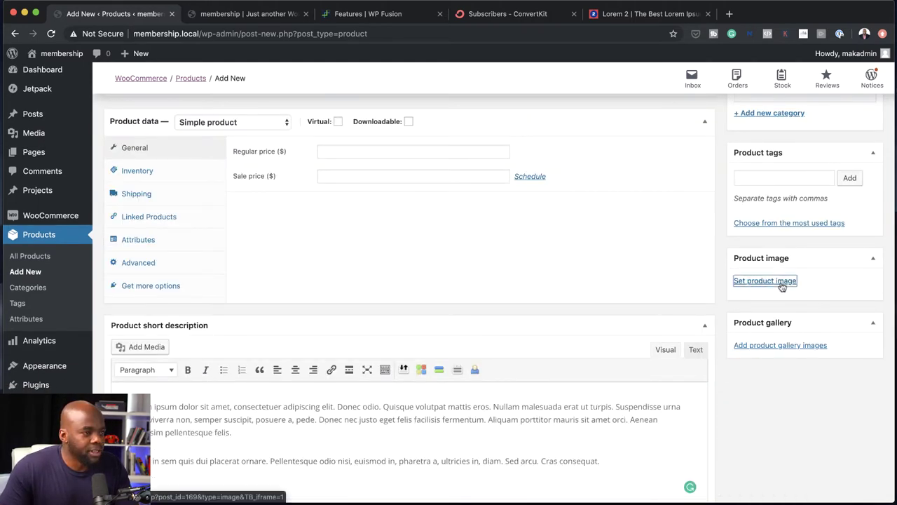
- Set the product image to couple-863456_1920.jpg, the sunset couple picture from the media library
{"action": "left_click", "coordinate": [765, 281]}
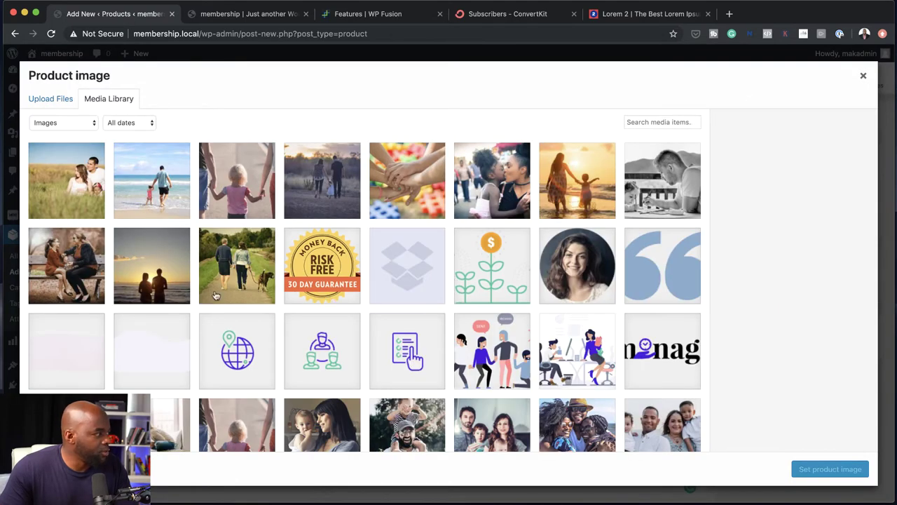
{"action": "left_click", "coordinate": [166, 284]}
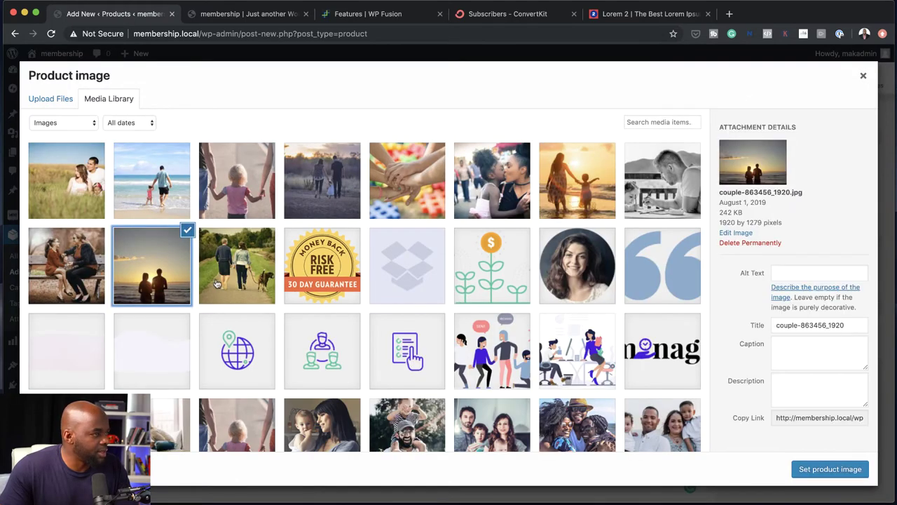
{"action": "left_click", "coordinate": [830, 469]}
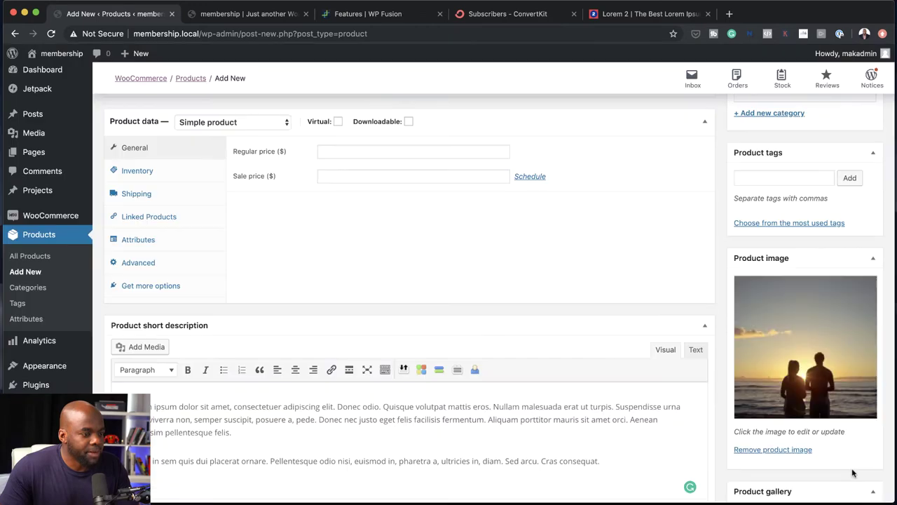
- Set the product's page layout to No Sidebar and publish the product
{"action": "scroll", "coordinate": [783, 182], "scroll_direction": "up", "scroll_amount": 15}
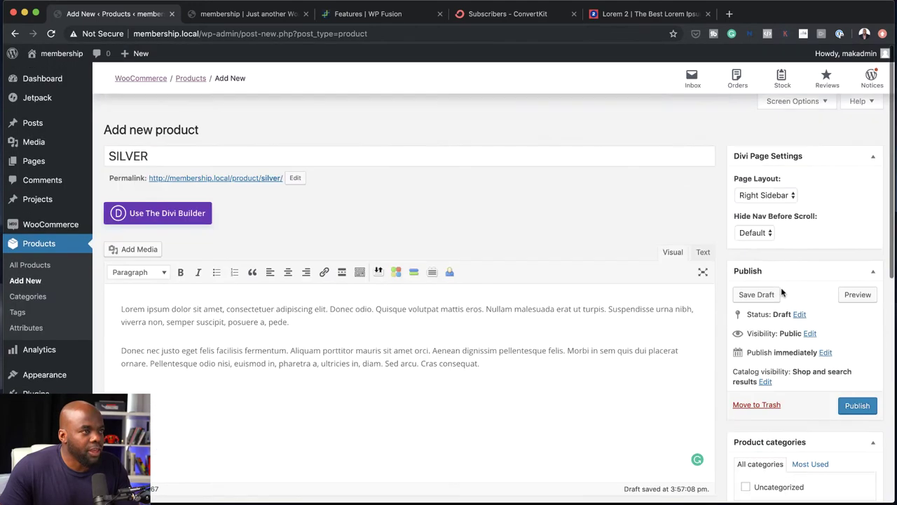
{"action": "left_click", "coordinate": [778, 194]}
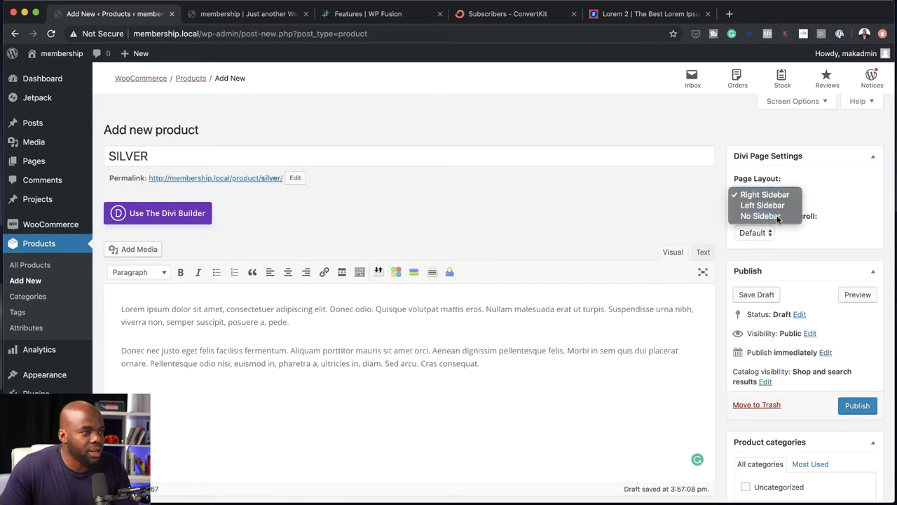
{"action": "left_click", "coordinate": [771, 217]}
{"action": "left_click", "coordinate": [862, 408]}
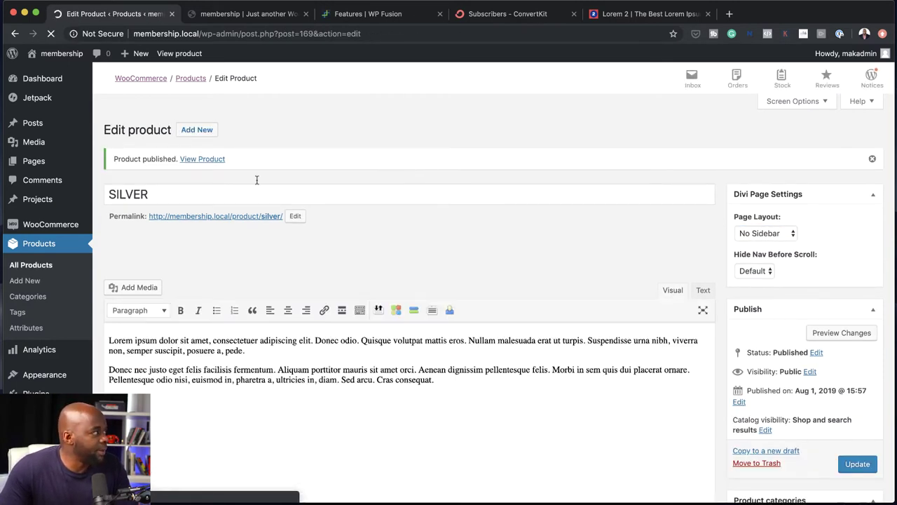
- Open the published SILVER product page separately, review its content and related products, and copy its web address
{"action": "left_click", "coordinate": [202, 159], "text": "super"}
{"action": "left_click", "coordinate": [241, 16]}
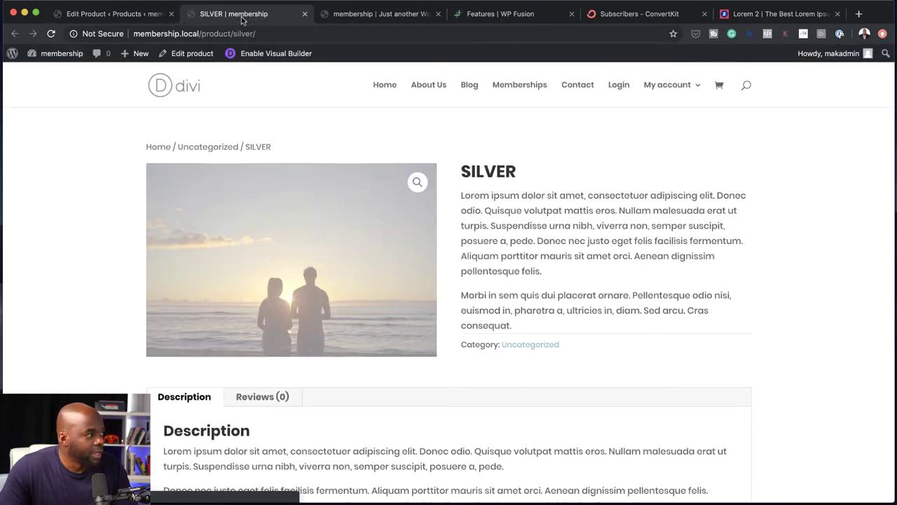
{"action": "scroll", "coordinate": [89, 308], "scroll_direction": "down", "scroll_amount": 3}
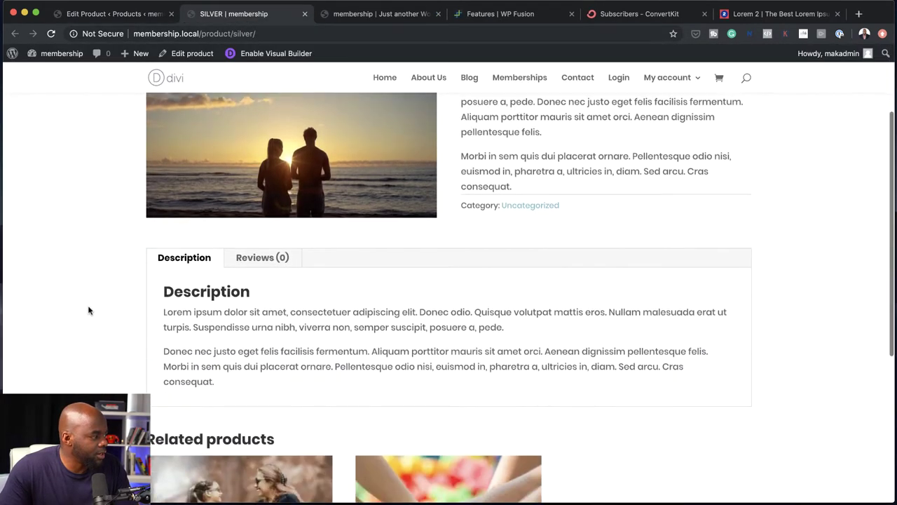
{"action": "scroll", "coordinate": [89, 310], "scroll_direction": "down", "scroll_amount": 5}
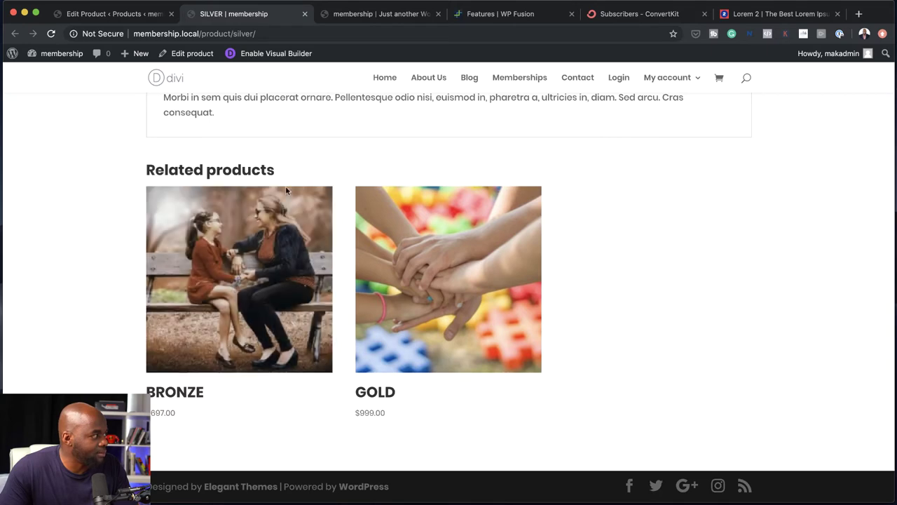
{"action": "scroll", "coordinate": [66, 362], "scroll_direction": "up", "scroll_amount": 10}
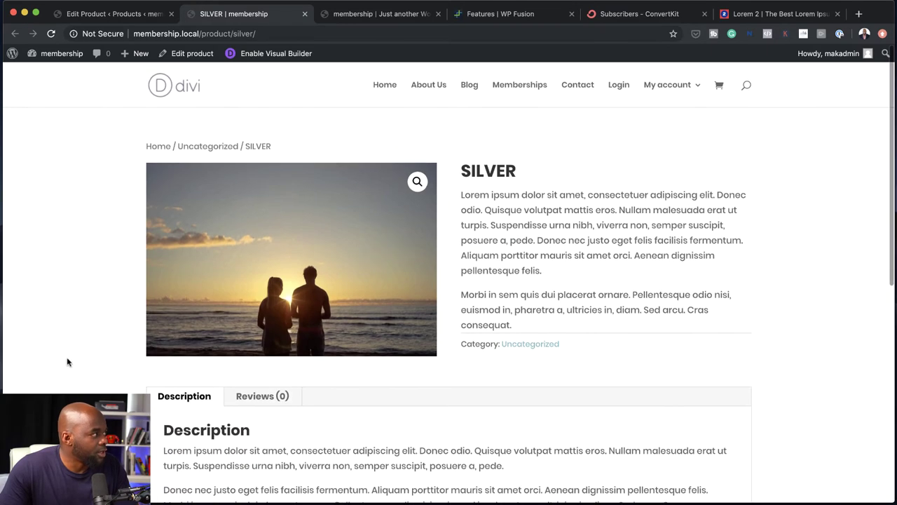
{"action": "left_click", "coordinate": [271, 33]}
{"action": "key", "text": "super+c"}
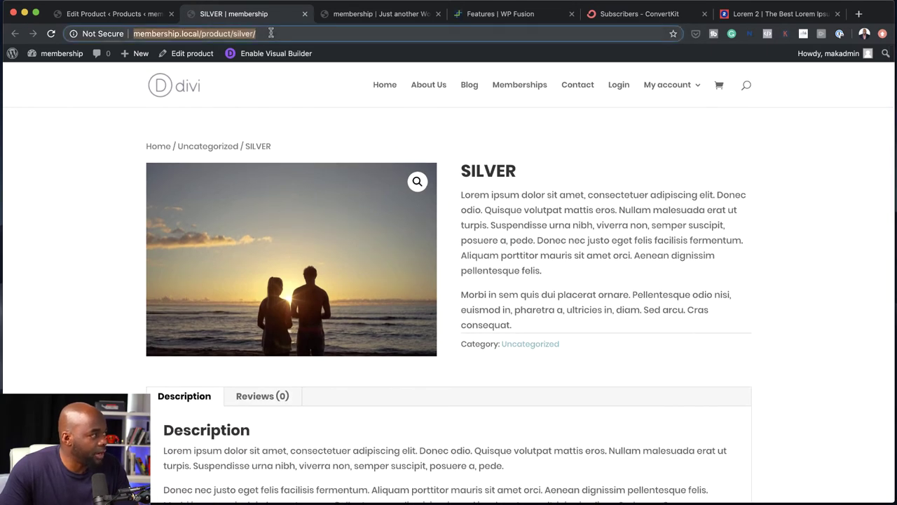
{"action": "left_click", "coordinate": [133, 14]}
{"action": "left_click", "coordinate": [386, 16]}
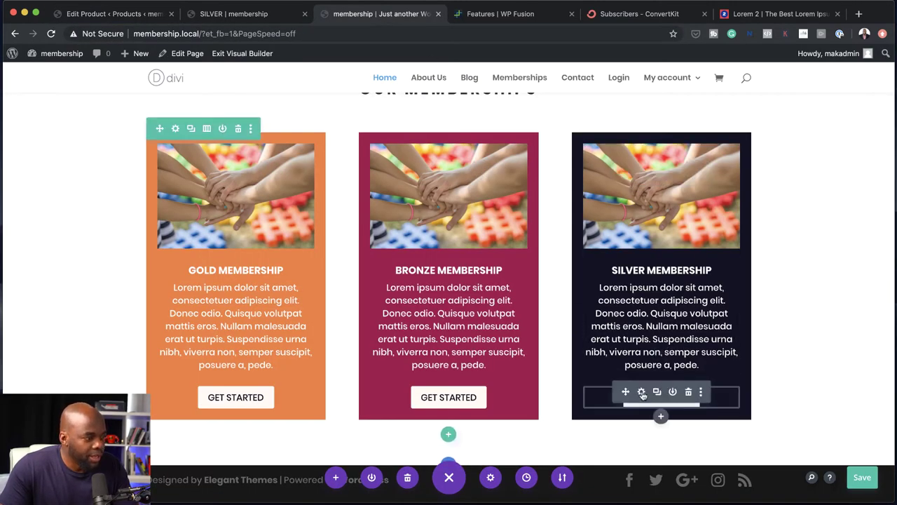
{"action": "left_click", "coordinate": [642, 392]}
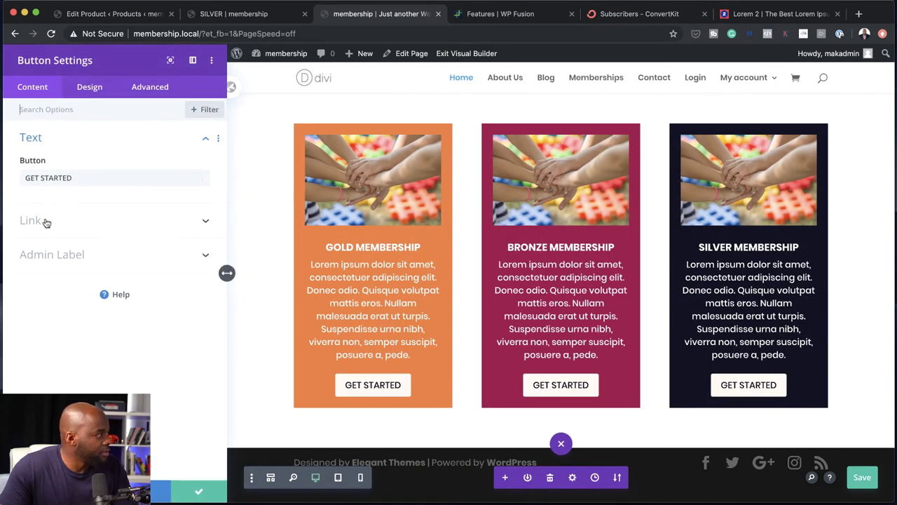
{"action": "left_click", "coordinate": [46, 223]}
{"action": "double_click", "coordinate": [55, 219]}
{"action": "key", "text": "super+v"}
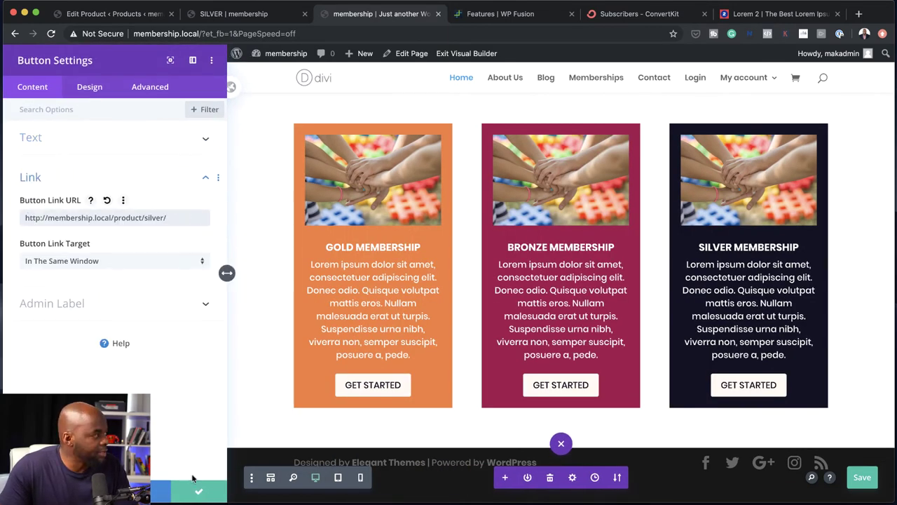
{"action": "left_click", "coordinate": [201, 492]}
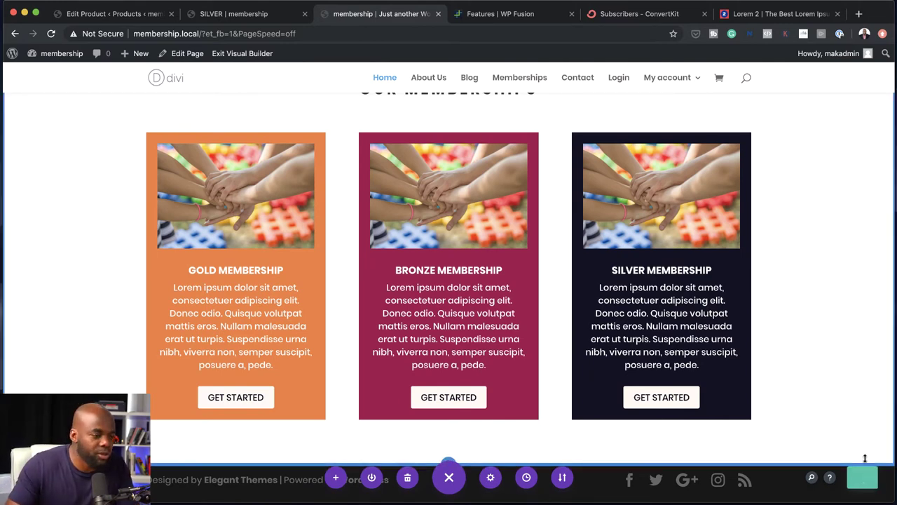
- Exit the visual builder and open the GOLD product page from the Our Memberships section of the home page
{"action": "left_click", "coordinate": [244, 54]}
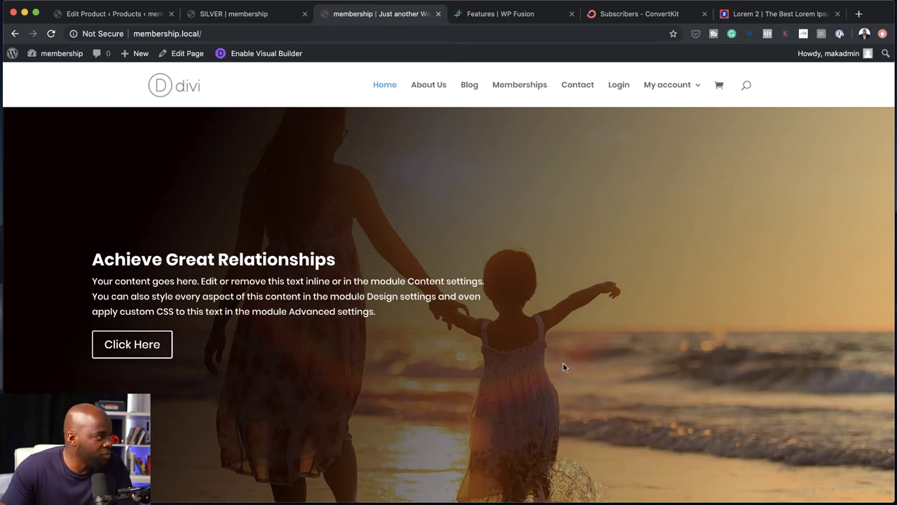
{"action": "scroll", "coordinate": [563, 362], "scroll_direction": "down", "scroll_amount": 5}
{"action": "scroll", "coordinate": [563, 365], "scroll_direction": "down", "scroll_amount": 3}
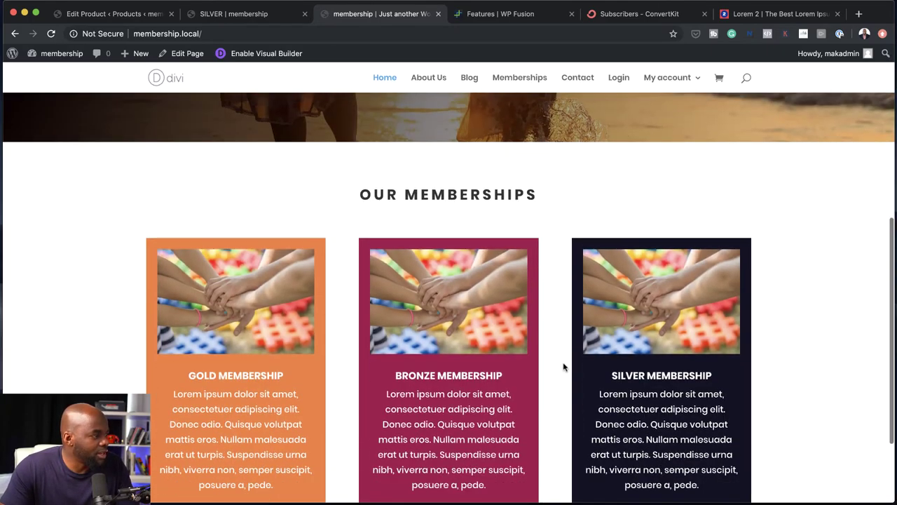
{"action": "scroll", "coordinate": [809, 357], "scroll_direction": "down", "scroll_amount": 3}
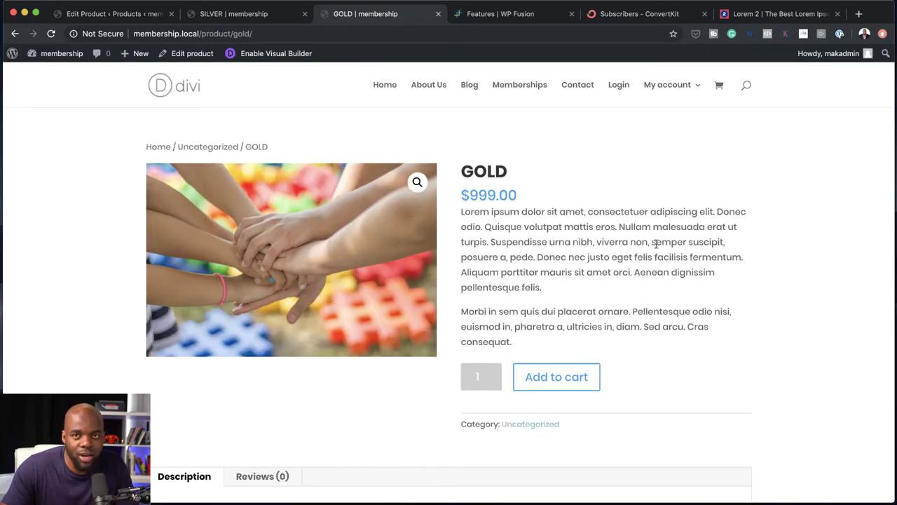
- Add the GOLD product to the cart and review the cart page with its checkout options
{"action": "left_click", "coordinate": [552, 383]}
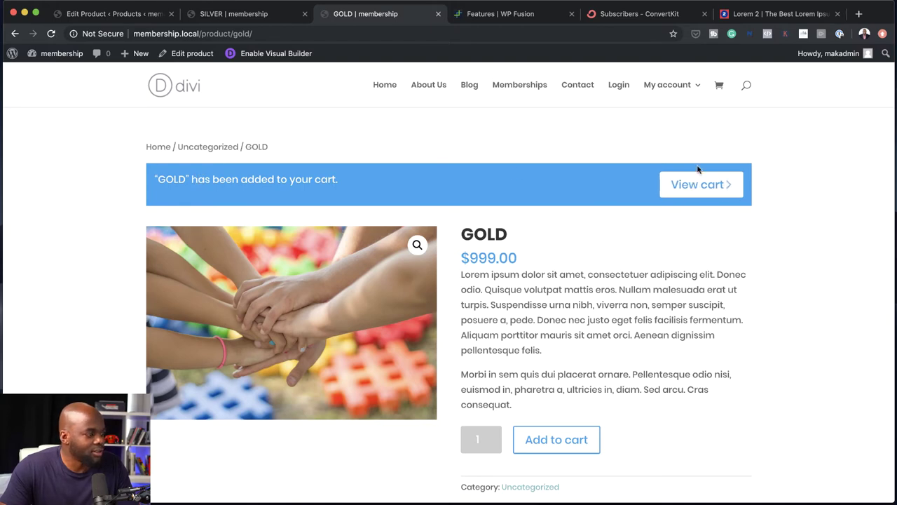
{"action": "scroll", "coordinate": [693, 307], "scroll_direction": "down", "scroll_amount": 1}
{"action": "scroll", "coordinate": [693, 307], "scroll_direction": "down", "scroll_amount": 5}
{"action": "scroll", "coordinate": [693, 309], "scroll_direction": "up", "scroll_amount": 5}
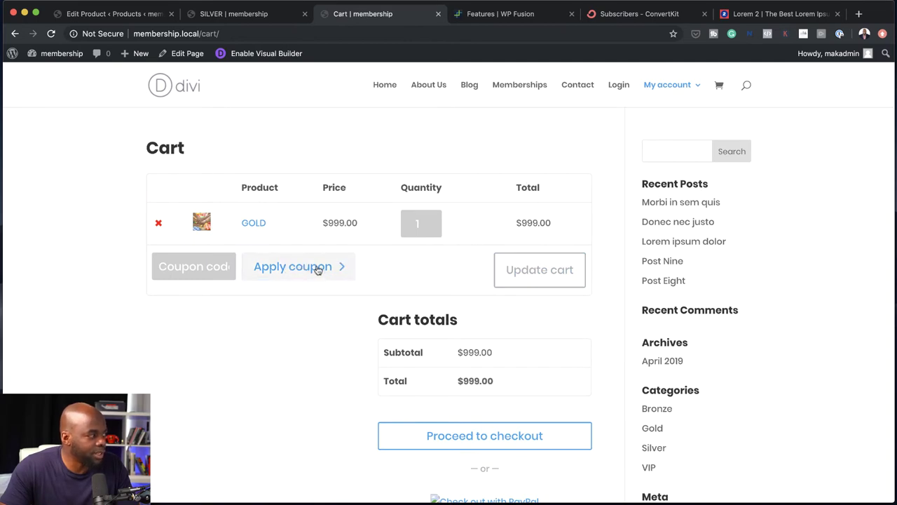
{"action": "scroll", "coordinate": [334, 355], "scroll_direction": "down", "scroll_amount": 3}
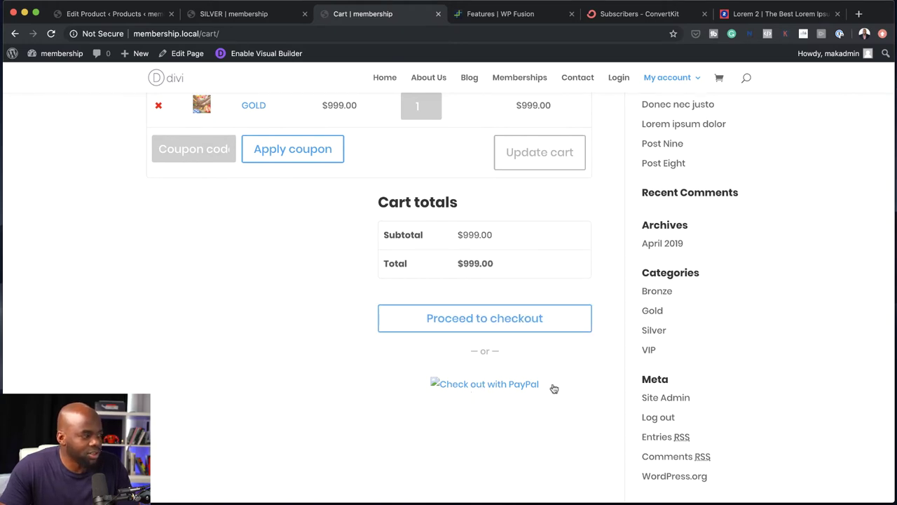
{"action": "scroll", "coordinate": [335, 326], "scroll_direction": "up", "scroll_amount": 3}
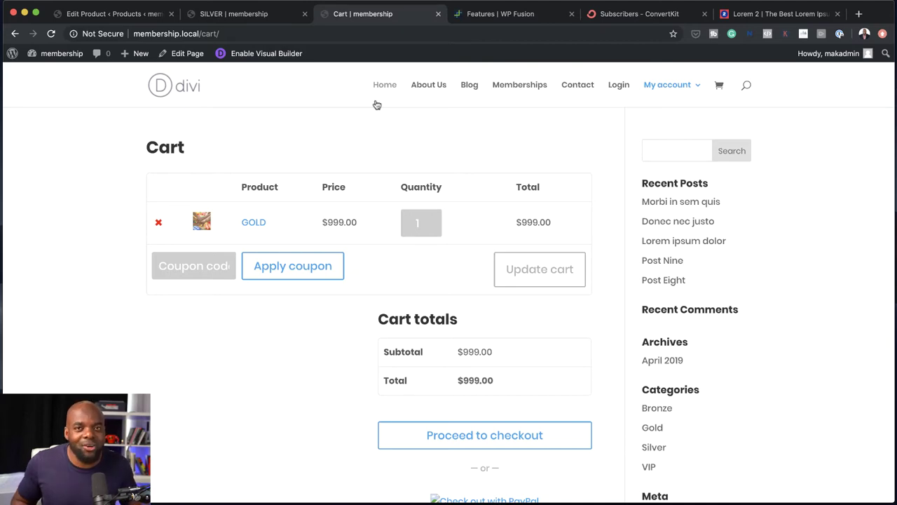
- Review the supported CRMs on the WP Fusion site and download WP Fusion 3.25.1 from the account's downloads
{"action": "left_click", "coordinate": [516, 14]}
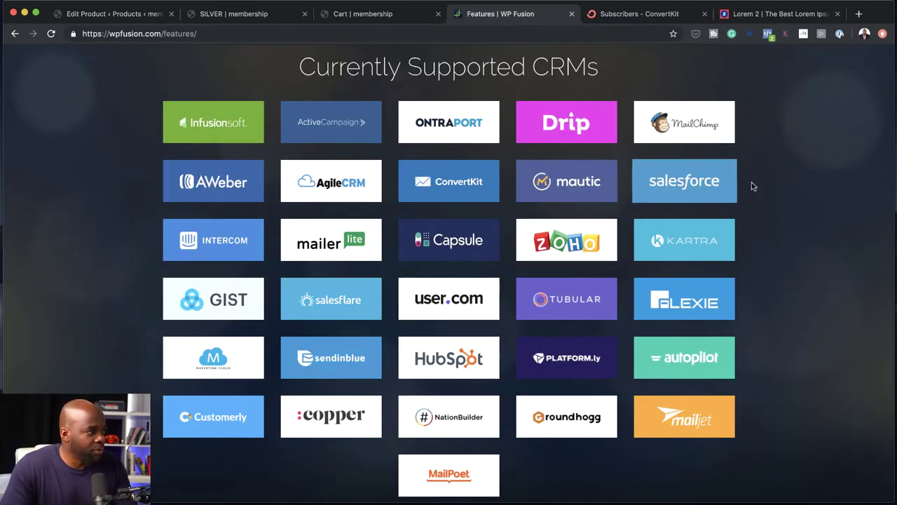
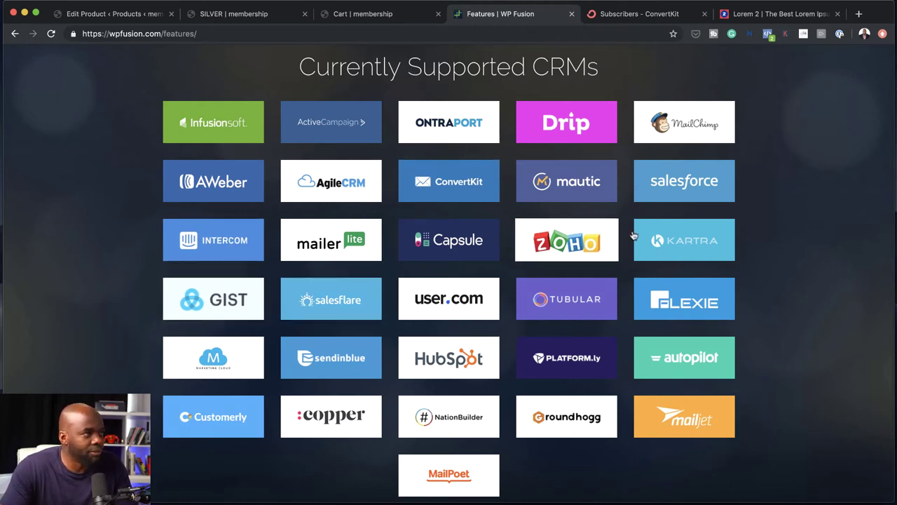
{"action": "scroll", "coordinate": [765, 269], "scroll_direction": "up", "scroll_amount": 6}
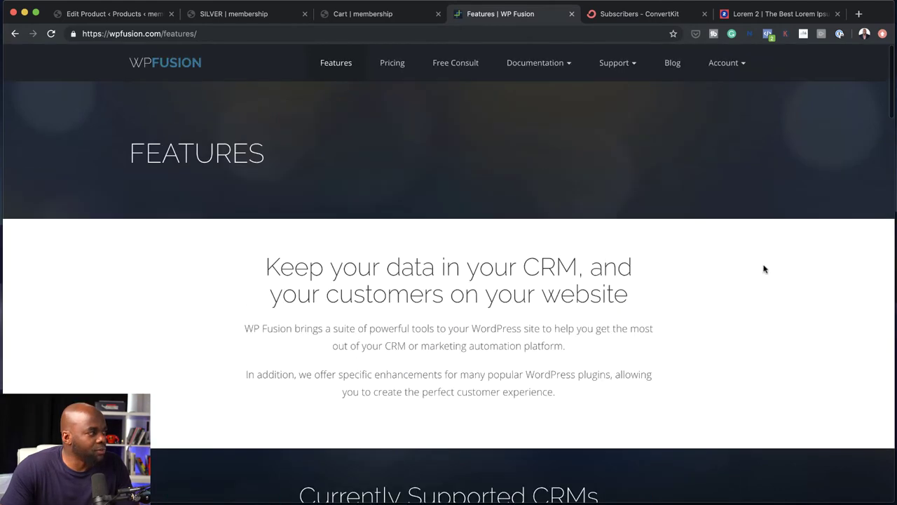
{"action": "mouse_move", "coordinate": [736, 67]}
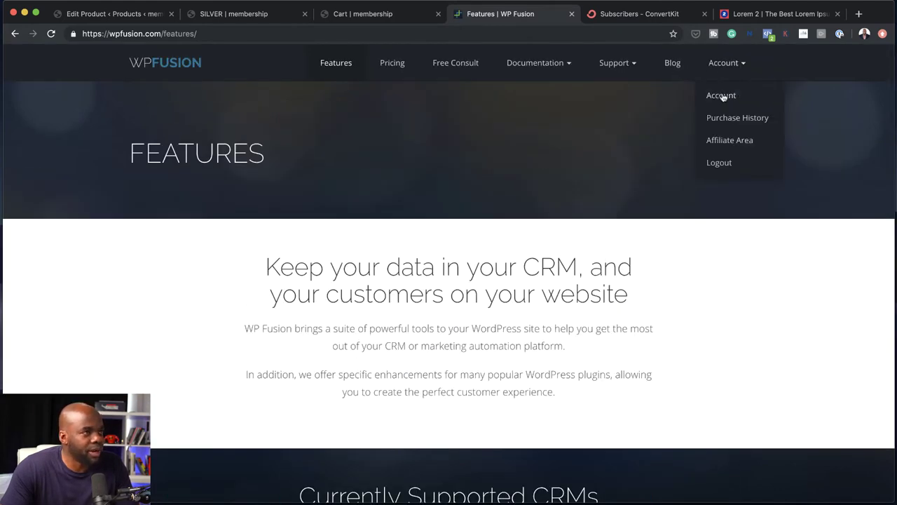
{"action": "left_click", "coordinate": [723, 97]}
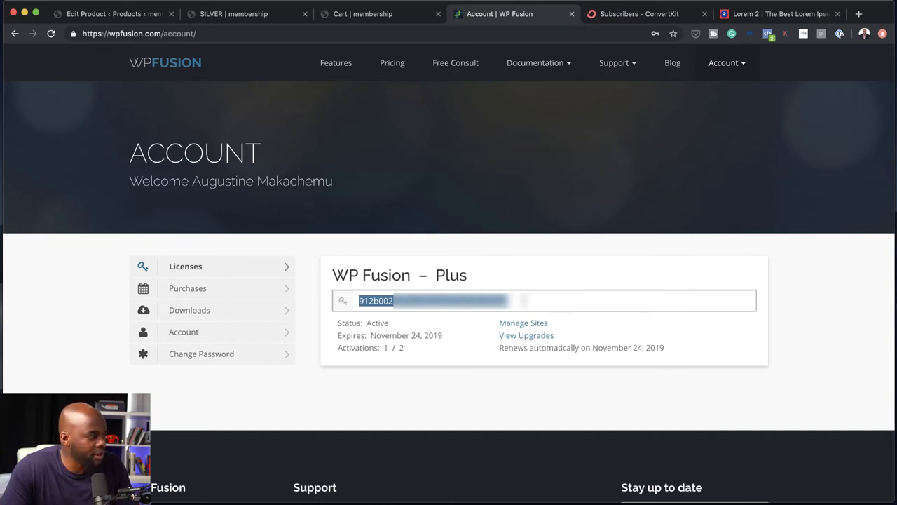
{"action": "left_click", "coordinate": [190, 310]}
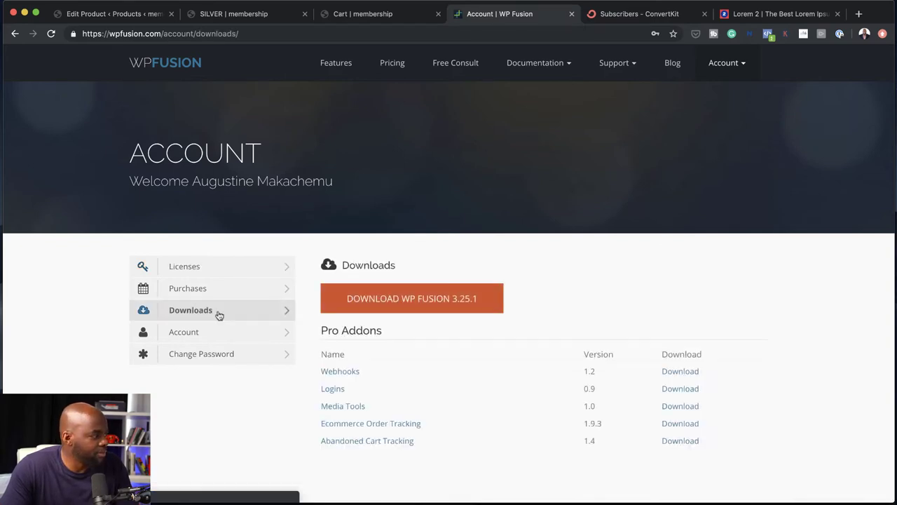
{"action": "left_click", "coordinate": [430, 300]}
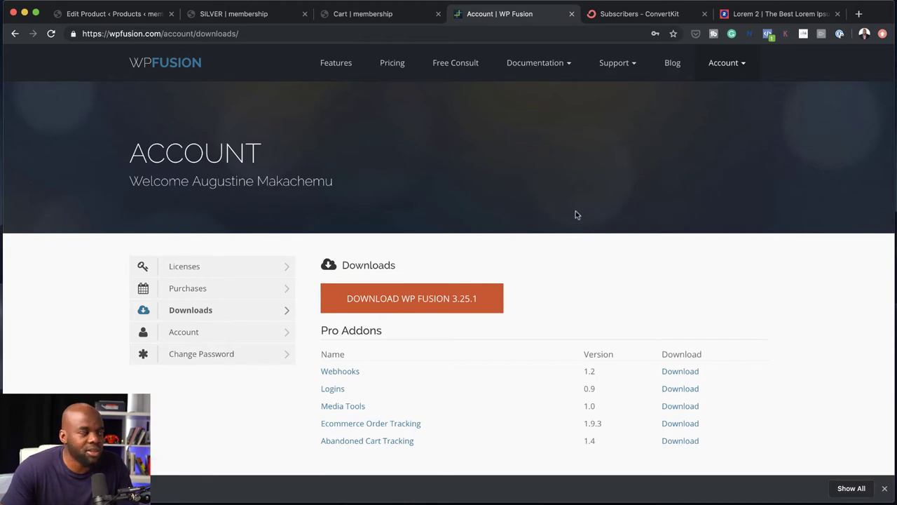
- Look at the WP Fusion pricing plans
{"action": "left_click", "coordinate": [393, 63]}
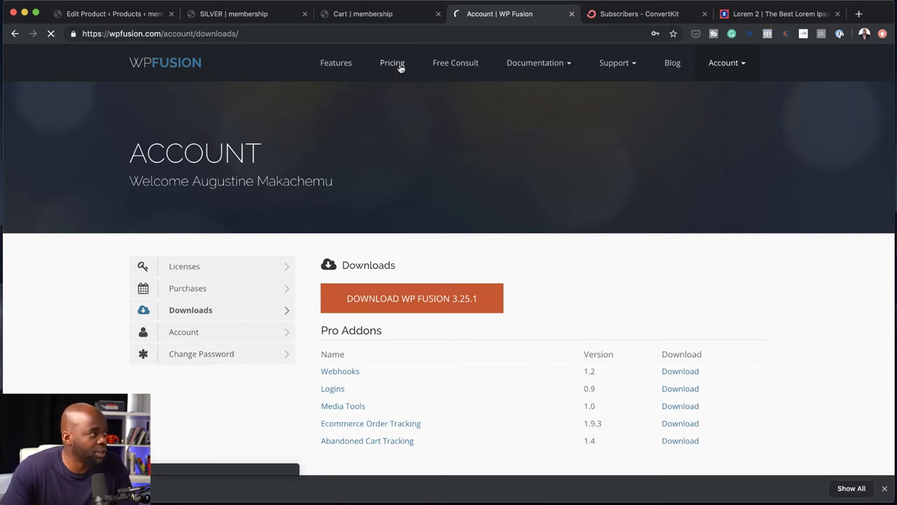
{"action": "scroll", "coordinate": [826, 345], "scroll_direction": "down", "scroll_amount": 3}
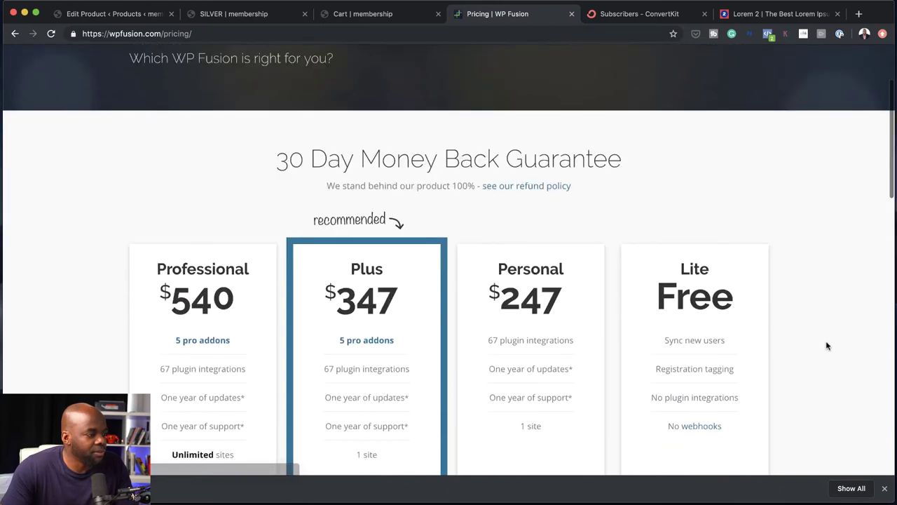
- Back in the WordPress admin, upload wp-fusion-3.25.1.zip as a new plugin, then install and activate it
{"action": "scroll", "coordinate": [826, 345], "scroll_direction": "down", "scroll_amount": 1}
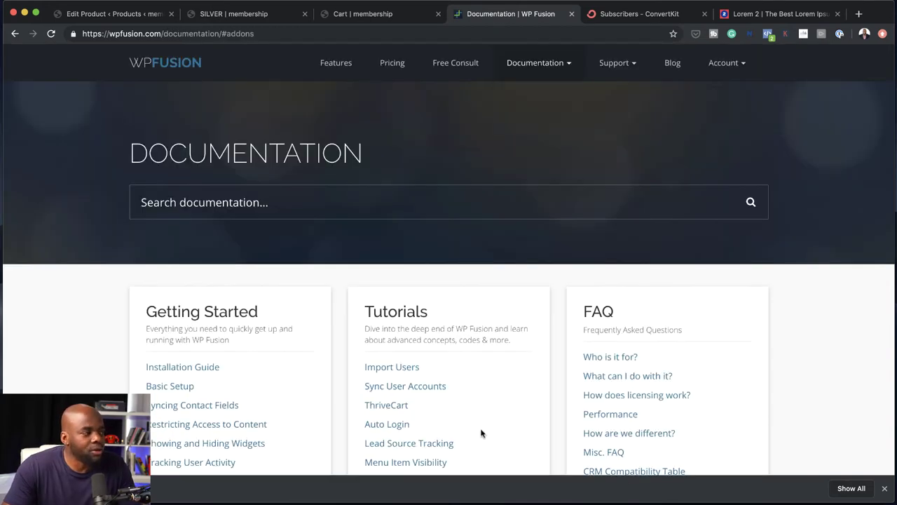
{"action": "left_click", "coordinate": [128, 17]}
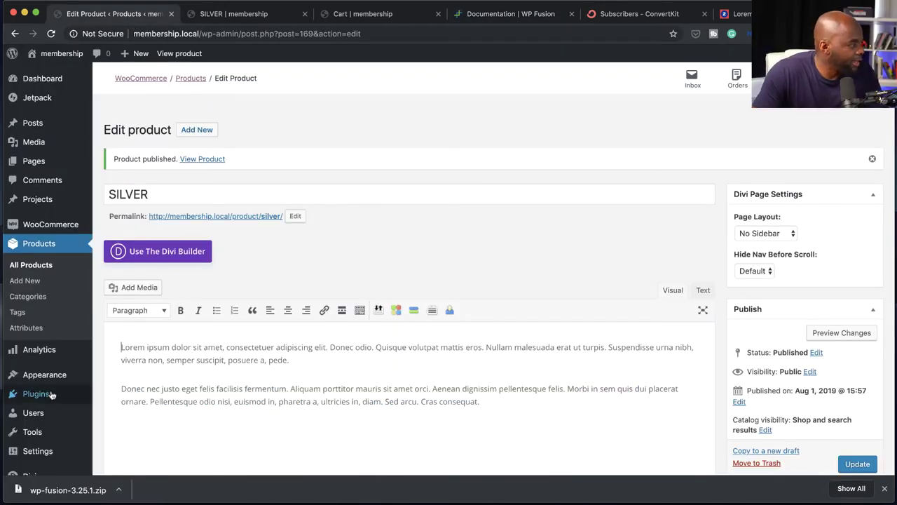
{"action": "mouse_move", "coordinate": [50, 395]}
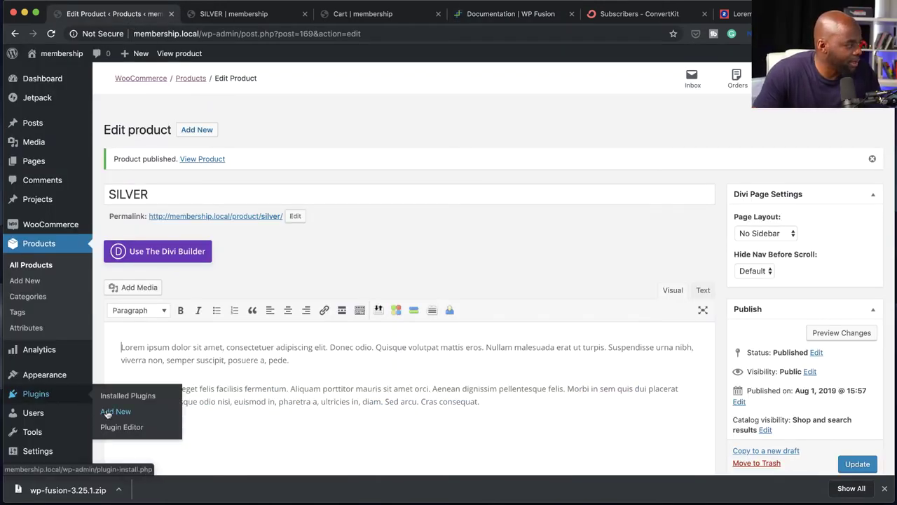
{"action": "left_click", "coordinate": [107, 413]}
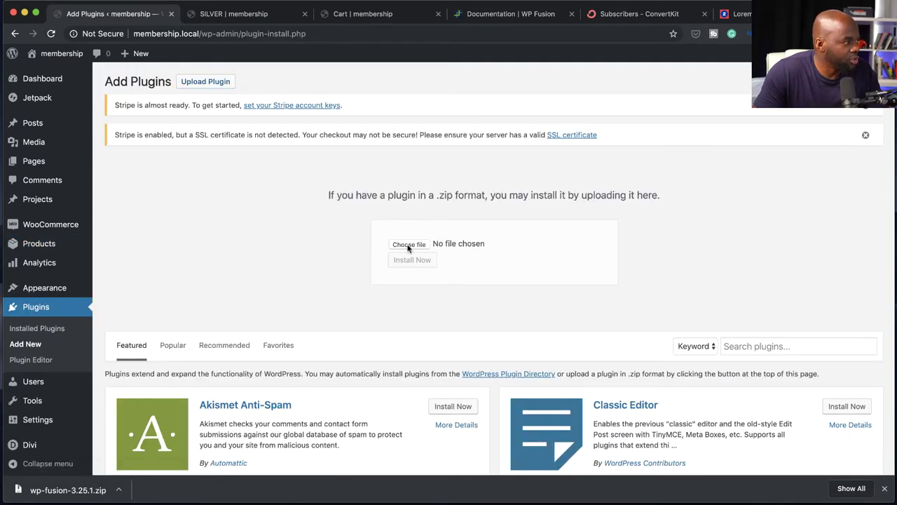
{"action": "left_click", "coordinate": [394, 244]}
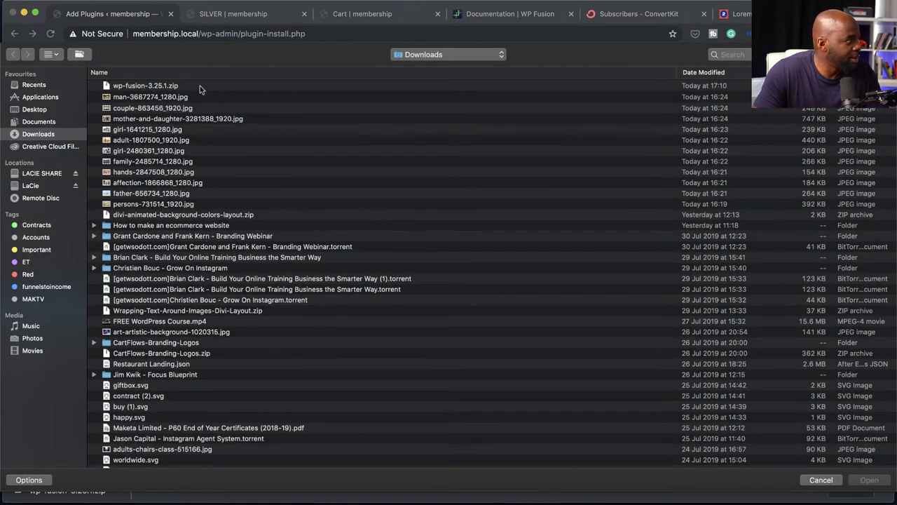
{"action": "double_click", "coordinate": [194, 88]}
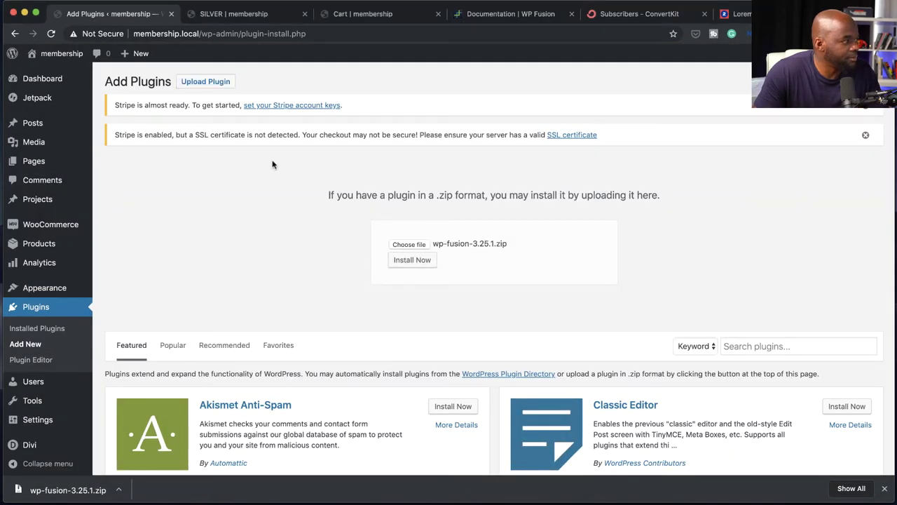
{"action": "left_click", "coordinate": [425, 260]}
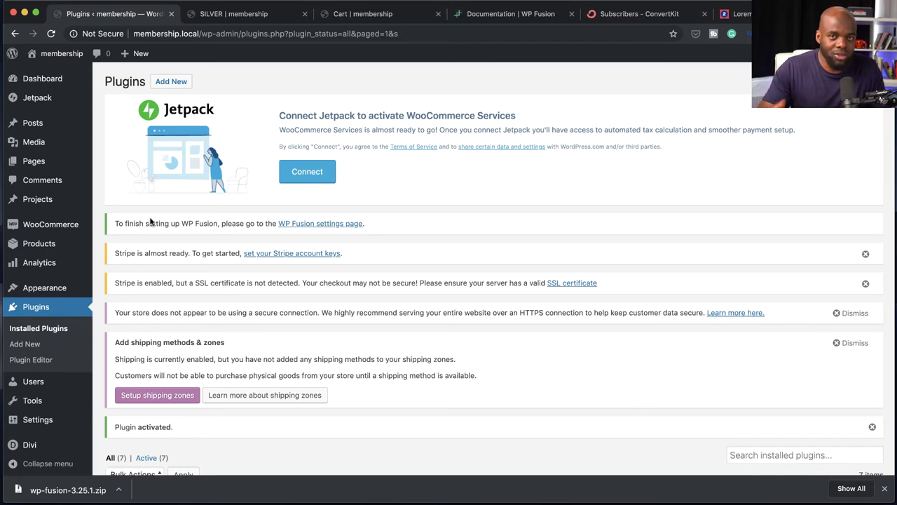
- Dismiss the shipping methods notice and open the WP Fusion setup page through the plugin's license activation link
{"action": "left_click", "coordinate": [840, 346]}
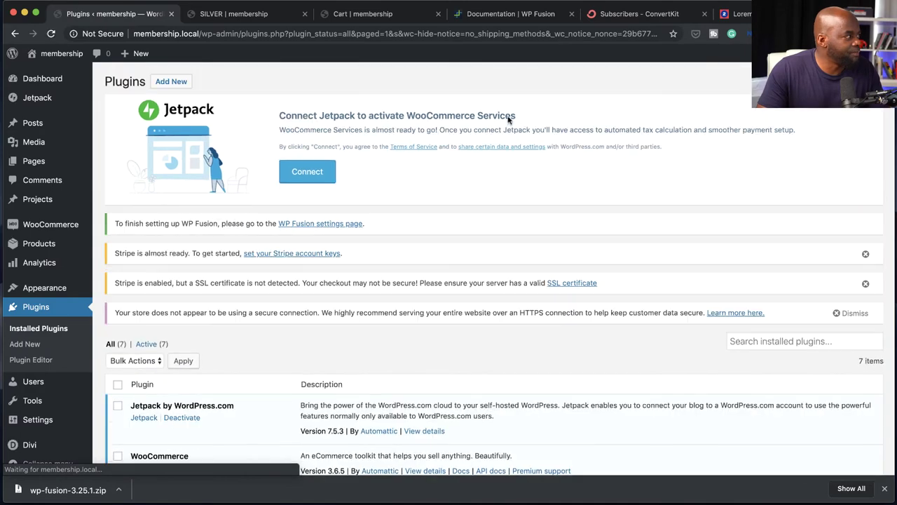
{"action": "scroll", "coordinate": [813, 282], "scroll_direction": "down", "scroll_amount": 2}
{"action": "scroll", "coordinate": [813, 283], "scroll_direction": "down", "scroll_amount": 5}
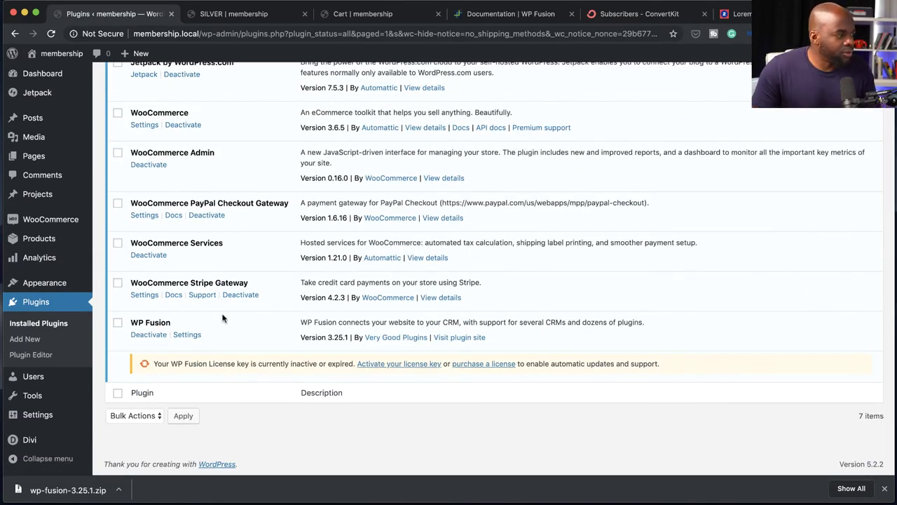
{"action": "left_click", "coordinate": [398, 364]}
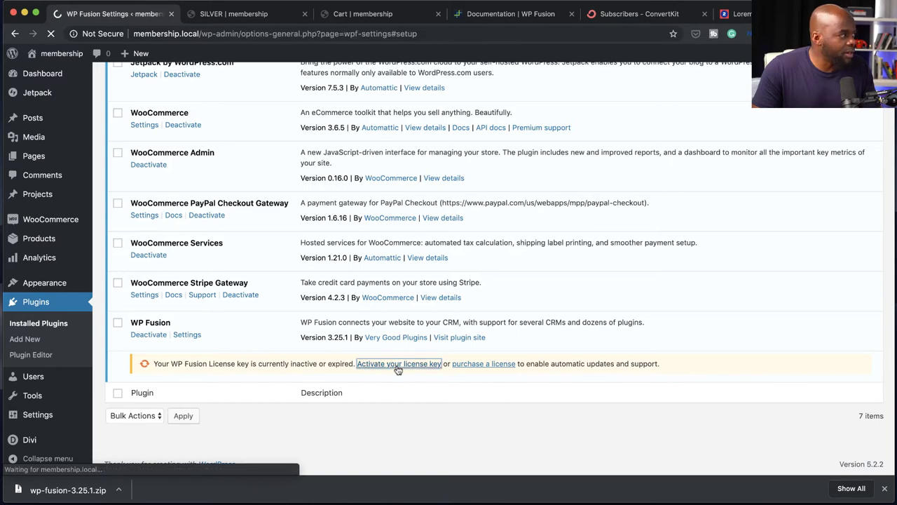
{"action": "scroll", "coordinate": [394, 370], "scroll_direction": "down", "scroll_amount": 2}
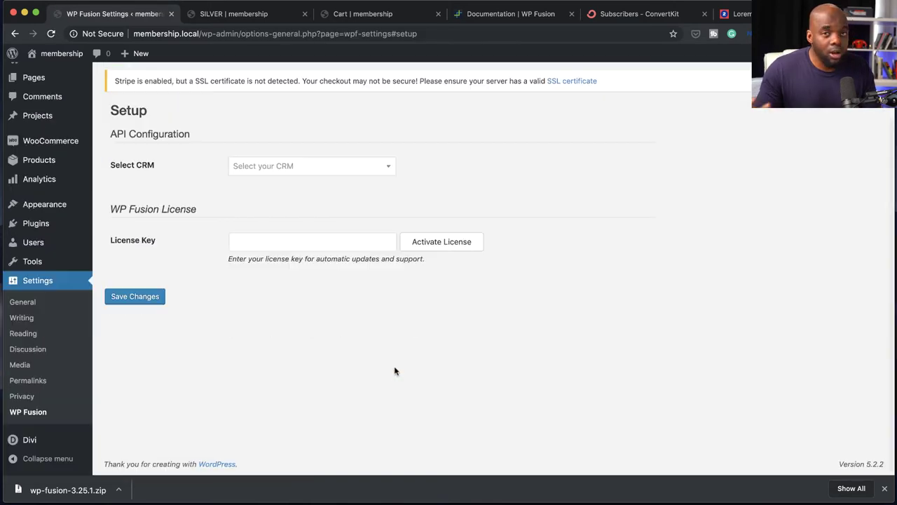
- Paste the WP Fusion license key and select ConvertKit as the CRM
{"action": "left_click", "coordinate": [289, 245]}
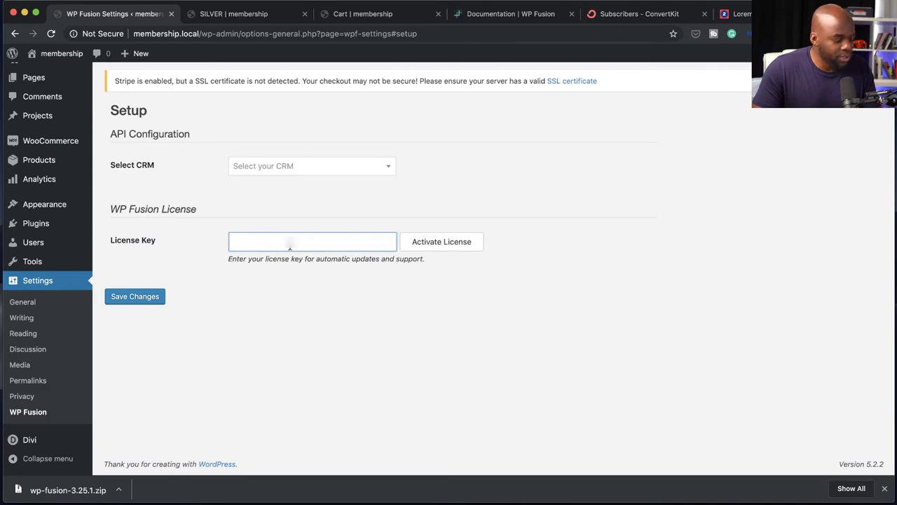
{"action": "key", "text": "super+v"}
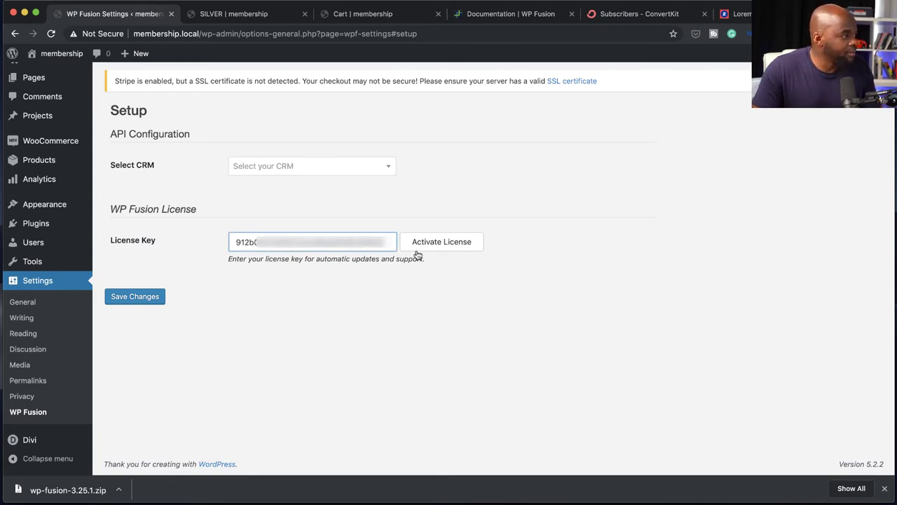
{"action": "left_click", "coordinate": [335, 172]}
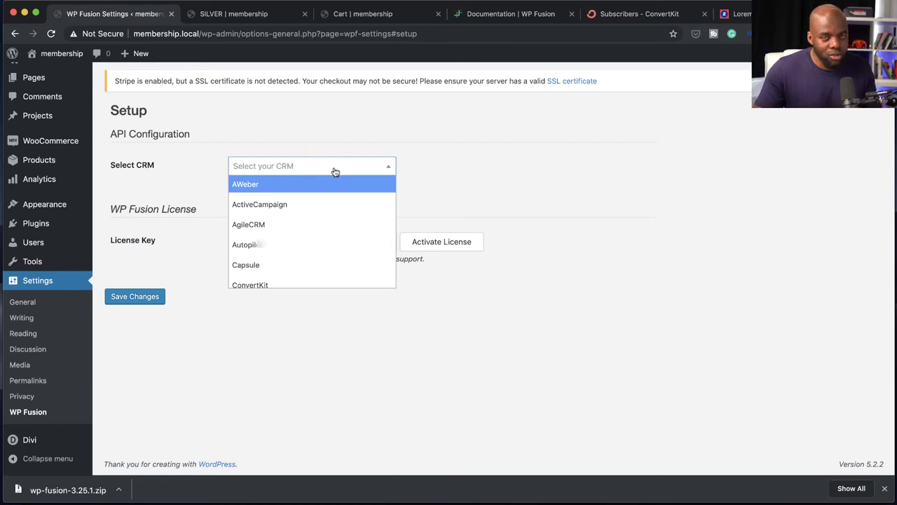
{"action": "scroll", "coordinate": [339, 260], "scroll_direction": "down", "scroll_amount": 1}
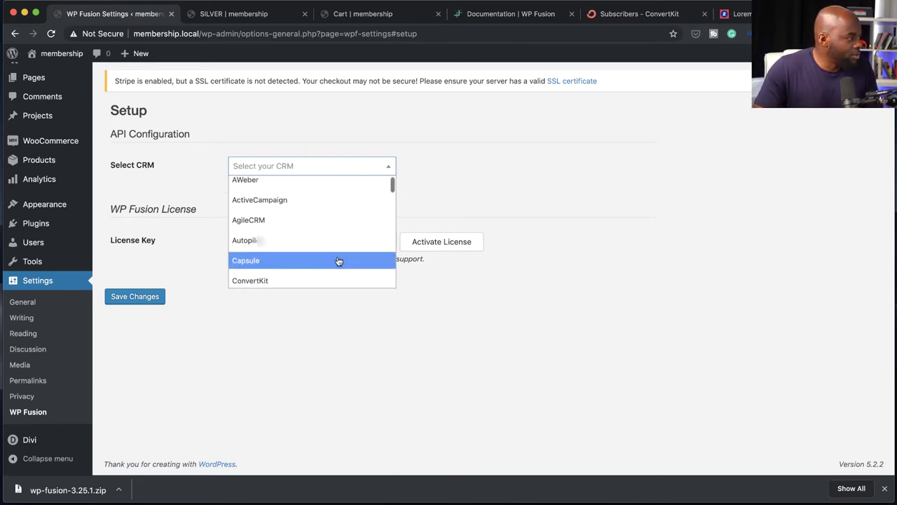
{"action": "left_click", "coordinate": [263, 279]}
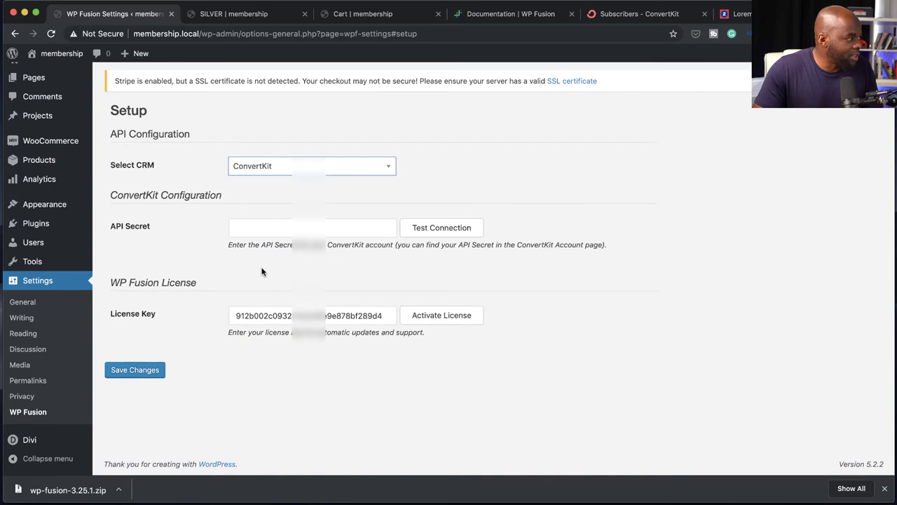
- Fill in the ConvertKit API secret with the saved entry and test the connection
{"action": "left_click", "coordinate": [284, 226]}
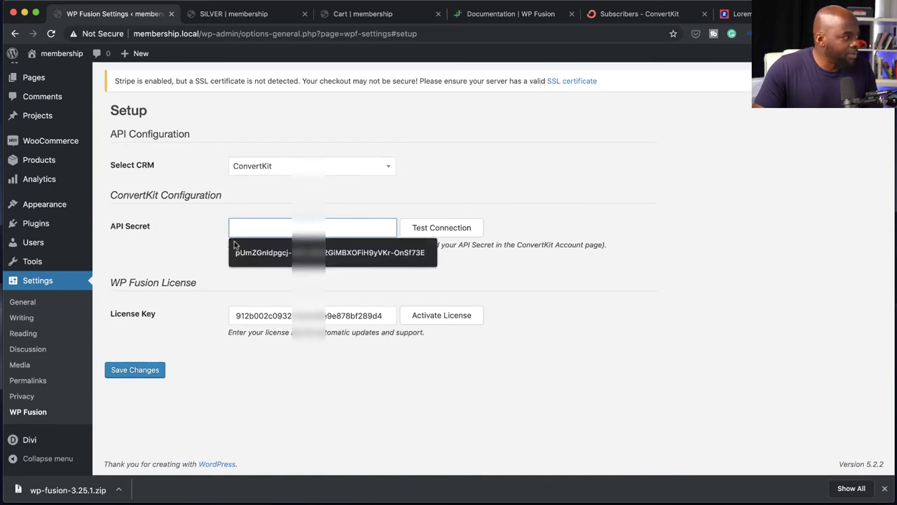
{"action": "left_click", "coordinate": [267, 253]}
{"action": "left_click", "coordinate": [440, 231]}
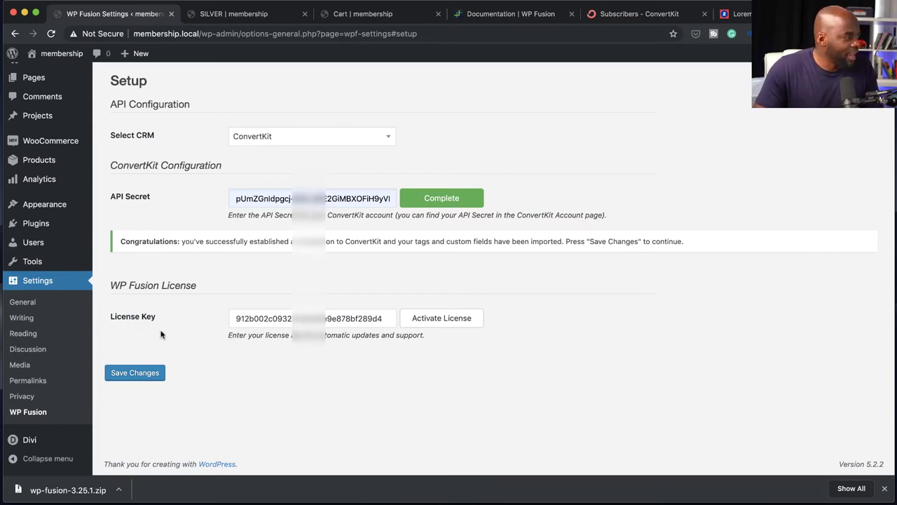
- Activate the WP Fusion license, save the setup changes and dismiss the browser's downloads bar
{"action": "left_click", "coordinate": [456, 318]}
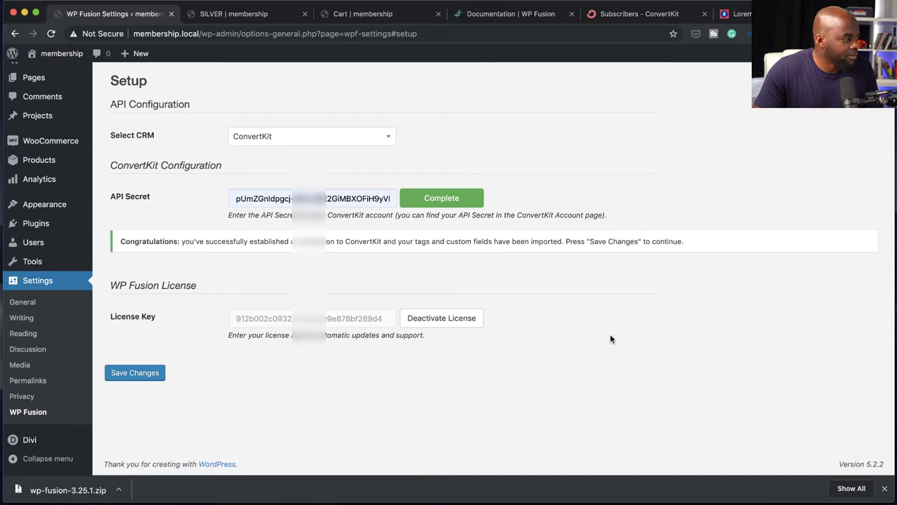
{"action": "left_click", "coordinate": [148, 377]}
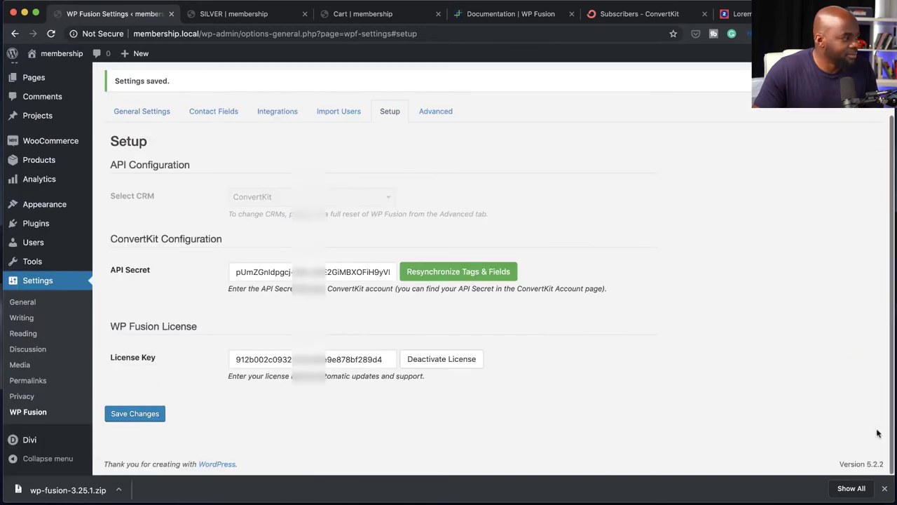
{"action": "left_click", "coordinate": [886, 490]}
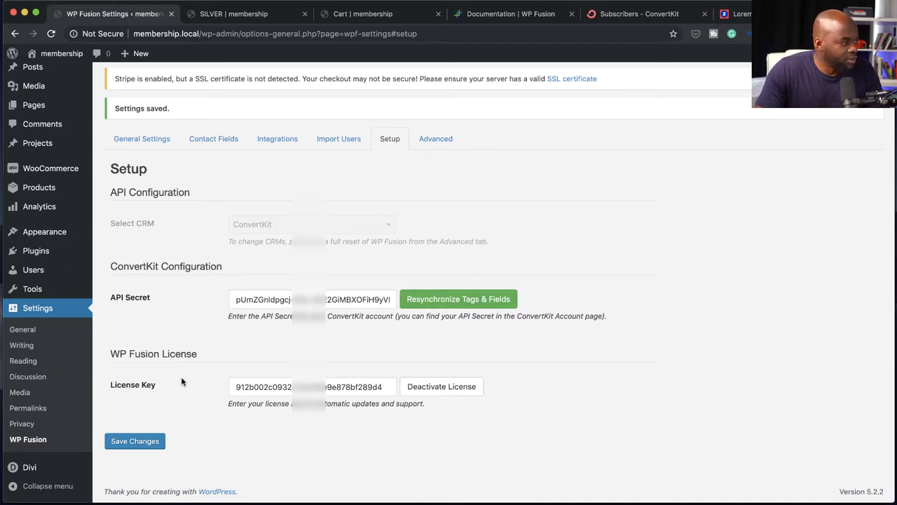
- Review WP Fusion's general settings for contact creation, data synchronization, content restriction and the default redirect
{"action": "left_click", "coordinate": [147, 143]}
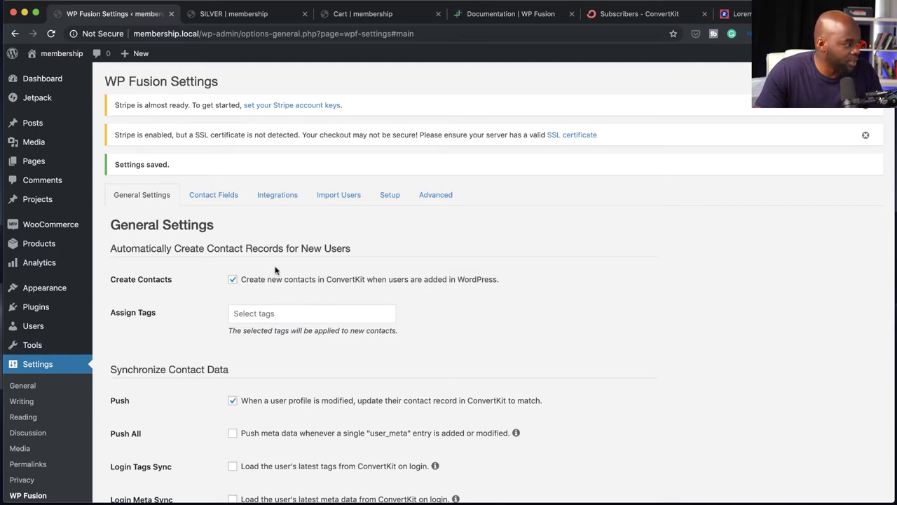
{"action": "scroll", "coordinate": [215, 414], "scroll_direction": "down", "scroll_amount": 5}
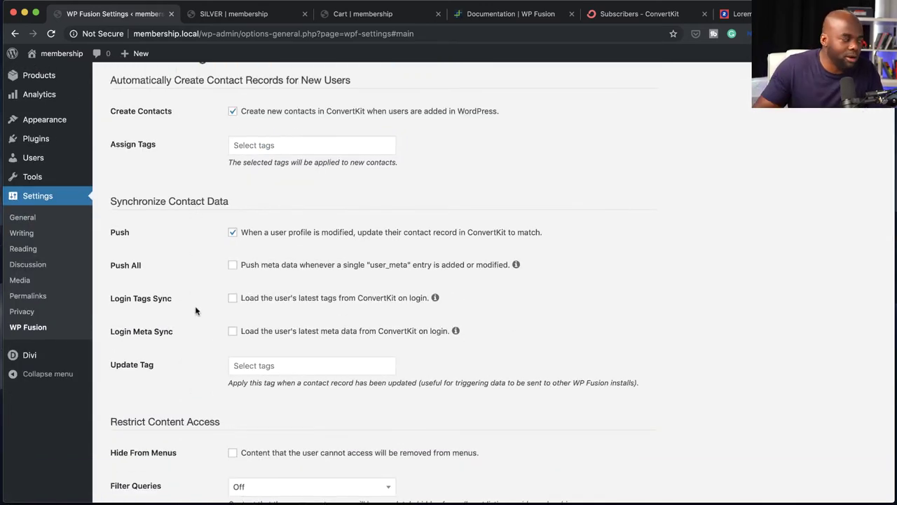
{"action": "scroll", "coordinate": [176, 486], "scroll_direction": "down", "scroll_amount": 3}
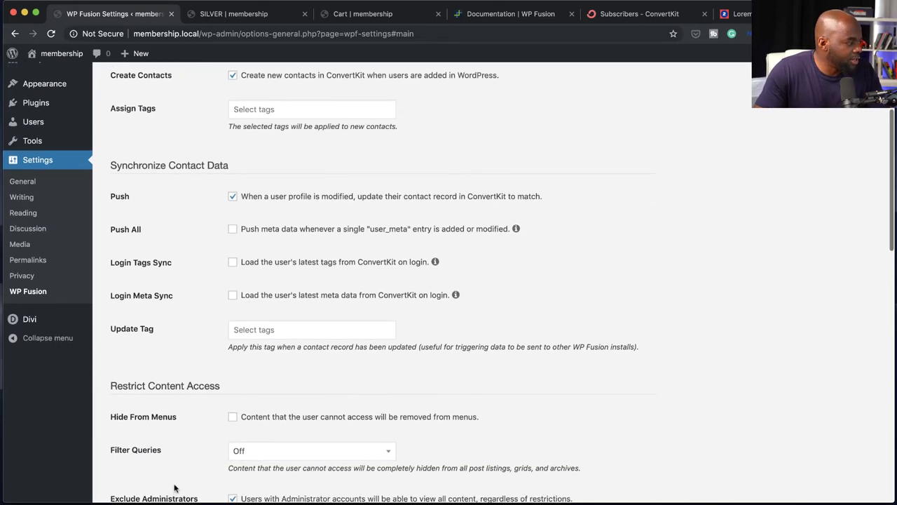
{"action": "scroll", "coordinate": [175, 486], "scroll_direction": "down", "scroll_amount": 6}
{"action": "left_click", "coordinate": [260, 240]}
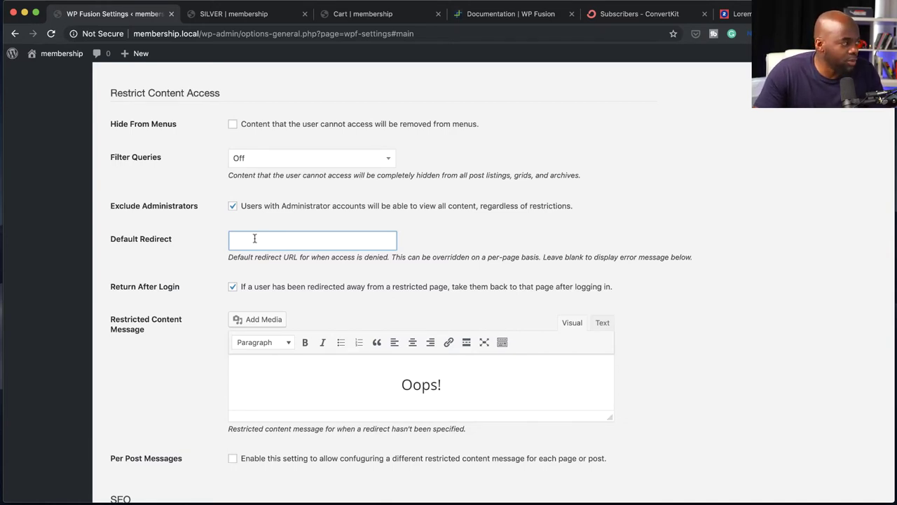
{"action": "scroll", "coordinate": [199, 335], "scroll_direction": "down", "scroll_amount": 4}
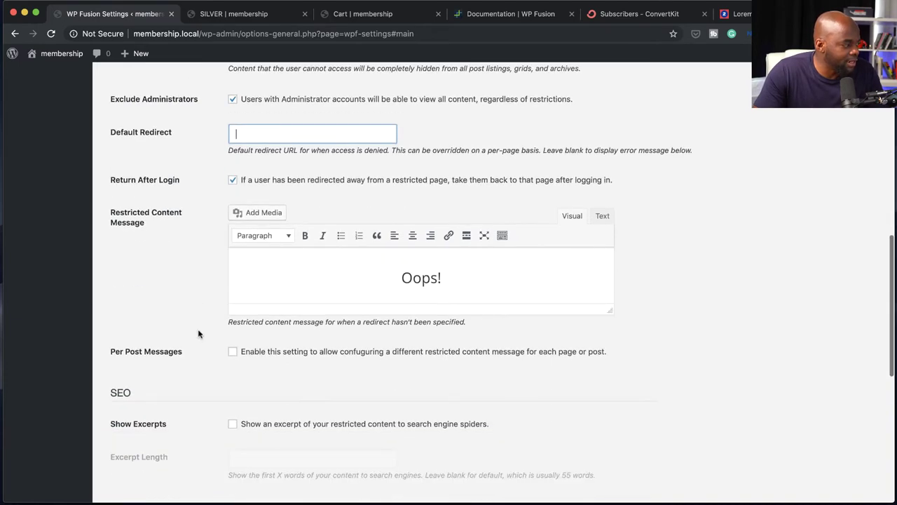
{"action": "scroll", "coordinate": [198, 334], "scroll_direction": "up", "scroll_amount": 13}
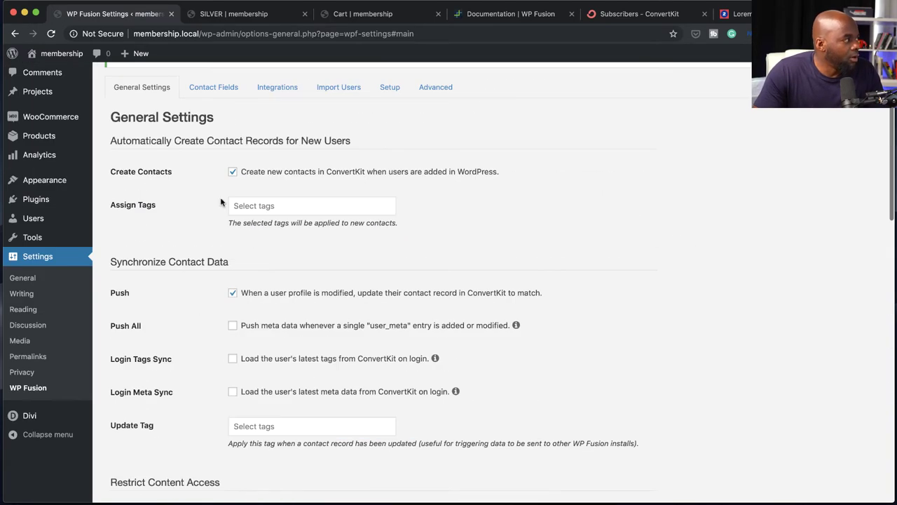
- Map the standard First Name field to ConvertKit's First Name and E-mail Address to Email, and look over the WooCommerce contact fields
{"action": "left_click", "coordinate": [219, 87]}
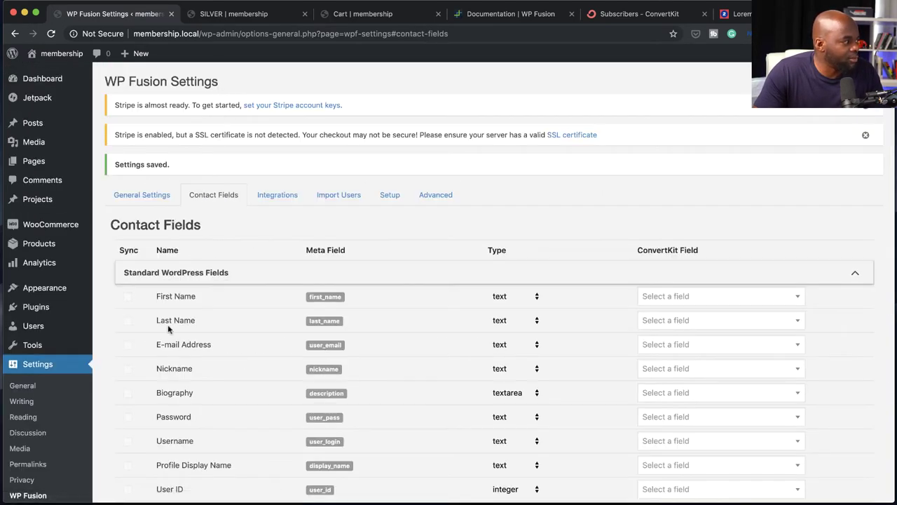
{"action": "scroll", "coordinate": [210, 330], "scroll_direction": "down", "scroll_amount": 1}
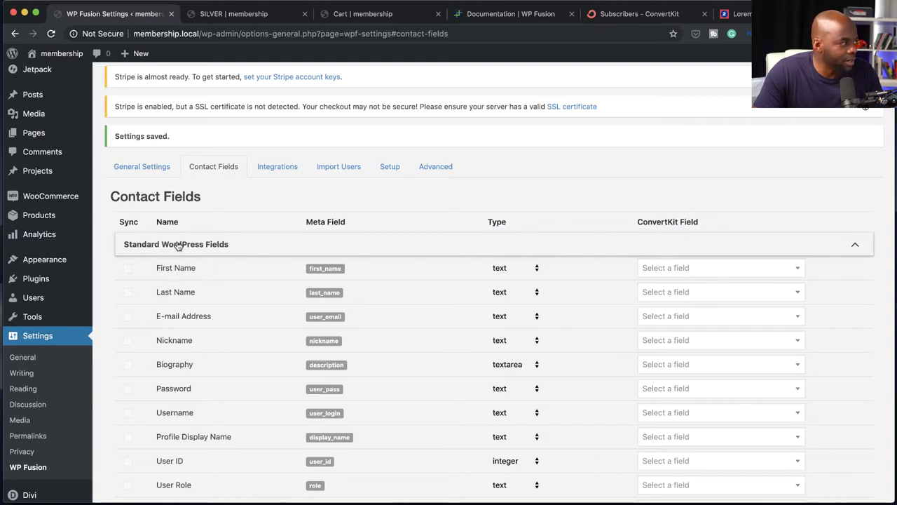
{"action": "left_click", "coordinate": [710, 269]}
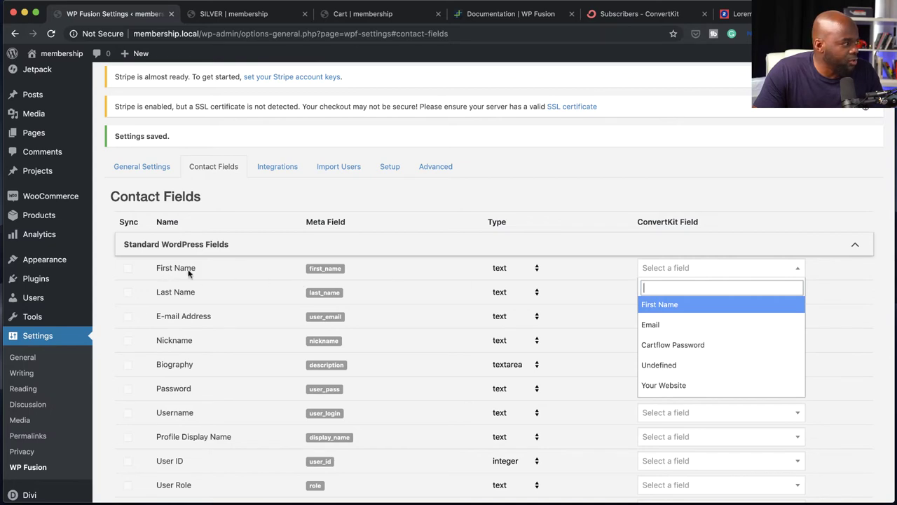
{"action": "left_click", "coordinate": [661, 305]}
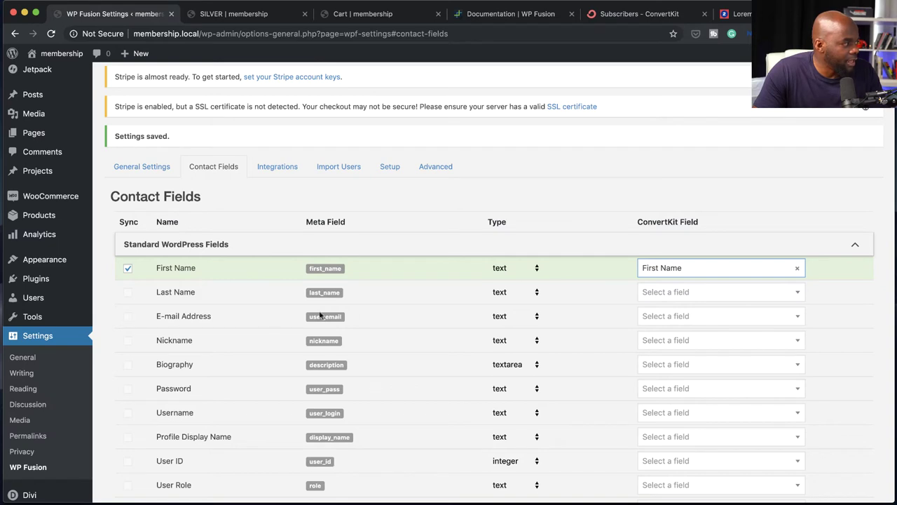
{"action": "left_click", "coordinate": [677, 317]}
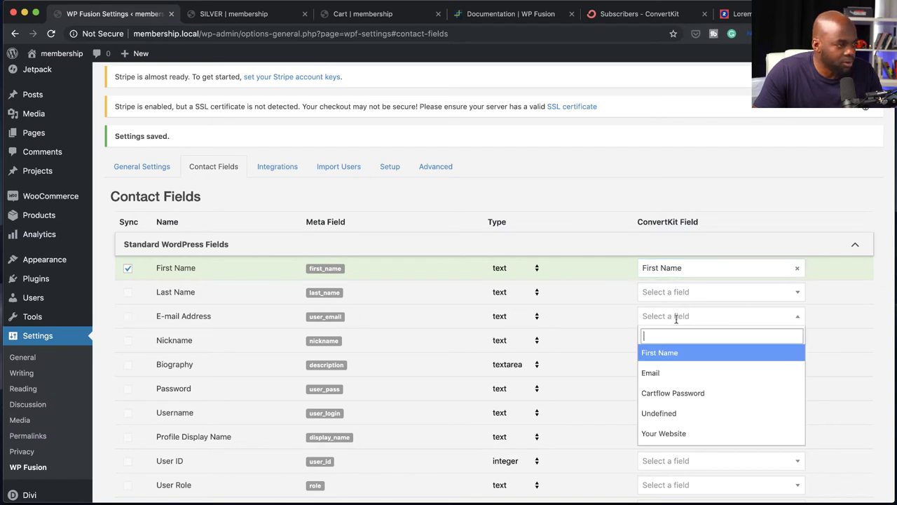
{"action": "left_click", "coordinate": [706, 374]}
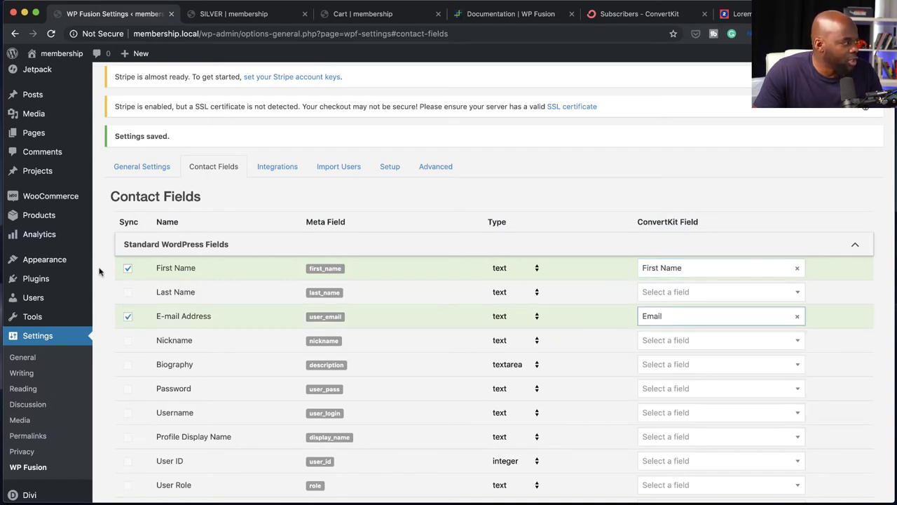
{"action": "scroll", "coordinate": [381, 379], "scroll_direction": "down", "scroll_amount": 1}
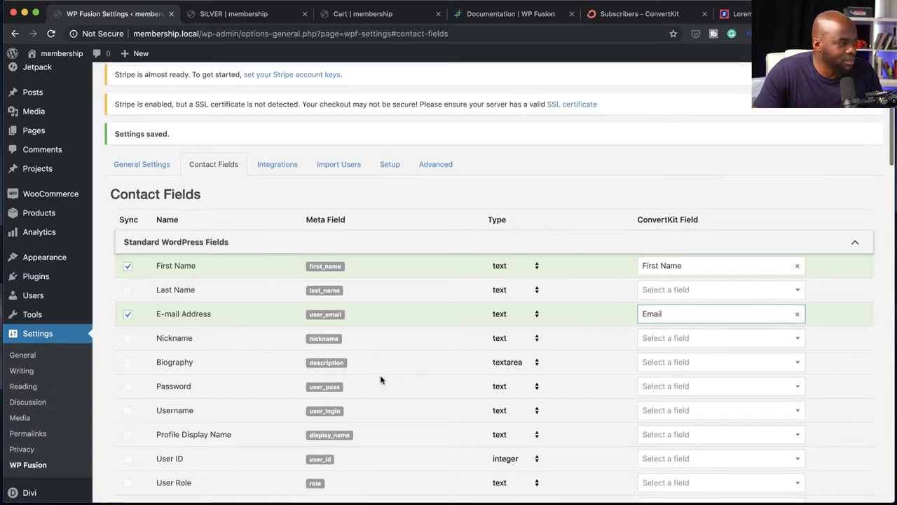
{"action": "scroll", "coordinate": [380, 379], "scroll_direction": "down", "scroll_amount": 15}
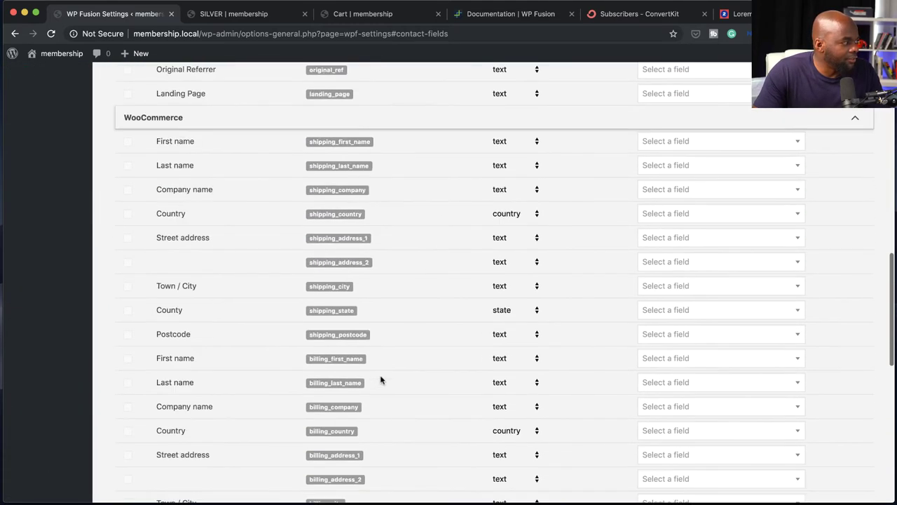
- Look over the WordPress, lead tracking, WooCommerce and additional contact fields, and save the contact field mapping
{"action": "scroll", "coordinate": [381, 379], "scroll_direction": "up", "scroll_amount": 10}
{"action": "scroll", "coordinate": [380, 380], "scroll_direction": "up", "scroll_amount": 10}
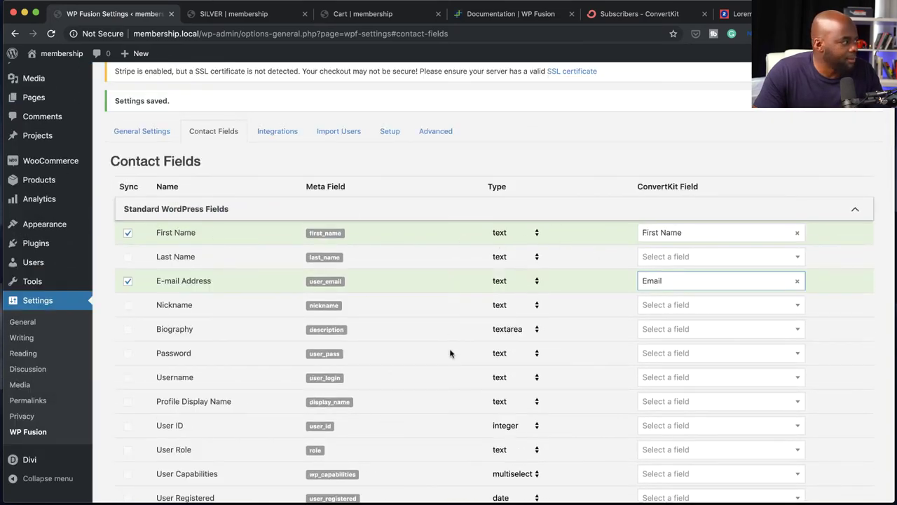
{"action": "scroll", "coordinate": [451, 350], "scroll_direction": "down", "scroll_amount": 5}
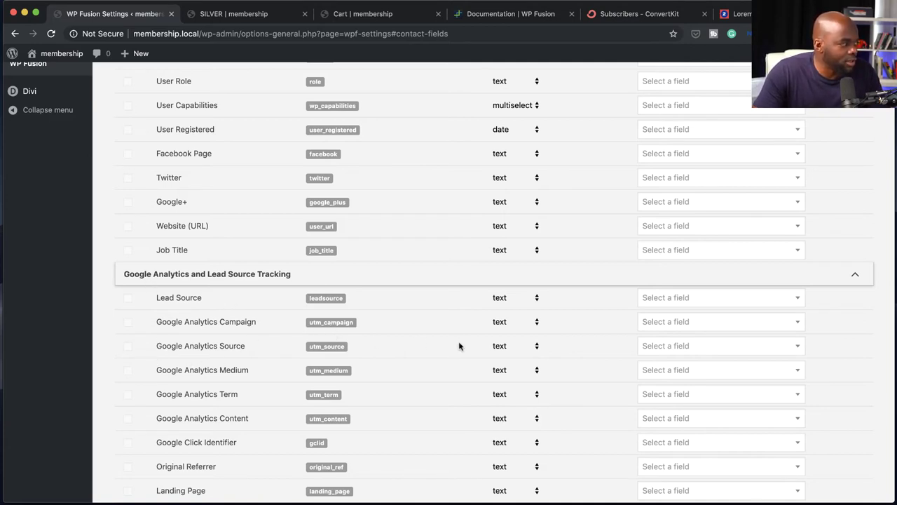
{"action": "scroll", "coordinate": [460, 346], "scroll_direction": "down", "scroll_amount": 5}
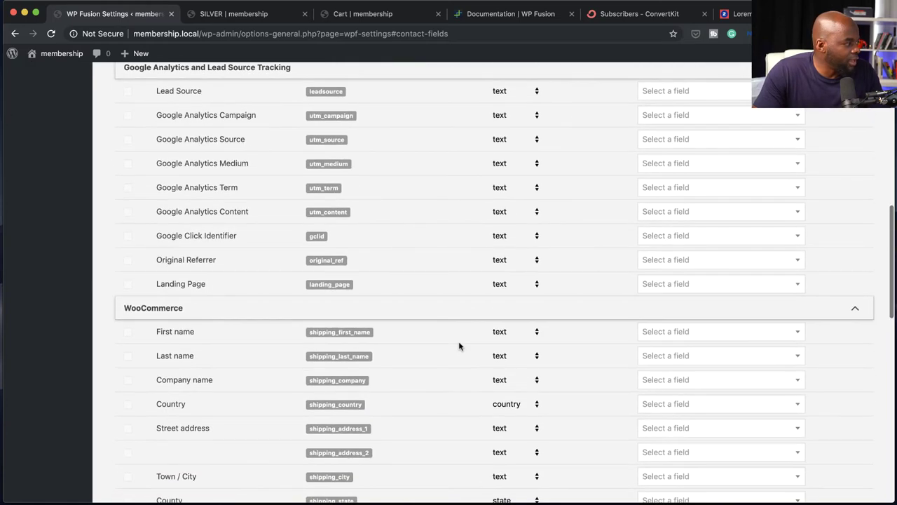
{"action": "scroll", "coordinate": [226, 313], "scroll_direction": "down", "scroll_amount": 1}
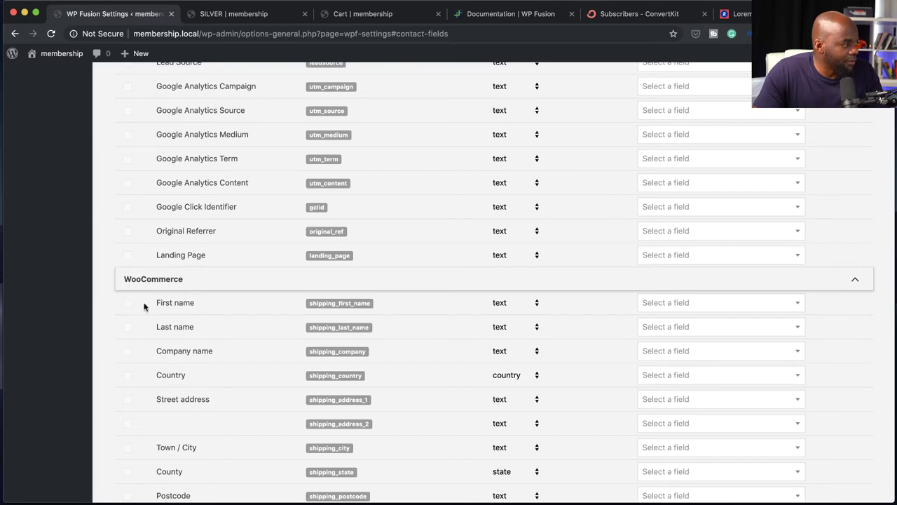
{"action": "scroll", "coordinate": [287, 382], "scroll_direction": "down", "scroll_amount": 5}
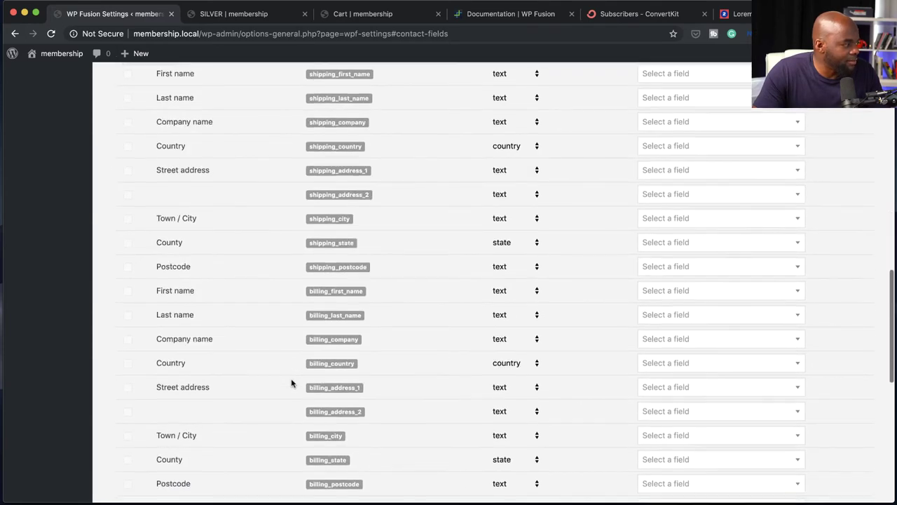
{"action": "scroll", "coordinate": [292, 382], "scroll_direction": "down", "scroll_amount": 8}
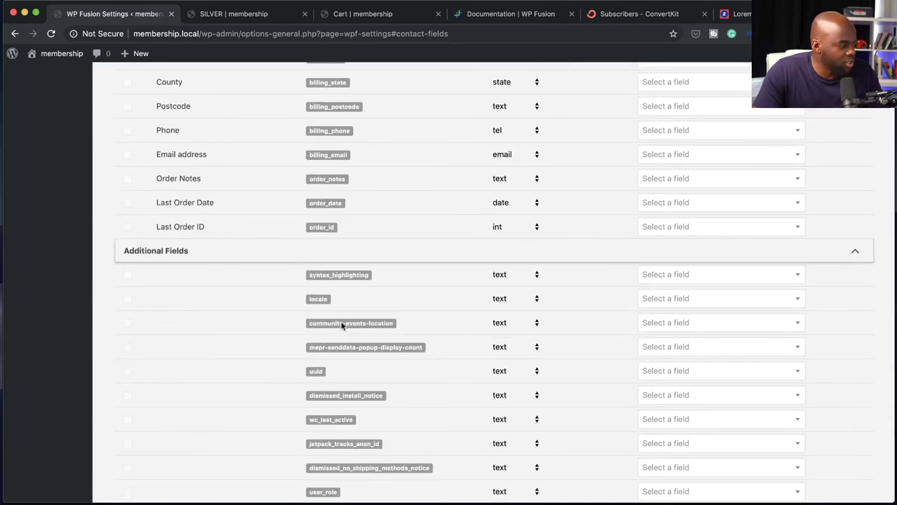
{"action": "scroll", "coordinate": [332, 305], "scroll_direction": "down", "scroll_amount": 2}
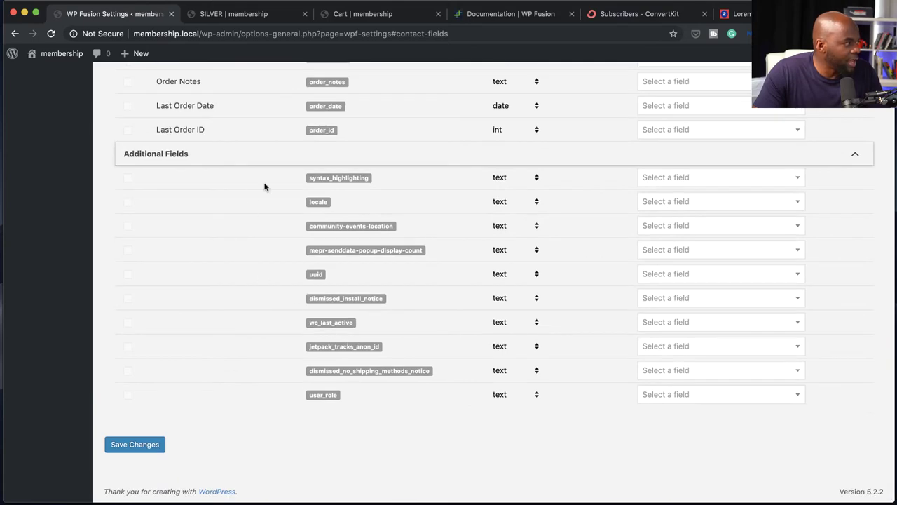
{"action": "left_click", "coordinate": [124, 447]}
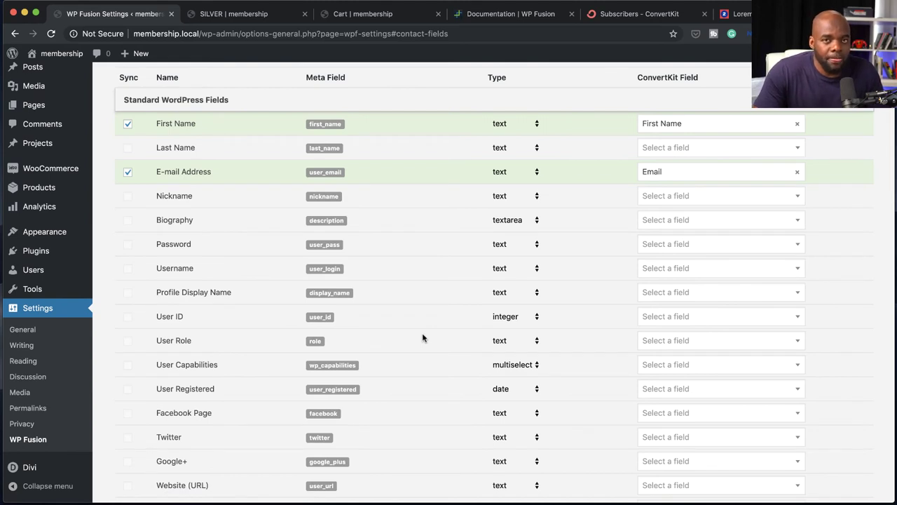
- Review the WooCommerce integration settings and browse the ConvertKit tags available for all customers without choosing one
{"action": "scroll", "coordinate": [424, 343], "scroll_direction": "up", "scroll_amount": 3}
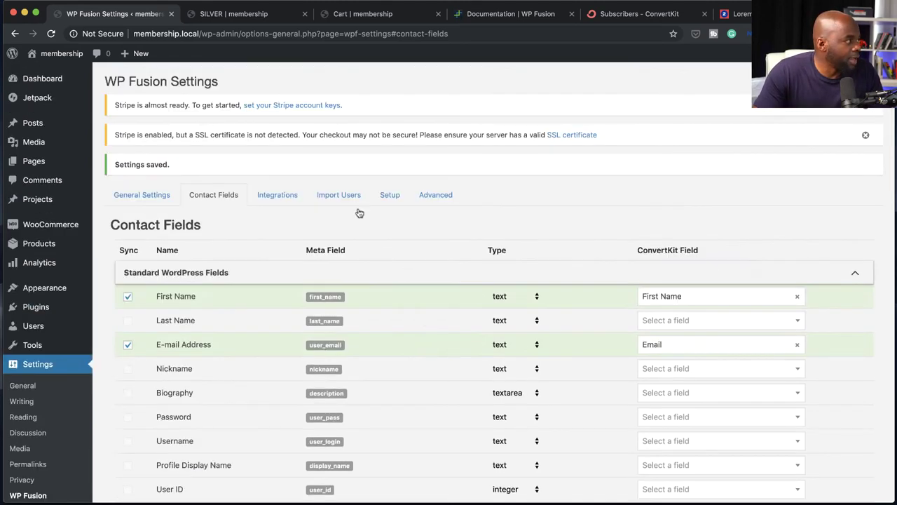
{"action": "left_click", "coordinate": [274, 202]}
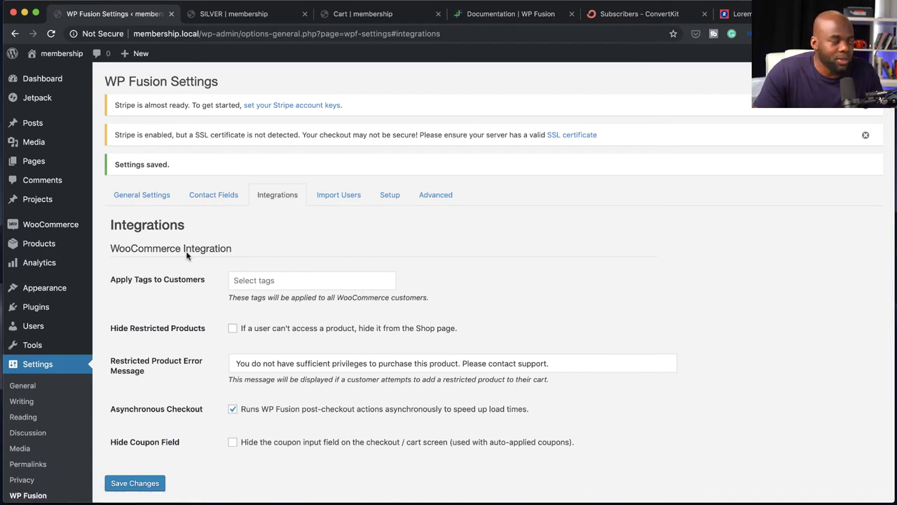
{"action": "left_click", "coordinate": [256, 279]}
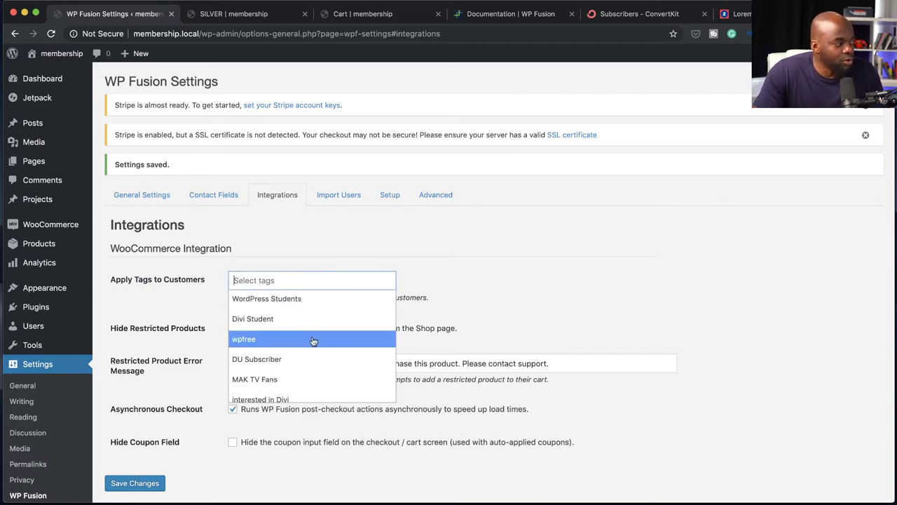
{"action": "scroll", "coordinate": [315, 347], "scroll_direction": "down", "scroll_amount": 1}
{"action": "scroll", "coordinate": [315, 346], "scroll_direction": "down", "scroll_amount": 6}
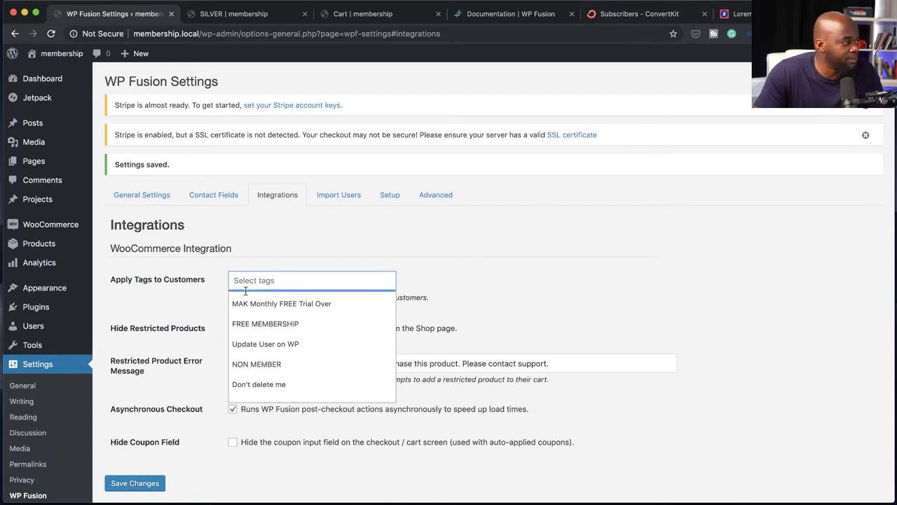
{"action": "key", "text": "Escape"}
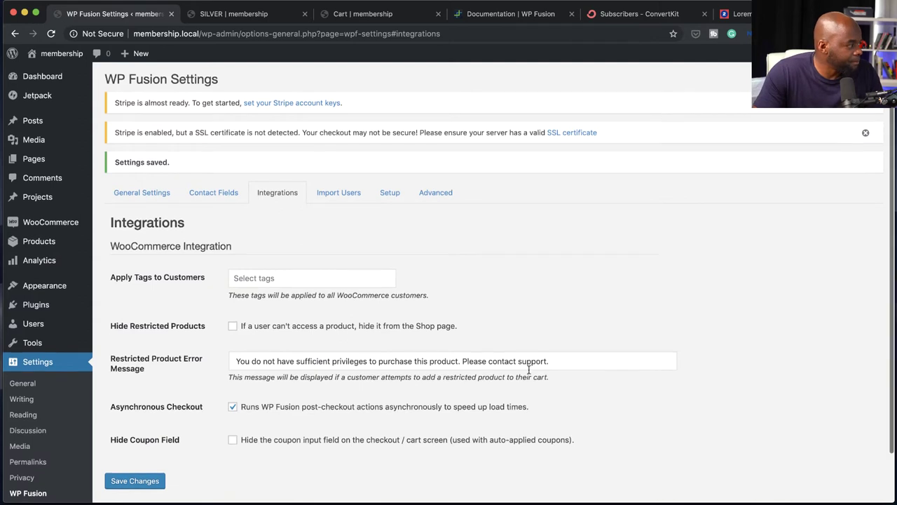
- Review WP Fusion's user import, setup and advanced settings through the batch operations, and save the settings
{"action": "left_click", "coordinate": [337, 196]}
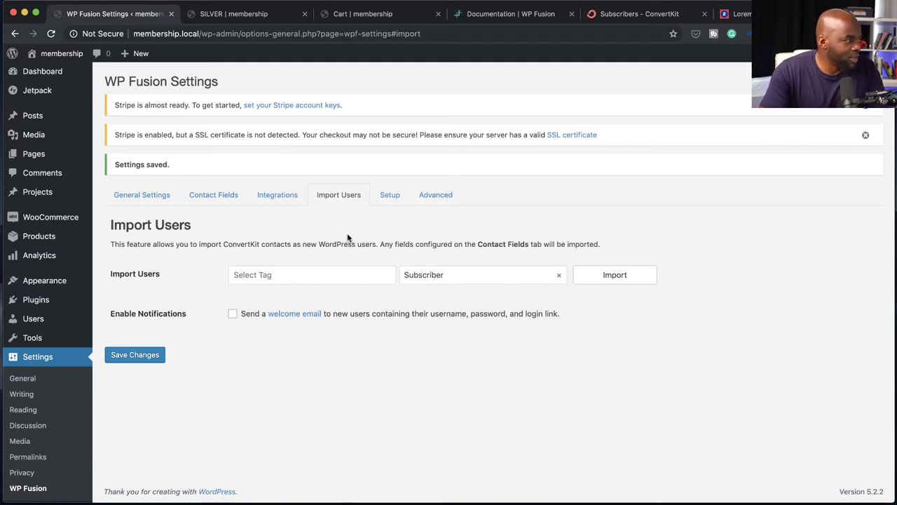
{"action": "left_click", "coordinate": [389, 194]}
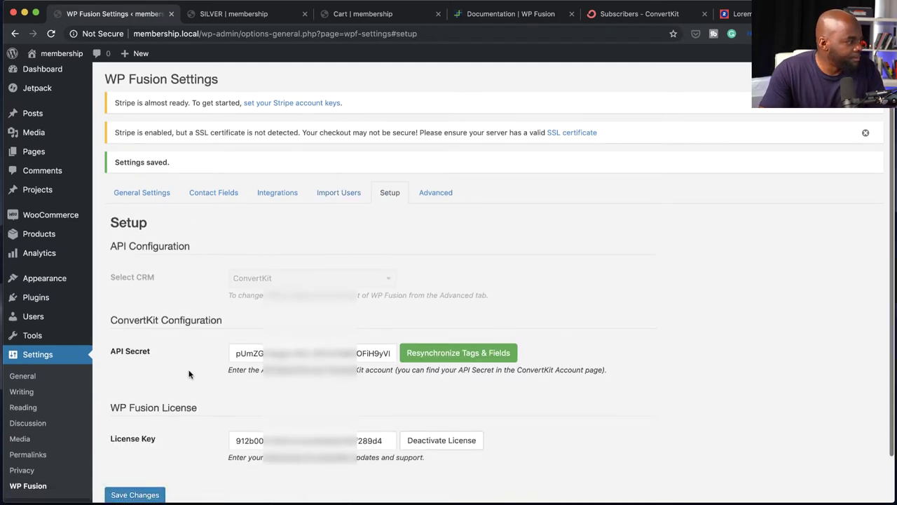
{"action": "left_click", "coordinate": [447, 192]}
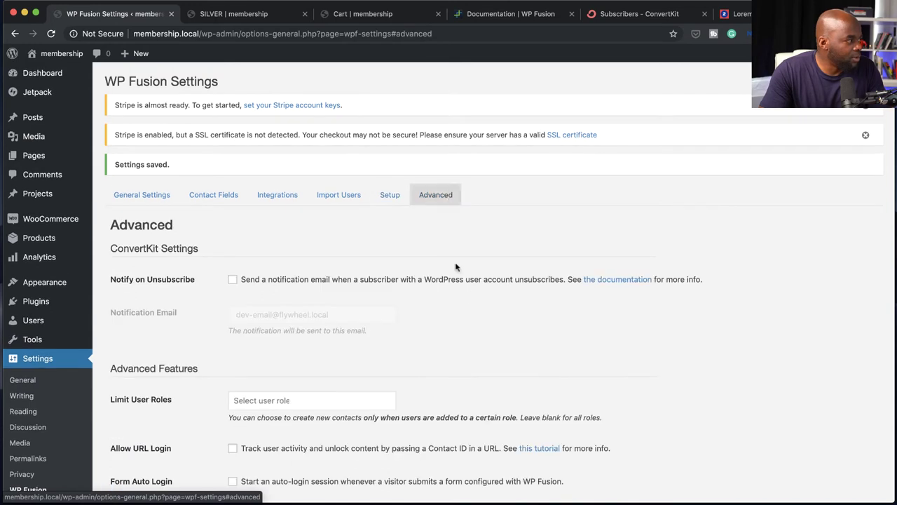
{"action": "scroll", "coordinate": [459, 336], "scroll_direction": "down", "scroll_amount": 2}
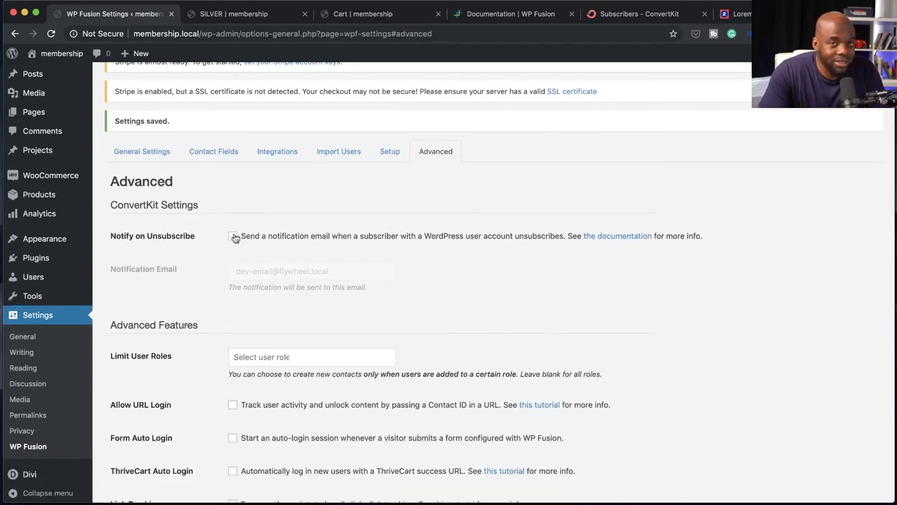
{"action": "scroll", "coordinate": [214, 307], "scroll_direction": "down", "scroll_amount": 5}
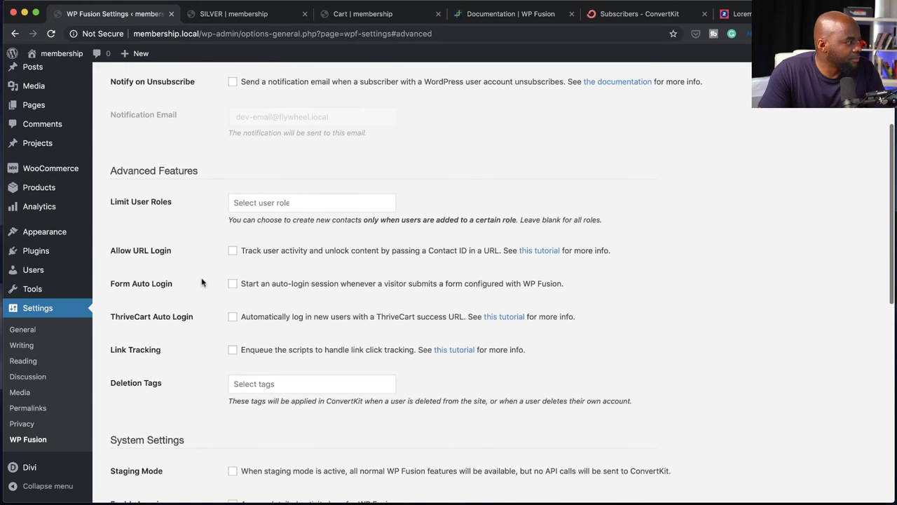
{"action": "scroll", "coordinate": [204, 351], "scroll_direction": "down", "scroll_amount": 1}
{"action": "scroll", "coordinate": [204, 351], "scroll_direction": "down", "scroll_amount": 12}
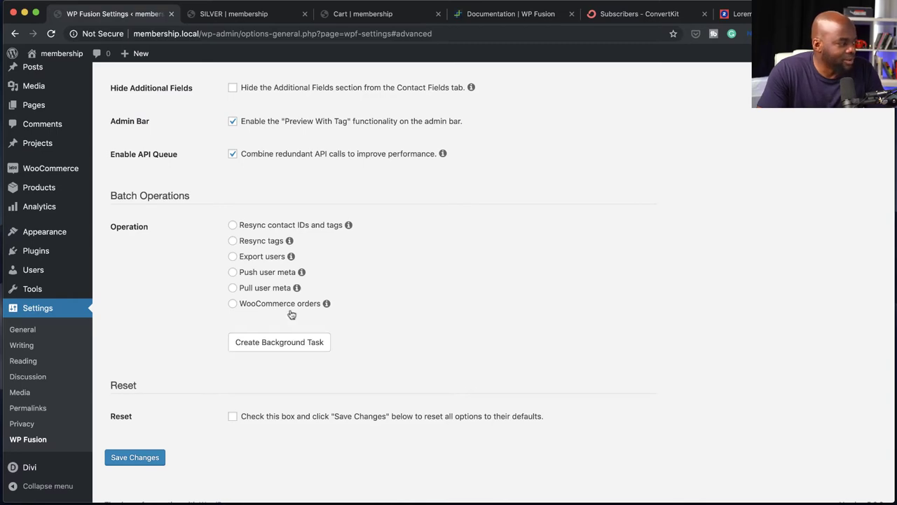
{"action": "scroll", "coordinate": [231, 379], "scroll_direction": "down", "scroll_amount": 1}
{"action": "left_click", "coordinate": [135, 445]}
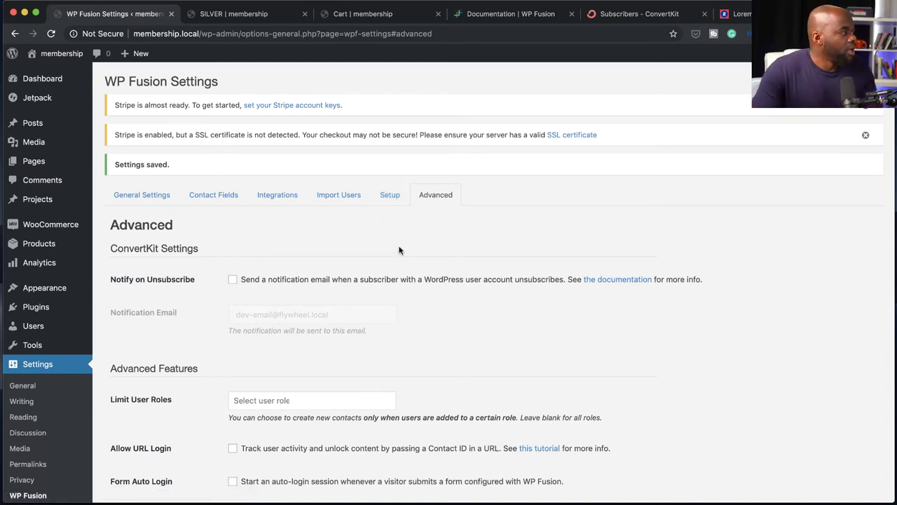
- Open the SILVER product for editing and show the WP Fusion options in its product data
{"action": "mouse_move", "coordinate": [52, 249]}
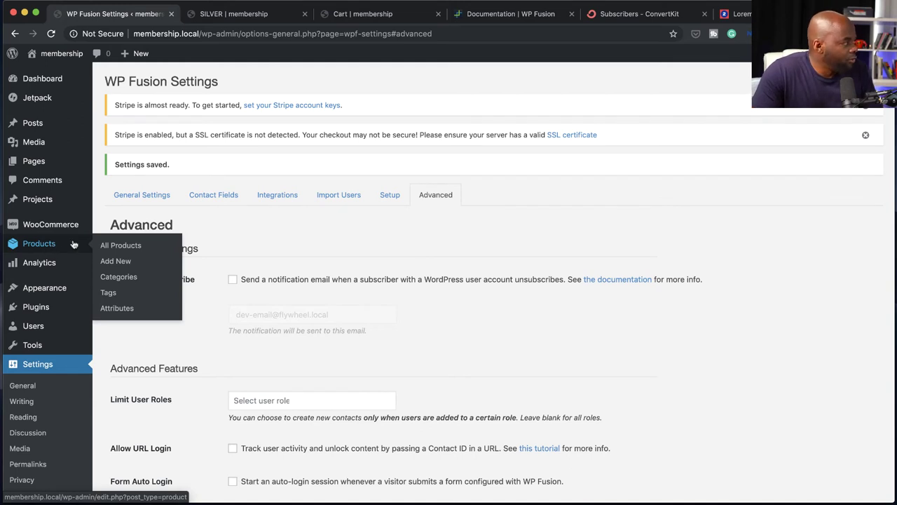
{"action": "left_click", "coordinate": [133, 251]}
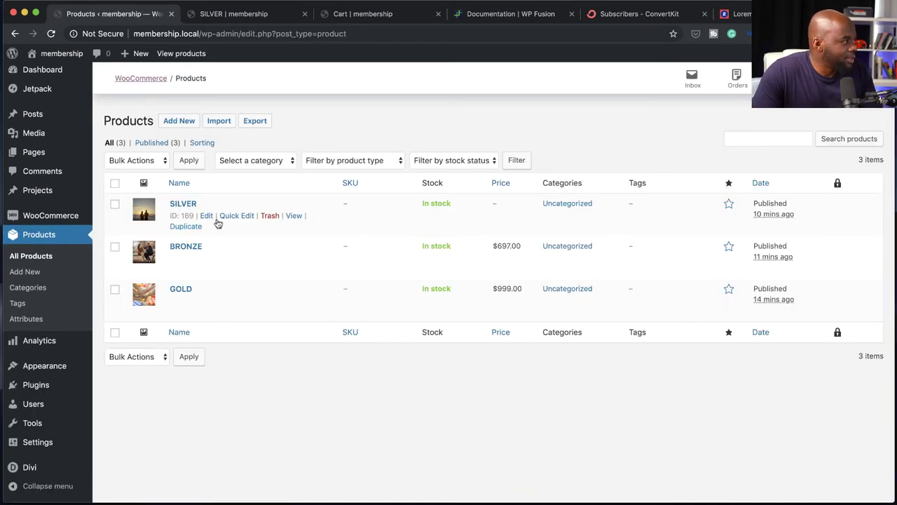
{"action": "left_click", "coordinate": [206, 216]}
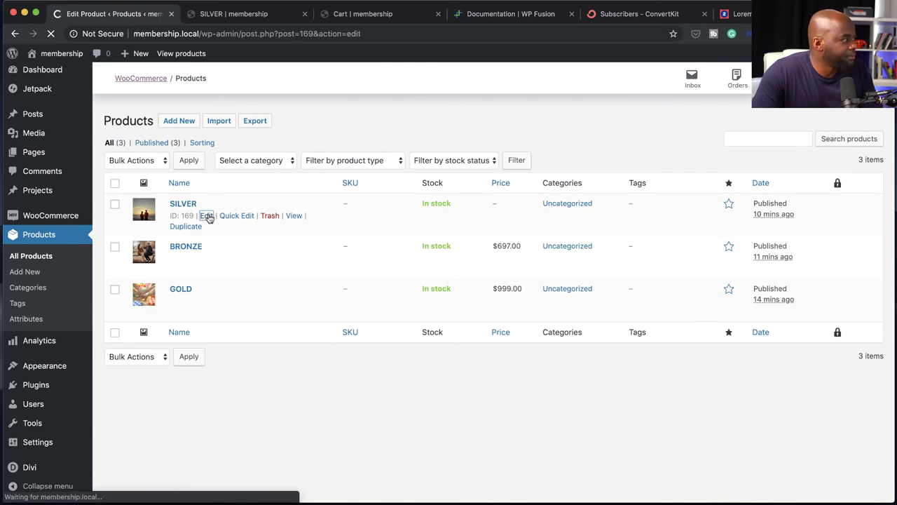
{"action": "scroll", "coordinate": [250, 254], "scroll_direction": "up", "scroll_amount": 5}
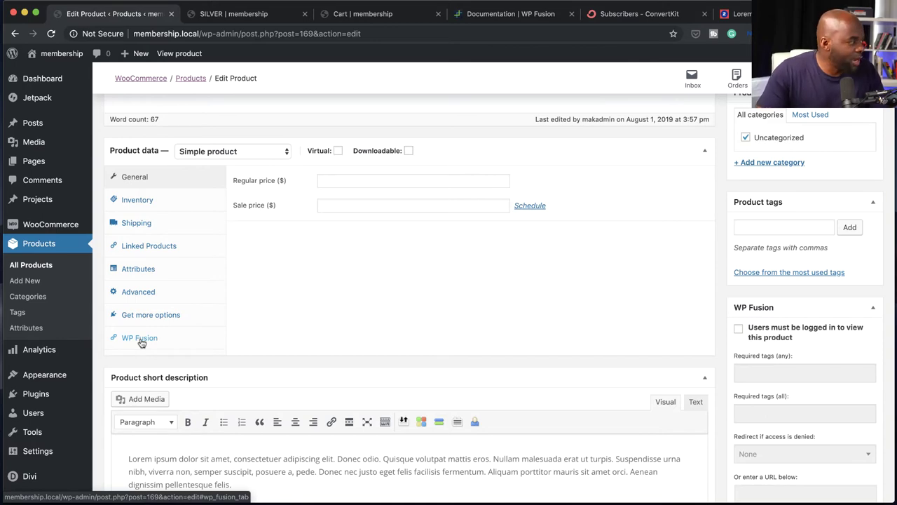
{"action": "left_click", "coordinate": [140, 340]}
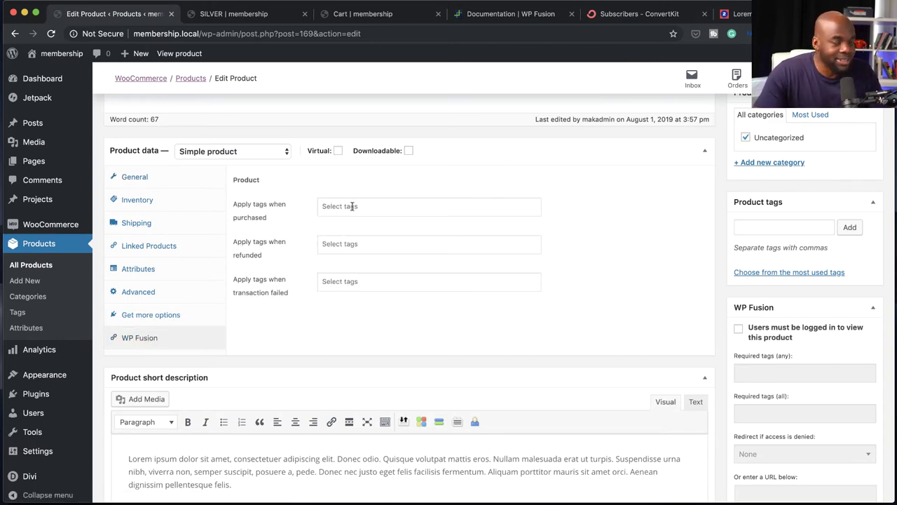
- Set the SILVER product to apply the SILVER tag when purchased
{"action": "scroll", "coordinate": [304, 325], "scroll_direction": "up", "scroll_amount": 5}
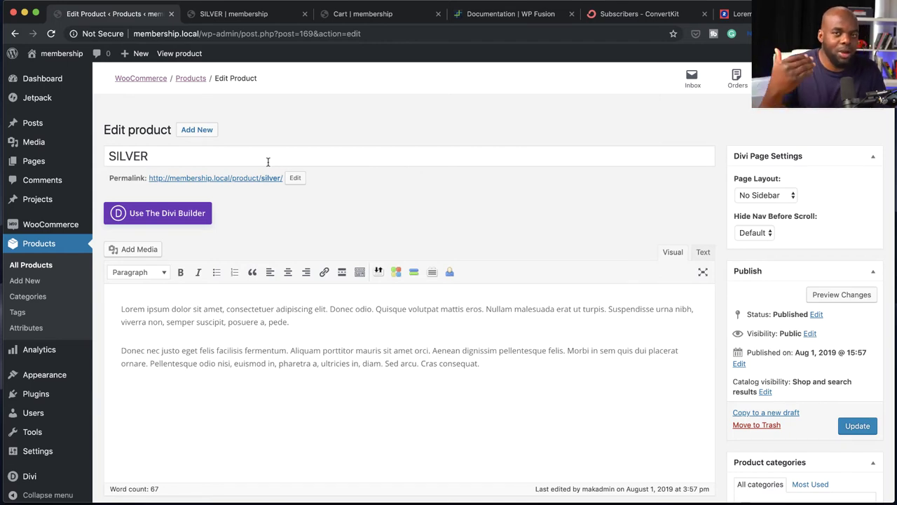
{"action": "scroll", "coordinate": [347, 229], "scroll_direction": "down", "scroll_amount": 10}
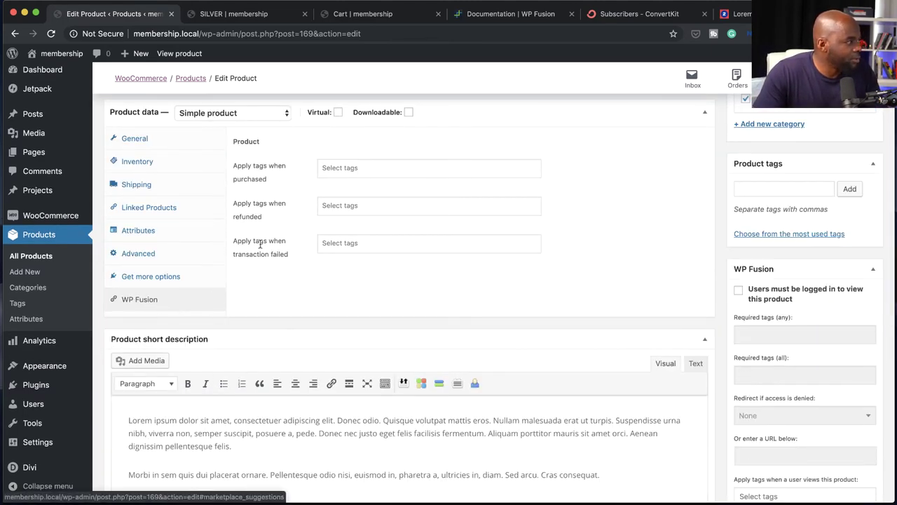
{"action": "left_click", "coordinate": [346, 169]}
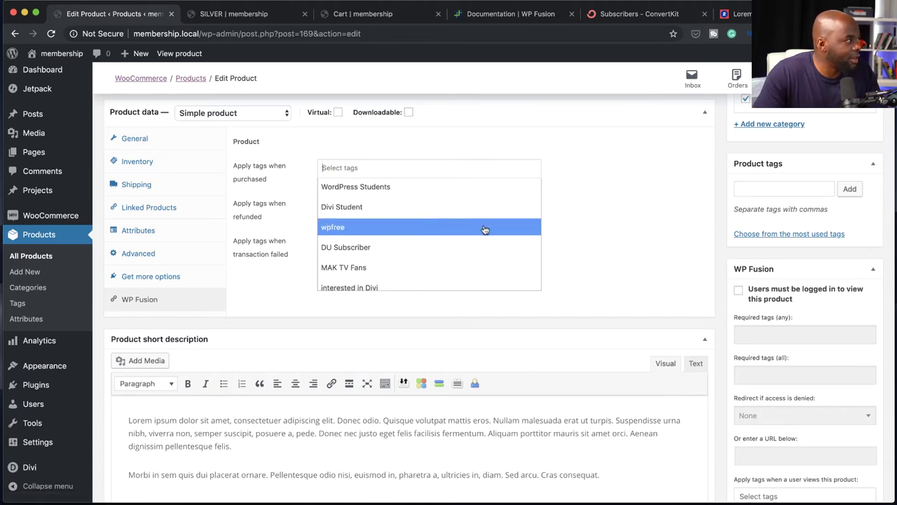
{"action": "scroll", "coordinate": [648, 229], "scroll_direction": "up", "scroll_amount": 10}
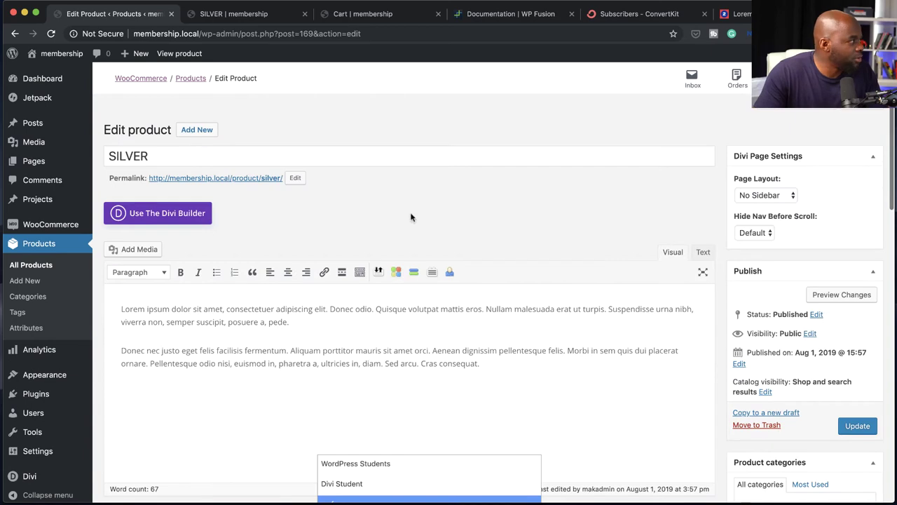
{"action": "scroll", "coordinate": [530, 283], "scroll_direction": "down", "scroll_amount": 8}
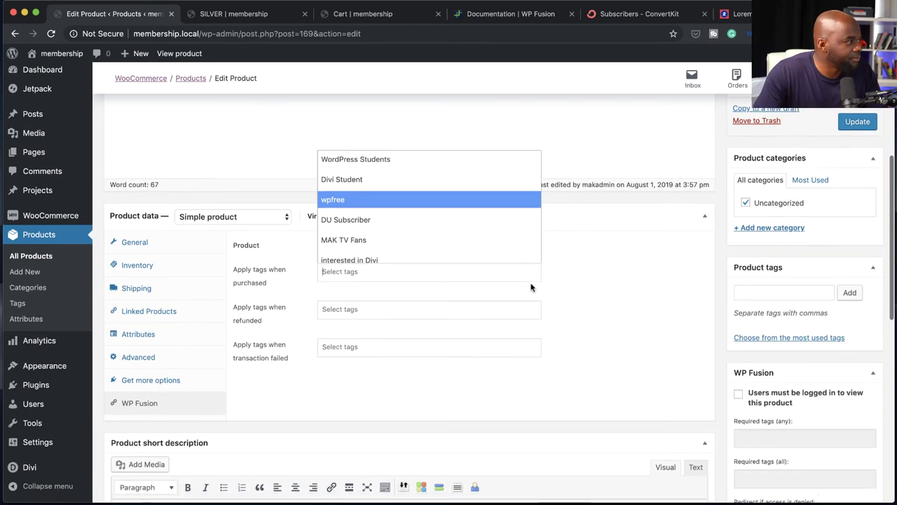
{"action": "scroll", "coordinate": [421, 209], "scroll_direction": "down", "scroll_amount": 15}
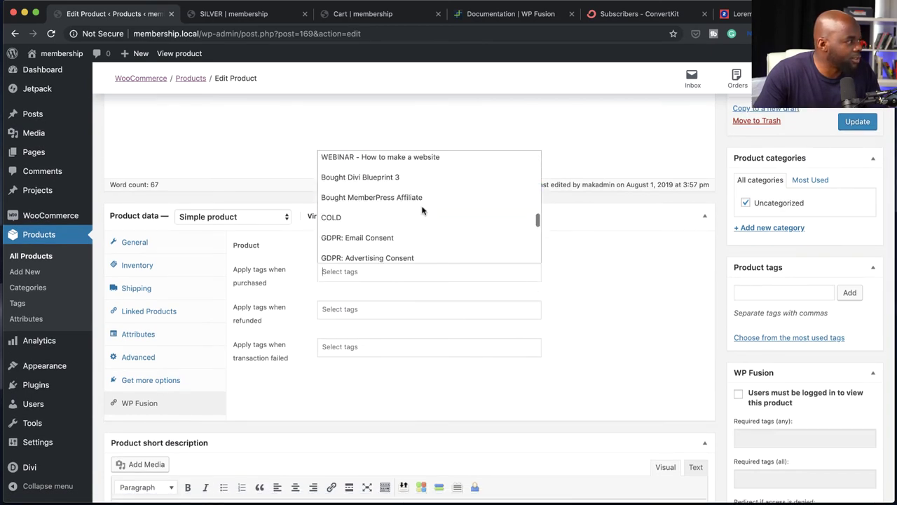
{"action": "scroll", "coordinate": [423, 211], "scroll_direction": "down", "scroll_amount": 3}
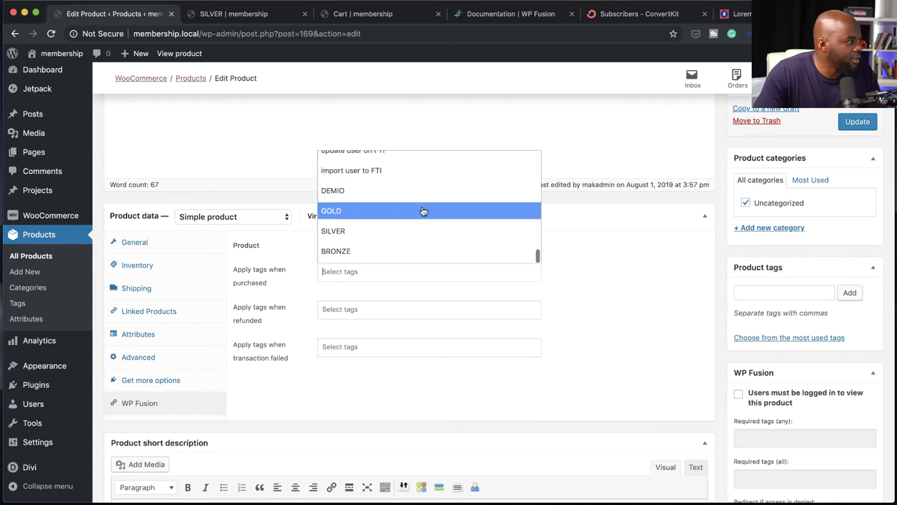
{"action": "left_click", "coordinate": [403, 230]}
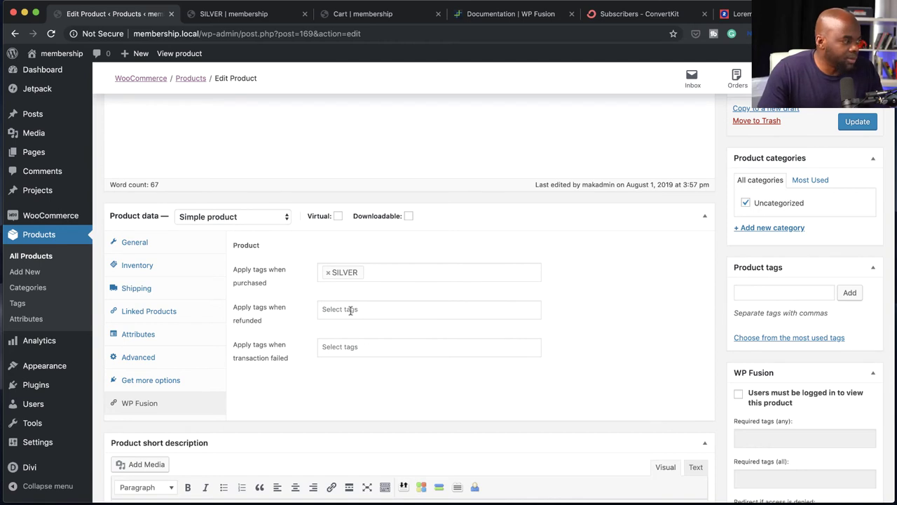
- Check the SILVER product's tag and regular price, and save the product with its purchase tag
{"action": "scroll", "coordinate": [351, 341], "scroll_direction": "down", "scroll_amount": 1}
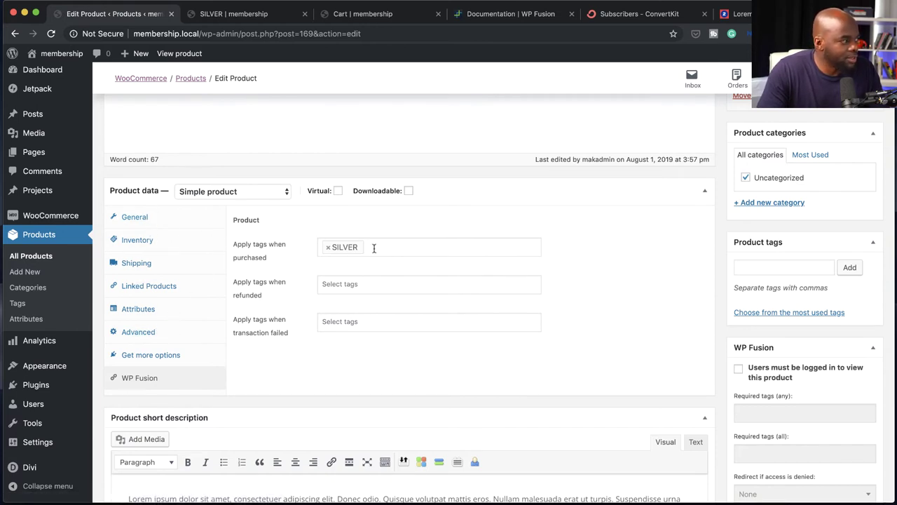
{"action": "scroll", "coordinate": [565, 287], "scroll_direction": "up", "scroll_amount": 5}
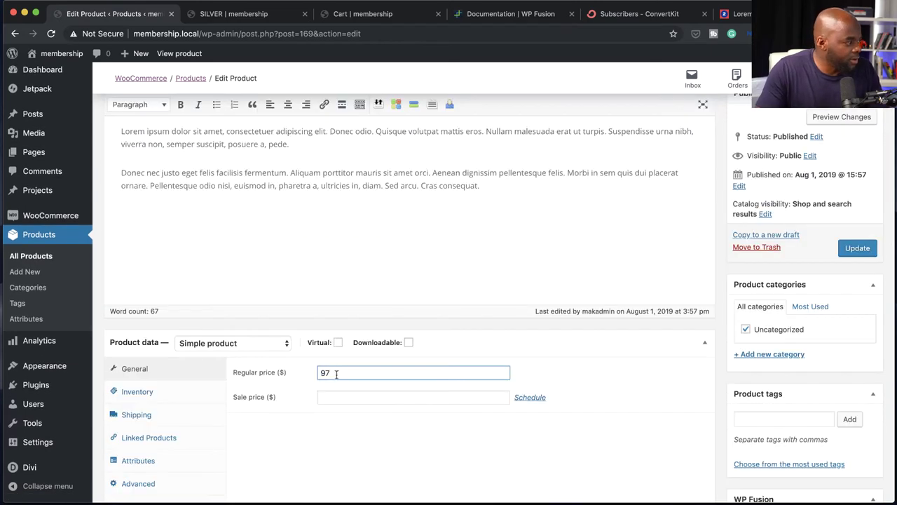
{"action": "left_click", "coordinate": [860, 251]}
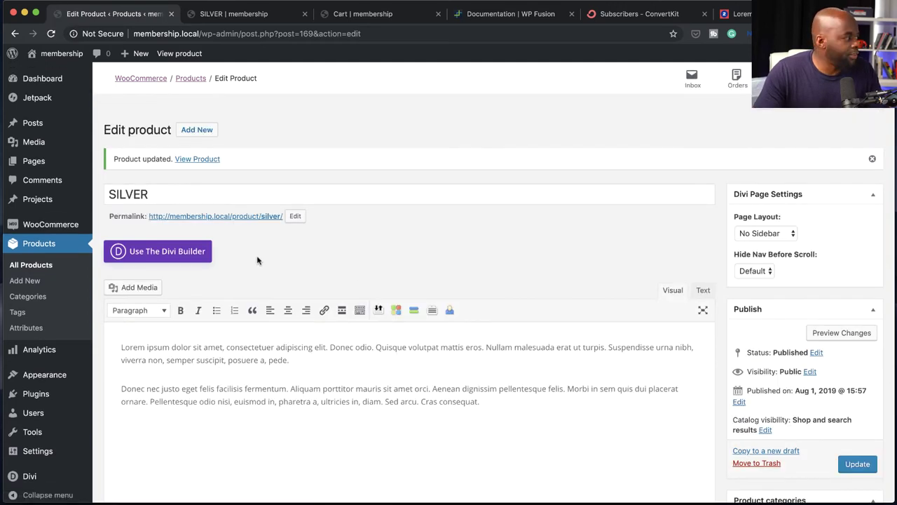
- Open the BRONZE product, set it to apply the BRONZE tag when purchased, and save the product
{"action": "left_click", "coordinate": [48, 246]}
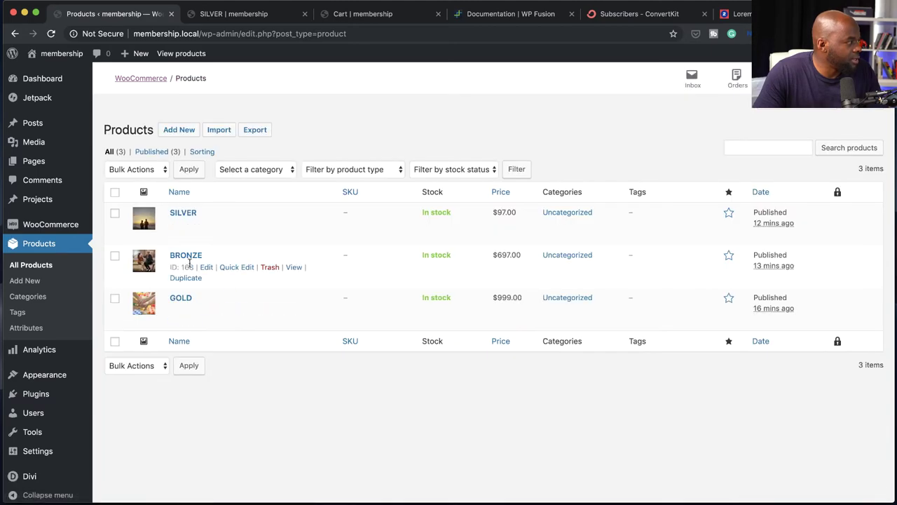
{"action": "left_click", "coordinate": [206, 268]}
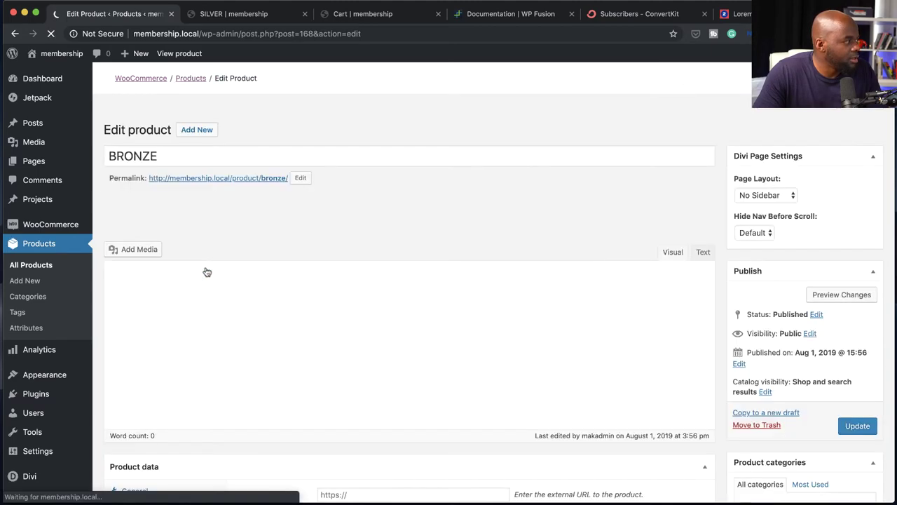
{"action": "scroll", "coordinate": [248, 345], "scroll_direction": "down", "scroll_amount": 5}
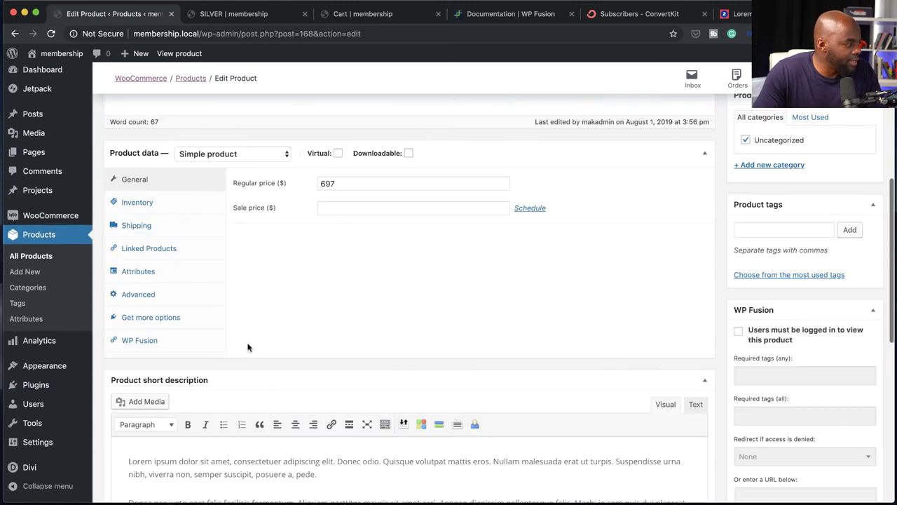
{"action": "left_click", "coordinate": [179, 343]}
{"action": "left_click", "coordinate": [340, 209]}
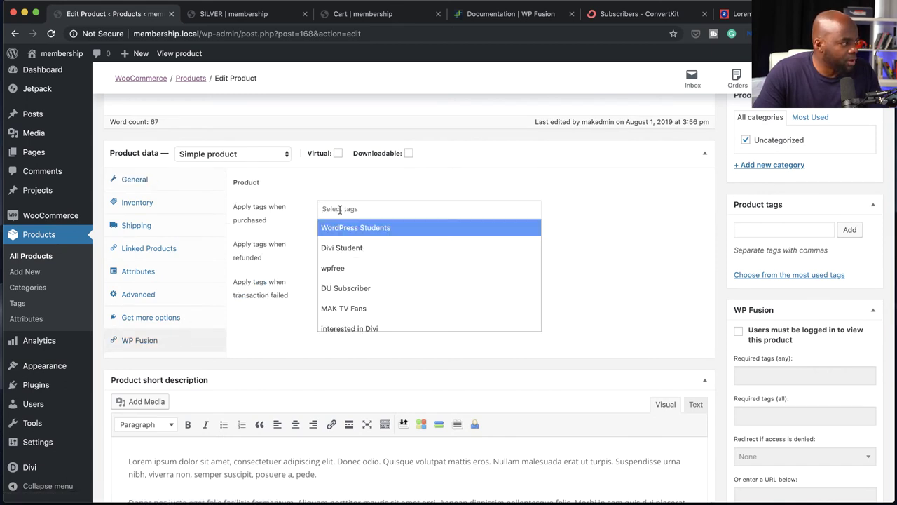
{"action": "scroll", "coordinate": [435, 294], "scroll_direction": "down", "scroll_amount": 5}
{"action": "left_click", "coordinate": [357, 319]}
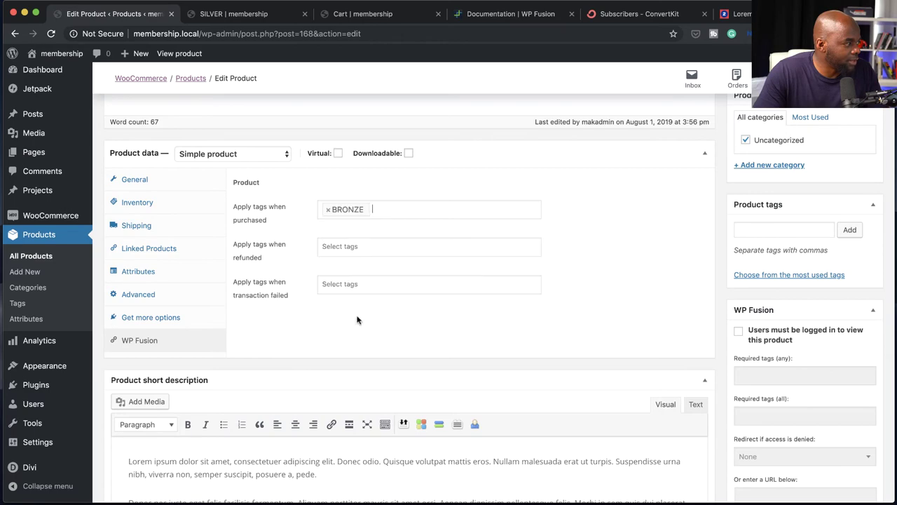
{"action": "scroll", "coordinate": [627, 342], "scroll_direction": "up", "scroll_amount": 5}
{"action": "left_click", "coordinate": [857, 400]}
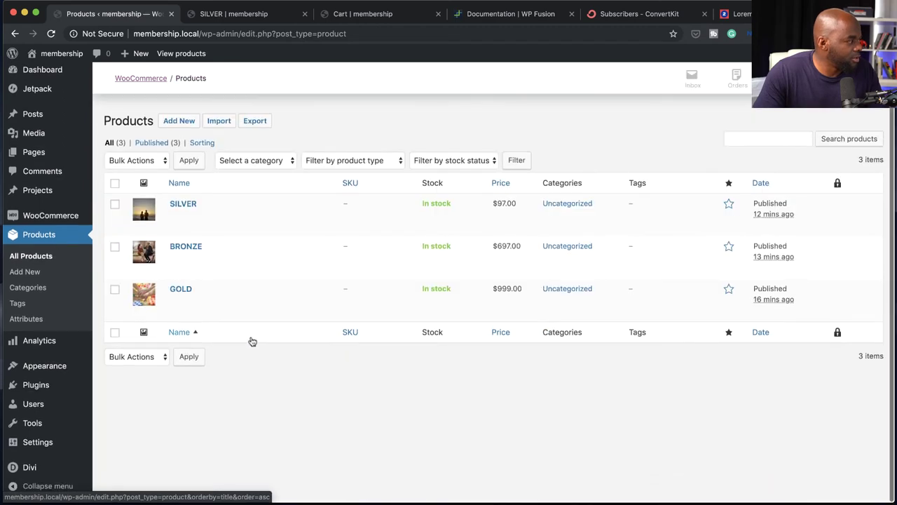
- Open the GOLD product, set it to apply the GOLD tag when purchased, and save the product
{"action": "left_click", "coordinate": [206, 301]}
{"action": "scroll", "coordinate": [175, 336], "scroll_direction": "down", "scroll_amount": 5}
{"action": "left_click", "coordinate": [148, 359]}
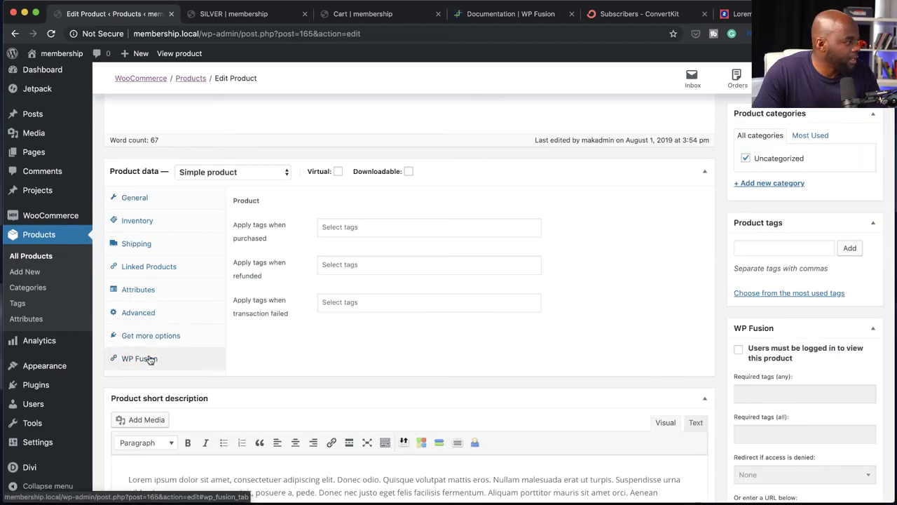
{"action": "left_click", "coordinate": [345, 228]}
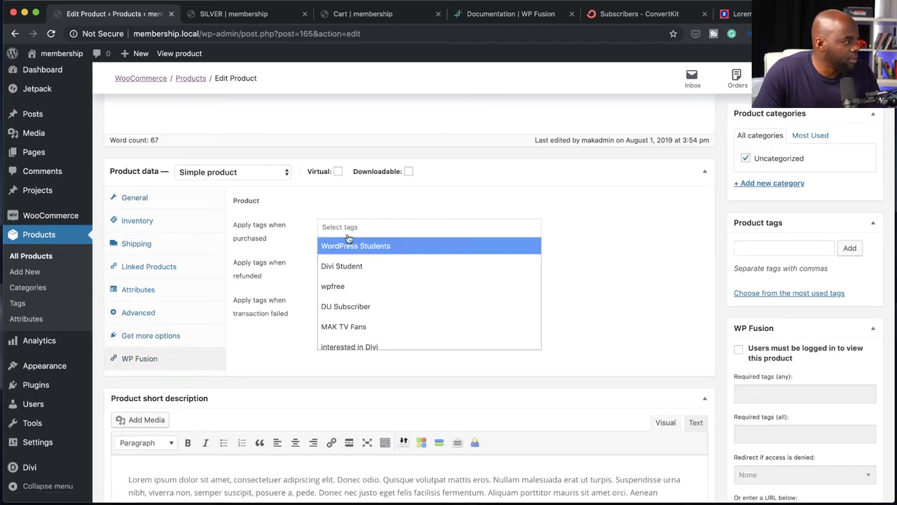
{"action": "scroll", "coordinate": [379, 294], "scroll_direction": "down", "scroll_amount": 10}
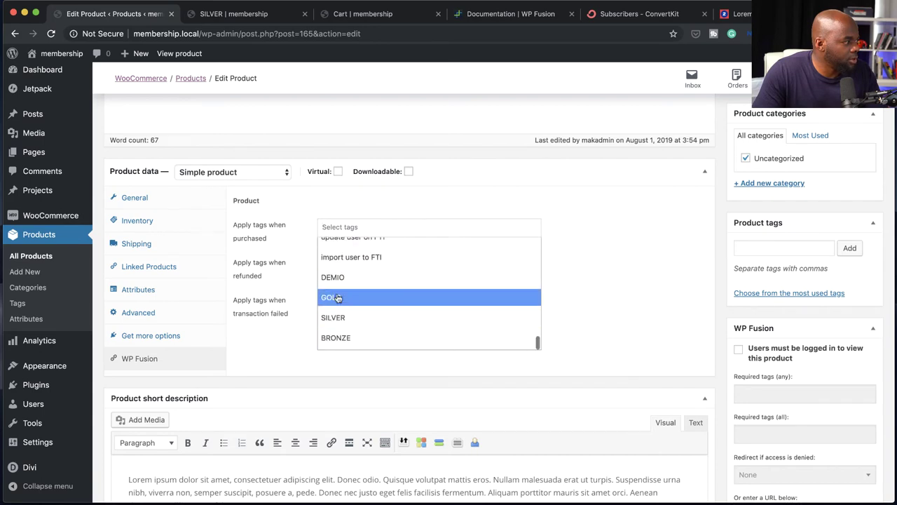
{"action": "left_click", "coordinate": [338, 298]}
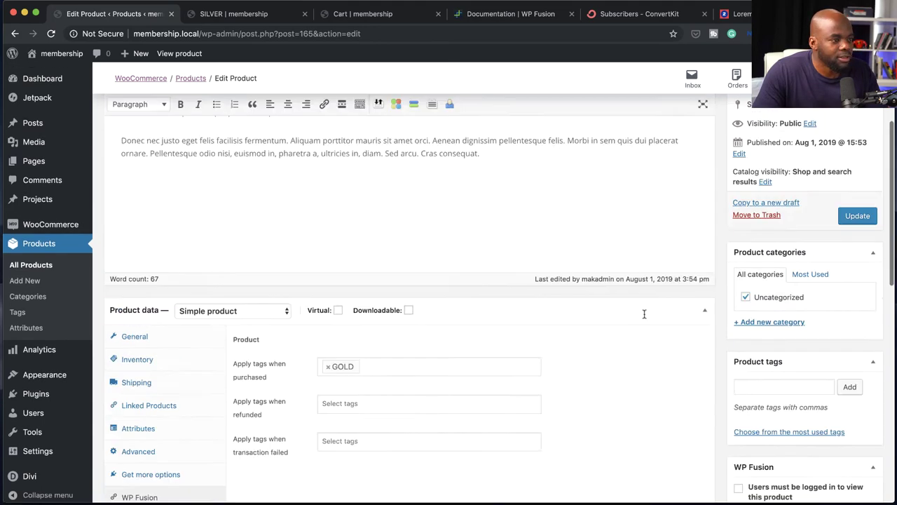
{"action": "scroll", "coordinate": [645, 315], "scroll_direction": "up", "scroll_amount": 5}
{"action": "left_click", "coordinate": [860, 426]}
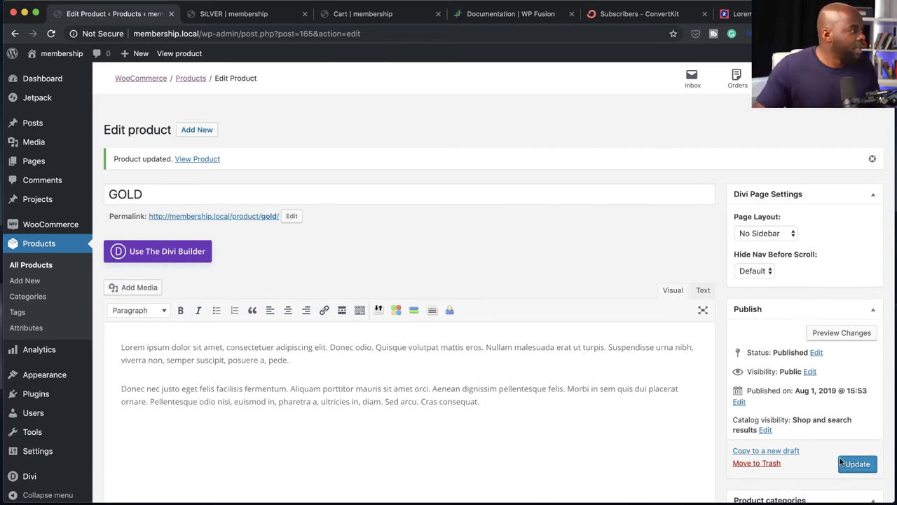
- View the Error page from the site's list of pages and launch the Divi Visual Builder on it
{"action": "mouse_move", "coordinate": [42, 160]}
{"action": "left_click", "coordinate": [130, 164]}
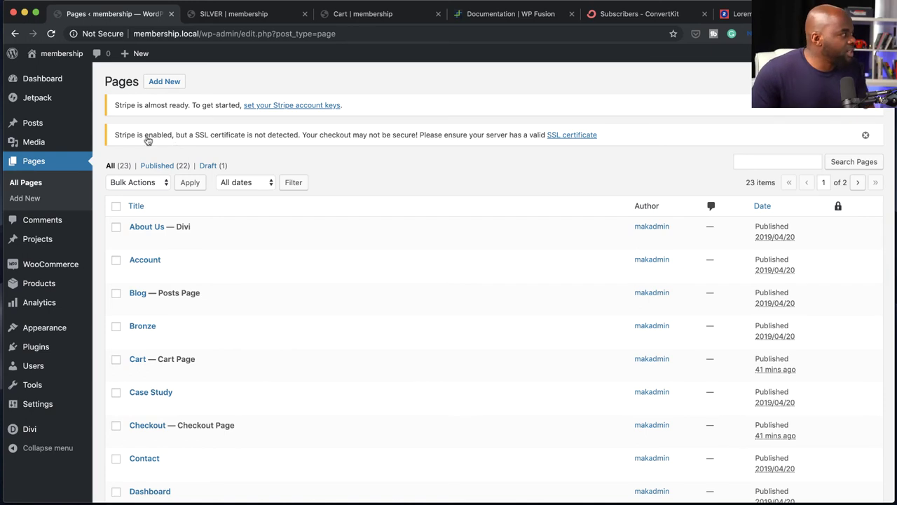
{"action": "scroll", "coordinate": [342, 391], "scroll_direction": "down", "scroll_amount": 5}
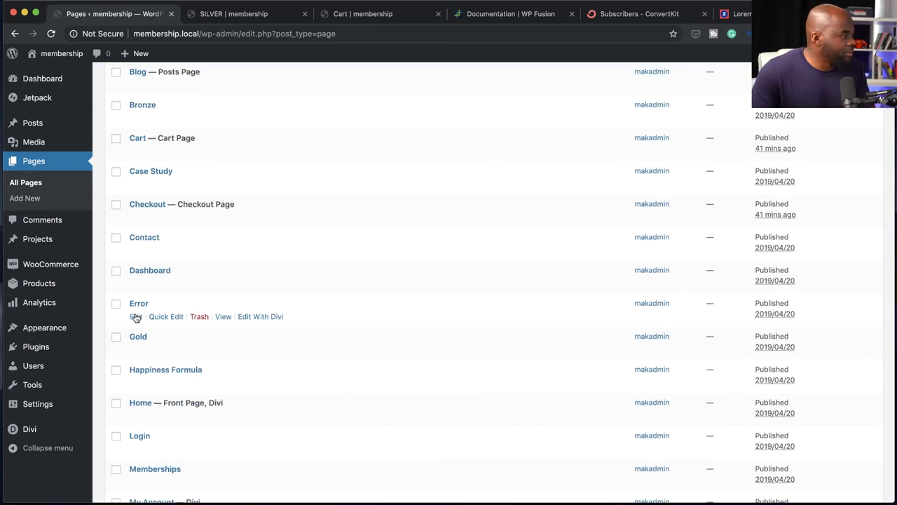
{"action": "left_click", "coordinate": [223, 317]}
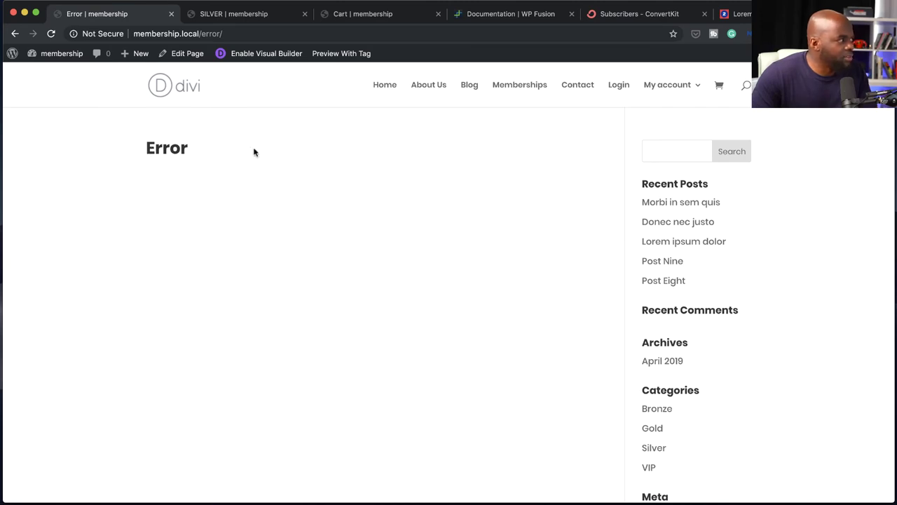
{"action": "left_click", "coordinate": [275, 56]}
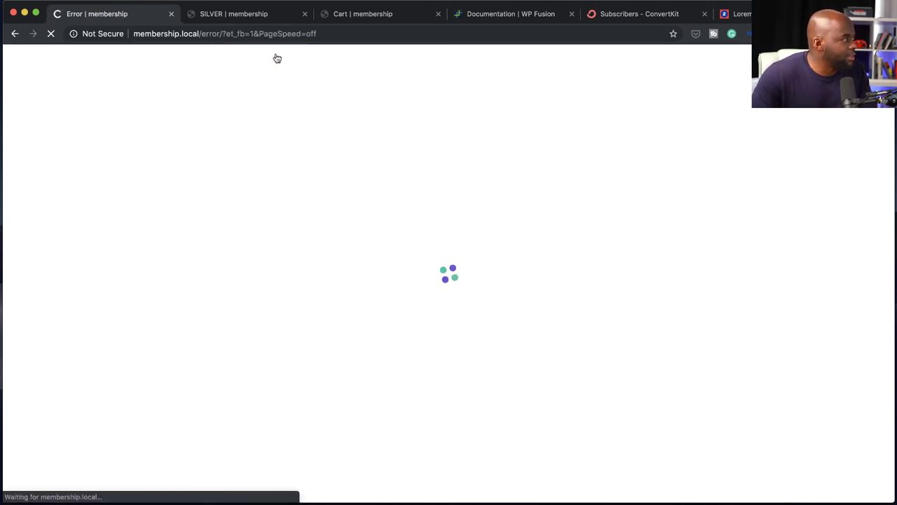
- Start building the empty Error page with a new row and insert a Blurb module in it
{"action": "left_click", "coordinate": [278, 292]}
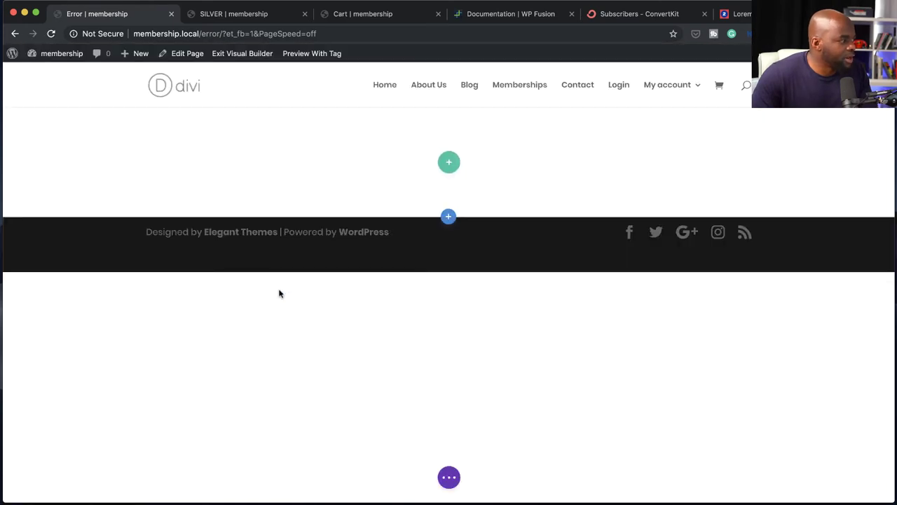
{"action": "left_click", "coordinate": [394, 254]}
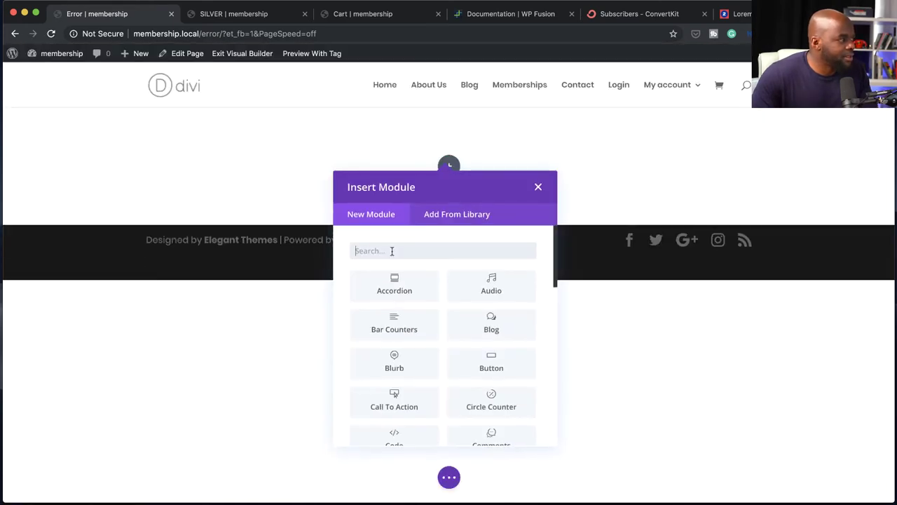
{"action": "left_click", "coordinate": [395, 364]}
- Set the blurb's title to "ERROR" and its body to "The content you're trying to access is for members only. Click here to become a member."
{"action": "triple_click", "coordinate": [114, 178]}
{"action": "type", "text": "ERROR"}
{"action": "triple_click", "coordinate": [90, 305]}
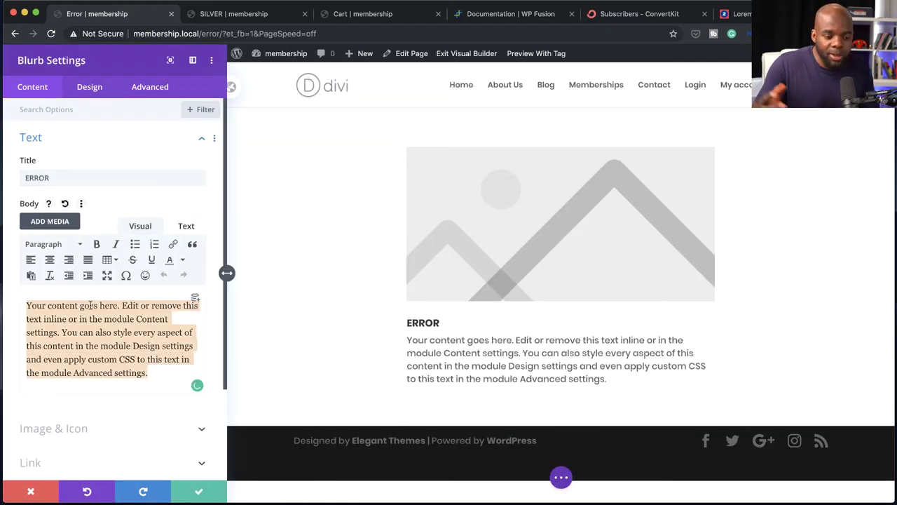
{"action": "type", "text": "The content you're trying to access is for members only. Click here to become a member"}
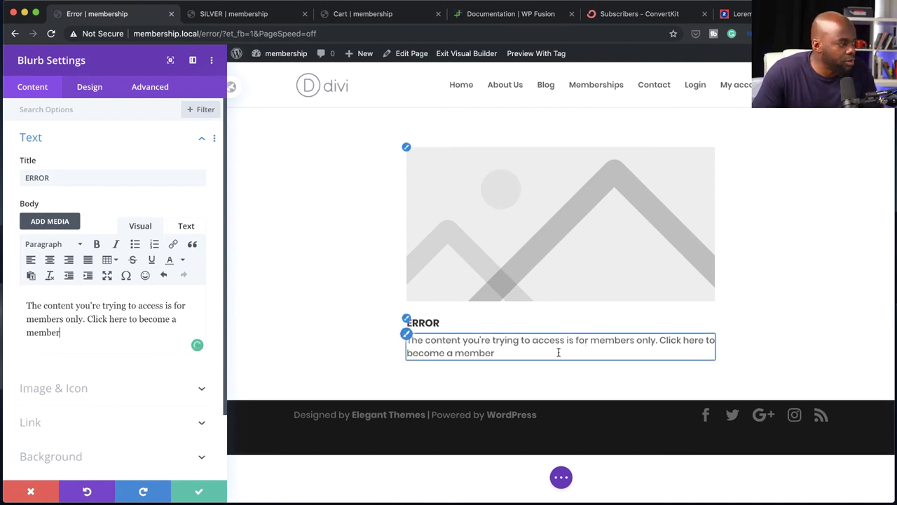
{"action": "left_click", "coordinate": [505, 354]}
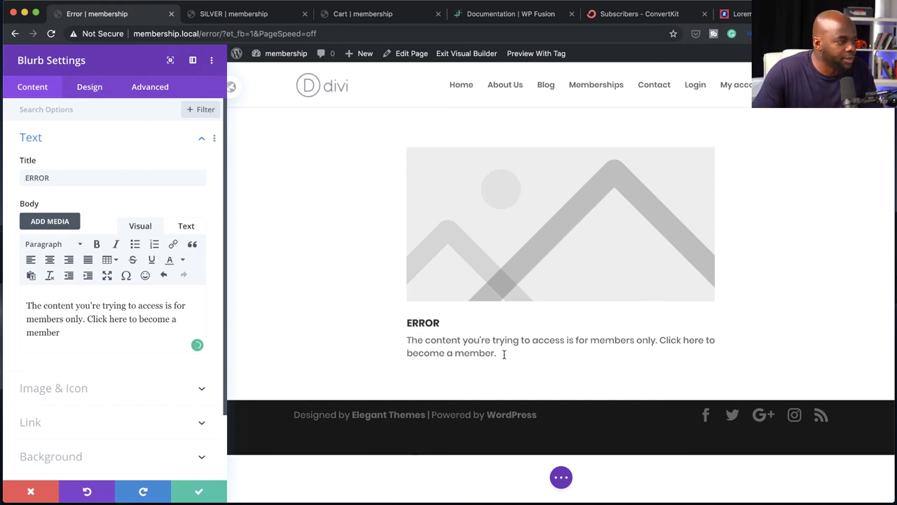
- Link the words "Click here" in the blurb's body to the site address membership.local, copied from the current URL
{"action": "left_click_drag", "start_coordinate": [660, 340], "coordinate": [704, 340]}
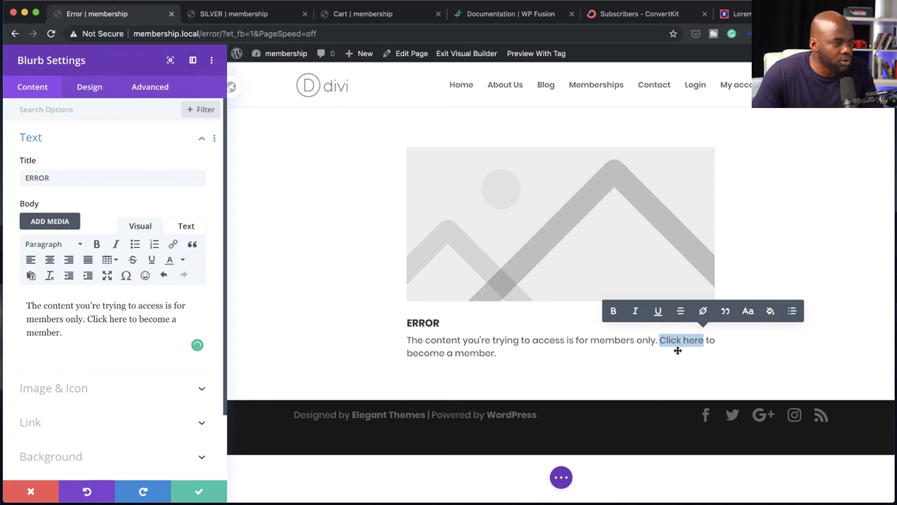
{"action": "left_click_drag", "start_coordinate": [200, 35], "coordinate": [131, 30]}
{"action": "key", "text": "super+c"}
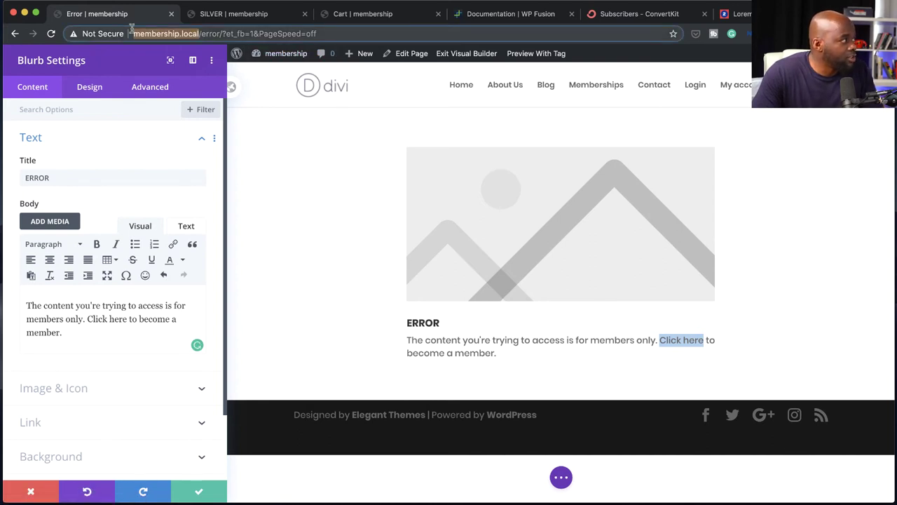
{"action": "left_click", "coordinate": [684, 340]}
{"action": "left_click_drag", "start_coordinate": [659, 340], "coordinate": [701, 340]}
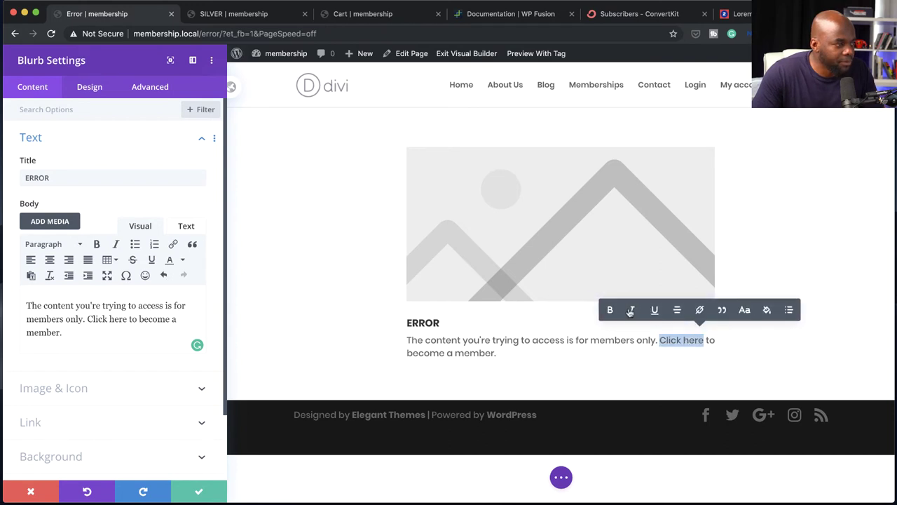
{"action": "left_click", "coordinate": [687, 308]}
{"action": "key", "text": "super+v"}
{"action": "key", "text": "Return"}
{"action": "left_click", "coordinate": [373, 332]}
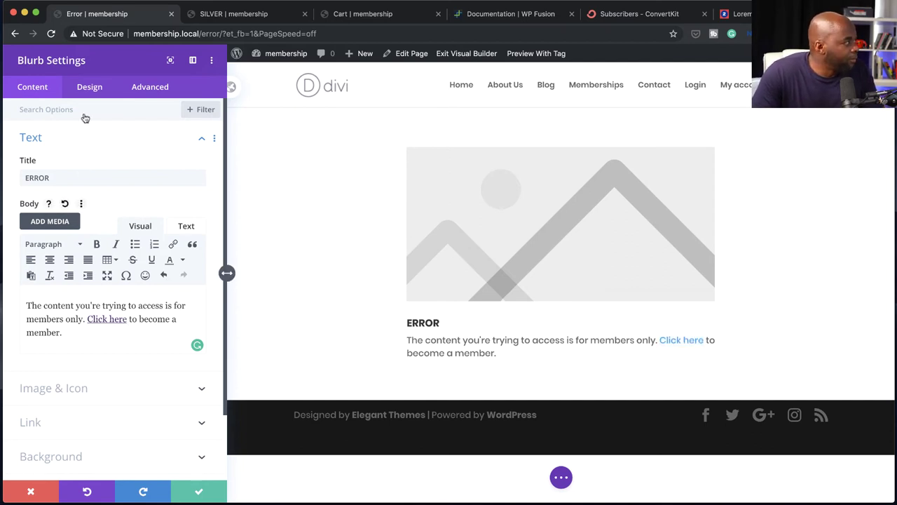
- Replace the blurb's placeholder image with the warning triangle icon containing an exclamation mark
{"action": "left_click", "coordinate": [82, 389]}
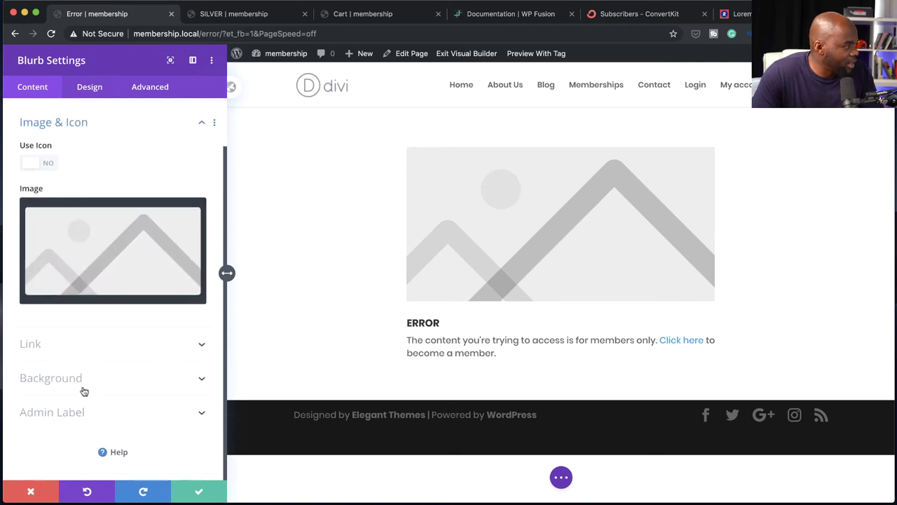
{"action": "left_click", "coordinate": [50, 164]}
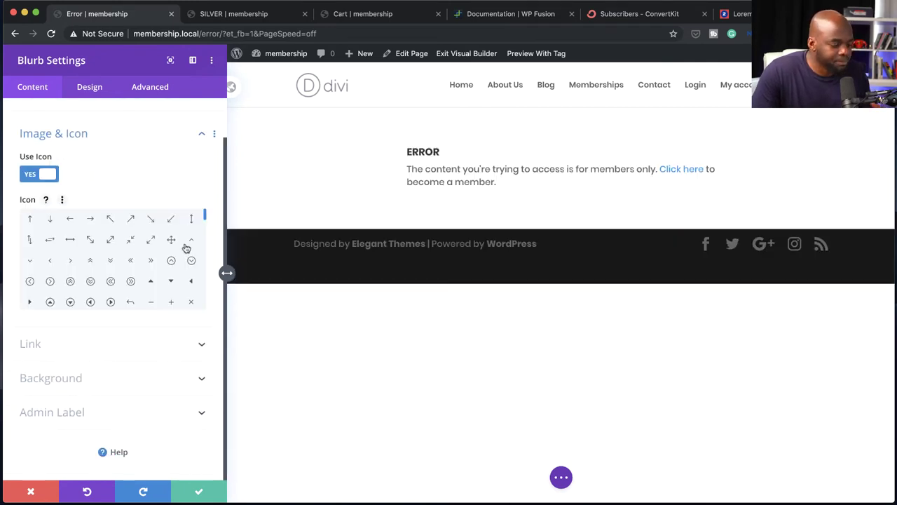
{"action": "left_click_drag", "start_coordinate": [205, 219], "coordinate": [205, 232]}
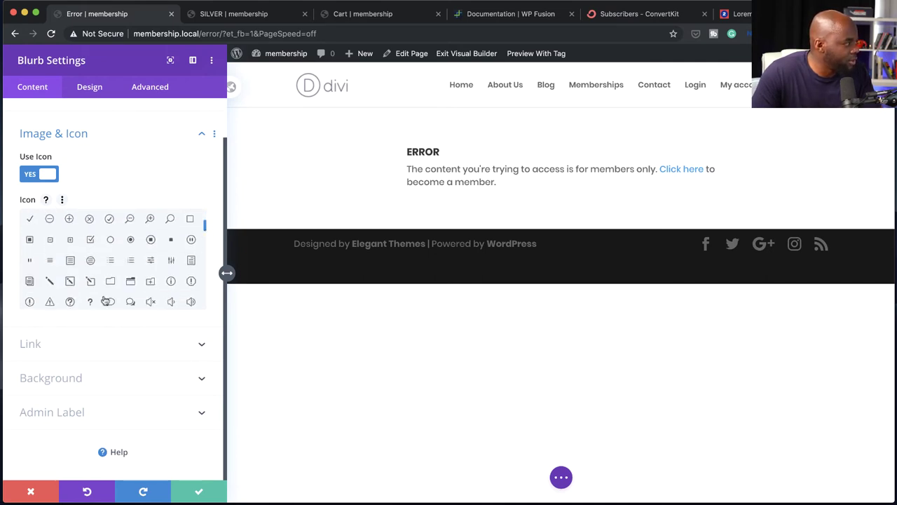
{"action": "left_click", "coordinate": [50, 302]}
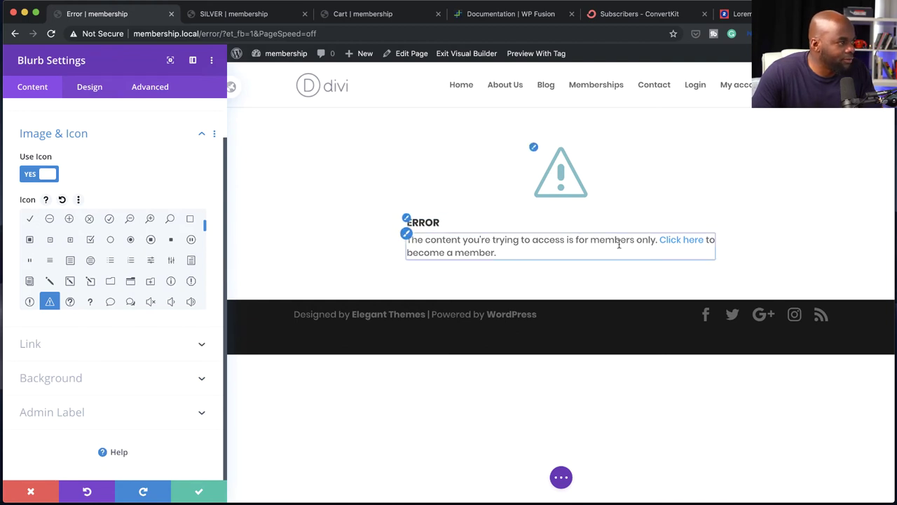
- Center the blurb's text and set the icon color to the orange swatch
{"action": "left_click", "coordinate": [89, 87]}
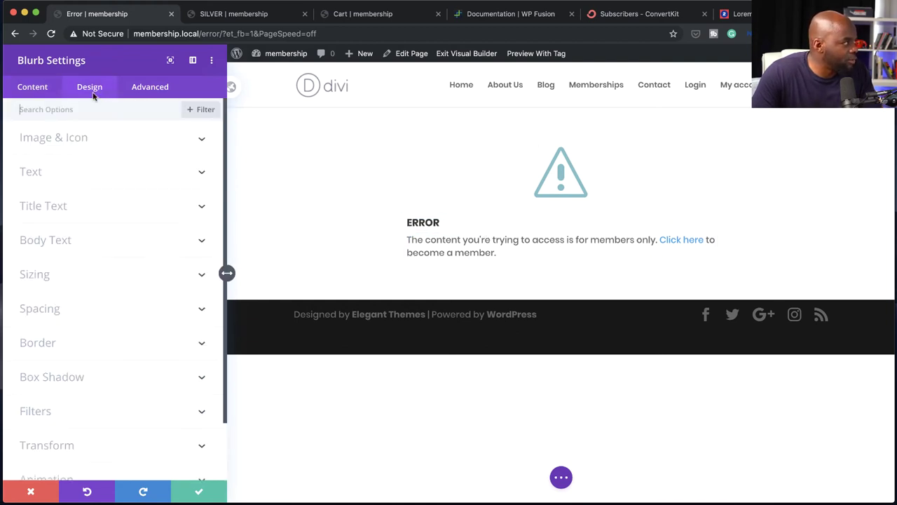
{"action": "left_click", "coordinate": [47, 176]}
{"action": "left_click", "coordinate": [89, 155]}
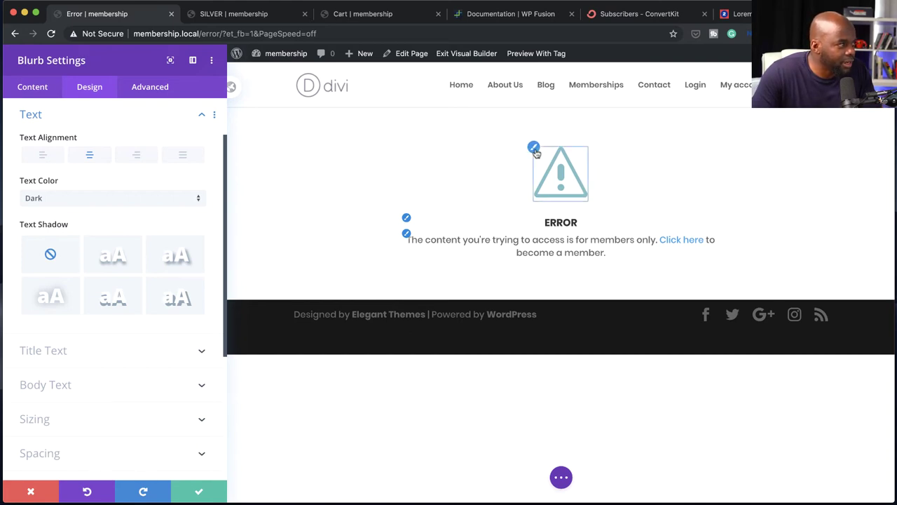
{"action": "left_click", "coordinate": [534, 148]}
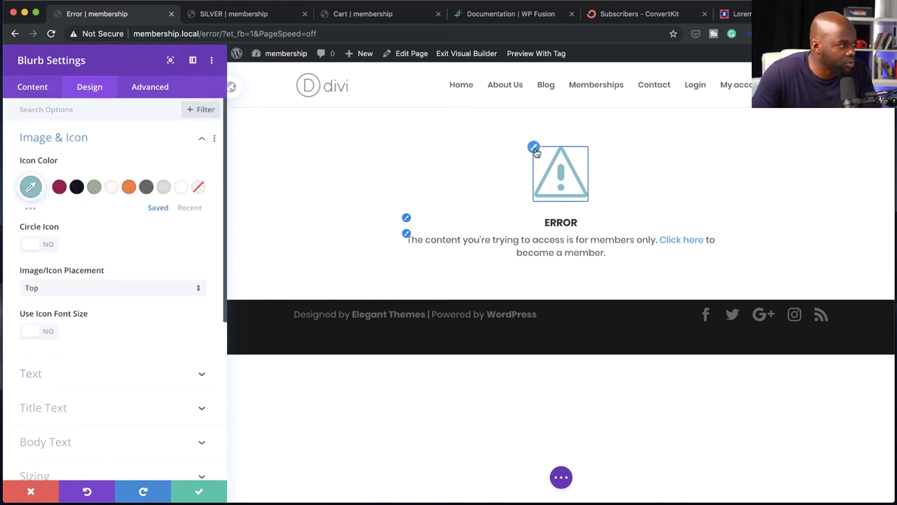
{"action": "left_click", "coordinate": [128, 186]}
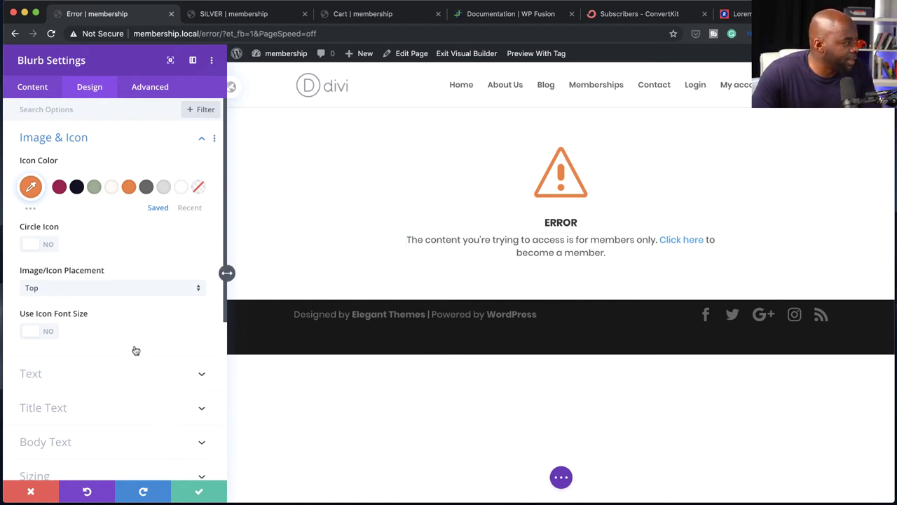
- Set the blurb's minimum height to 580px in its sizing options and save the blurb settings
{"action": "scroll", "coordinate": [123, 408], "scroll_direction": "down", "scroll_amount": 3}
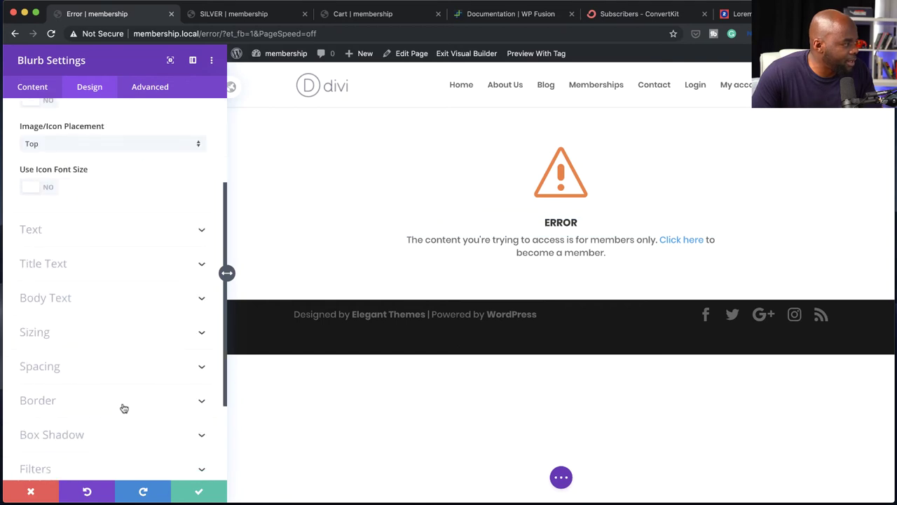
{"action": "left_click", "coordinate": [64, 335]}
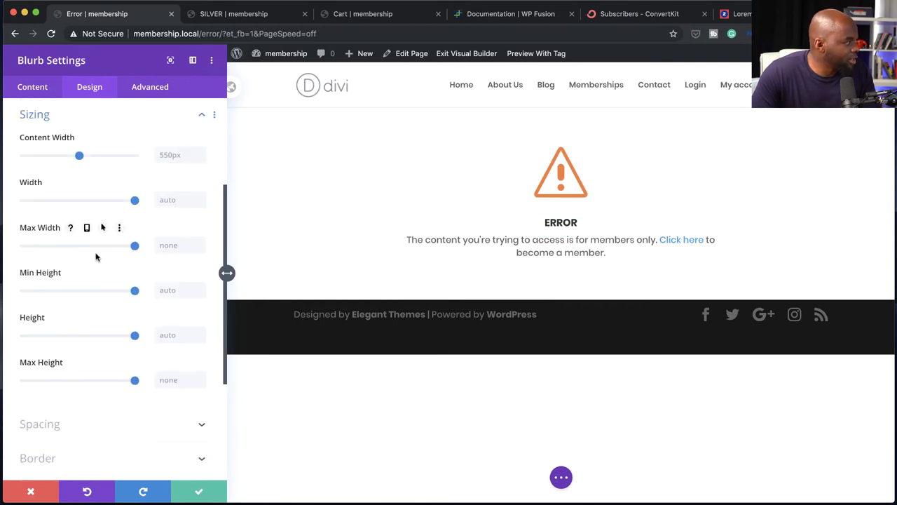
{"action": "left_click_drag", "start_coordinate": [133, 291], "coordinate": [82, 293]}
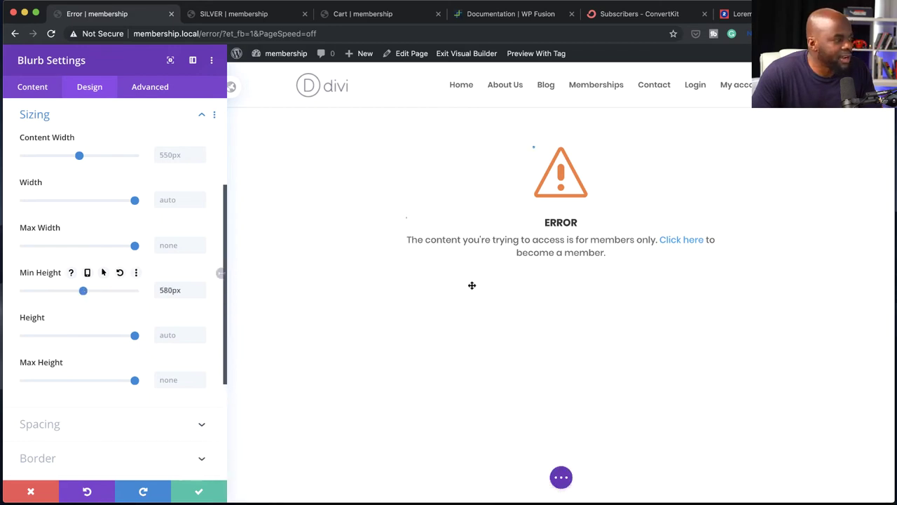
{"action": "left_click", "coordinate": [201, 491]}
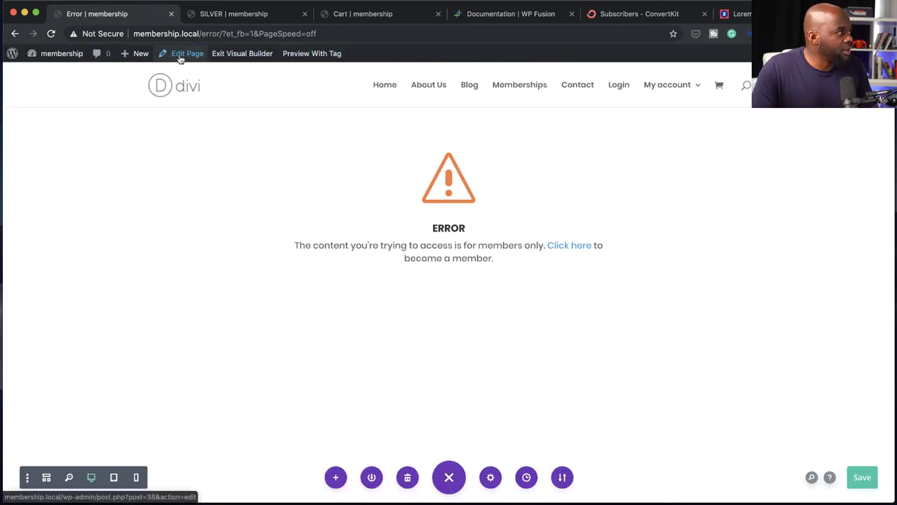
- Exit the visual builder and copy the Error page's address, membership.local/error/, without the PageSpeed parameter
{"action": "left_click", "coordinate": [313, 56]}
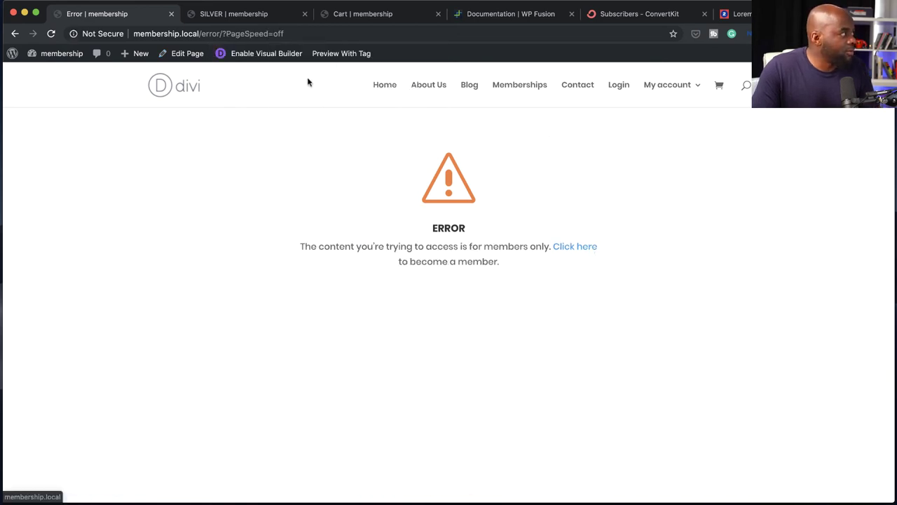
{"action": "left_click", "coordinate": [224, 34]}
{"action": "left_click_drag", "start_coordinate": [225, 34], "coordinate": [363, 33]}
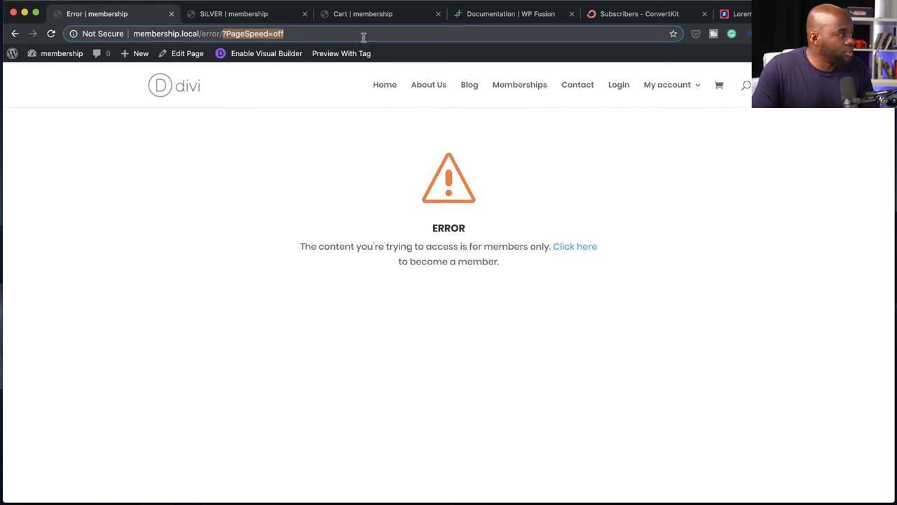
{"action": "key", "text": "BackSpace"}
{"action": "key", "text": "super+a"}
{"action": "key", "text": "super+c"}
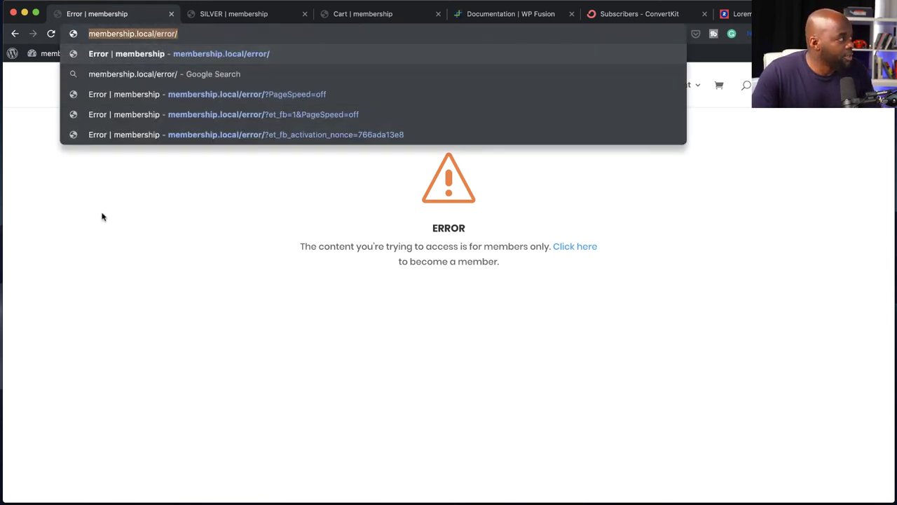
{"action": "key", "text": "Return"}
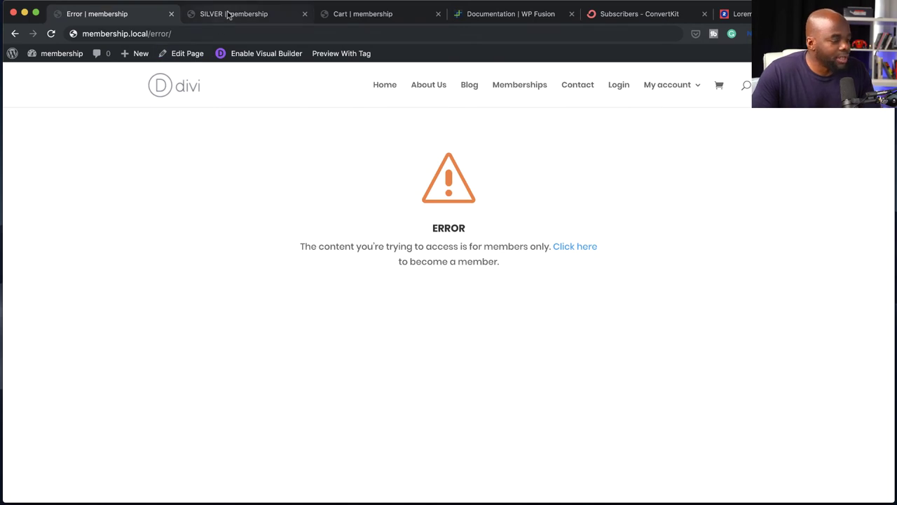
- Open WP Fusion's General Settings in the WordPress admin dashboard
{"action": "mouse_move", "coordinate": [64, 57]}
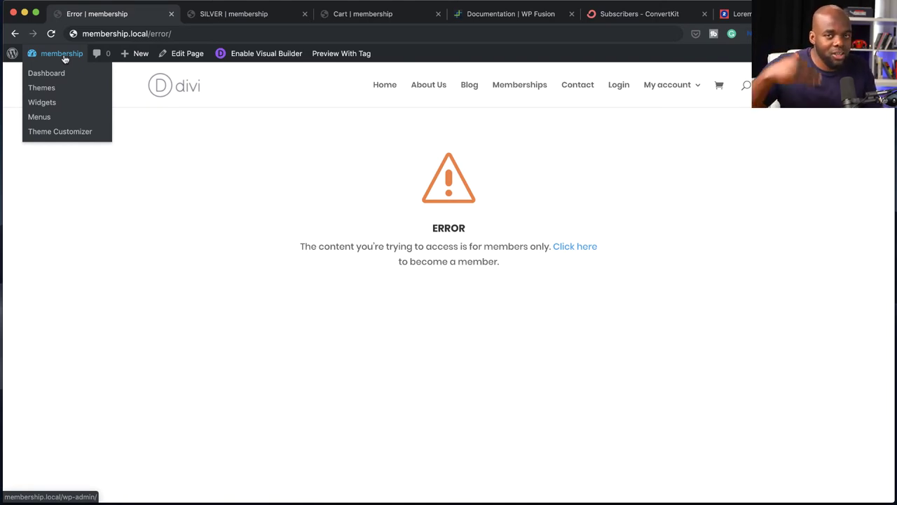
{"action": "left_click", "coordinate": [63, 73]}
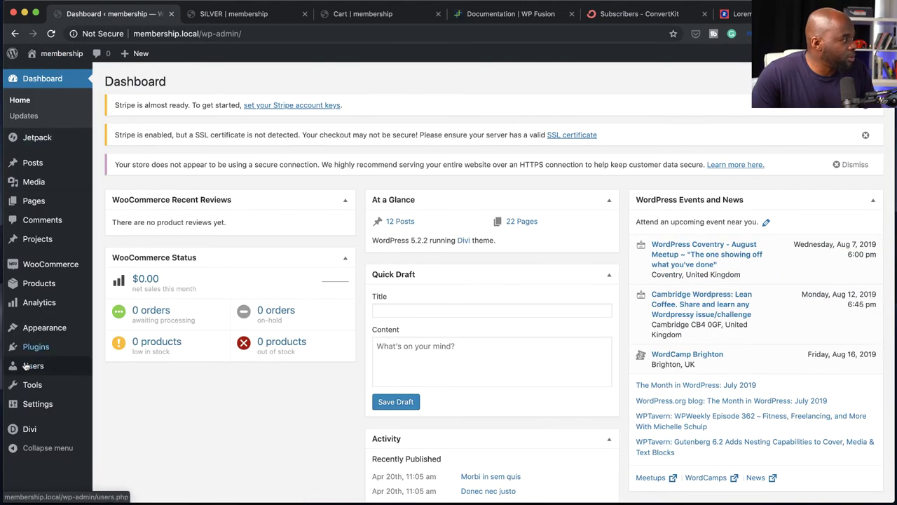
{"action": "mouse_move", "coordinate": [62, 408]}
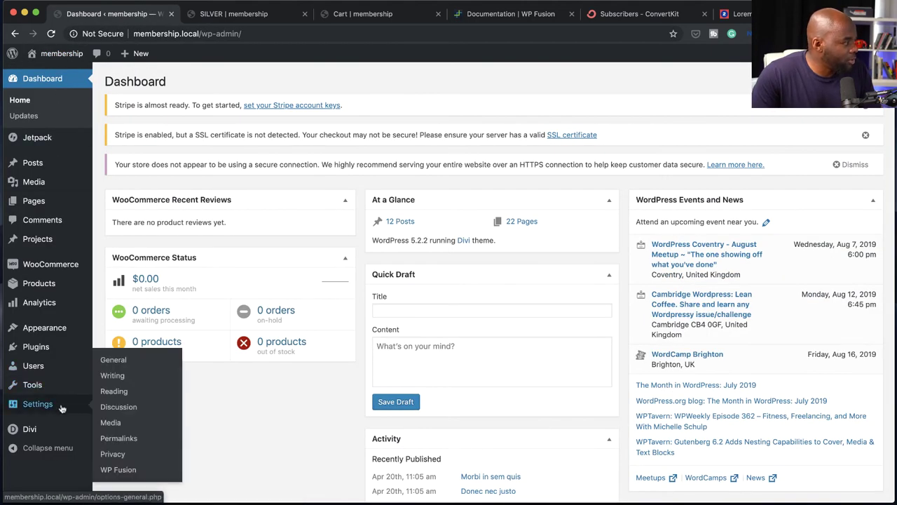
{"action": "left_click", "coordinate": [126, 469]}
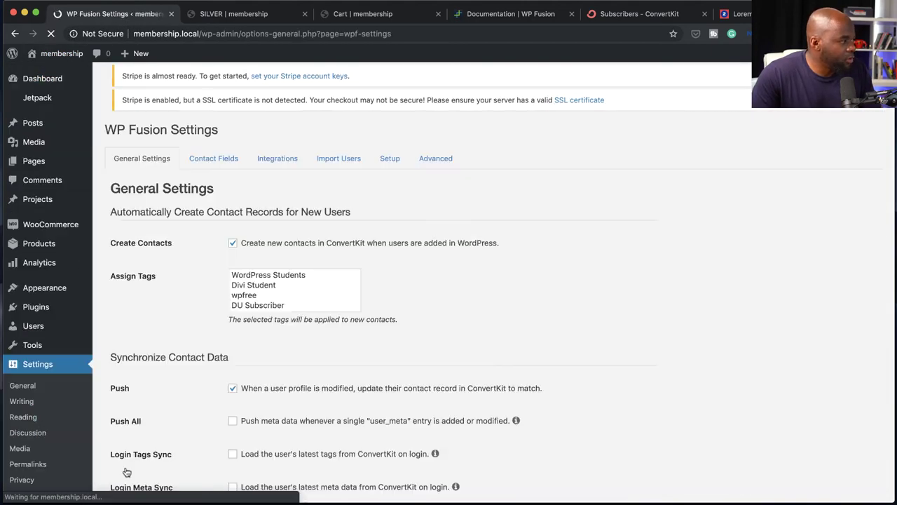
{"action": "left_click", "coordinate": [160, 164]}
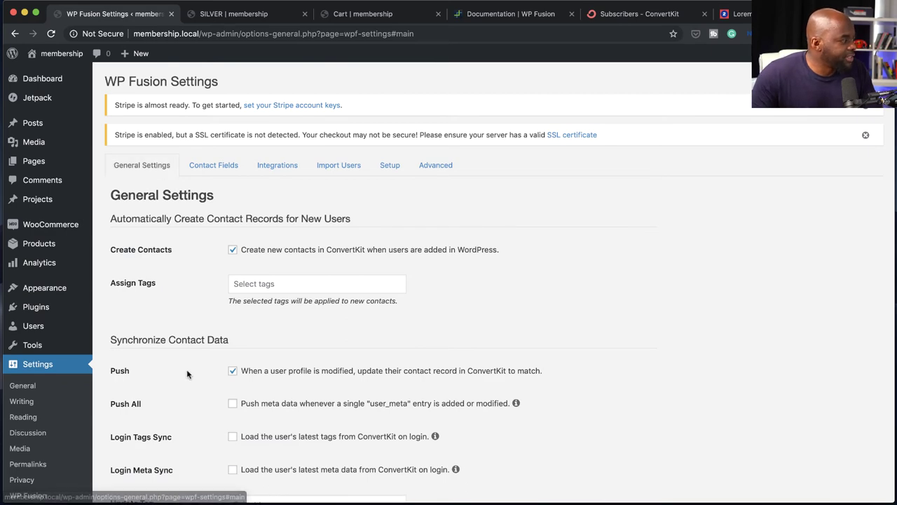
{"action": "scroll", "coordinate": [190, 379], "scroll_direction": "down", "scroll_amount": 5}
{"action": "scroll", "coordinate": [190, 385], "scroll_direction": "down", "scroll_amount": 2}
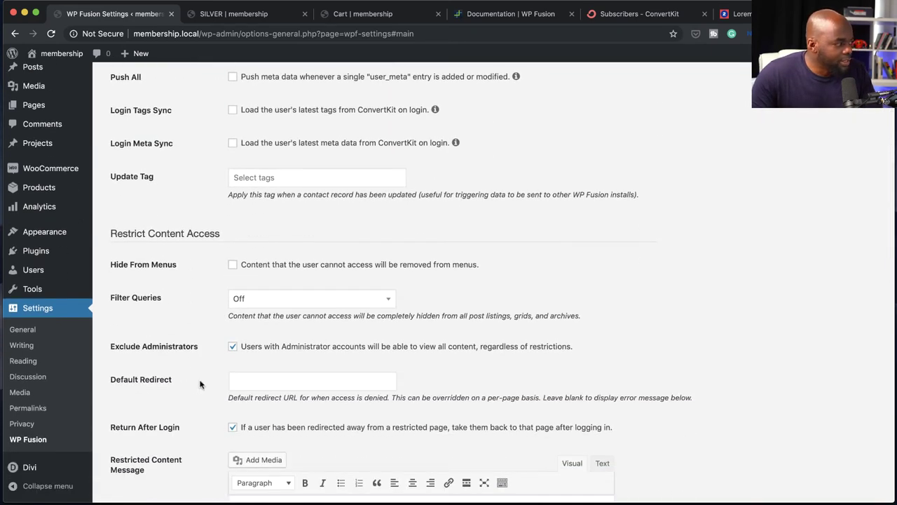
{"action": "left_click", "coordinate": [256, 383]}
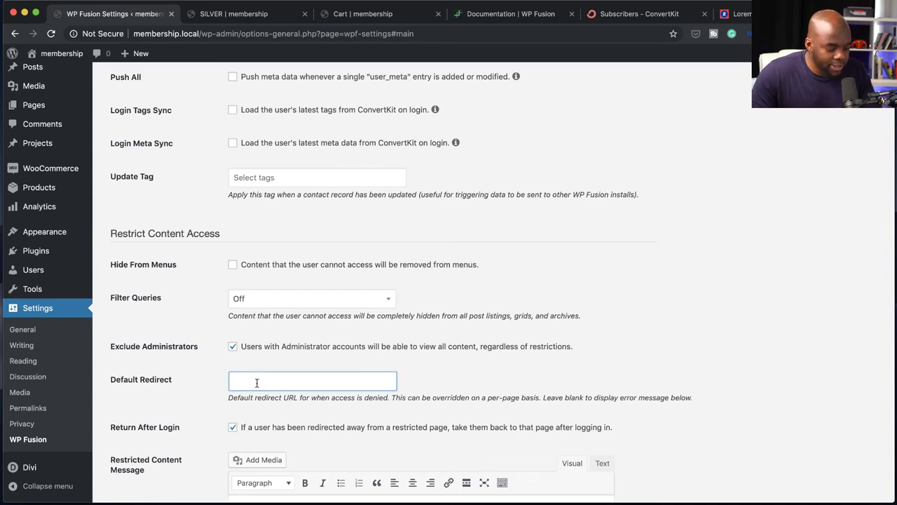
{"action": "key", "text": "super+v"}
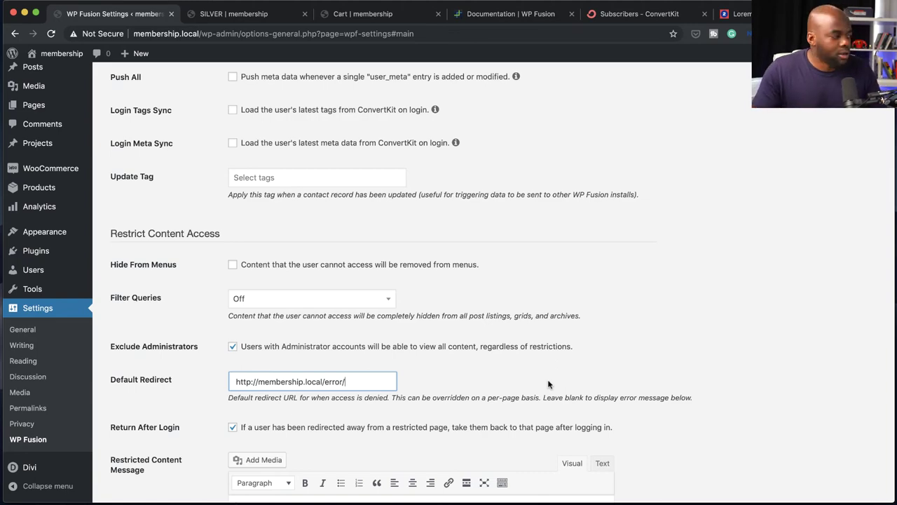
{"action": "scroll", "coordinate": [497, 378], "scroll_direction": "down", "scroll_amount": 15}
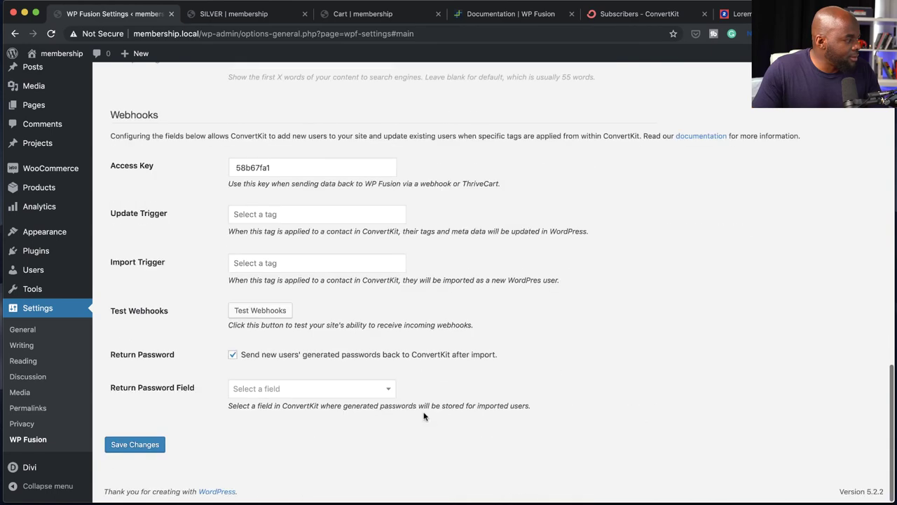
{"action": "left_click", "coordinate": [140, 445]}
- Add a Divi page titled "5 Steps to Success" and require users to be logged in to view it
{"action": "mouse_move", "coordinate": [49, 109]}
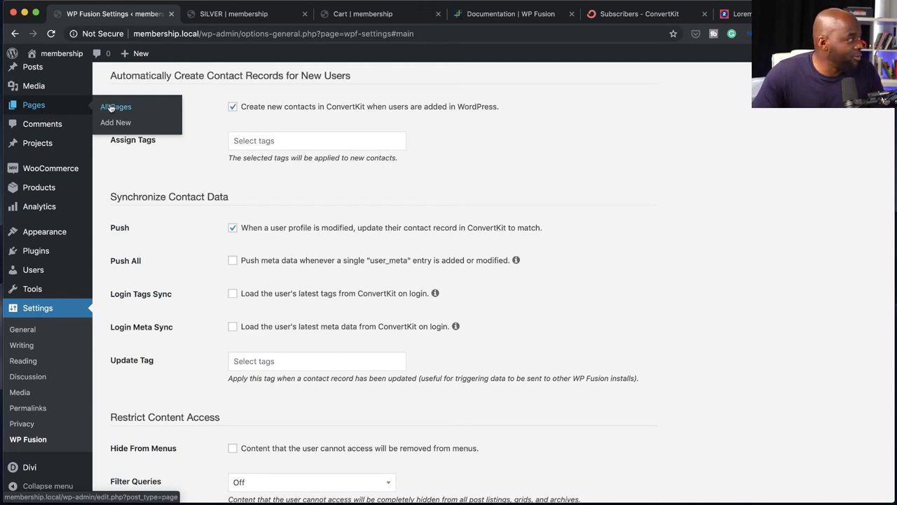
{"action": "left_click", "coordinate": [122, 123]}
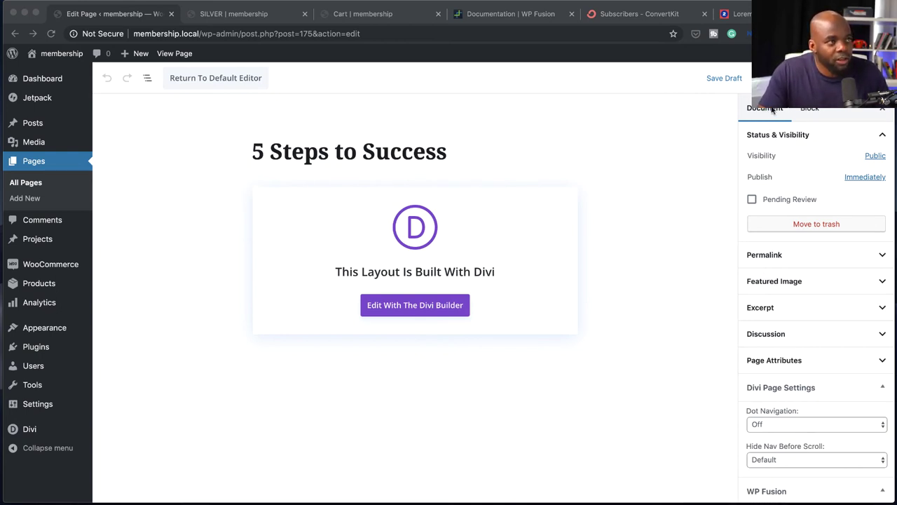
{"action": "scroll", "coordinate": [788, 323], "scroll_direction": "down", "scroll_amount": 5}
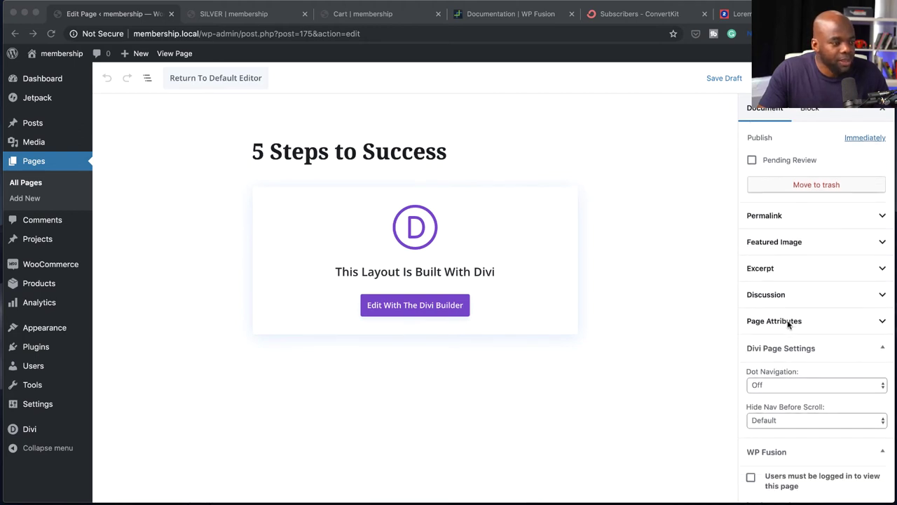
{"action": "scroll", "coordinate": [788, 323], "scroll_direction": "down", "scroll_amount": 4}
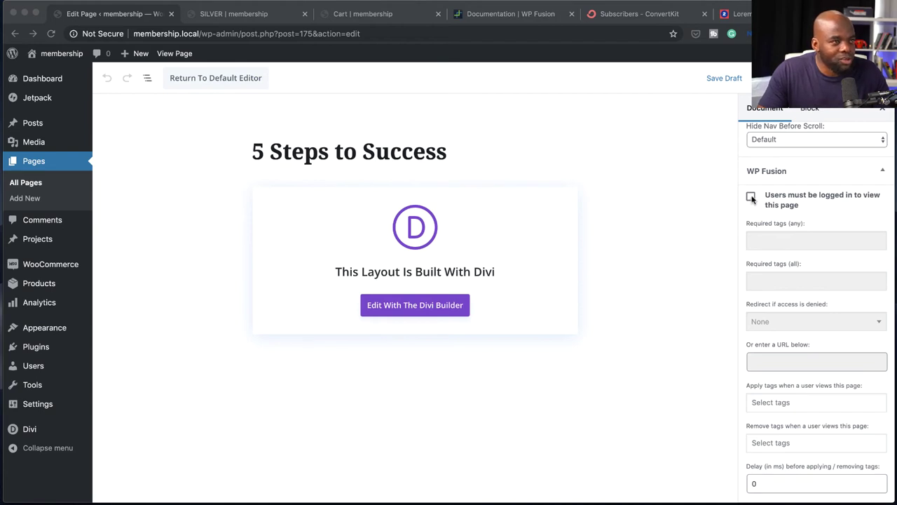
{"action": "left_click", "coordinate": [752, 199]}
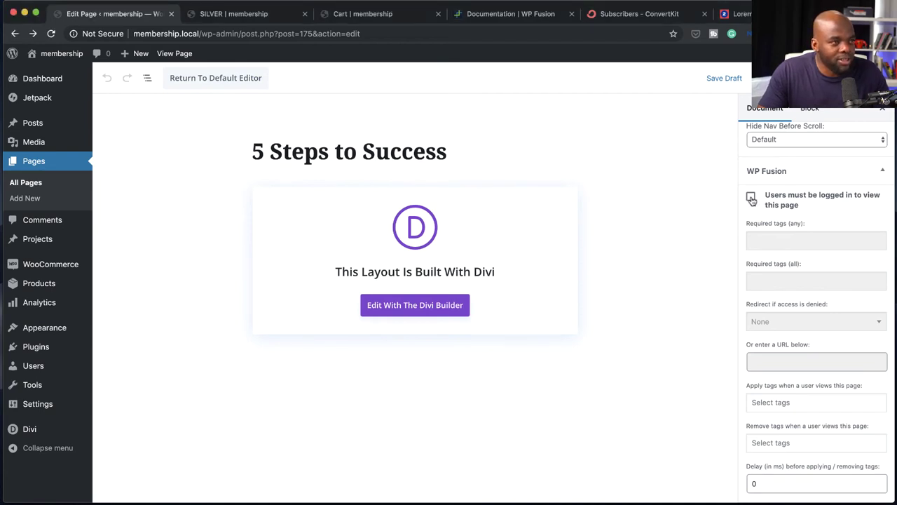
{"action": "left_click", "coordinate": [752, 197]}
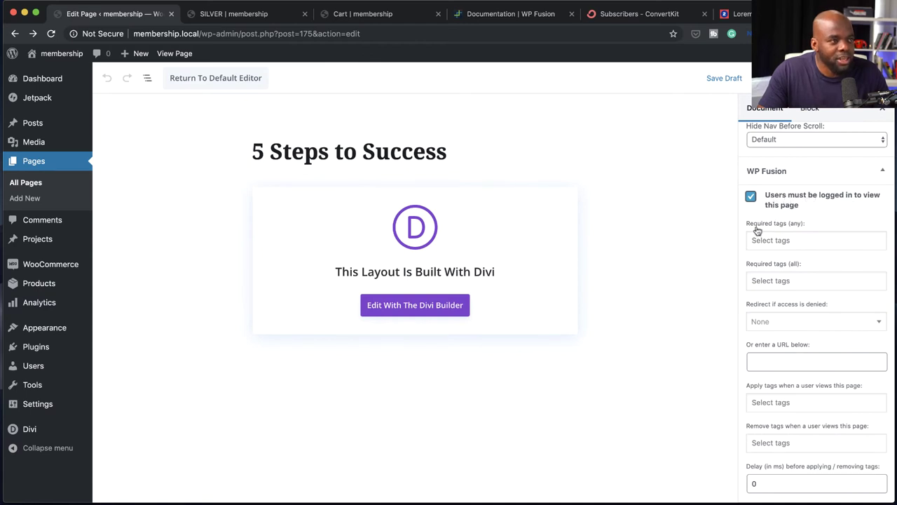
- Add GOLD to the page's "Required tags (any)" and publish the page
{"action": "left_click", "coordinate": [782, 240]}
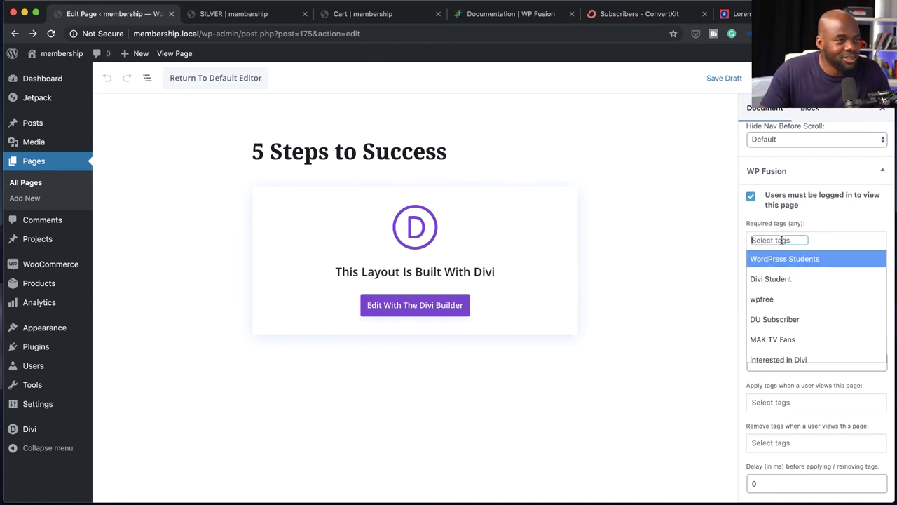
{"action": "scroll", "coordinate": [816, 322], "scroll_direction": "down", "scroll_amount": 10}
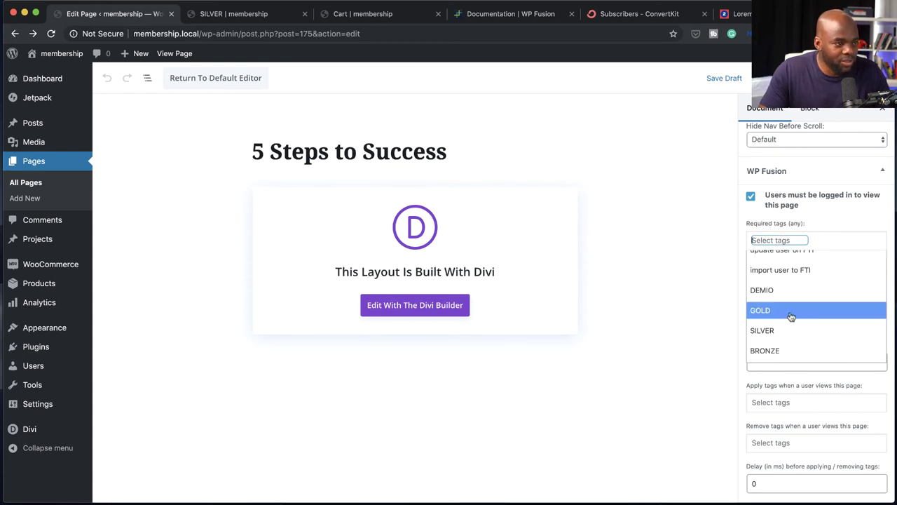
{"action": "left_click", "coordinate": [791, 316]}
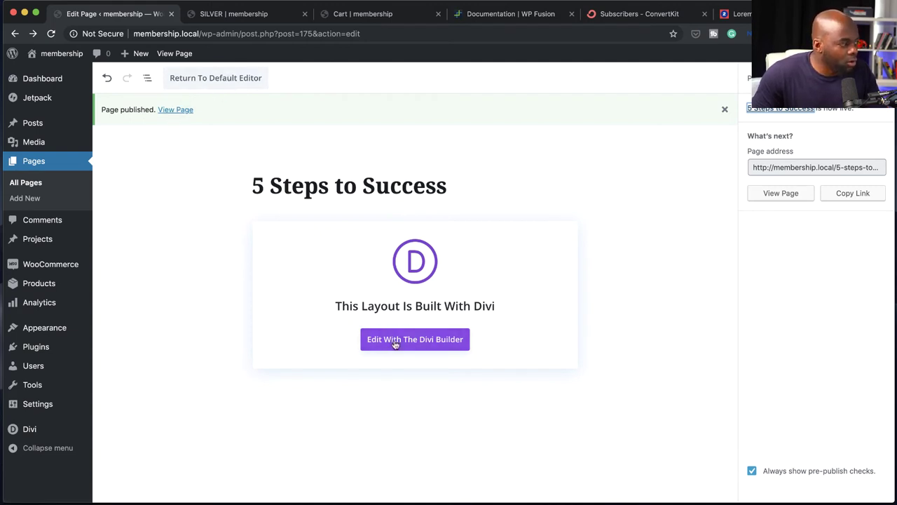
- Start building the "5 Steps to Success" page from scratch in the Divi Builder, without inserting a row
{"action": "left_click", "coordinate": [438, 342]}
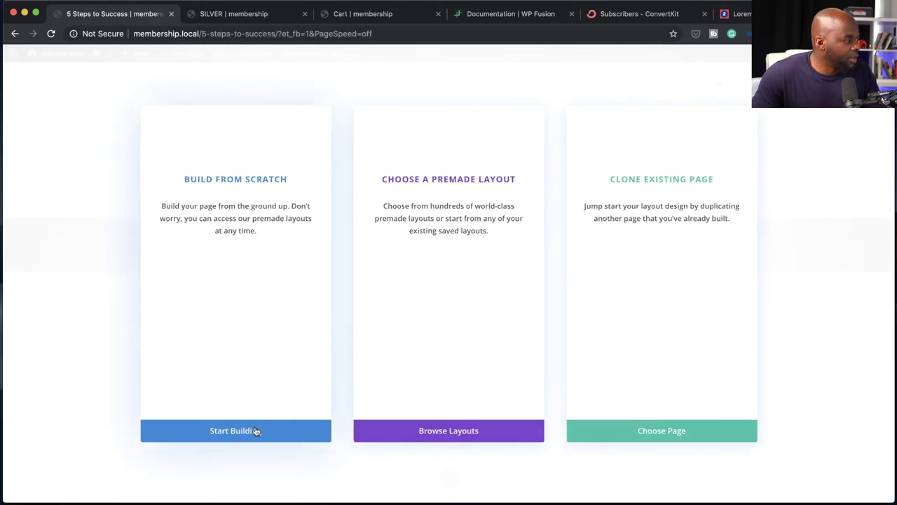
{"action": "left_click", "coordinate": [256, 433]}
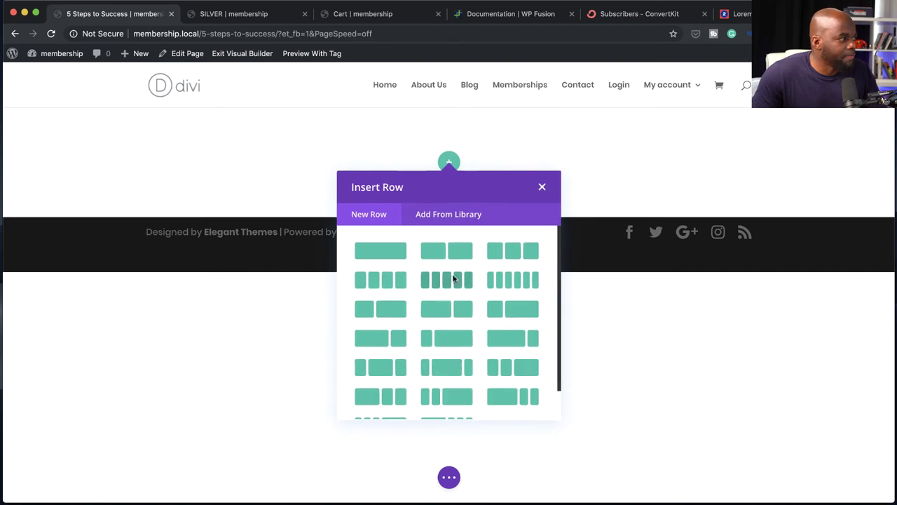
{"action": "left_click", "coordinate": [544, 185]}
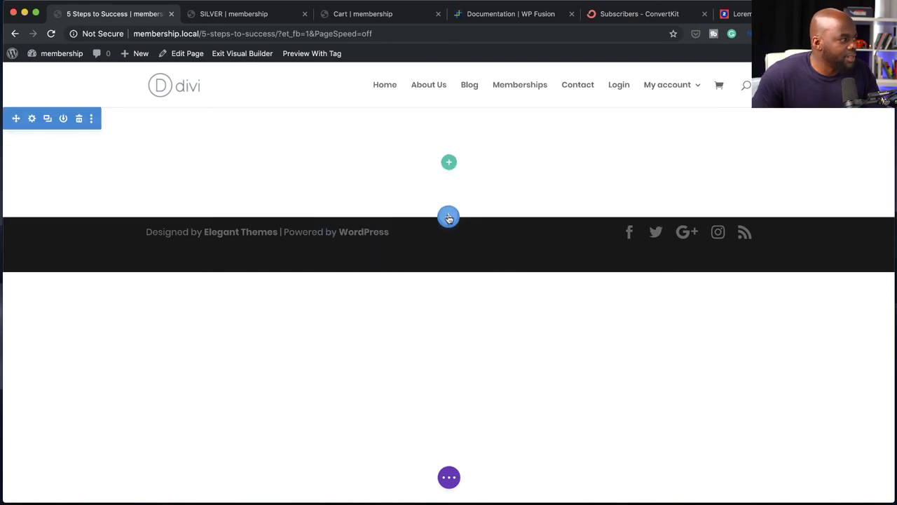
- Insert a fullwidth section below the empty section and add a Fullwidth Post Title module to it
{"action": "left_click", "coordinate": [448, 216]}
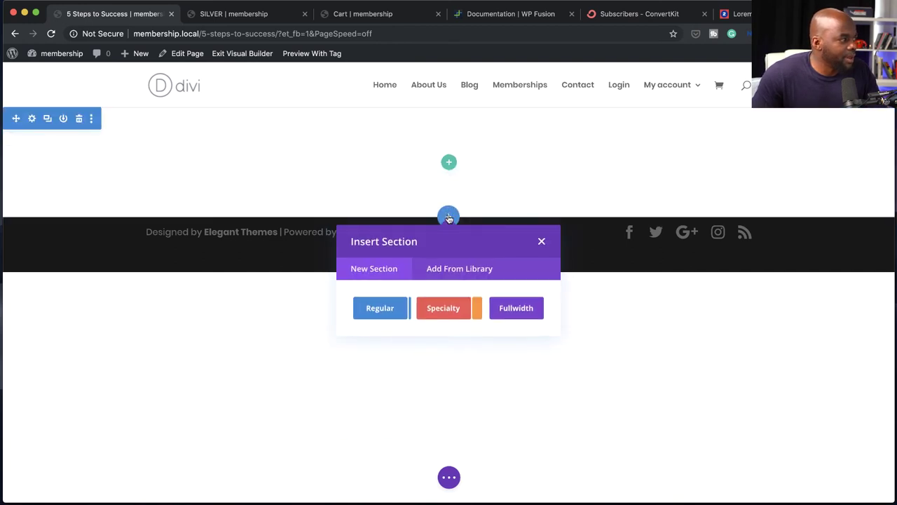
{"action": "left_click", "coordinate": [521, 309]}
{"action": "scroll", "coordinate": [526, 358], "scroll_direction": "down", "scroll_amount": 1}
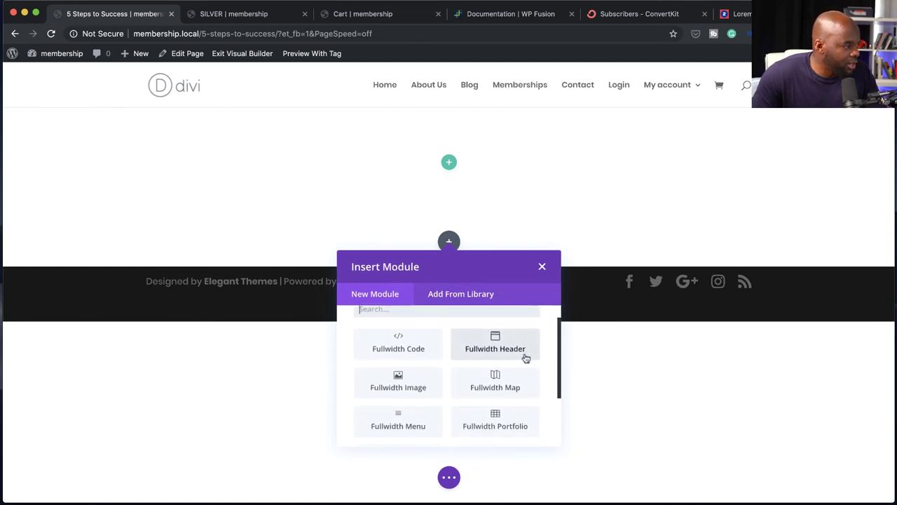
{"action": "scroll", "coordinate": [526, 358], "scroll_direction": "down", "scroll_amount": 3}
{"action": "scroll", "coordinate": [526, 359], "scroll_direction": "down", "scroll_amount": 2}
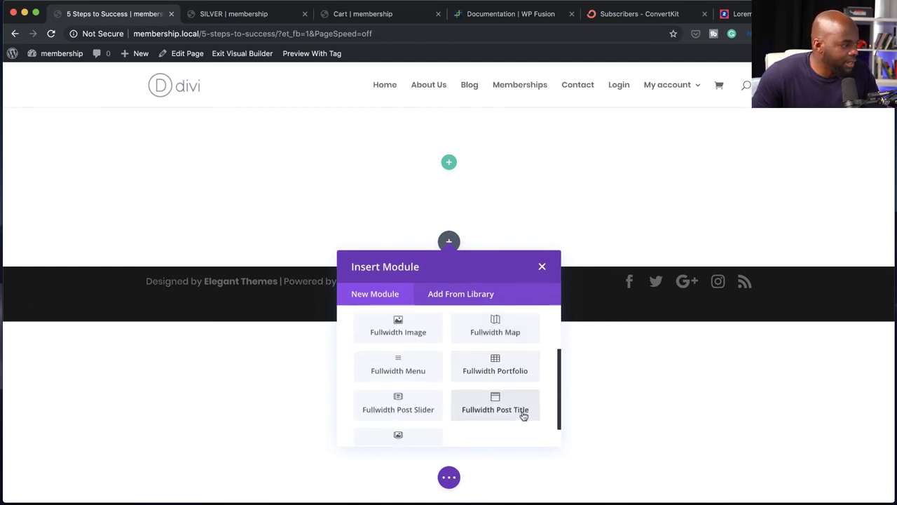
{"action": "left_click", "coordinate": [522, 408]}
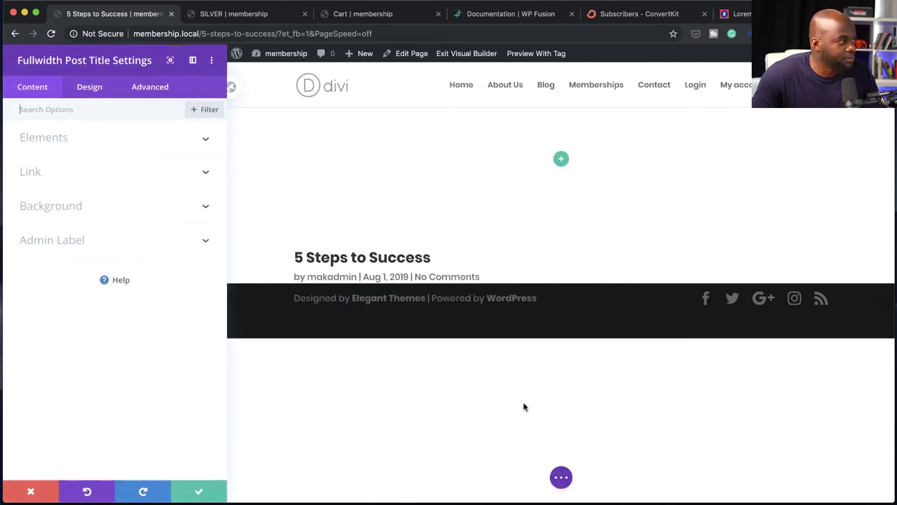
- Set the Fullwidth Post Title's background color to the orange swatch #f47d3d
{"action": "left_click", "coordinate": [150, 206]}
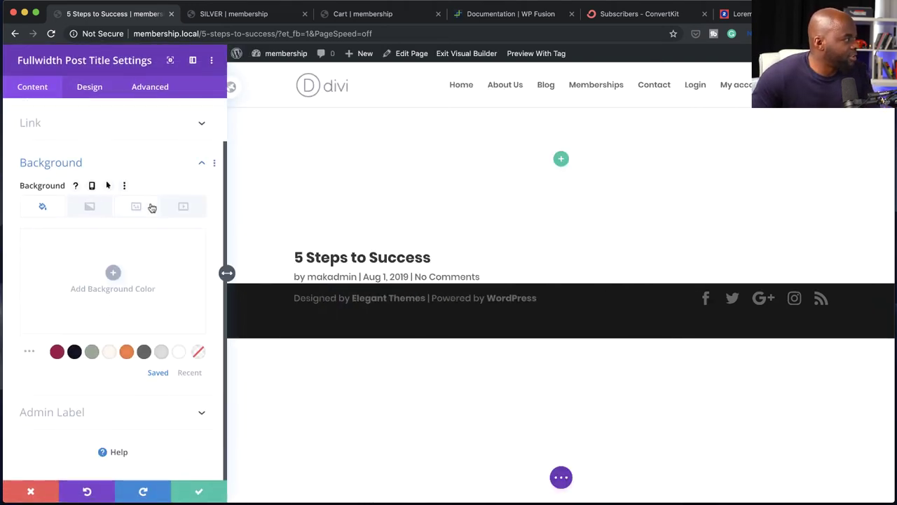
{"action": "left_click", "coordinate": [127, 353]}
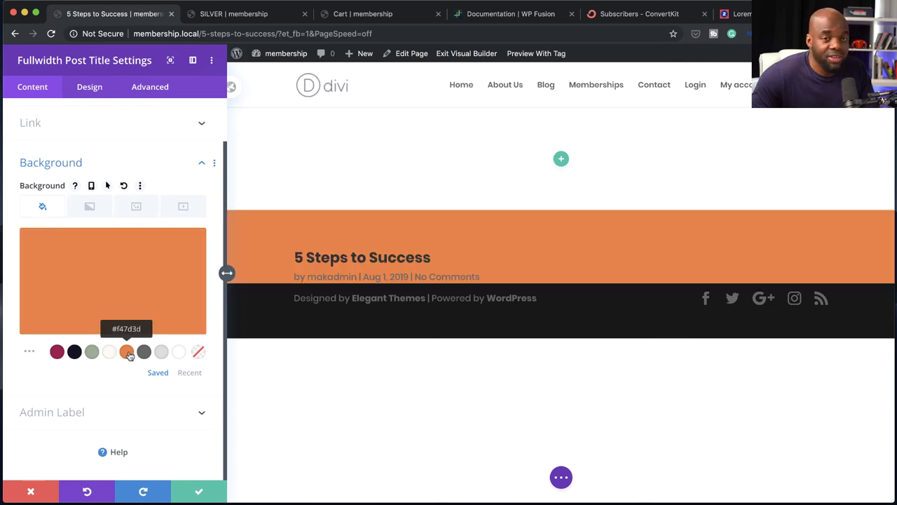
- Set the post title module's background image to the photo of a couple walking a dog, save it, and delete the empty section above
{"action": "left_click", "coordinate": [137, 209]}
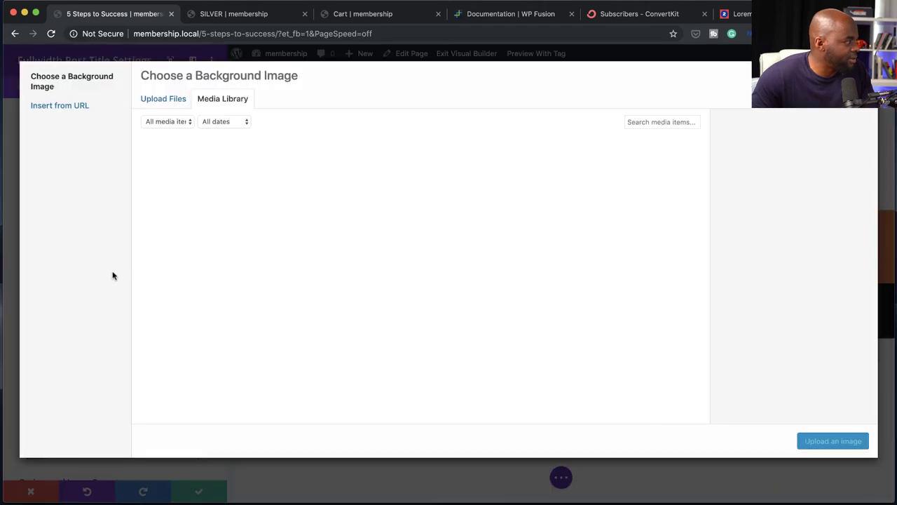
{"action": "left_click", "coordinate": [113, 274]}
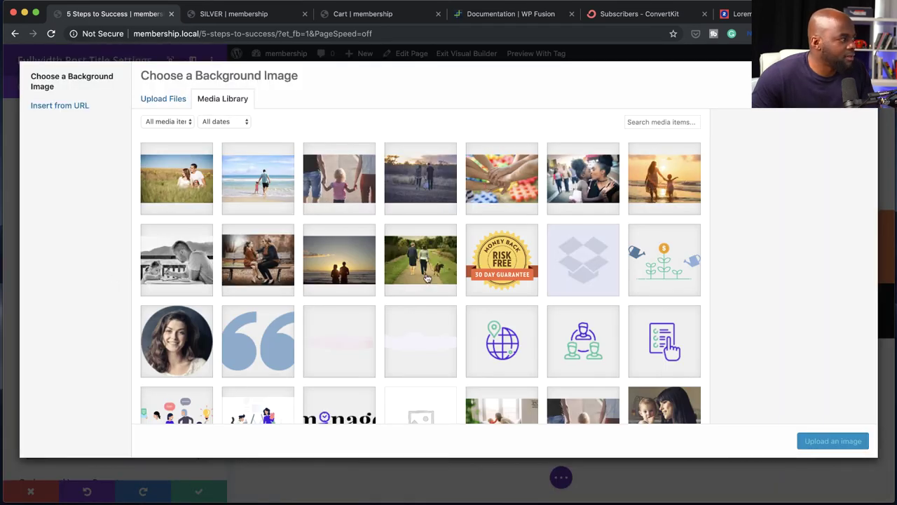
{"action": "left_click", "coordinate": [426, 276]}
{"action": "left_click", "coordinate": [848, 441]}
{"action": "left_click", "coordinate": [200, 494]}
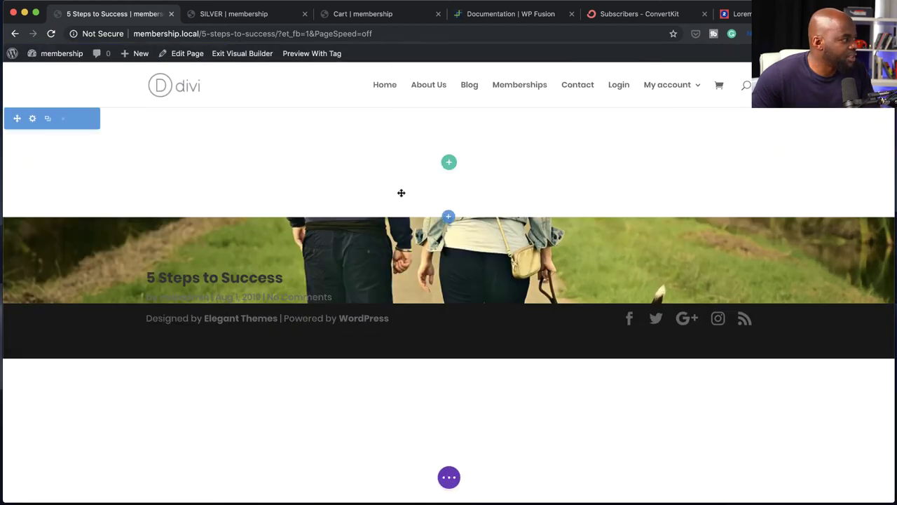
{"action": "left_click", "coordinate": [78, 121]}
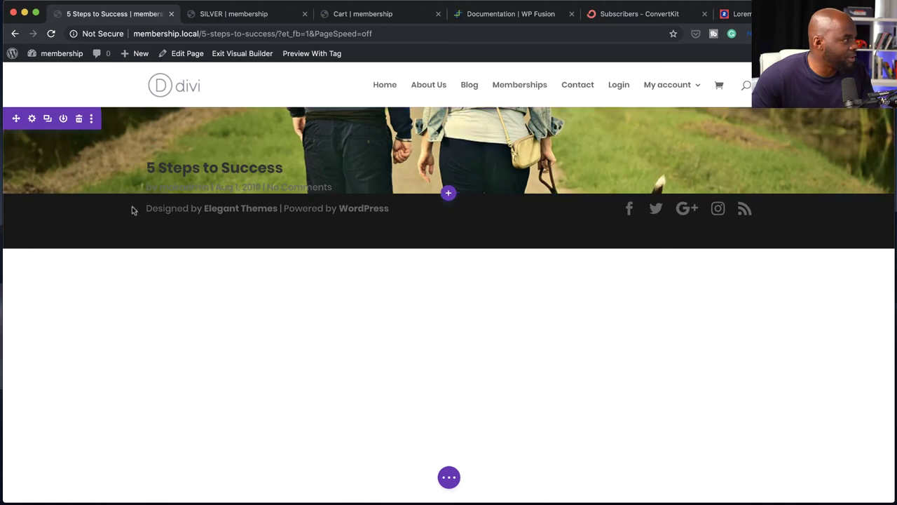
- Set the Fullwidth Post Title's text color to Light and its text alignment to center
{"action": "left_click", "coordinate": [431, 138]}
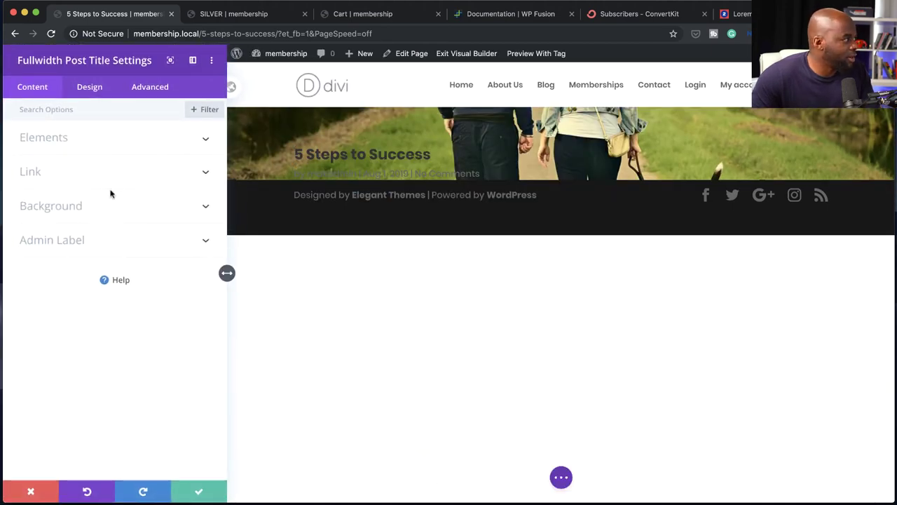
{"action": "left_click", "coordinate": [98, 91]}
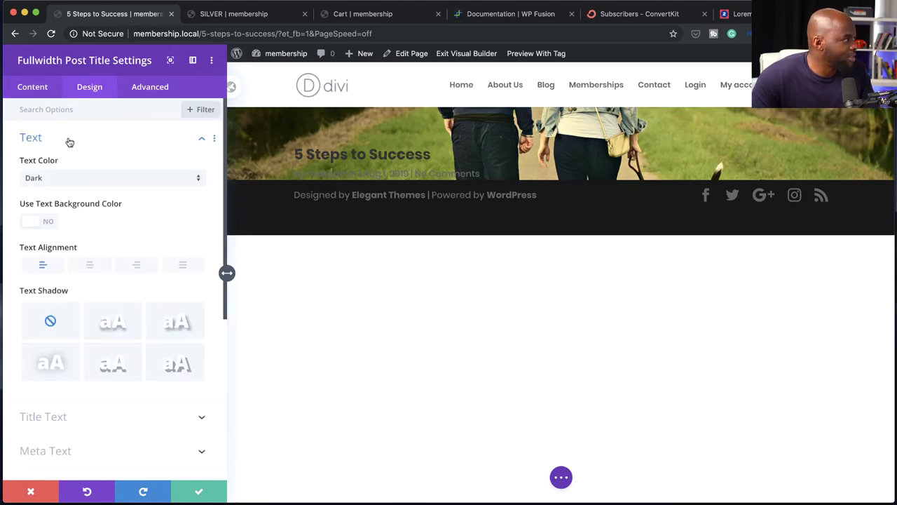
{"action": "left_click", "coordinate": [69, 179]}
{"action": "left_click", "coordinate": [65, 205]}
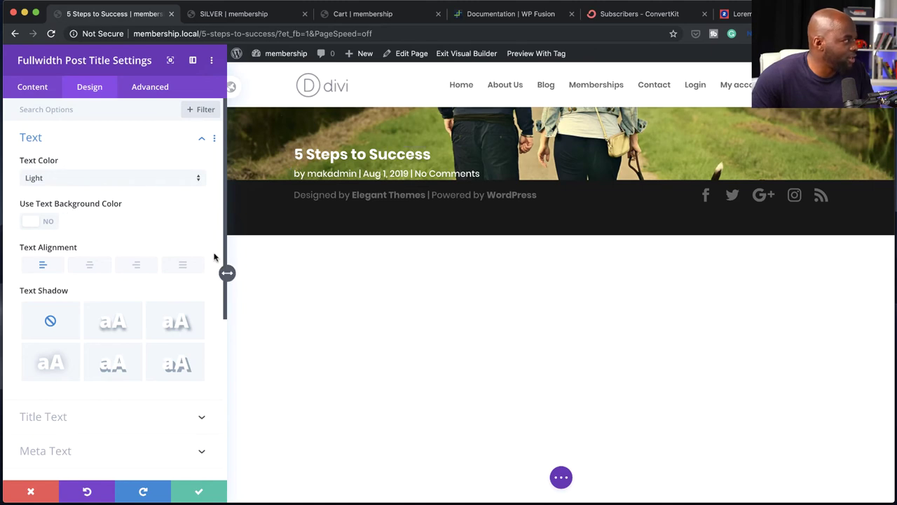
{"action": "left_click", "coordinate": [90, 266]}
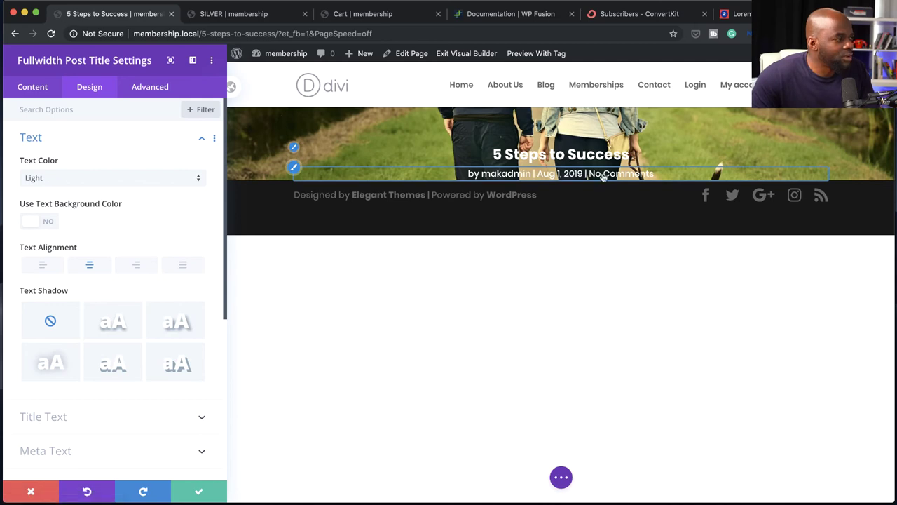
- Turn off Show Author in the Fullwidth Post Title's elements
{"action": "left_click", "coordinate": [44, 92]}
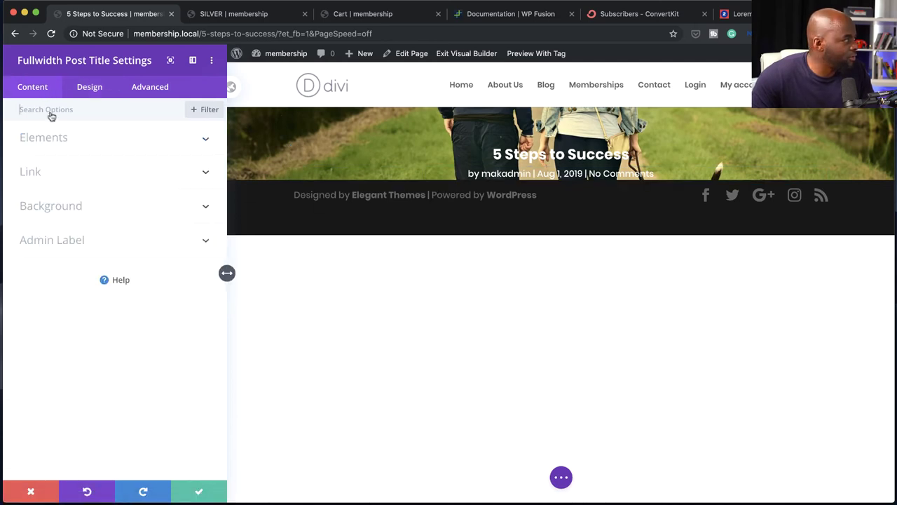
{"action": "left_click", "coordinate": [44, 138]}
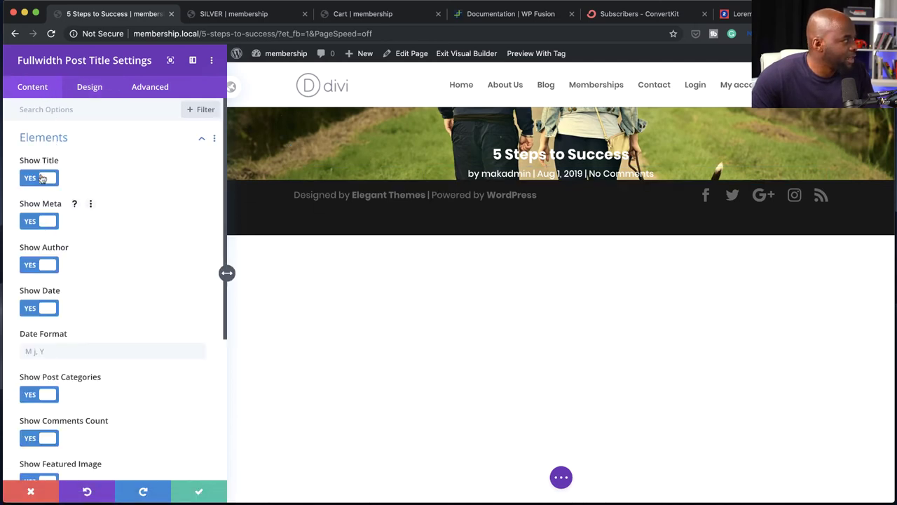
{"action": "left_click", "coordinate": [31, 266]}
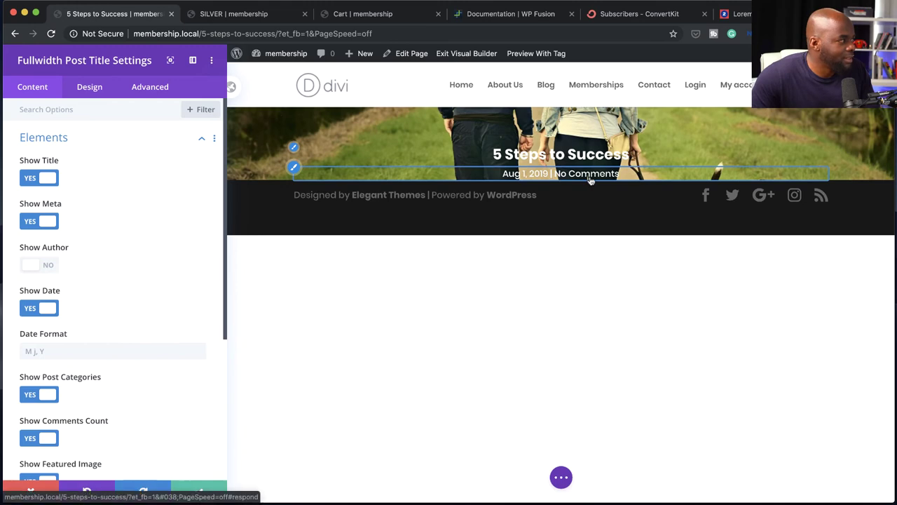
- Try hiding the comments count in the post title, and switch it back on
{"action": "scroll", "coordinate": [106, 396], "scroll_direction": "down", "scroll_amount": 1}
{"action": "scroll", "coordinate": [107, 396], "scroll_direction": "down", "scroll_amount": 3}
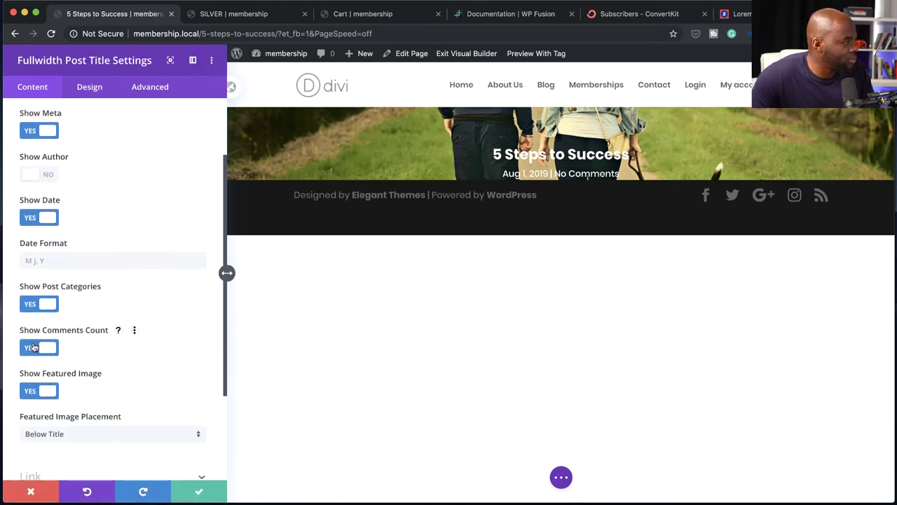
{"action": "left_click", "coordinate": [31, 348]}
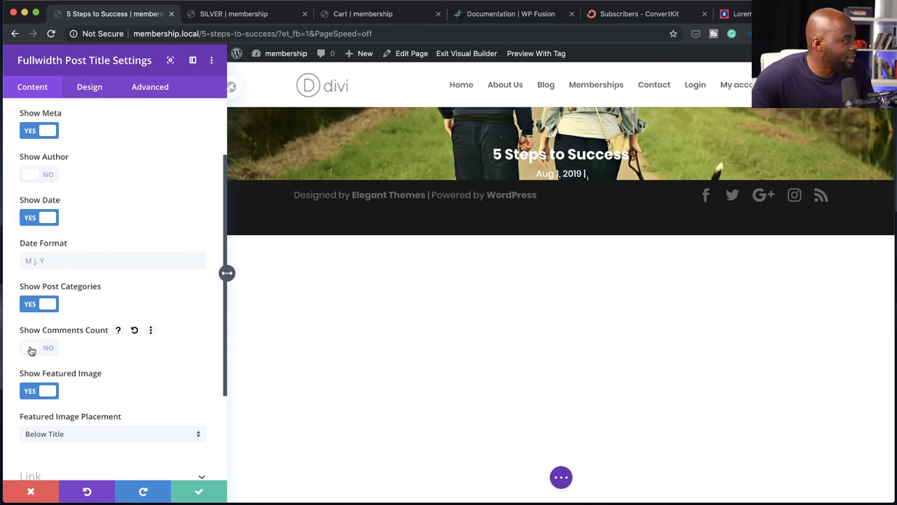
{"action": "left_click", "coordinate": [51, 349]}
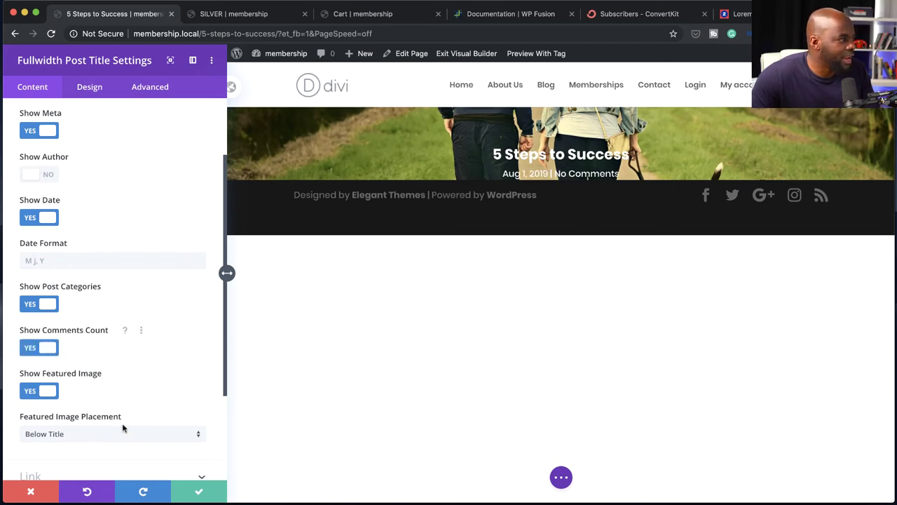
- Link the post title module's top and bottom padding and set both to 260px
{"action": "left_click", "coordinate": [89, 87]}
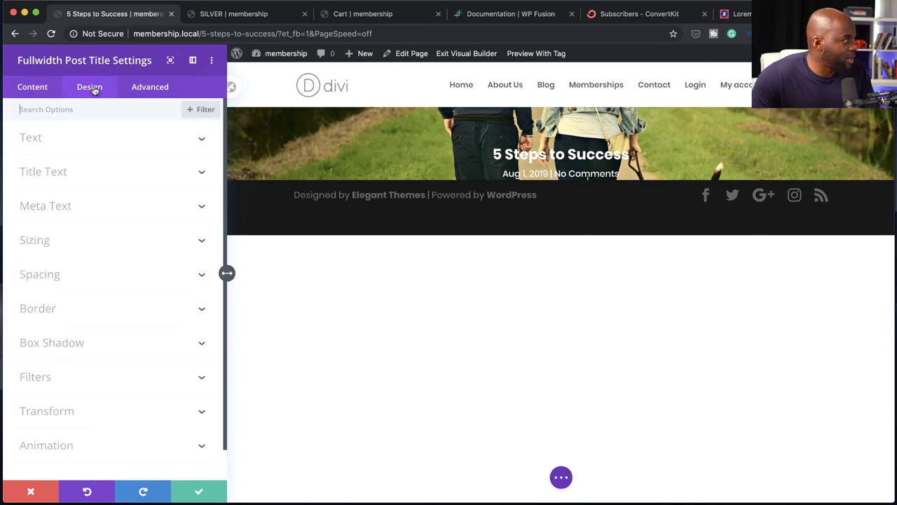
{"action": "left_click", "coordinate": [79, 276]}
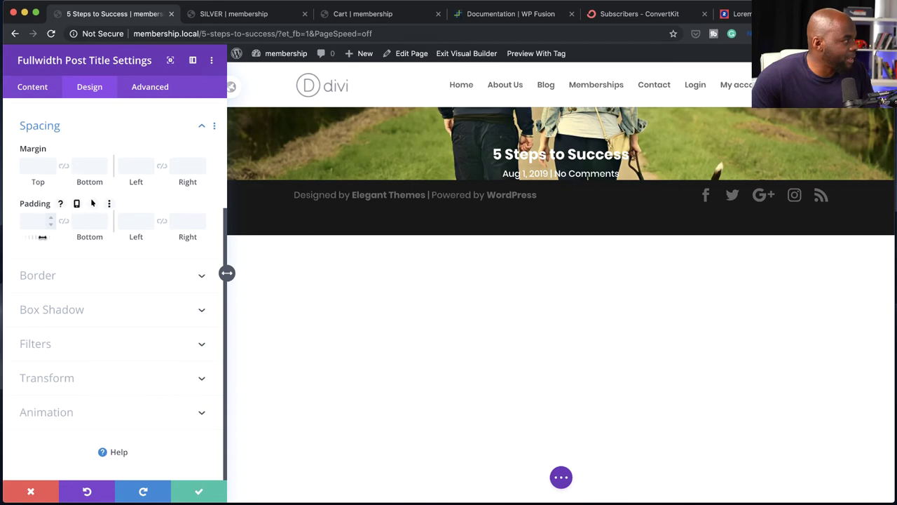
{"action": "left_click_drag", "start_coordinate": [37, 238], "coordinate": [107, 242]}
{"action": "left_click", "coordinate": [64, 220]}
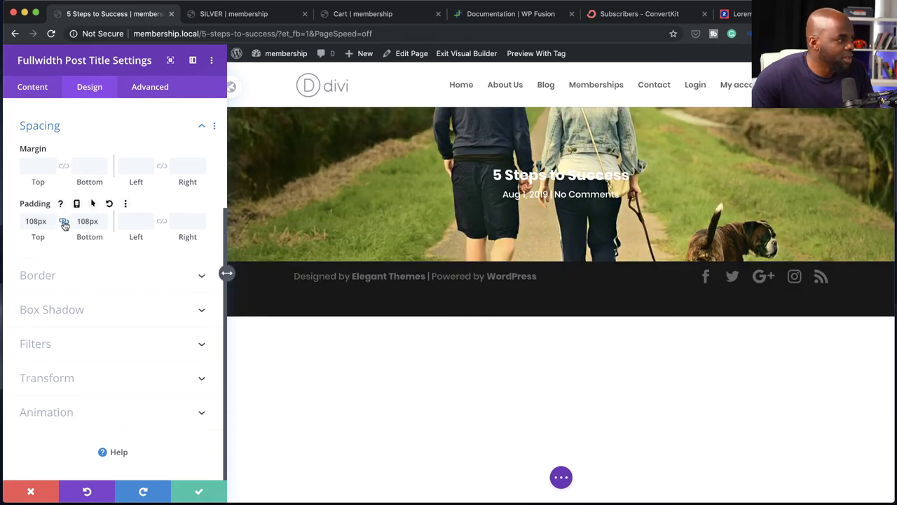
{"action": "left_click_drag", "start_coordinate": [36, 237], "coordinate": [130, 249]}
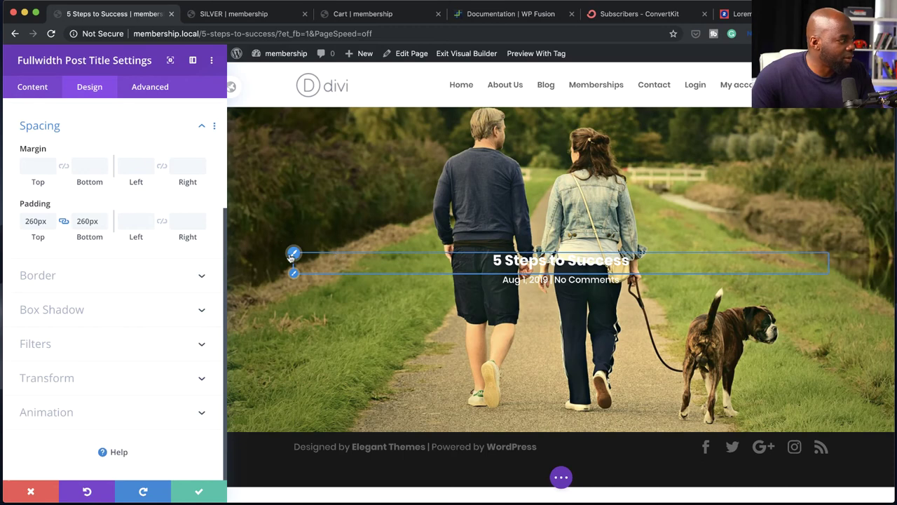
- Set the "5 Steps to Success" title text size to 58px for desktop
{"action": "left_click", "coordinate": [295, 253]}
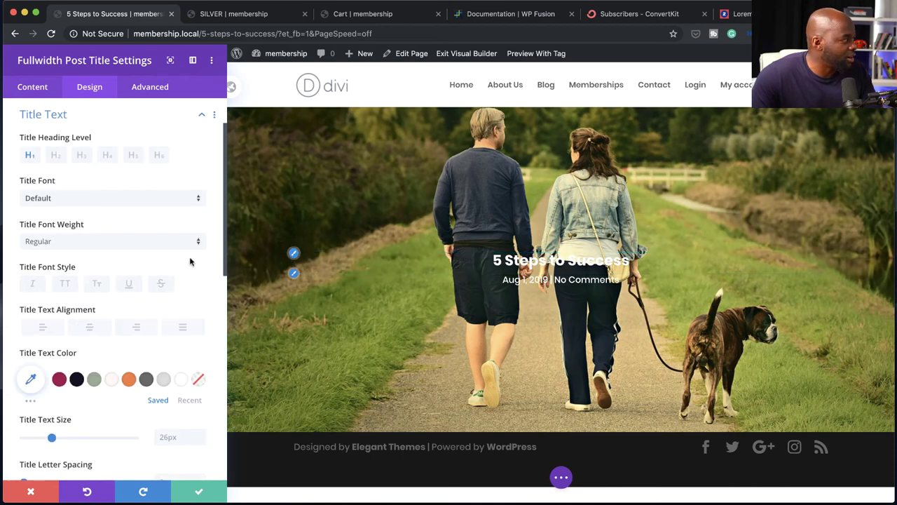
{"action": "scroll", "coordinate": [140, 355], "scroll_direction": "down", "scroll_amount": 3}
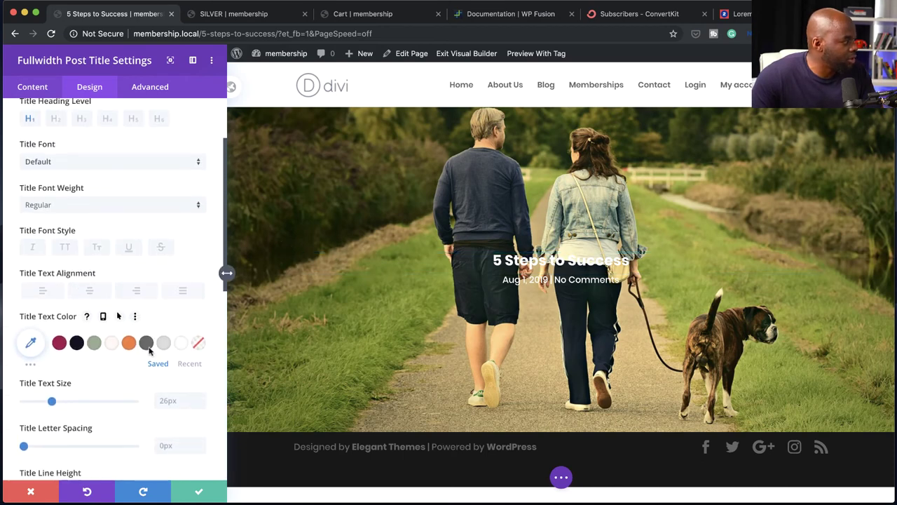
{"action": "left_click_drag", "start_coordinate": [53, 339], "coordinate": [87, 338]}
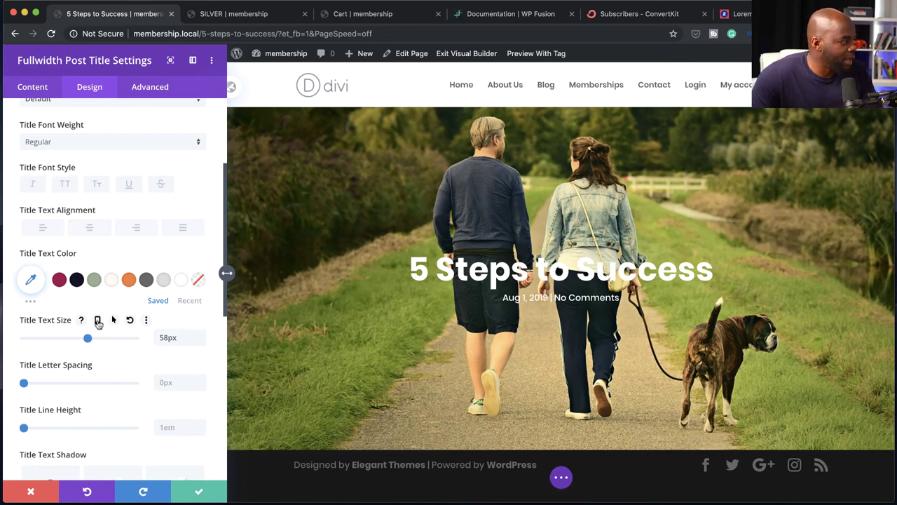
- Enable responsive title text sizes, set the phone size to 36px, and save the module from the desktop view
{"action": "left_click", "coordinate": [98, 321]}
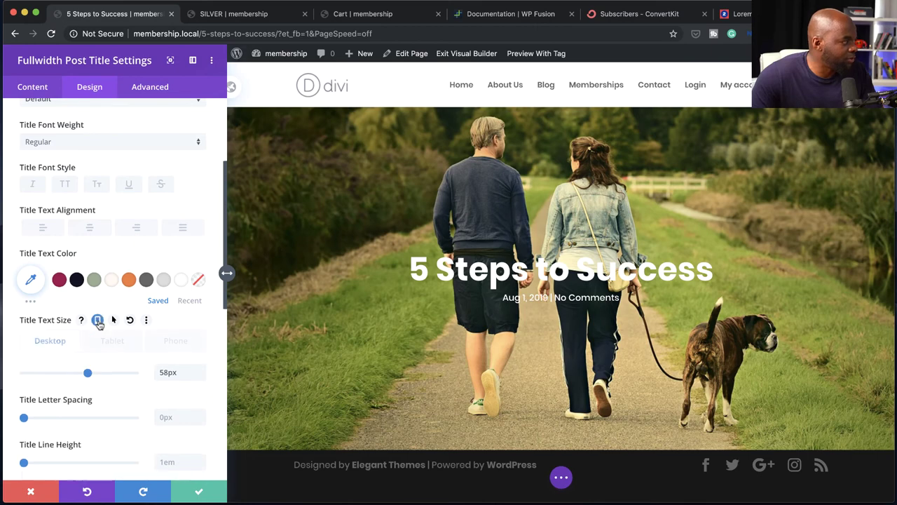
{"action": "left_click", "coordinate": [118, 342]}
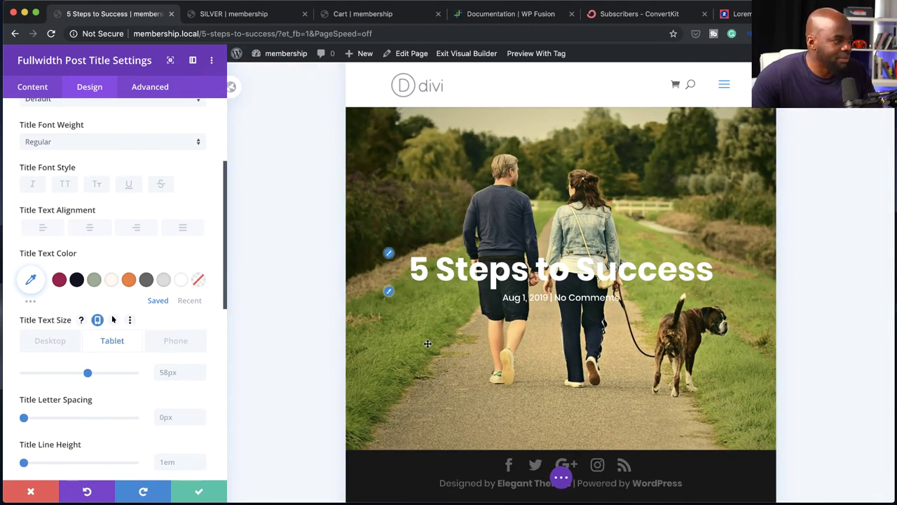
{"action": "left_click", "coordinate": [186, 343]}
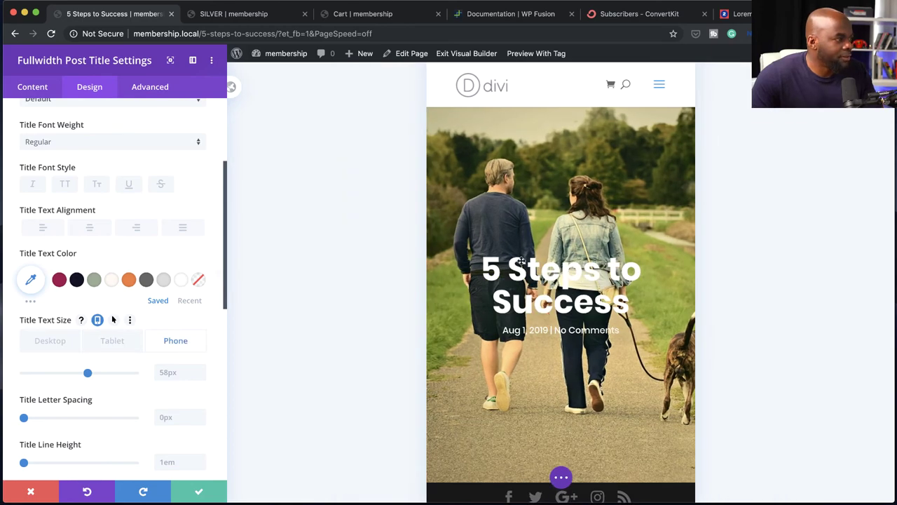
{"action": "left_click_drag", "start_coordinate": [94, 376], "coordinate": [62, 375]}
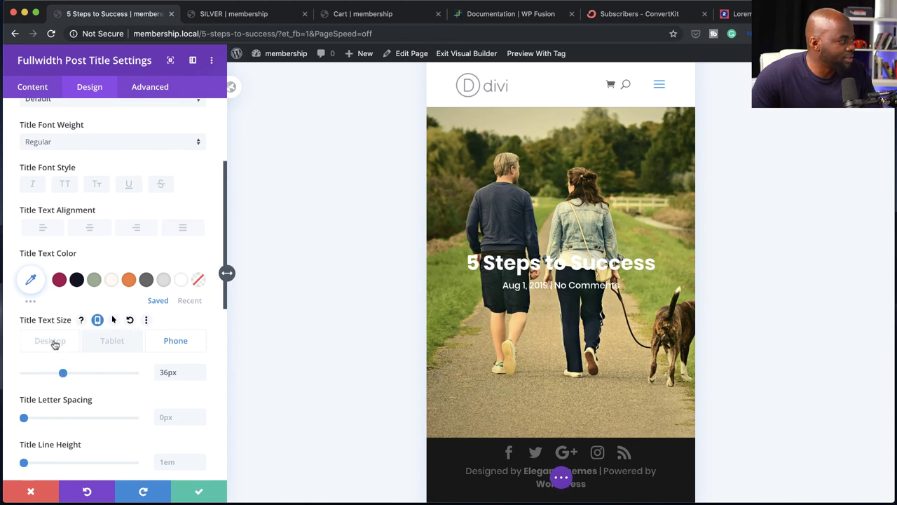
{"action": "left_click", "coordinate": [54, 342]}
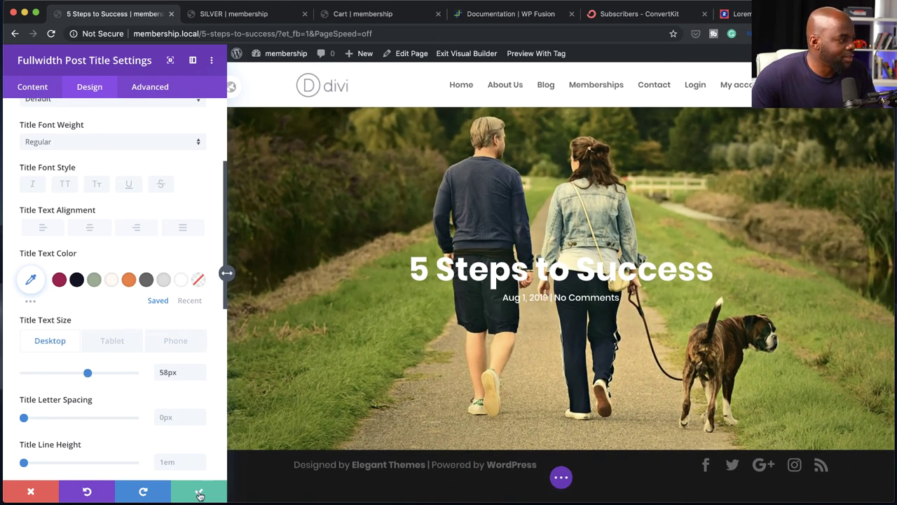
{"action": "left_click", "coordinate": [199, 495]}
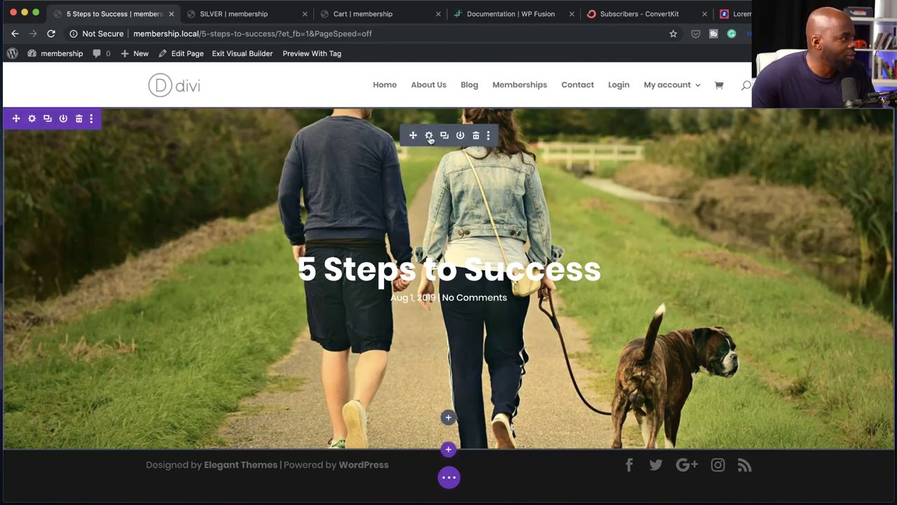
- Set the title module's background image position to Top Center, save it, and slightly reduce its vertical padding directly on the page
{"action": "left_click", "coordinate": [429, 135]}
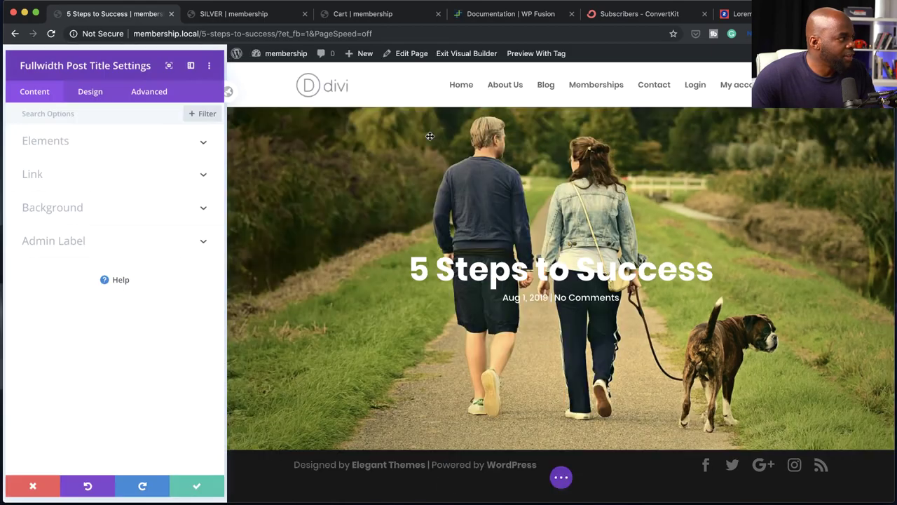
{"action": "left_click", "coordinate": [64, 208]}
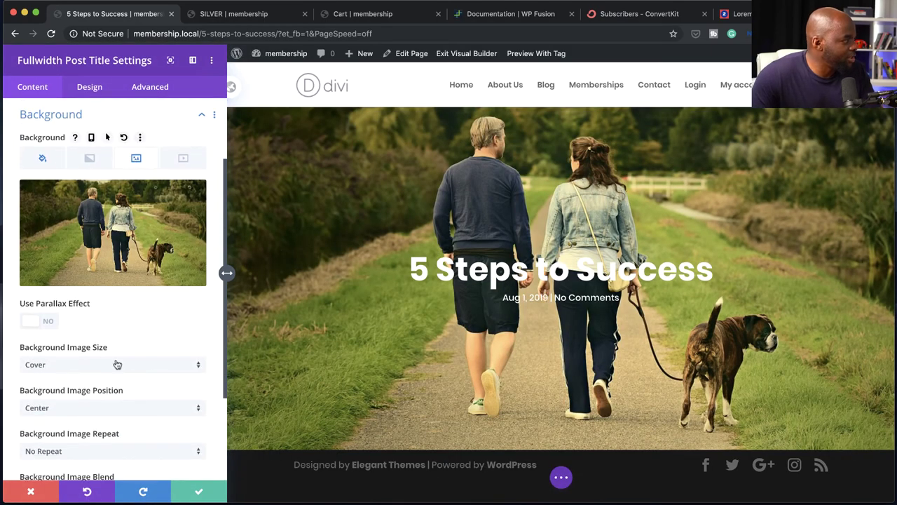
{"action": "scroll", "coordinate": [116, 388], "scroll_direction": "down", "scroll_amount": 2}
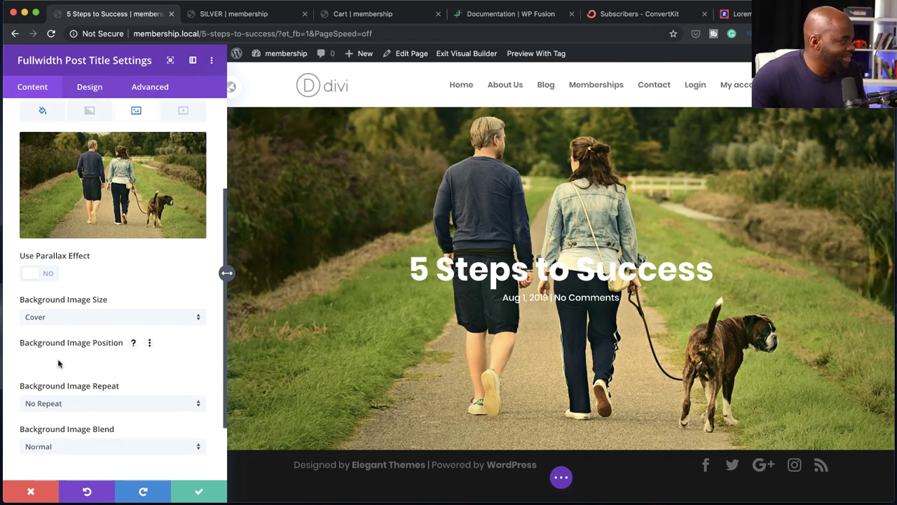
{"action": "left_click", "coordinate": [58, 361]}
{"action": "left_click", "coordinate": [110, 302]}
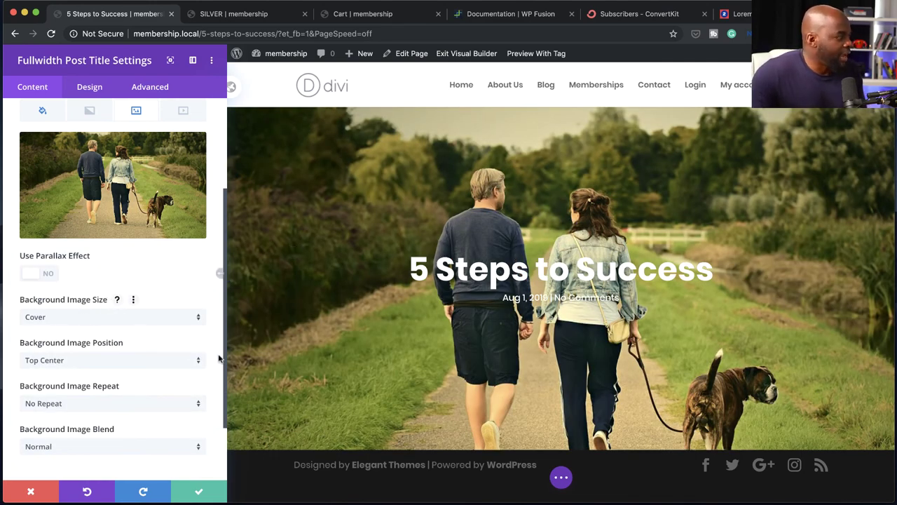
{"action": "left_click", "coordinate": [199, 495]}
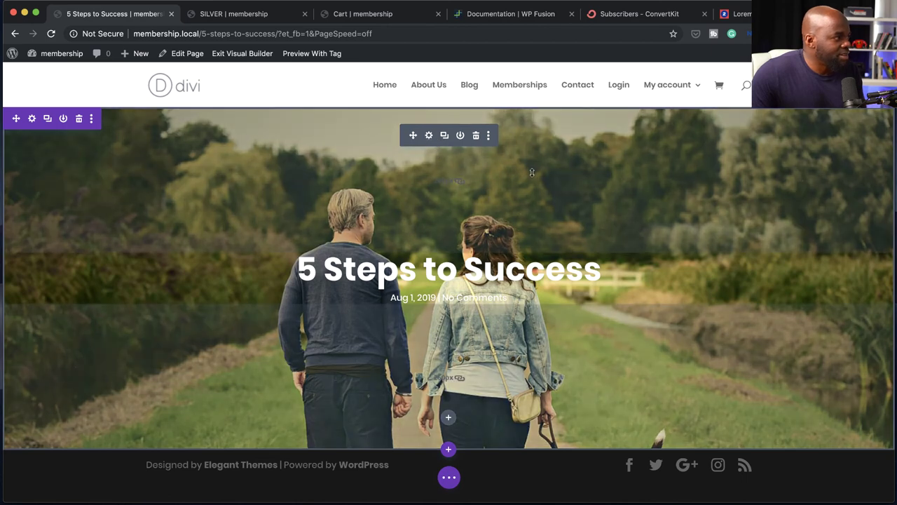
{"action": "mouse_move", "coordinate": [532, 173]}
{"action": "left_mouse_down"}
{"action": "mouse_move", "coordinate": [535, 148]}
{"action": "mouse_move", "coordinate": [538, 168]}
{"action": "left_mouse_up"}
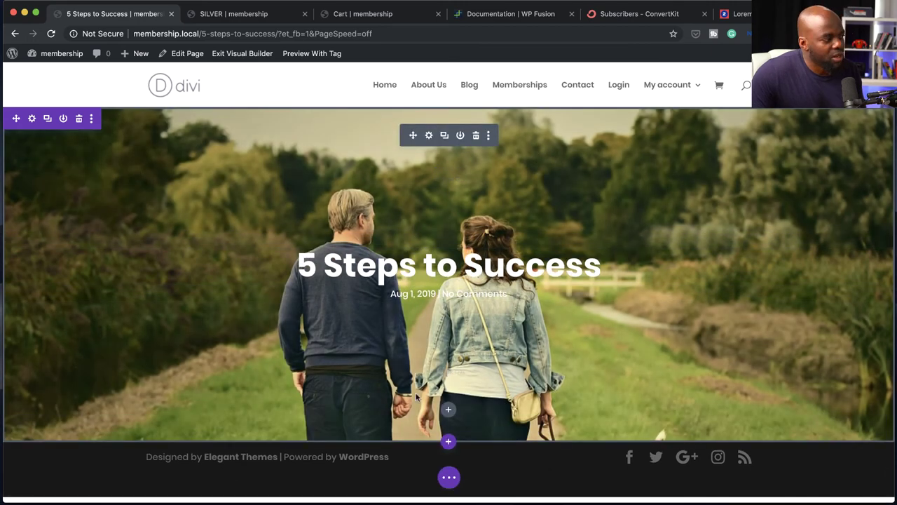
- Add a regular section with a two-column row below the title section and insert a Video module in its first column
{"action": "left_click", "coordinate": [448, 443]}
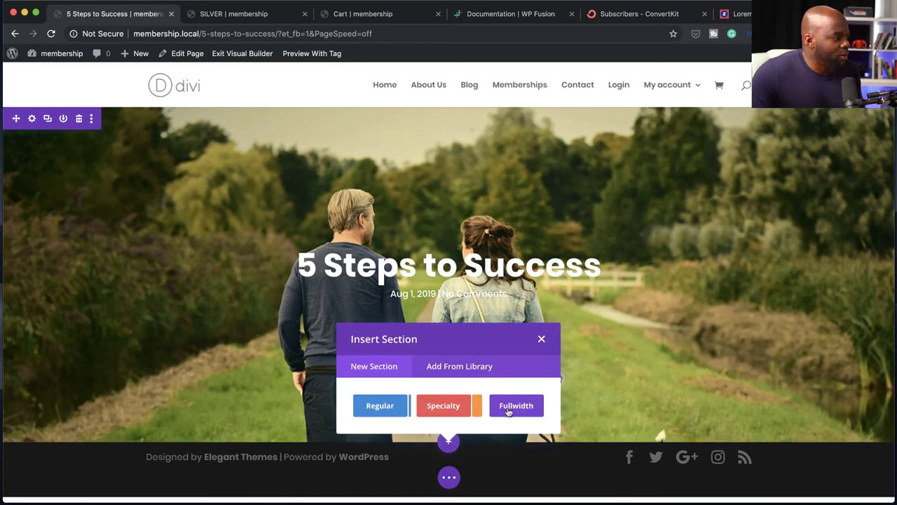
{"action": "left_click", "coordinate": [380, 407]}
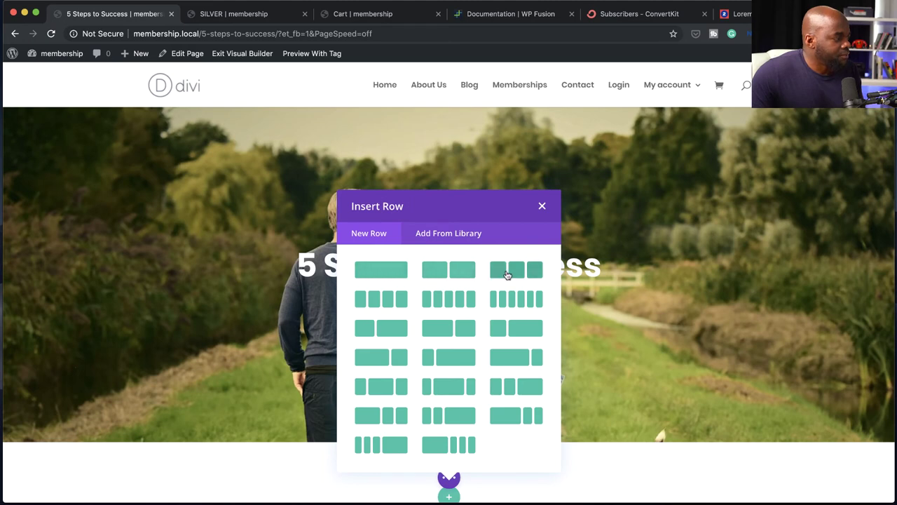
{"action": "left_click", "coordinate": [467, 275]}
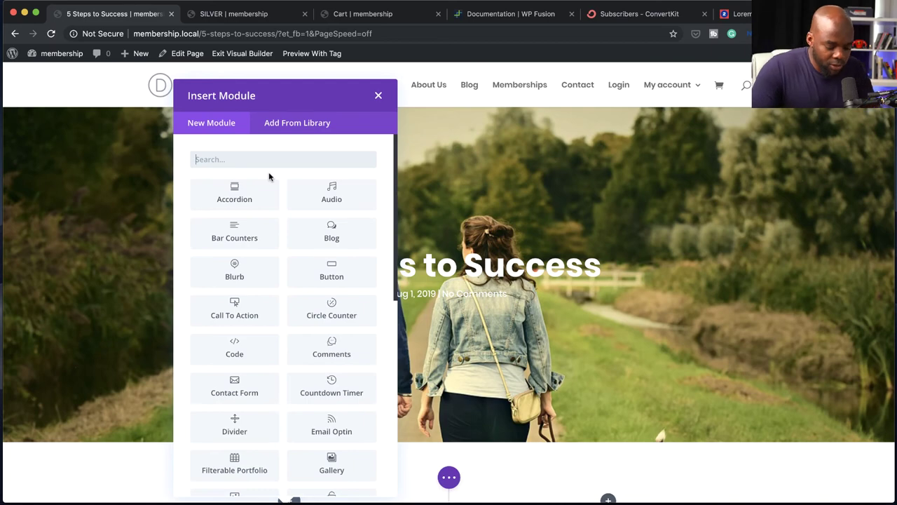
{"action": "type", "text": "video"}
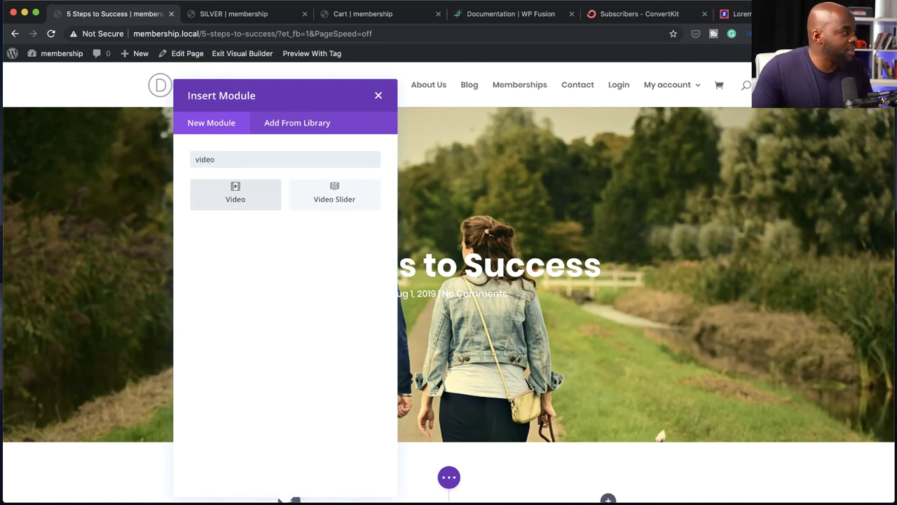
{"action": "left_click", "coordinate": [256, 196]}
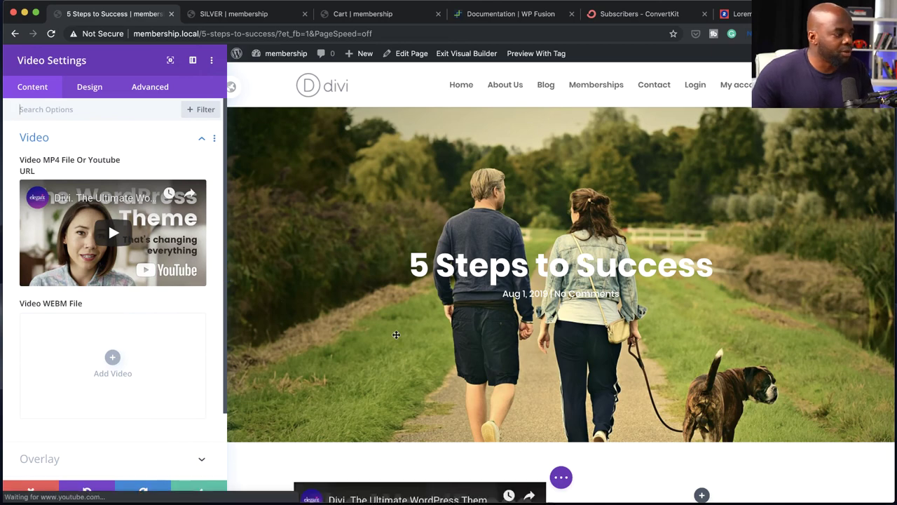
- Set the video's overlay image to the media library photo of the family walking through a field at dusk
{"action": "scroll", "coordinate": [396, 335], "scroll_direction": "down", "scroll_amount": 3}
{"action": "scroll", "coordinate": [396, 335], "scroll_direction": "down", "scroll_amount": 2}
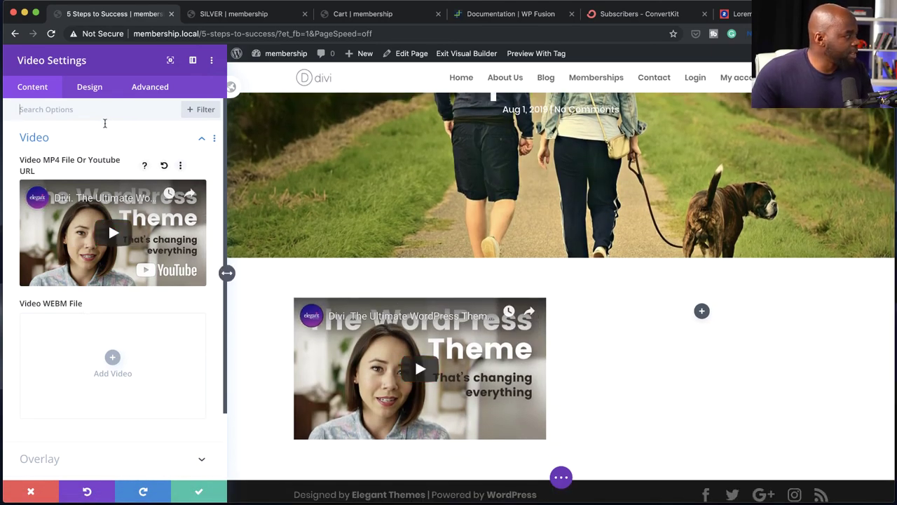
{"action": "left_click", "coordinate": [90, 87]}
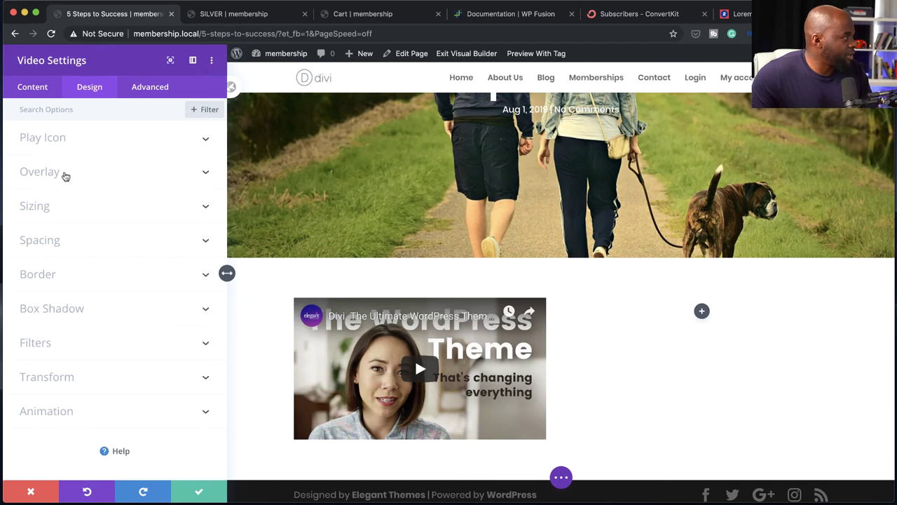
{"action": "left_click", "coordinate": [68, 141]}
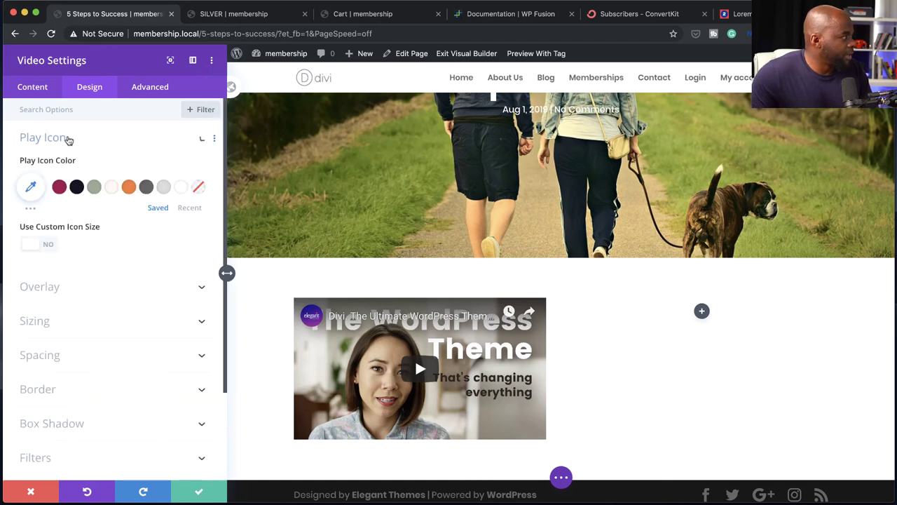
{"action": "left_click", "coordinate": [40, 89]}
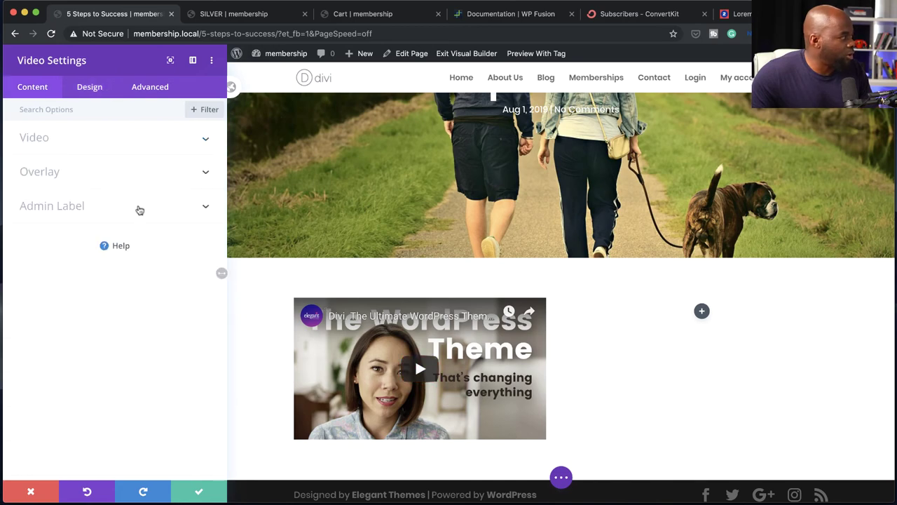
{"action": "left_click", "coordinate": [90, 178]}
{"action": "left_click", "coordinate": [115, 259]}
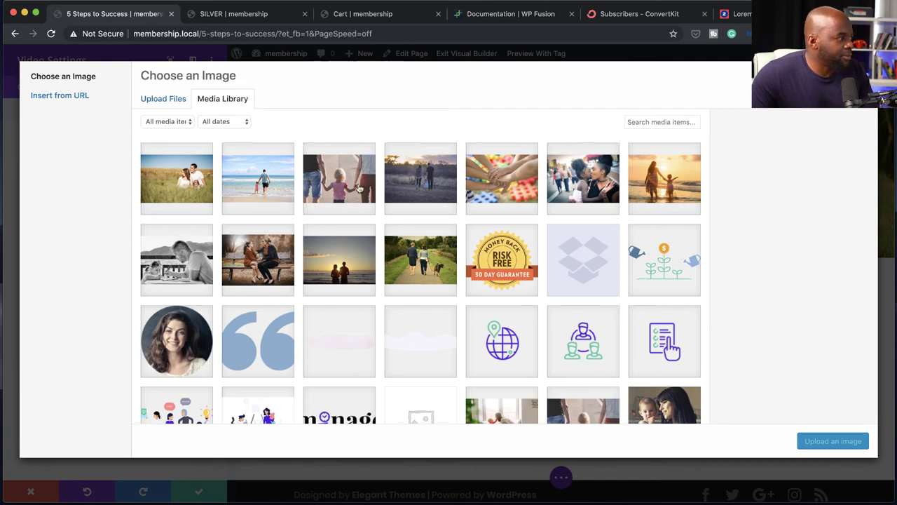
{"action": "left_click", "coordinate": [428, 183]}
{"action": "left_click", "coordinate": [833, 441]}
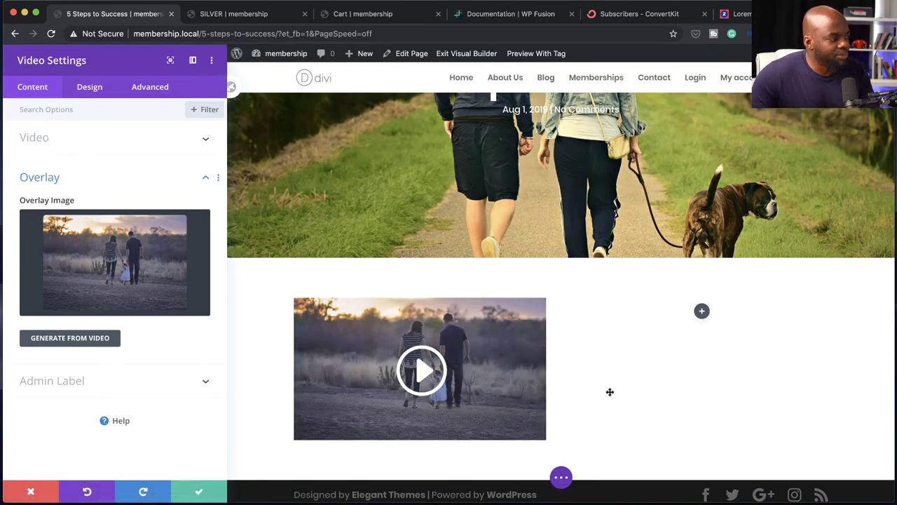
- Enable a custom play icon size of 50px, set the icon color to #fff8f2, and save the video module
{"action": "left_click", "coordinate": [91, 89]}
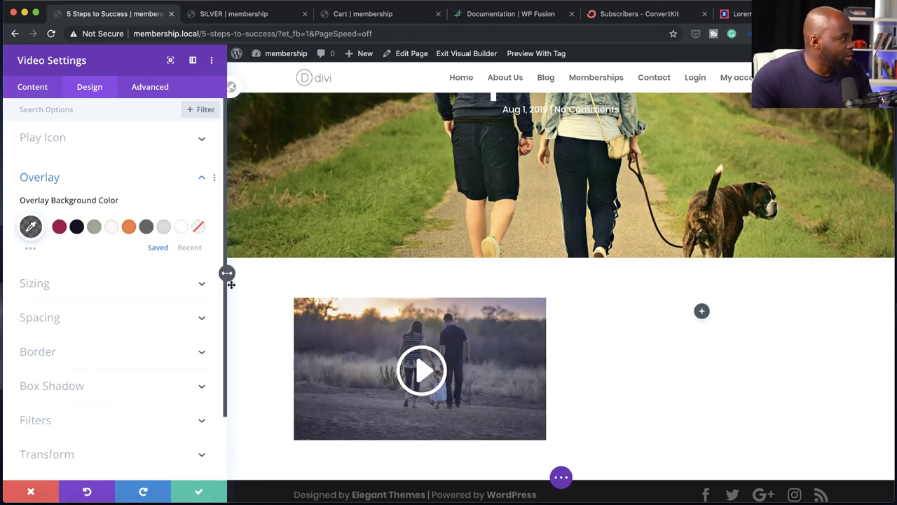
{"action": "left_click", "coordinate": [49, 285]}
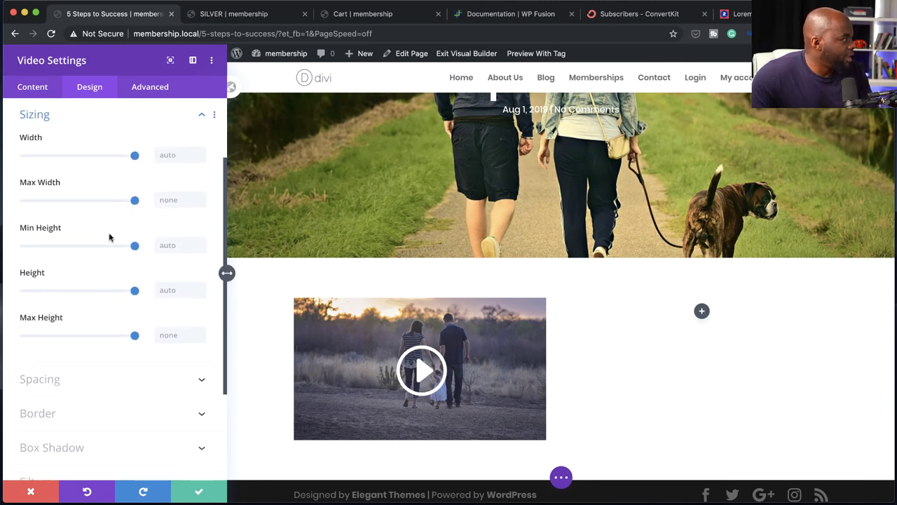
{"action": "scroll", "coordinate": [109, 235], "scroll_direction": "up", "scroll_amount": 3}
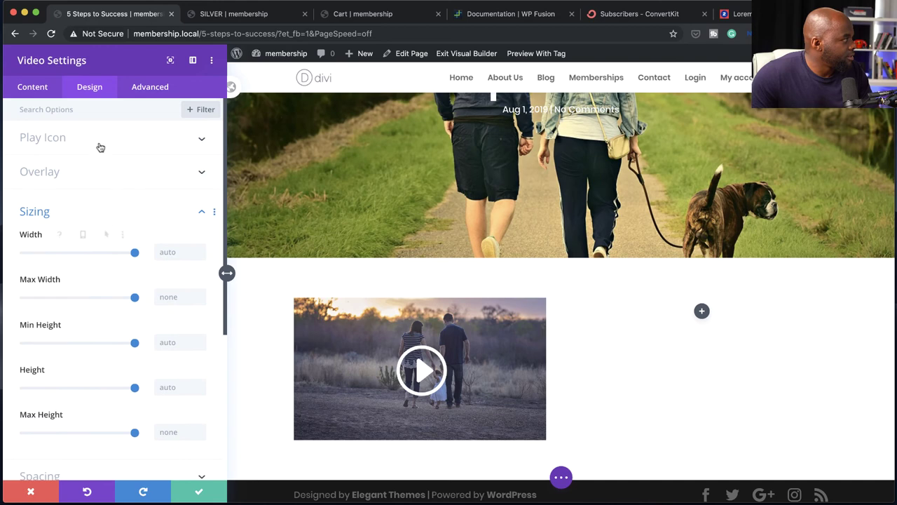
{"action": "left_click", "coordinate": [101, 143]}
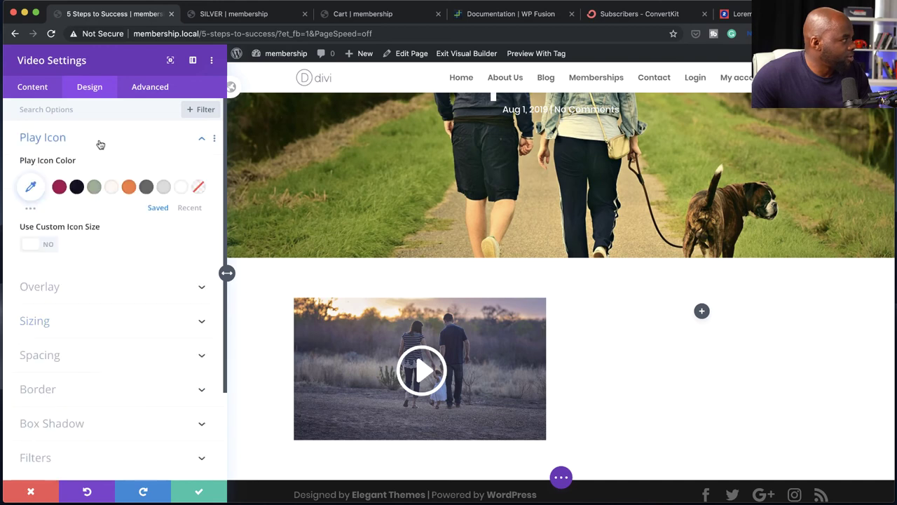
{"action": "left_click", "coordinate": [49, 244]}
{"action": "left_click_drag", "start_coordinate": [115, 289], "coordinate": [69, 295]}
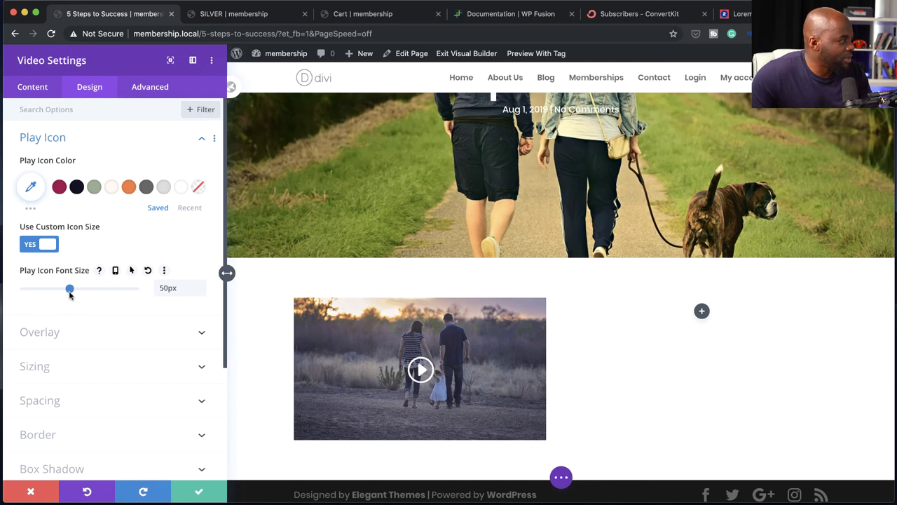
{"action": "left_click", "coordinate": [130, 188]}
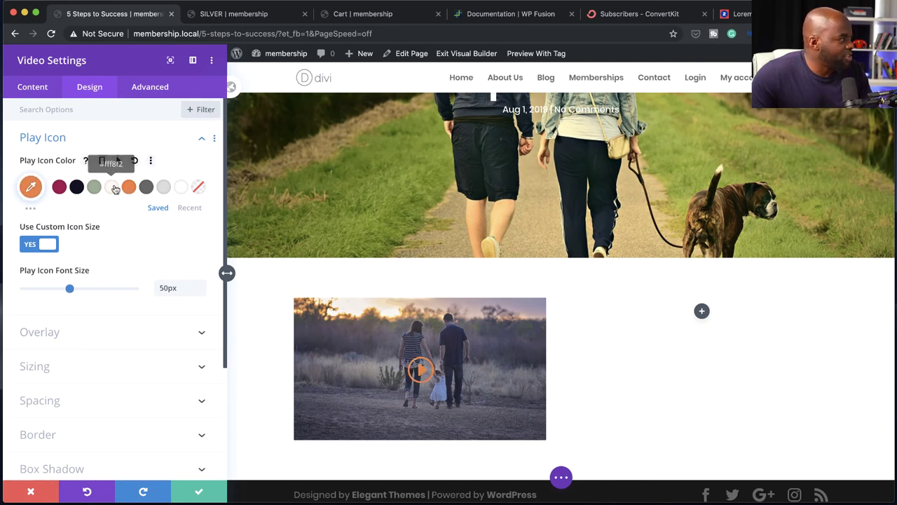
{"action": "left_click", "coordinate": [112, 188]}
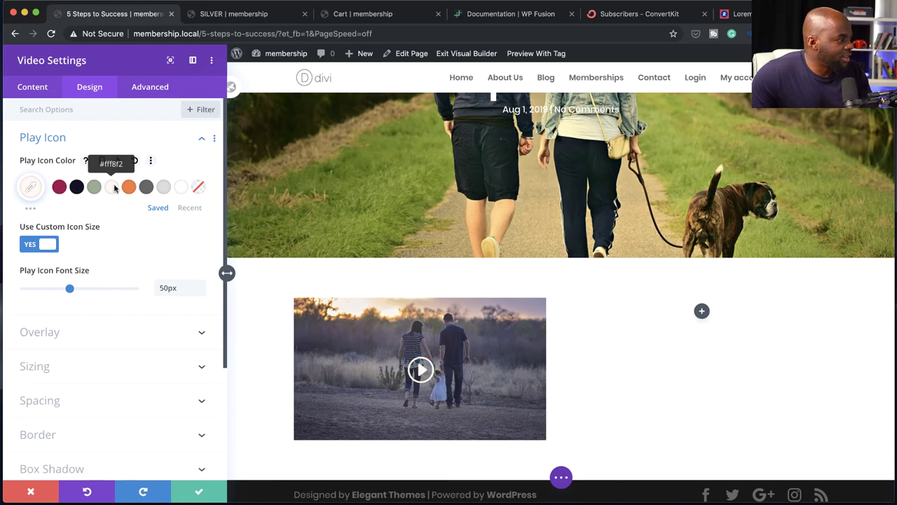
{"action": "left_click", "coordinate": [207, 490]}
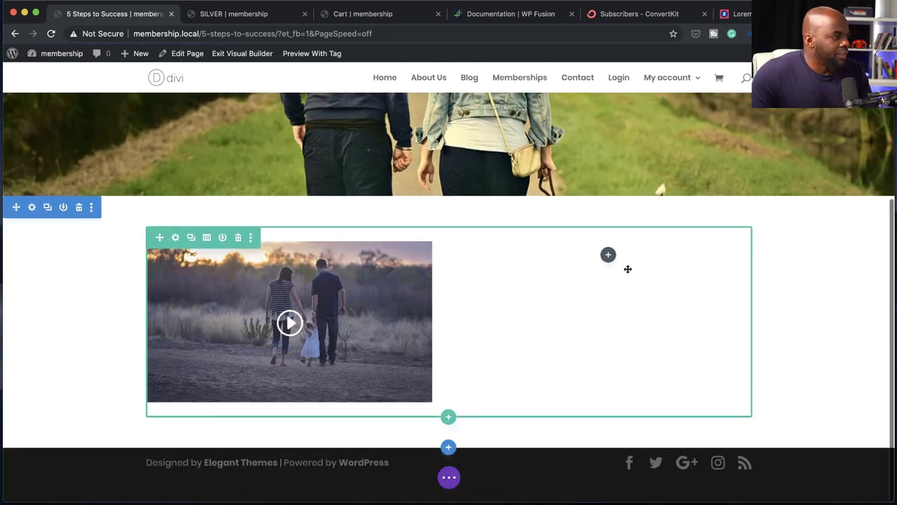
- Insert a Text module in the empty column beside the video
{"action": "left_click", "coordinate": [609, 255]}
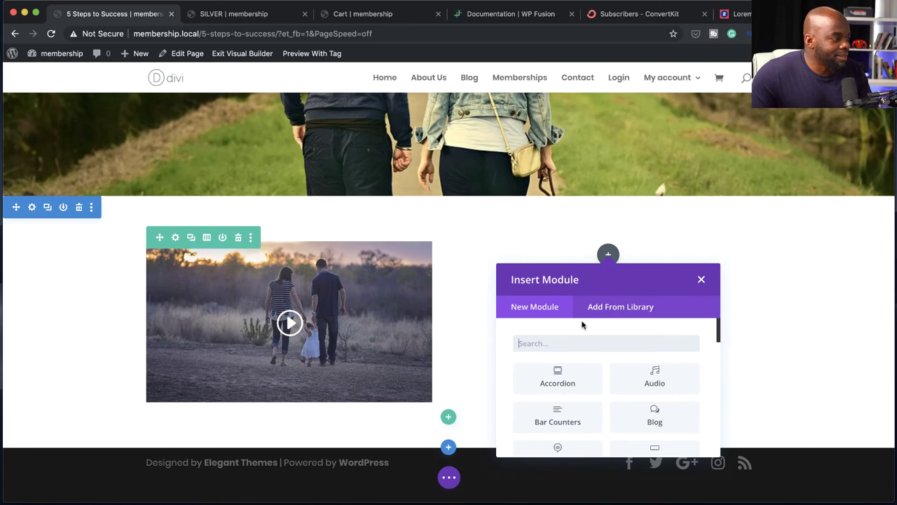
{"action": "type", "text": "text"}
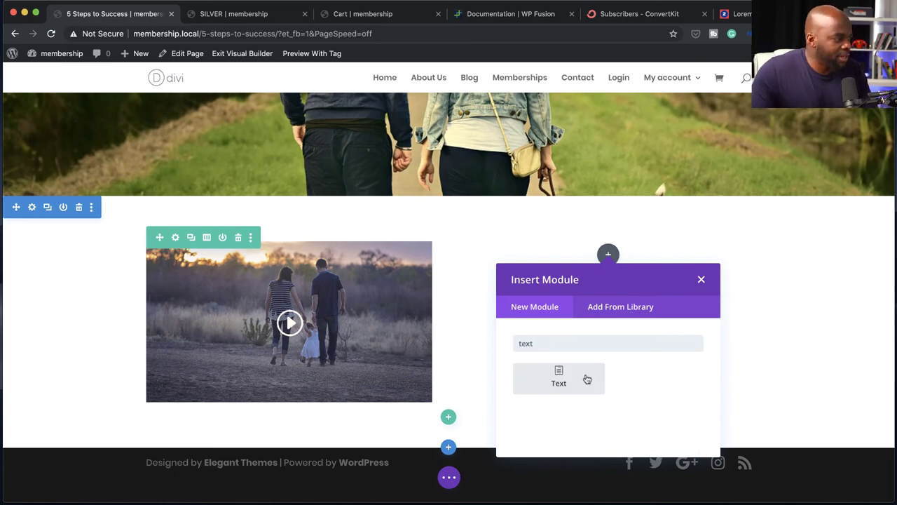
{"action": "left_click", "coordinate": [582, 377]}
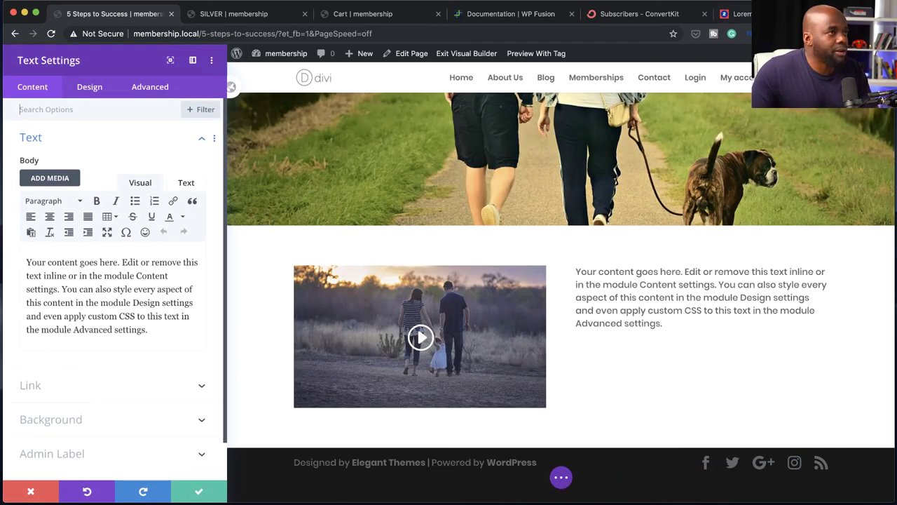
- Replace the text module's placeholder body with all the short paragraphs copied from the lorem2.com page
{"action": "left_click", "coordinate": [733, 14]}
{"action": "left_click", "coordinate": [491, 198]}
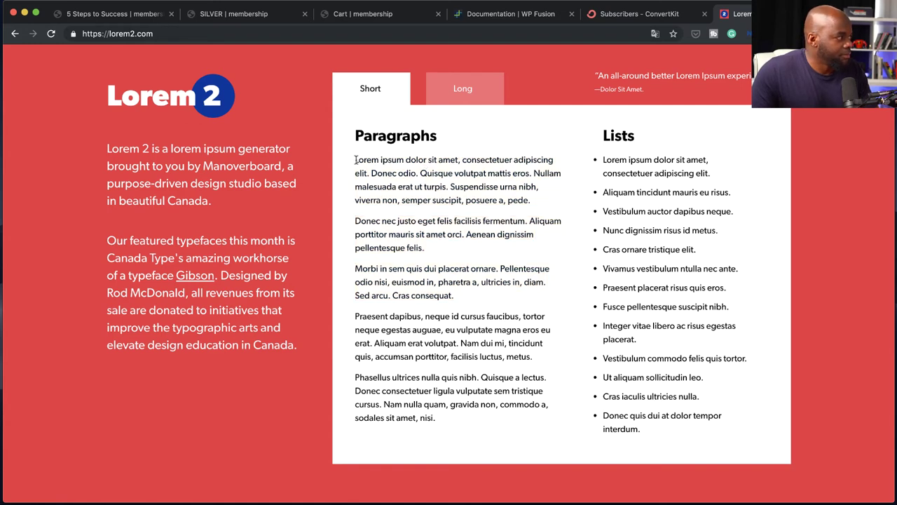
{"action": "left_click_drag", "start_coordinate": [355, 160], "coordinate": [449, 429]}
{"action": "key", "text": "super+c"}
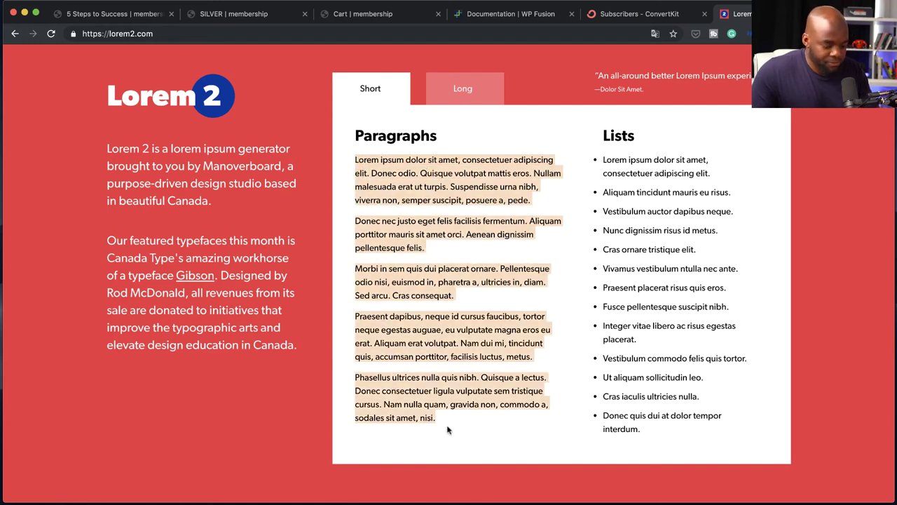
{"action": "key", "text": "super+1"}
{"action": "left_click_drag", "start_coordinate": [26, 263], "coordinate": [156, 332]}
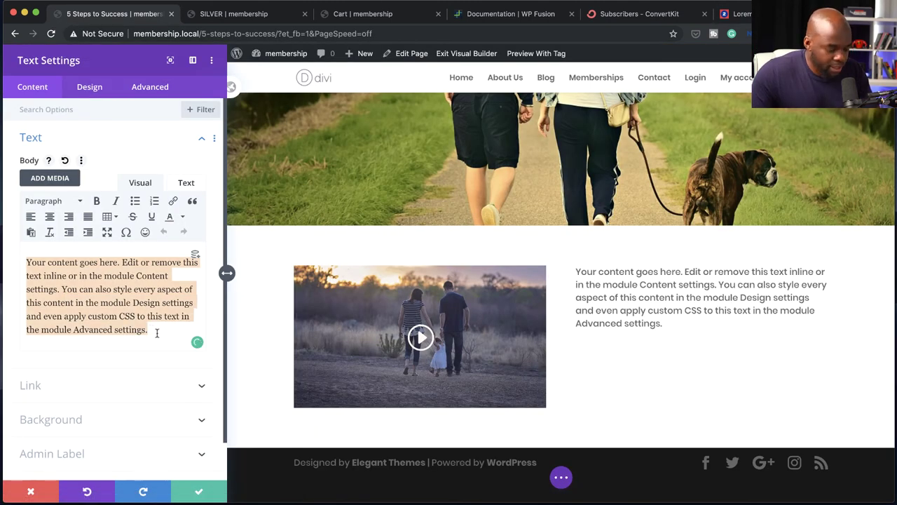
{"action": "key", "text": "super+v"}
- Split "Lorem ipsum dolor sit amet" into its own line without the comma and start the following paragraph with "Consectetuer"
{"action": "scroll", "coordinate": [598, 397], "scroll_direction": "down", "scroll_amount": 3}
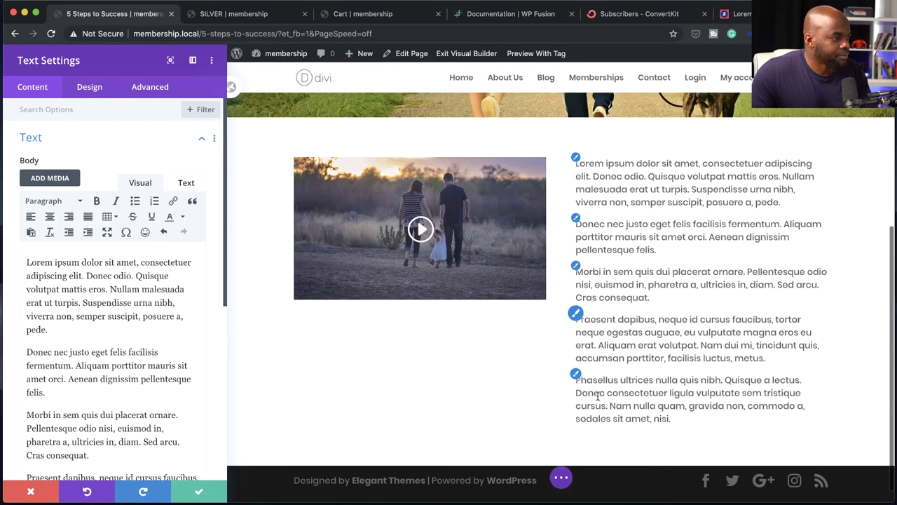
{"action": "left_click", "coordinate": [699, 148]}
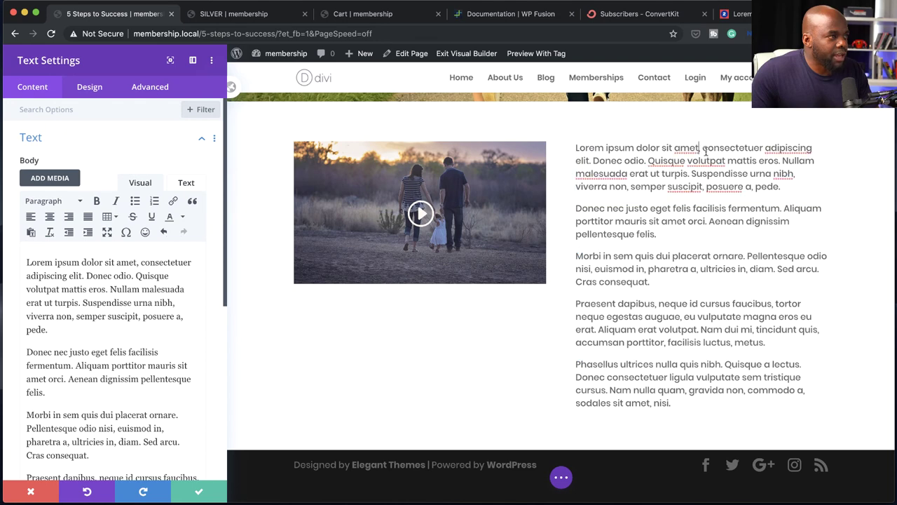
{"action": "key", "text": "Return"}
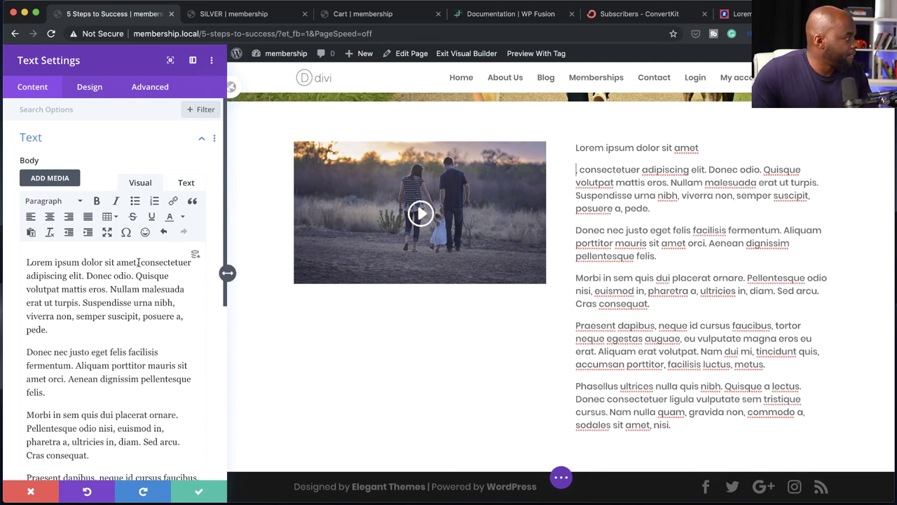
{"action": "type", "text": "C"}
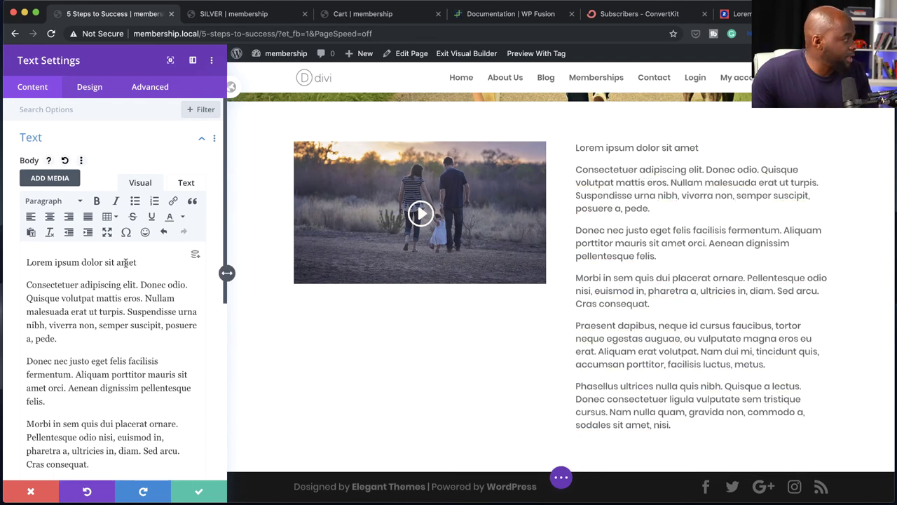
- Format the "Lorem ipsum dolor sit amet" line as Heading 2, then save the text module and the page
{"action": "left_click_drag", "start_coordinate": [138, 262], "coordinate": [16, 263]}
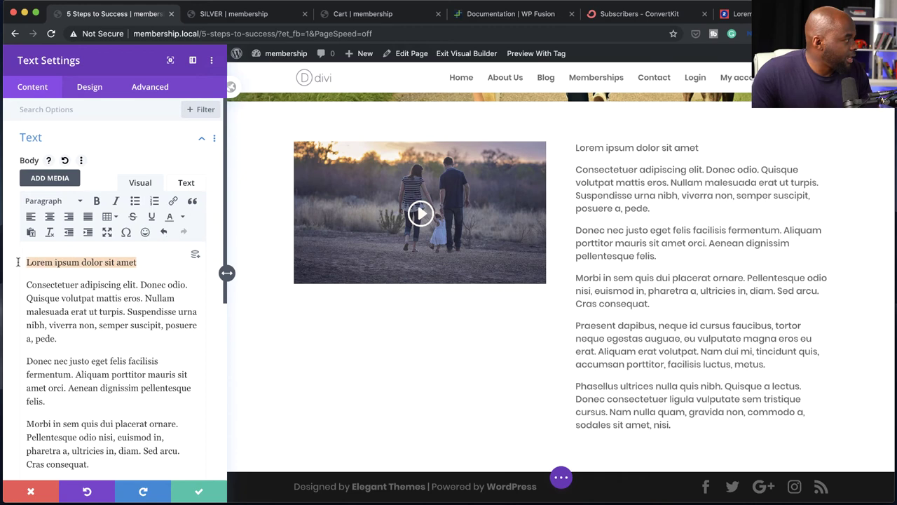
{"action": "left_click", "coordinate": [67, 201]}
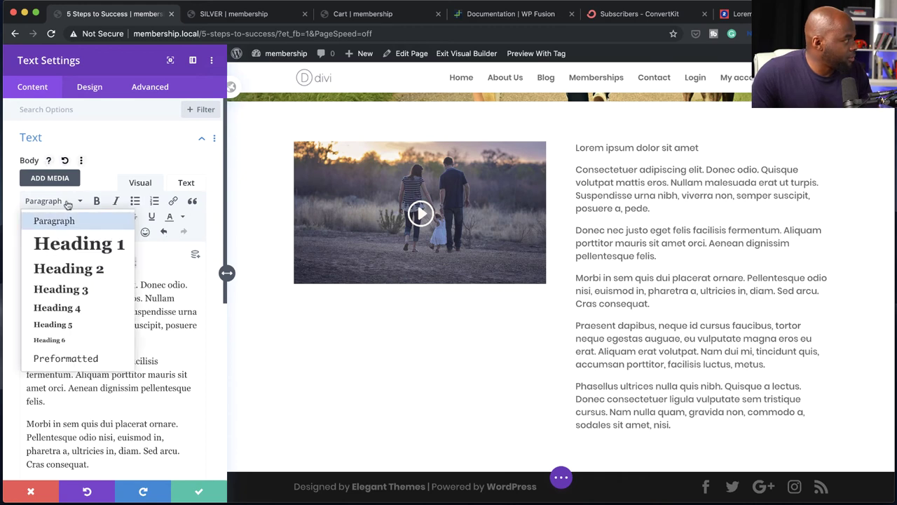
{"action": "left_click", "coordinate": [98, 269]}
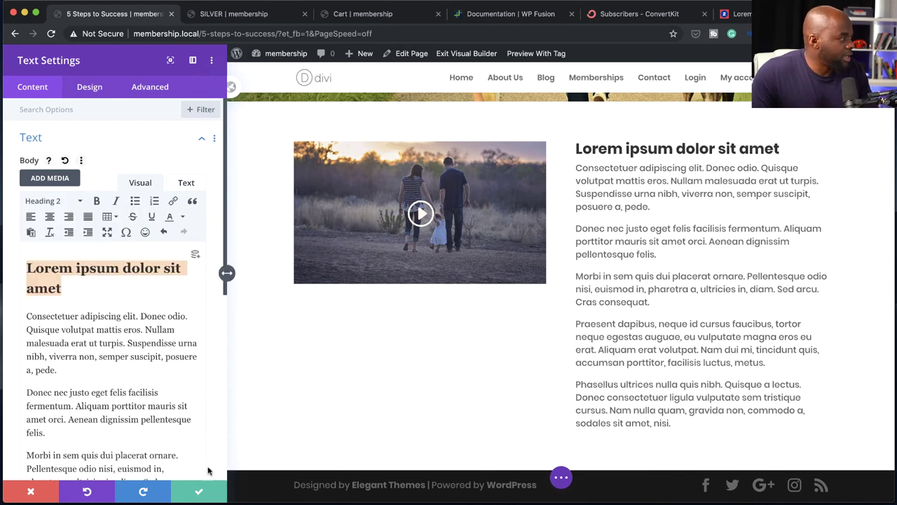
{"action": "left_click", "coordinate": [199, 495]}
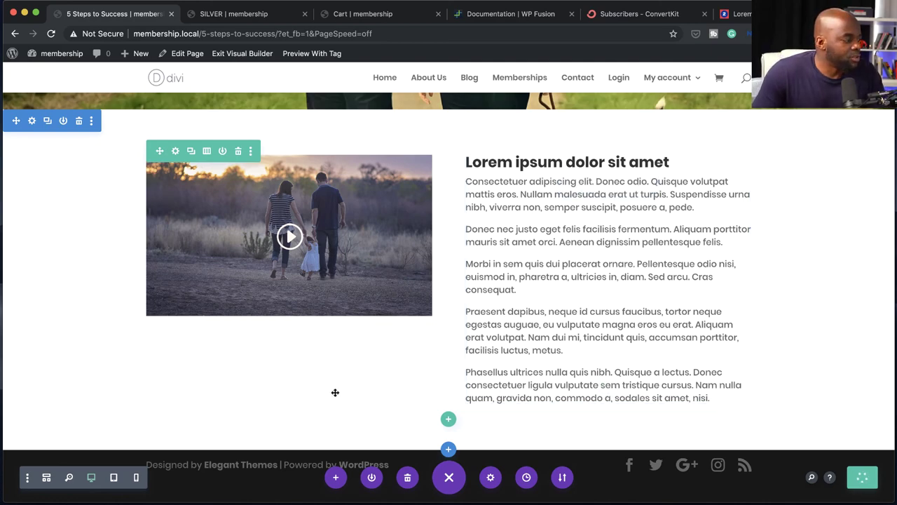
- Exit the Visual Builder for the "5 Steps to Success" page
{"action": "scroll", "coordinate": [406, 382], "scroll_direction": "up", "scroll_amount": 5}
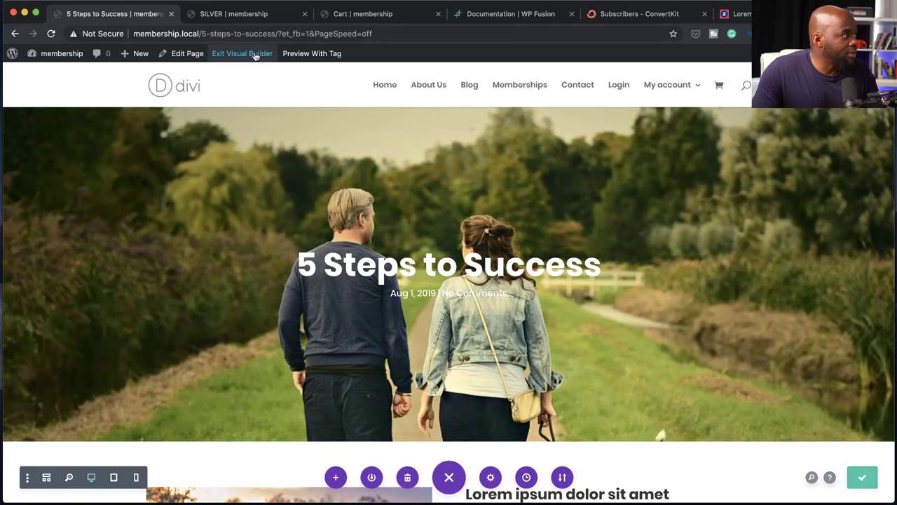
{"action": "left_click", "coordinate": [250, 56]}
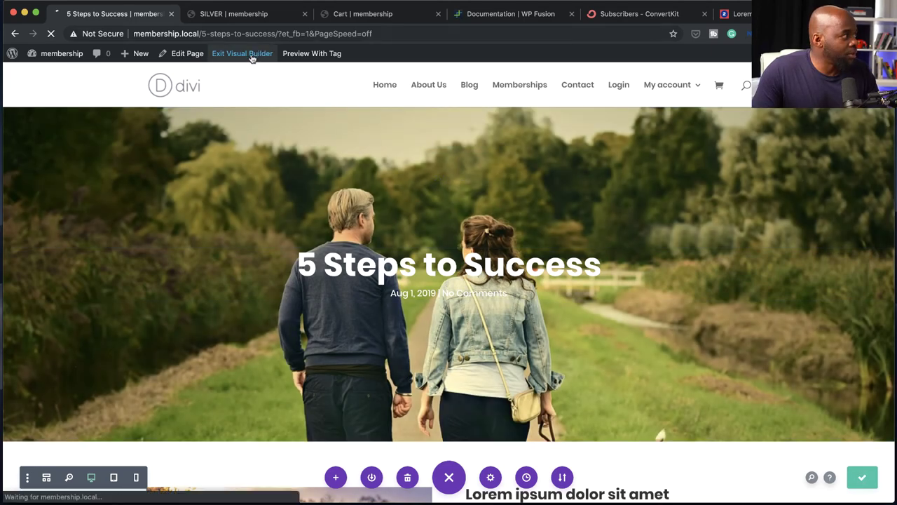
- Open the "Morbi in sem quis" post from the site's blog and bring it up in the post editor
{"action": "scroll", "coordinate": [438, 425], "scroll_direction": "down", "scroll_amount": 5}
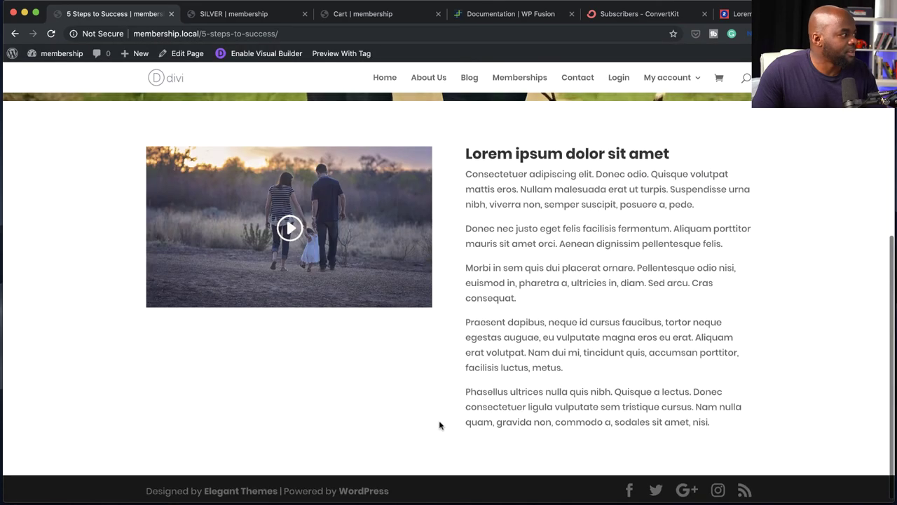
{"action": "scroll", "coordinate": [440, 424], "scroll_direction": "up", "scroll_amount": 5}
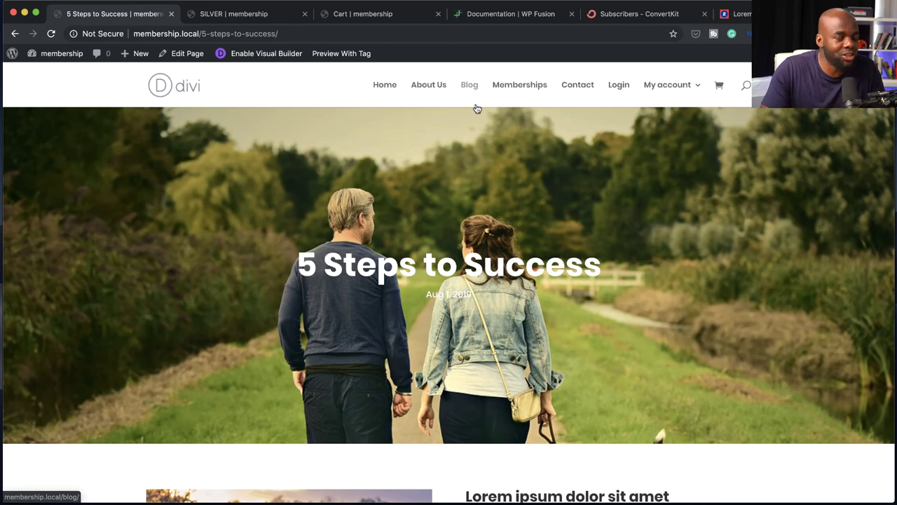
{"action": "mouse_move", "coordinate": [49, 54]}
{"action": "left_click", "coordinate": [473, 87]}
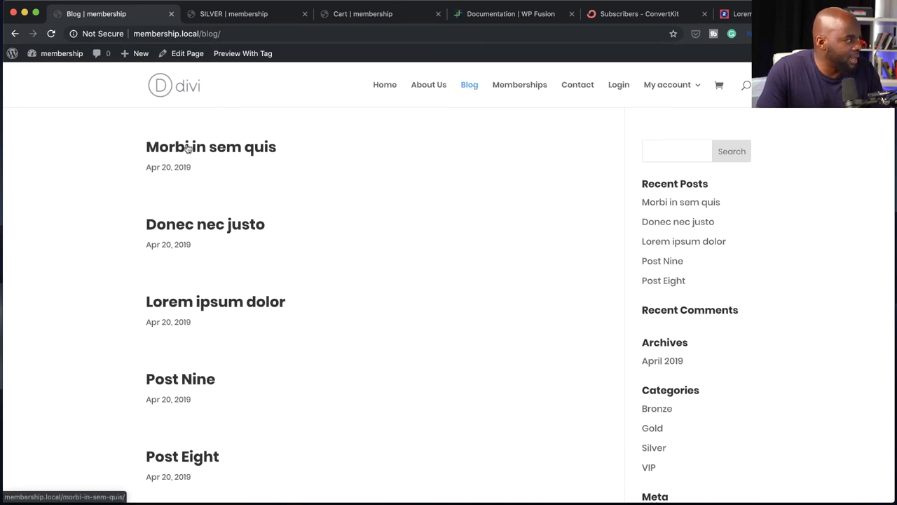
{"action": "left_click", "coordinate": [247, 151]}
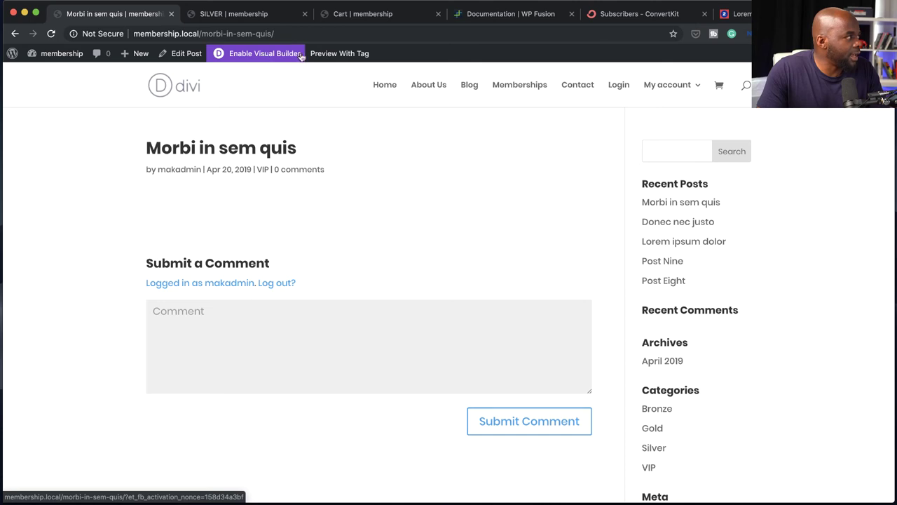
{"action": "left_click", "coordinate": [184, 54]}
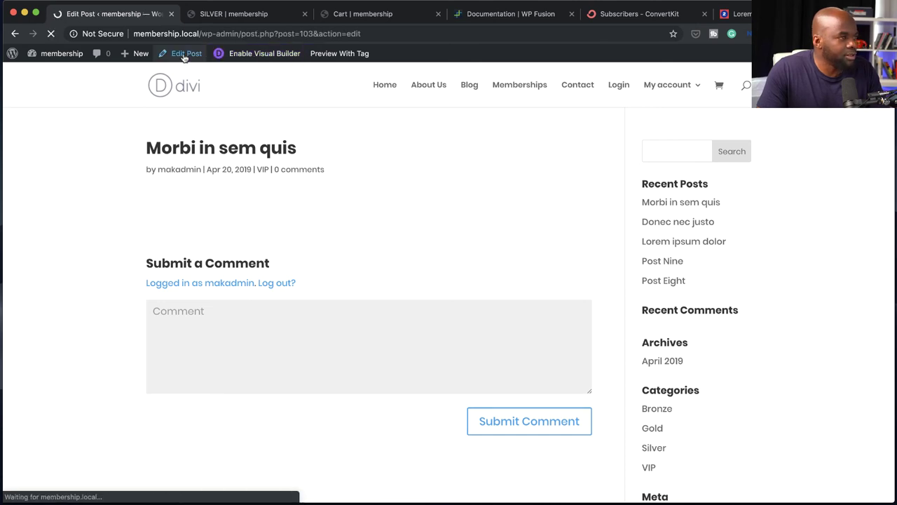
- Restrict the post in WP Fusion to logged-in users with SILVER as an any-match required tag, and update the post
{"action": "scroll", "coordinate": [793, 319], "scroll_direction": "down", "scroll_amount": 5}
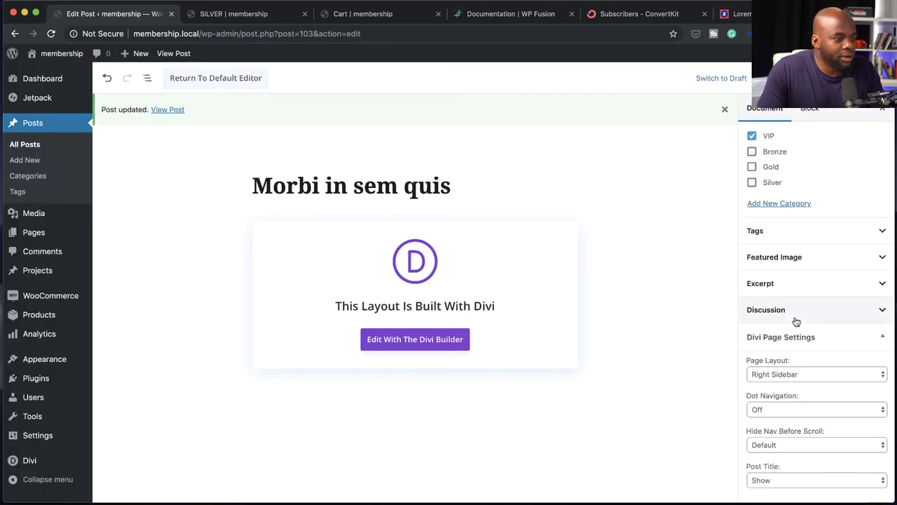
{"action": "scroll", "coordinate": [796, 321], "scroll_direction": "down", "scroll_amount": 5}
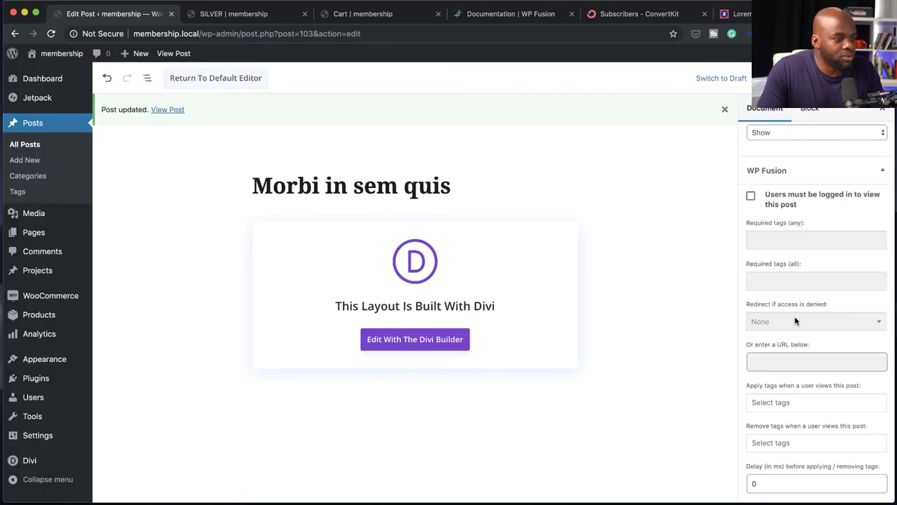
{"action": "left_click", "coordinate": [751, 198]}
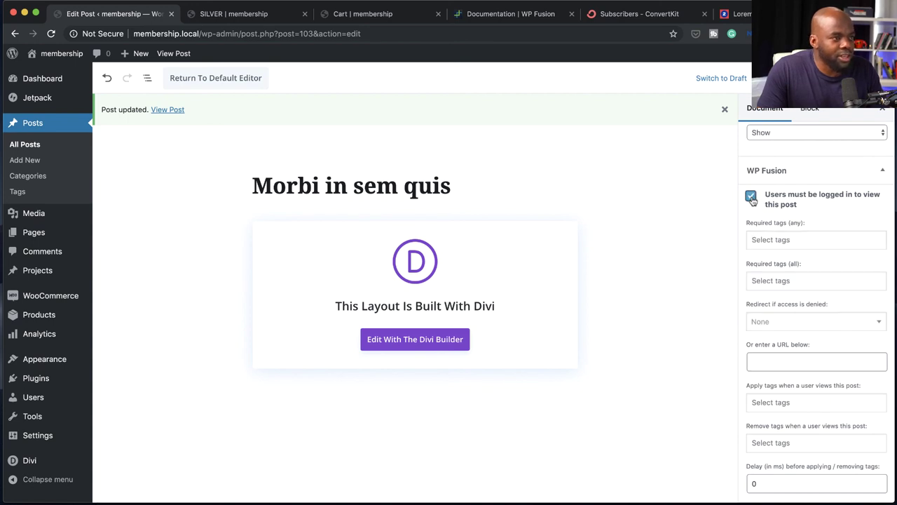
{"action": "left_click", "coordinate": [795, 239]}
{"action": "scroll", "coordinate": [810, 294], "scroll_direction": "down", "scroll_amount": 10}
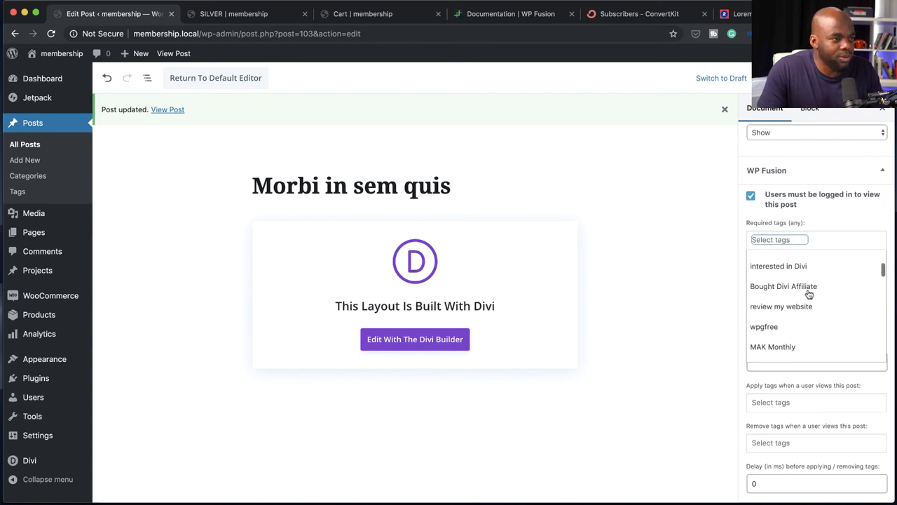
{"action": "scroll", "coordinate": [810, 294], "scroll_direction": "down", "scroll_amount": 5}
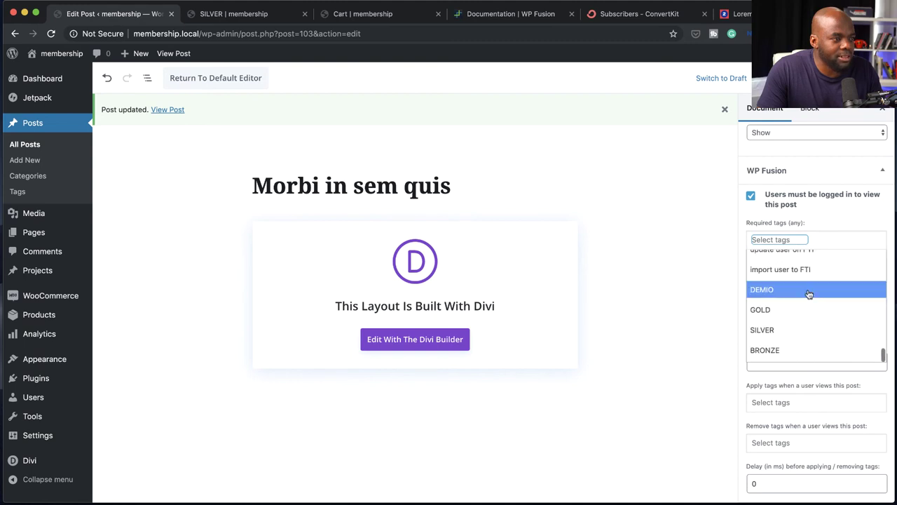
{"action": "left_click", "coordinate": [780, 332]}
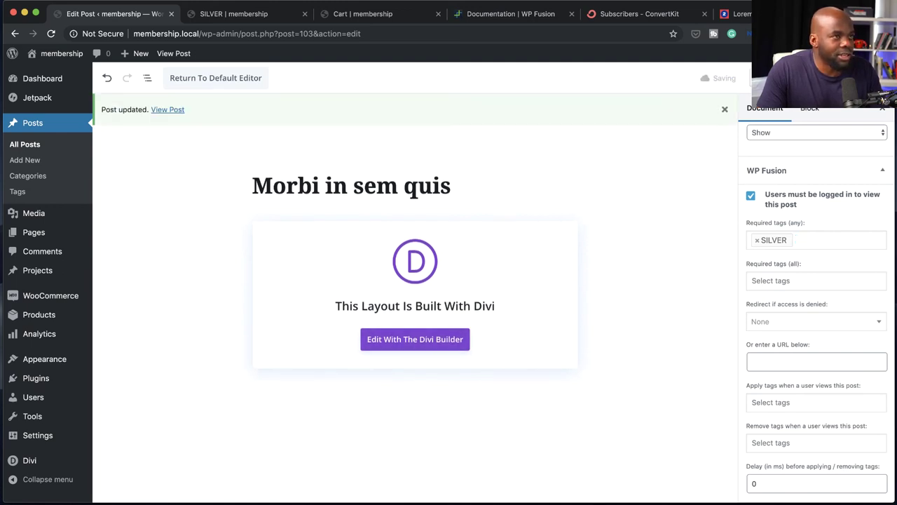
- Go to the site's list of pages and view "5 Steps to Success" in a new browser tab
{"action": "mouse_move", "coordinate": [62, 85]}
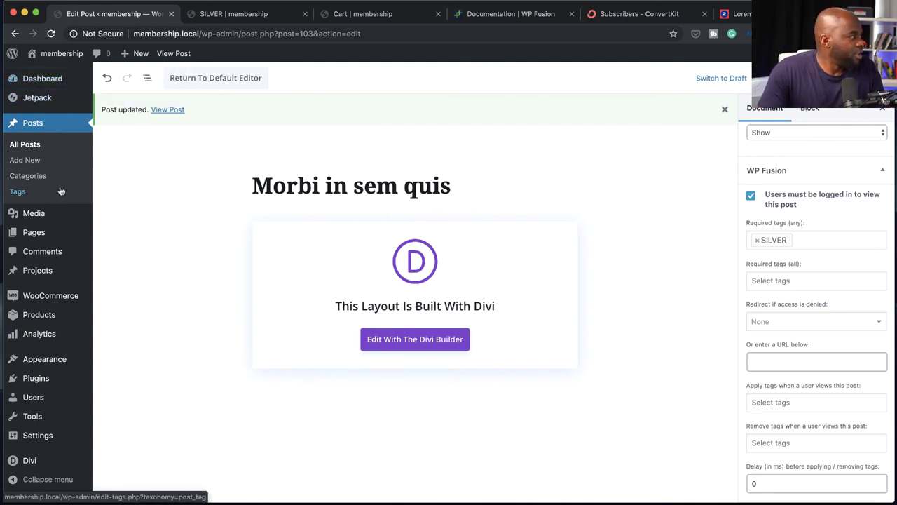
{"action": "mouse_move", "coordinate": [60, 230]}
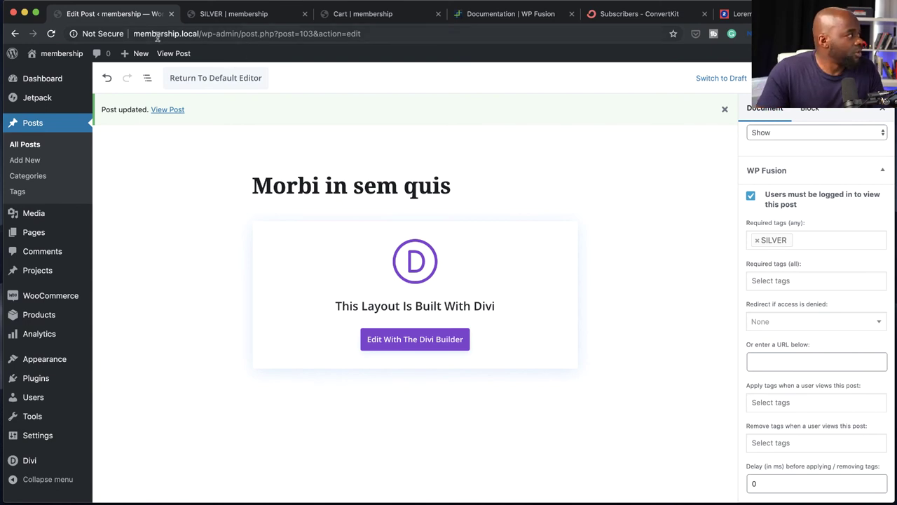
{"action": "left_click_drag", "start_coordinate": [200, 33], "coordinate": [130, 33]}
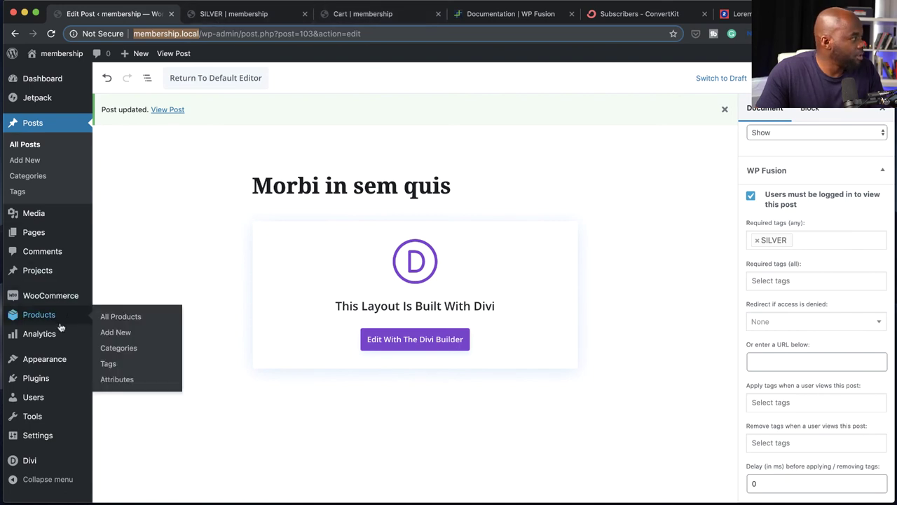
{"action": "left_click", "coordinate": [114, 234]}
{"action": "mouse_move", "coordinate": [158, 233]}
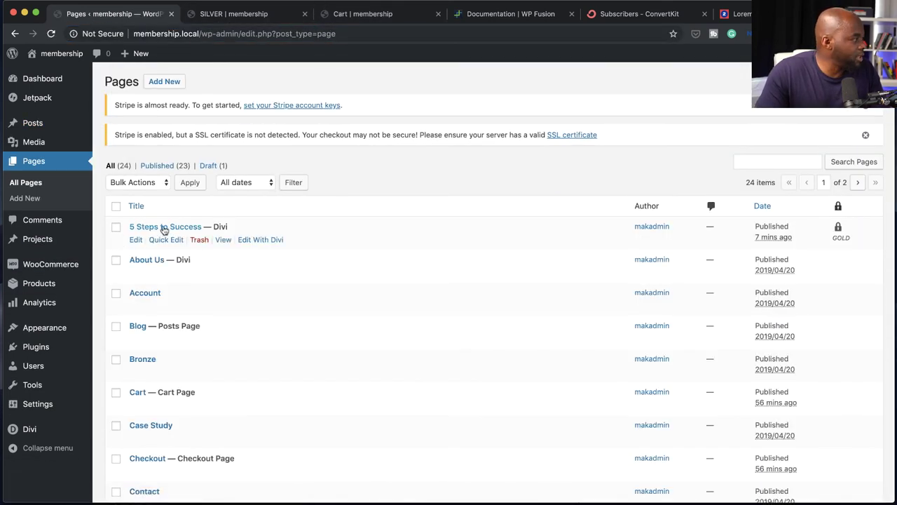
{"action": "left_click", "coordinate": [222, 241], "text": "super"}
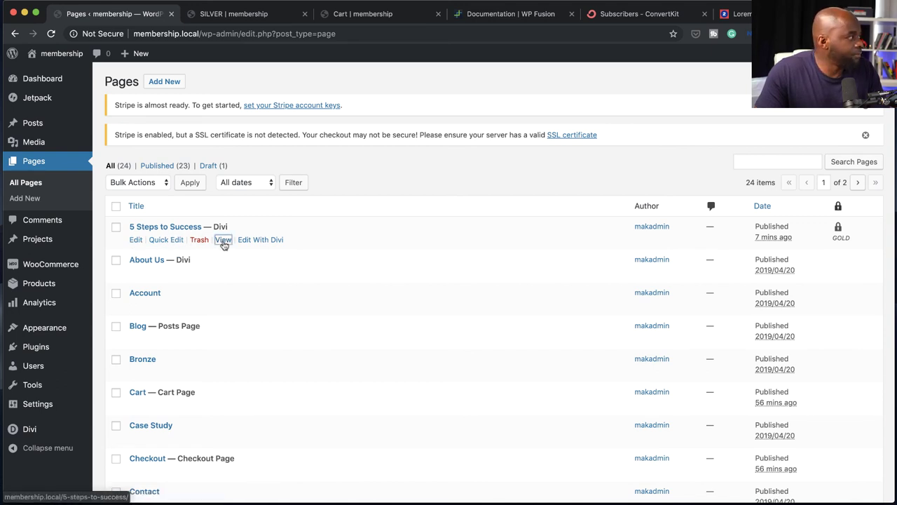
{"action": "left_click", "coordinate": [331, 17]}
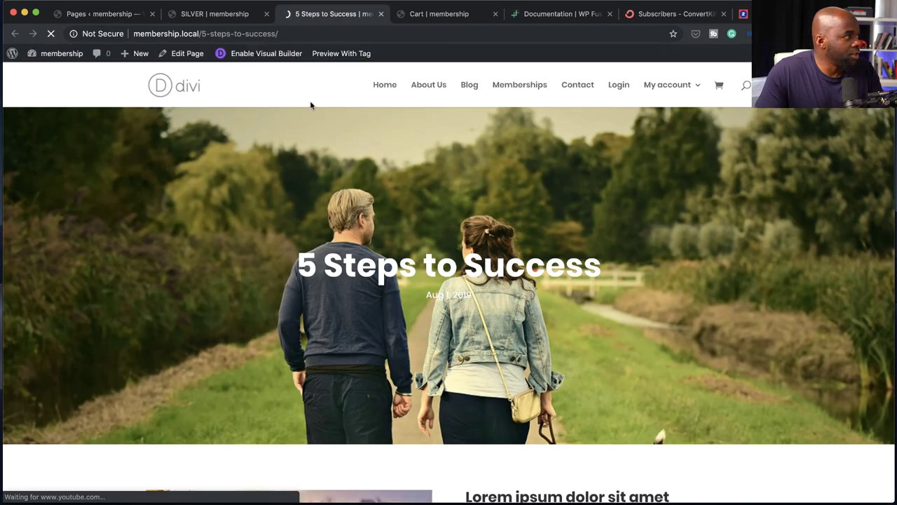
- Copy the "5 Steps to Success" page address and load it in a new incognito window to test access while logged out
{"action": "left_click", "coordinate": [306, 33]}
{"action": "key", "text": "super+c"}
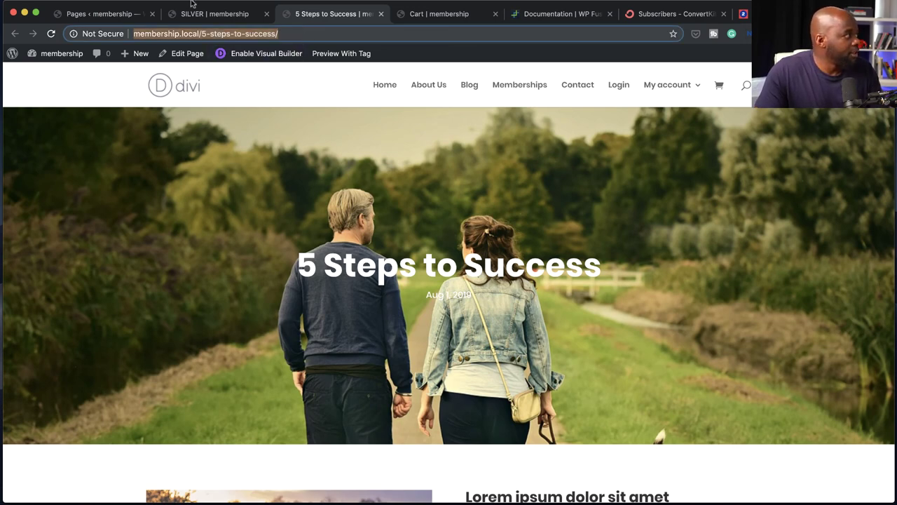
{"action": "mouse_move", "coordinate": [105, 4]}
{"action": "left_click", "coordinate": [77, 7]}
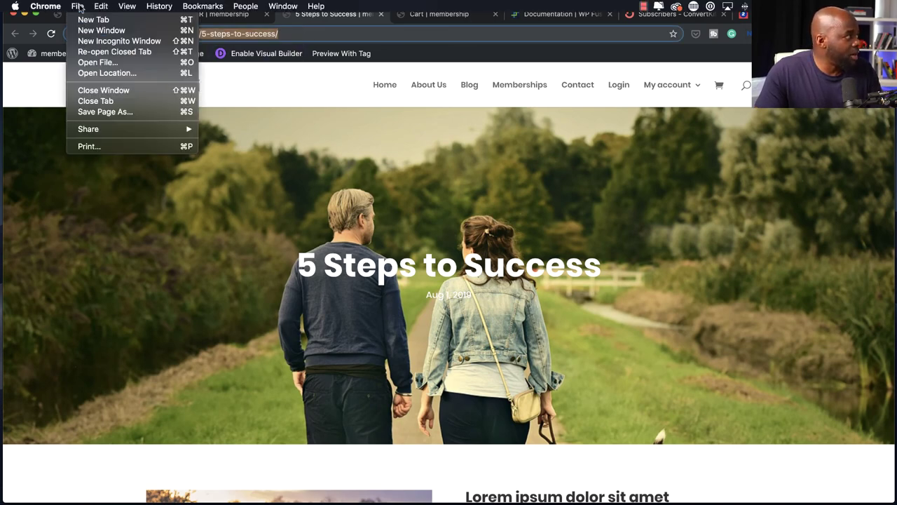
{"action": "left_click", "coordinate": [143, 42]}
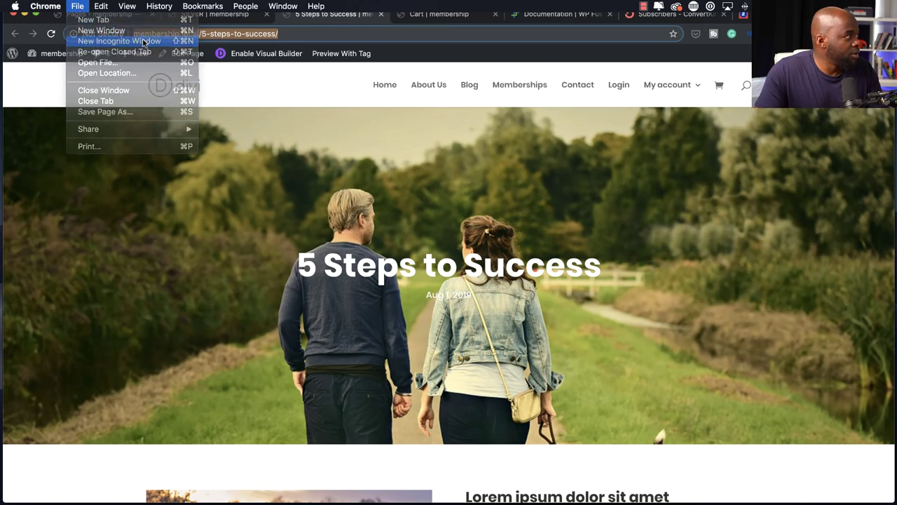
{"action": "key", "text": "super+v"}
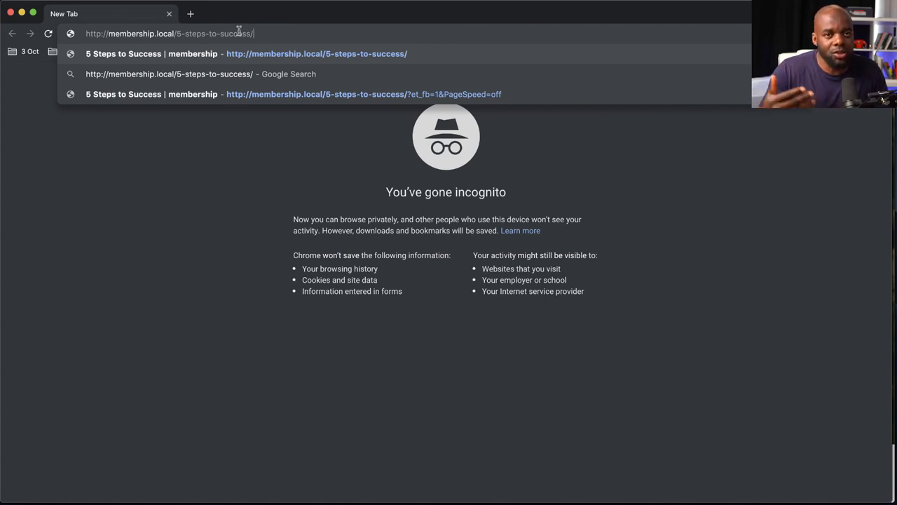
{"action": "key", "text": "Return"}
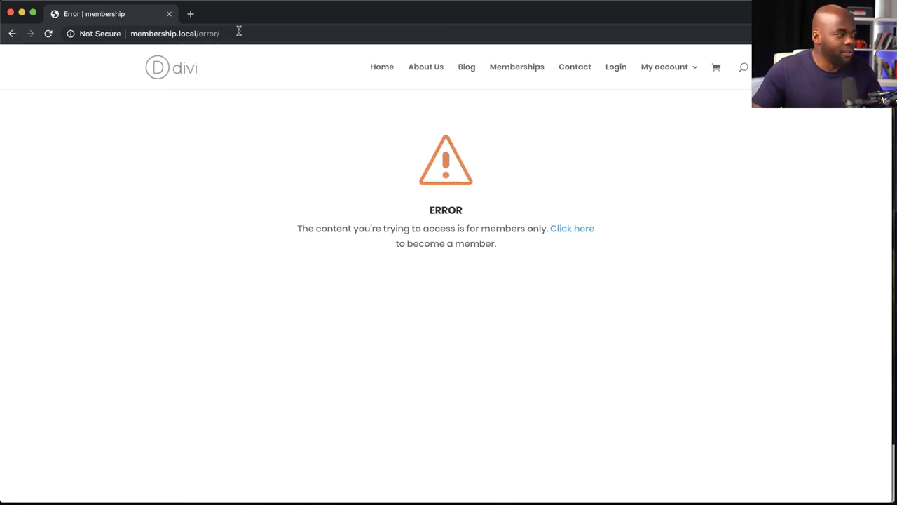
- Follow the error page's link for becoming a member and get started with the Gold Membership
{"action": "left_click", "coordinate": [572, 232]}
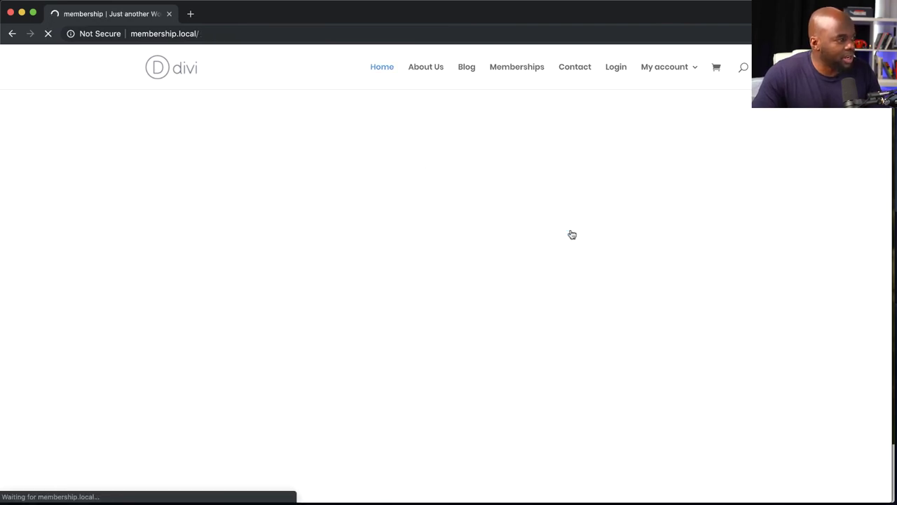
{"action": "scroll", "coordinate": [500, 326], "scroll_direction": "down", "scroll_amount": 6}
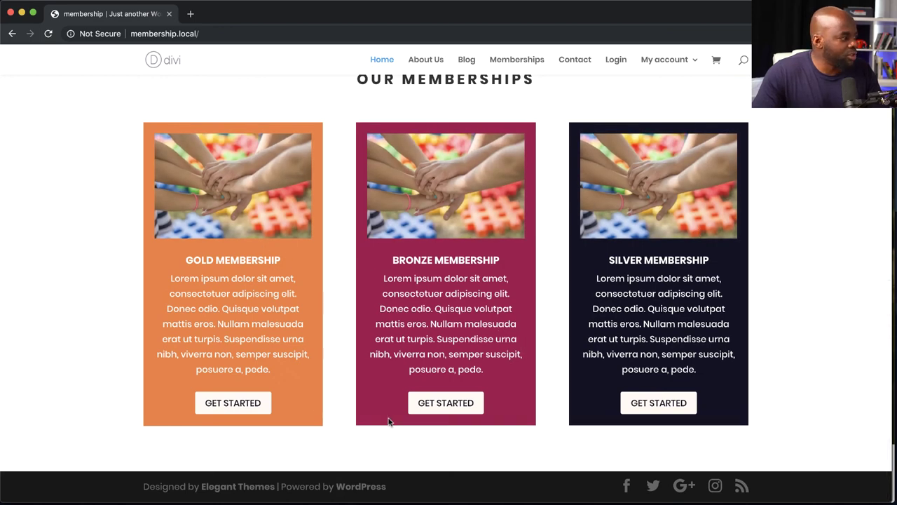
{"action": "left_click", "coordinate": [237, 408]}
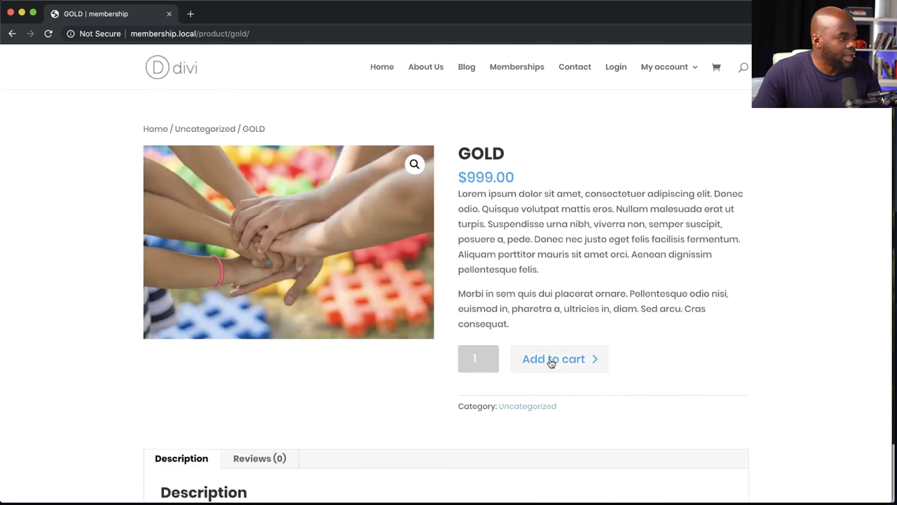
- Add one GOLD membership to the cart, then proceed to checkout and look over the billing and order details
{"action": "left_click", "coordinate": [552, 360]}
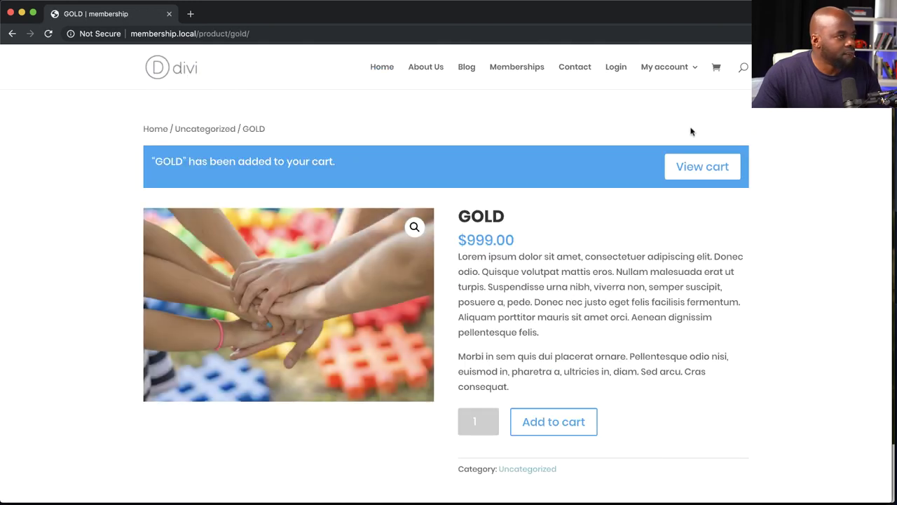
{"action": "left_click", "coordinate": [706, 168]}
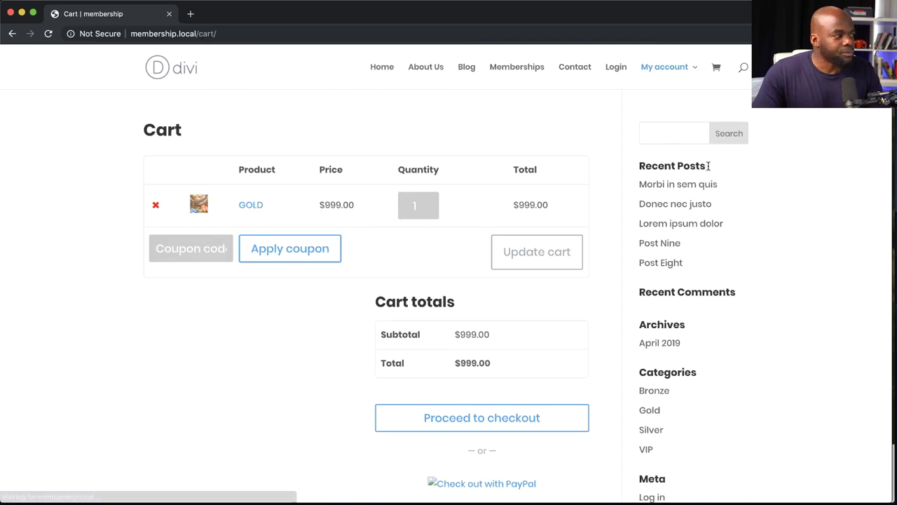
{"action": "scroll", "coordinate": [609, 377], "scroll_direction": "down", "scroll_amount": 3}
{"action": "left_click", "coordinate": [501, 316]}
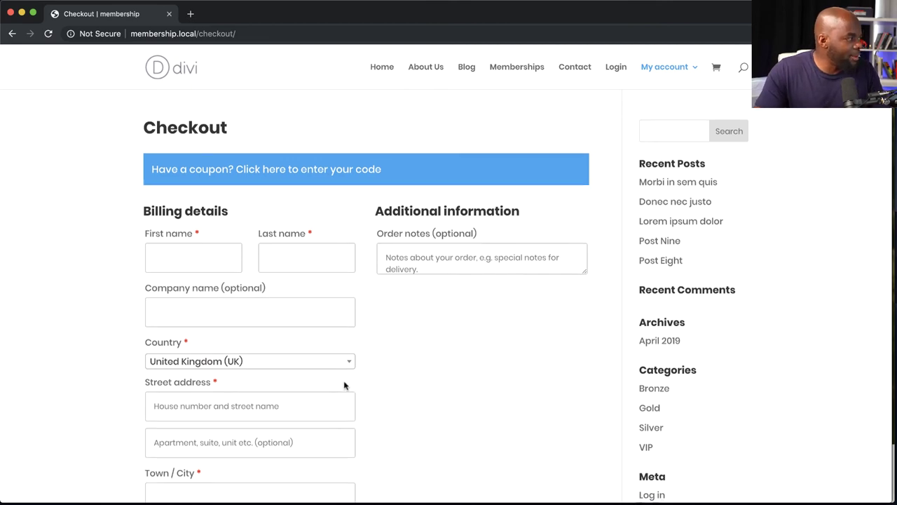
{"action": "scroll", "coordinate": [344, 380], "scroll_direction": "down", "scroll_amount": 10}
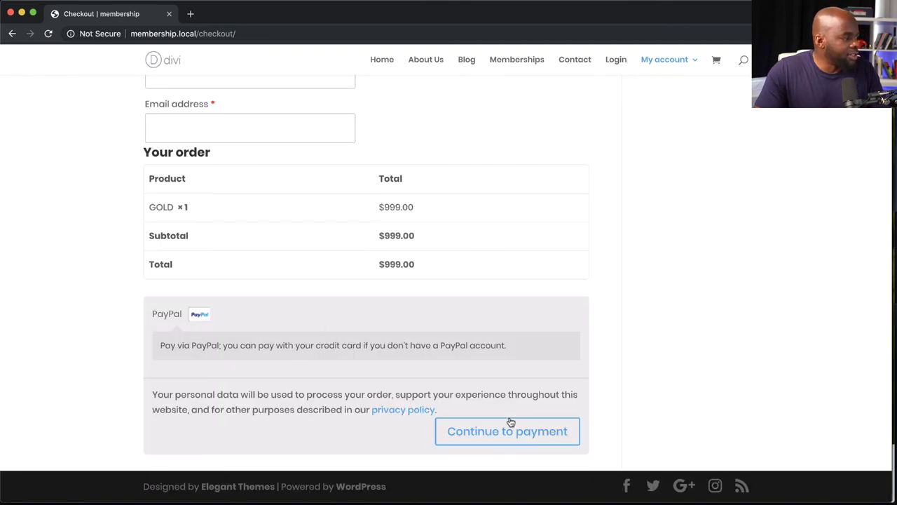
{"action": "scroll", "coordinate": [691, 419], "scroll_direction": "up", "scroll_amount": 4}
{"action": "scroll", "coordinate": [692, 416], "scroll_direction": "up", "scroll_amount": 10}
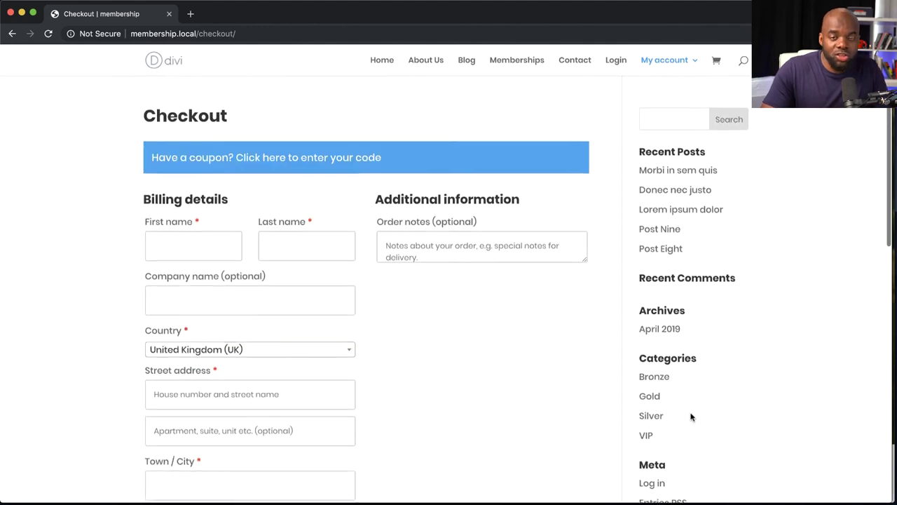